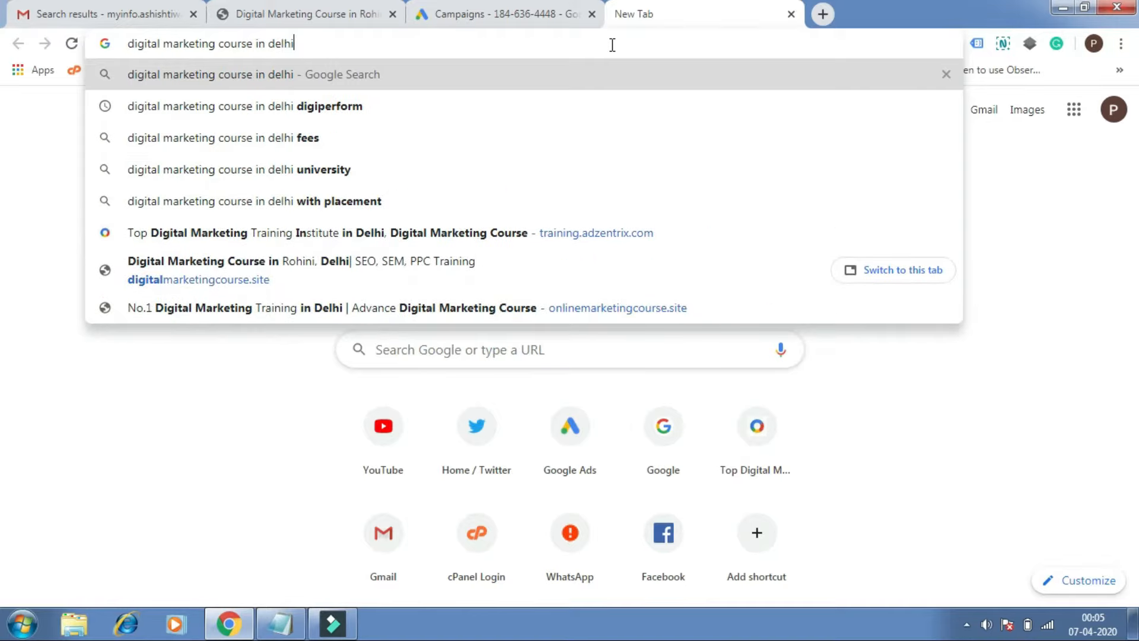
Search Google for "digital marketing course in delhi" and examine the ad above the map listings.
{"action": "key", "text": "Return"}
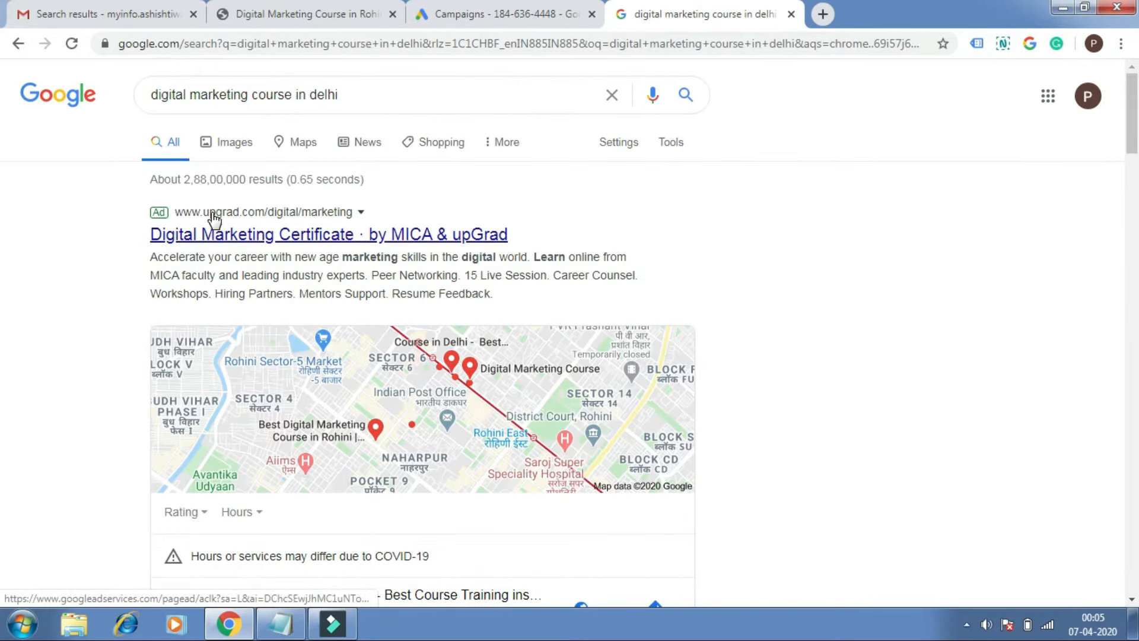
{"action": "left_click", "coordinate": [515, 301]}
{"action": "left_click_drag", "start_coordinate": [474, 296], "coordinate": [148, 285]}
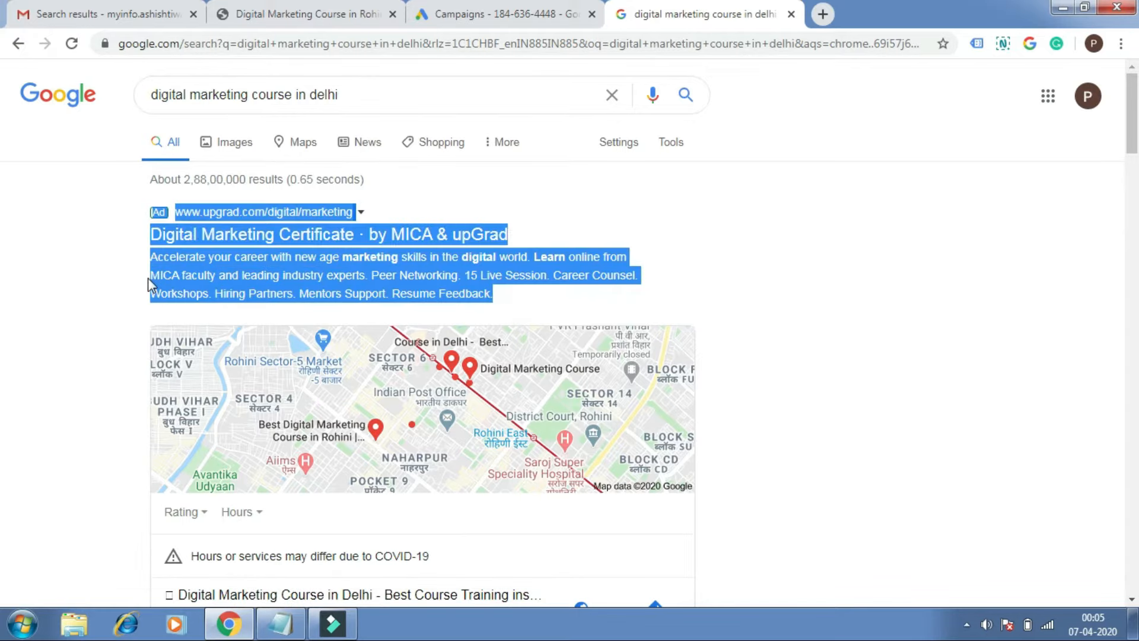
{"action": "left_click", "coordinate": [147, 278]}
Examine the text ads below the organic results of the digital marketing course search.
{"action": "left_click", "coordinate": [1127, 98]}
{"action": "left_click_drag", "start_coordinate": [1129, 101], "coordinate": [1135, 505]}
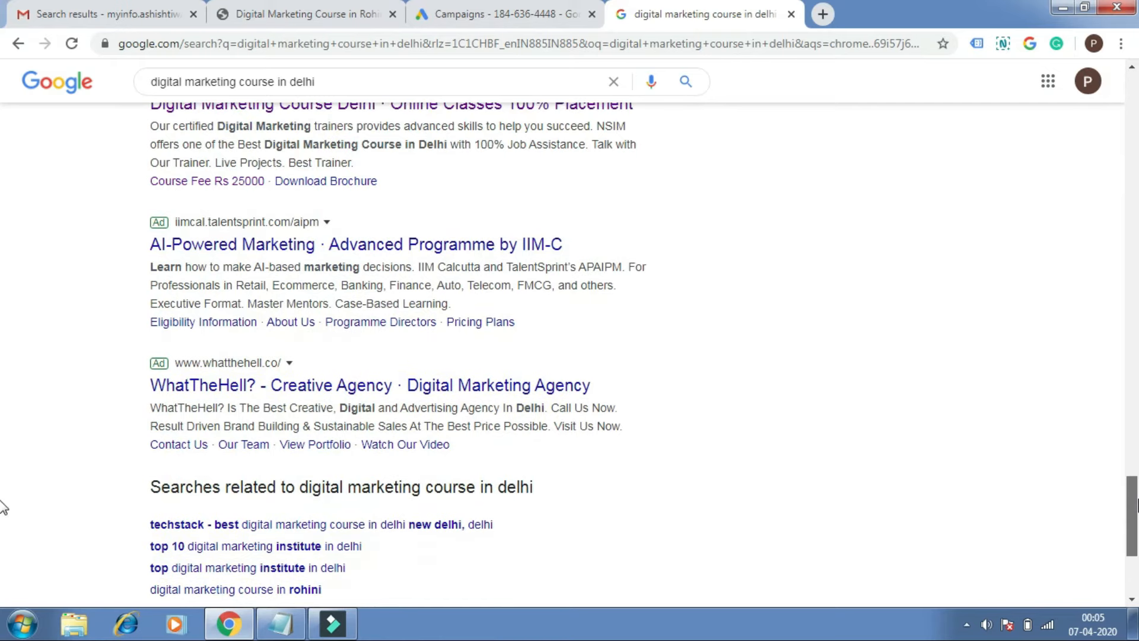
{"action": "left_click", "coordinate": [566, 315]}
{"action": "left_click_drag", "start_coordinate": [541, 314], "coordinate": [113, 222]}
{"action": "left_click", "coordinate": [111, 221]}
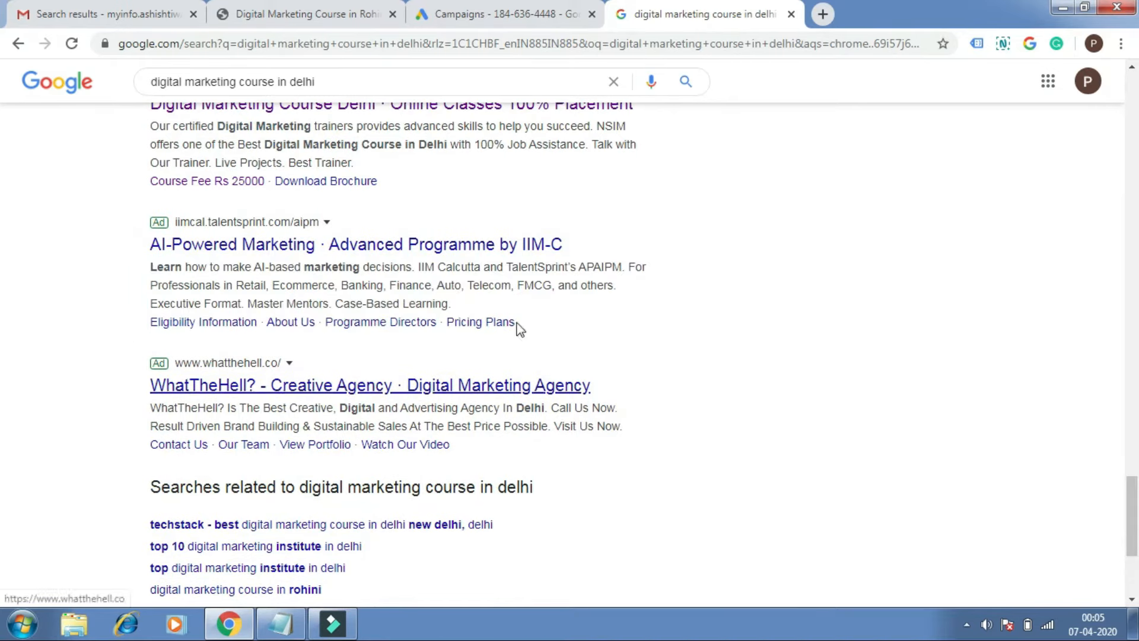
{"action": "left_click_drag", "start_coordinate": [1135, 493], "coordinate": [1128, 89]}
{"action": "key", "text": "F10"}
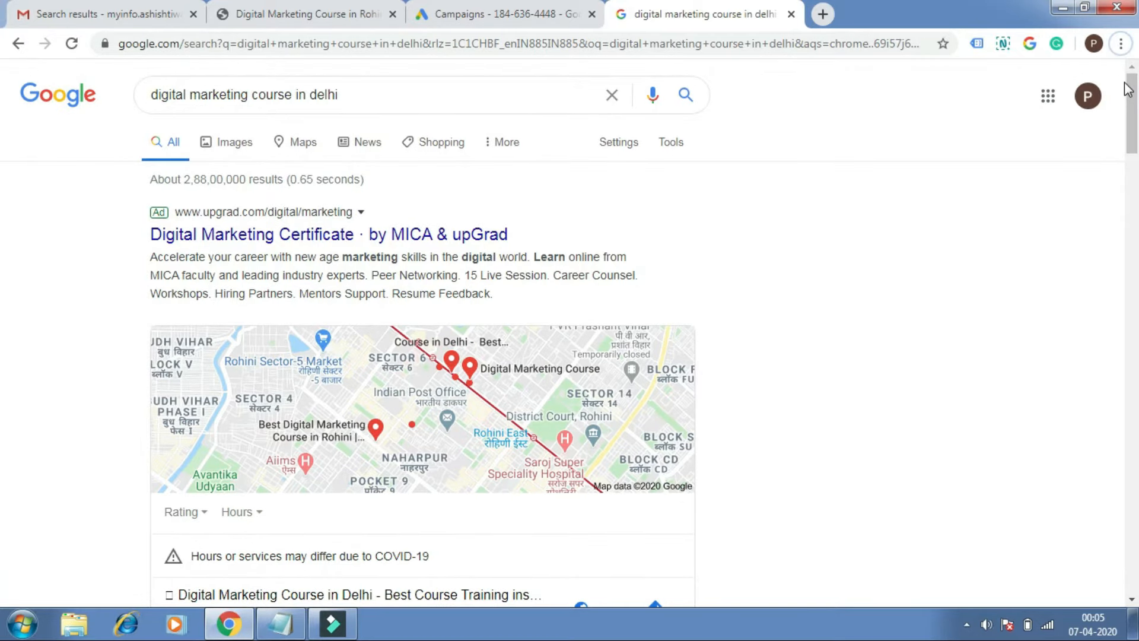
Compare the leading ad with the map listings and organic results on the search results page.
{"action": "left_click_drag", "start_coordinate": [1138, 117], "coordinate": [1138, 108]}
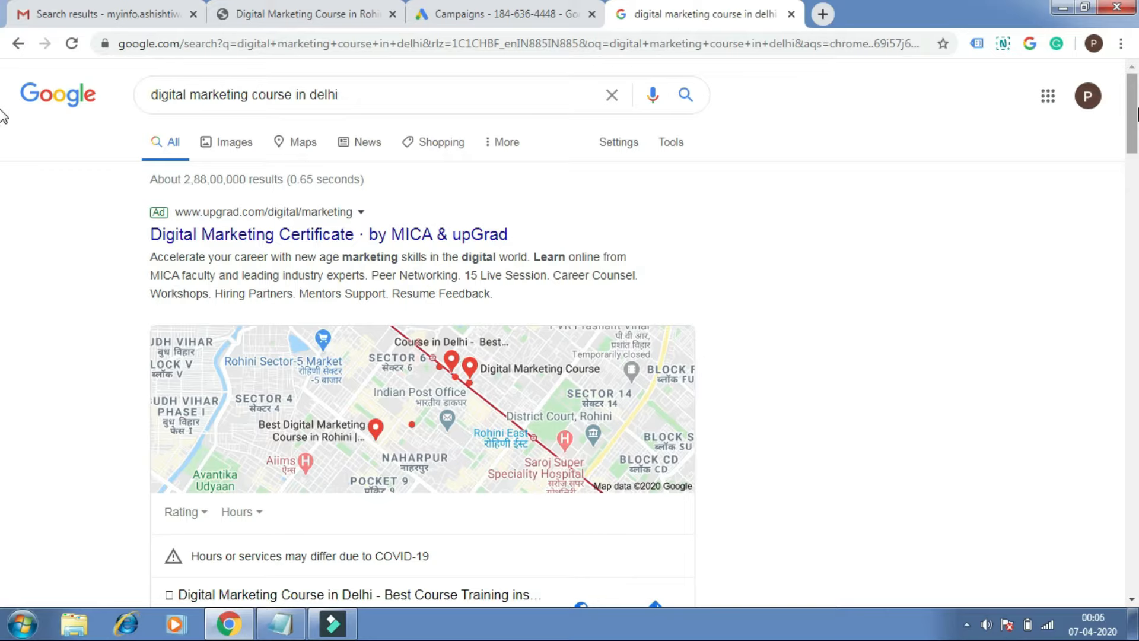
{"action": "scroll", "coordinate": [3, 119], "scroll_direction": "down", "scroll_amount": 2}
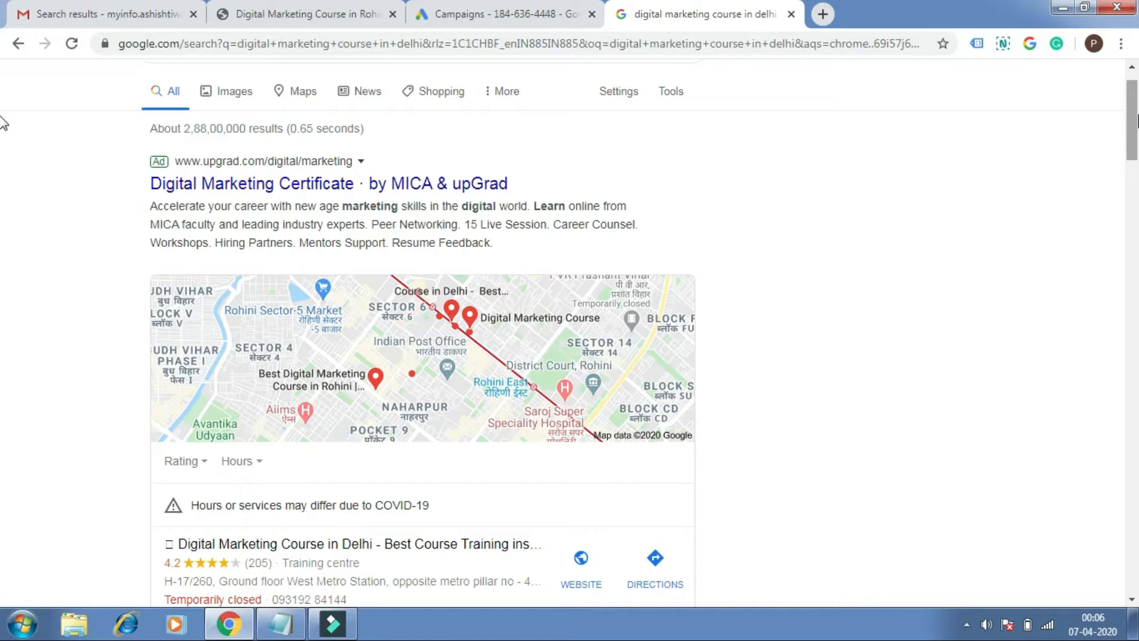
{"action": "scroll", "coordinate": [3, 123], "scroll_direction": "down", "scroll_amount": 1}
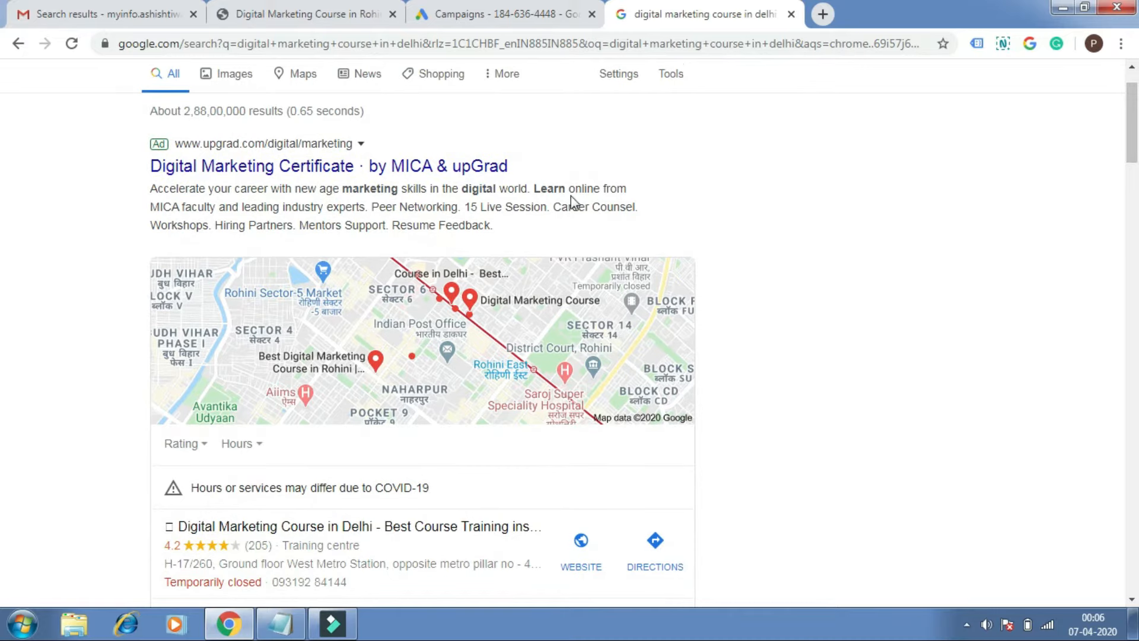
{"action": "left_click_drag", "start_coordinate": [524, 207], "coordinate": [453, 220]}
{"action": "left_click", "coordinate": [452, 220]}
{"action": "scroll", "coordinate": [2, 124], "scroll_direction": "down", "scroll_amount": 15}
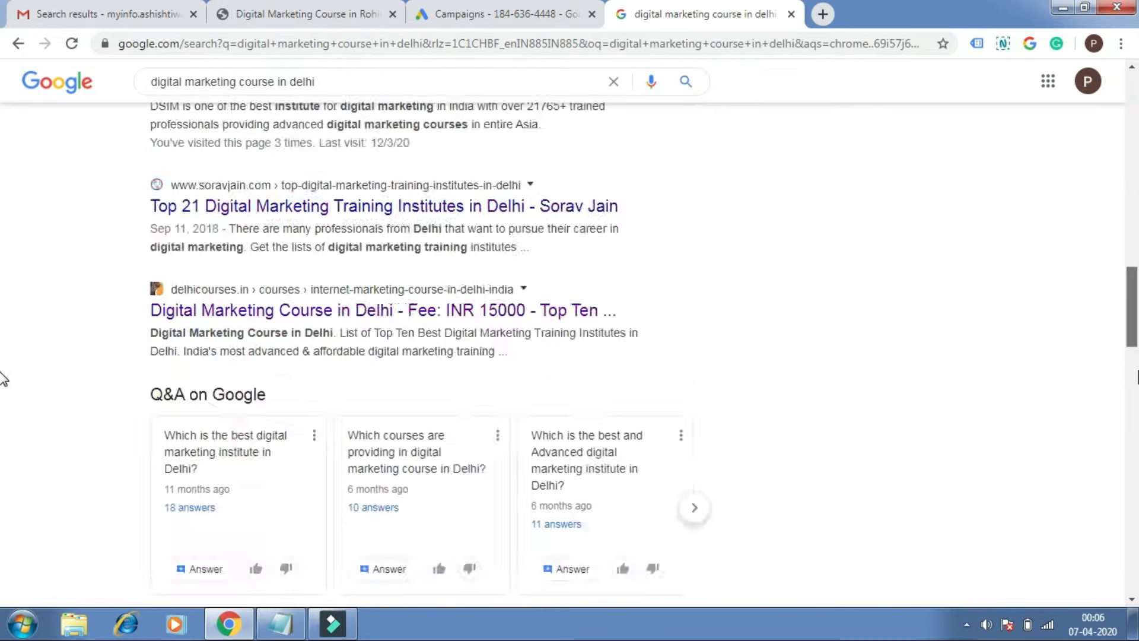
{"action": "scroll", "coordinate": [3, 380], "scroll_direction": "down", "scroll_amount": 5}
{"action": "scroll", "coordinate": [912, 194], "scroll_direction": "up", "scroll_amount": 20}
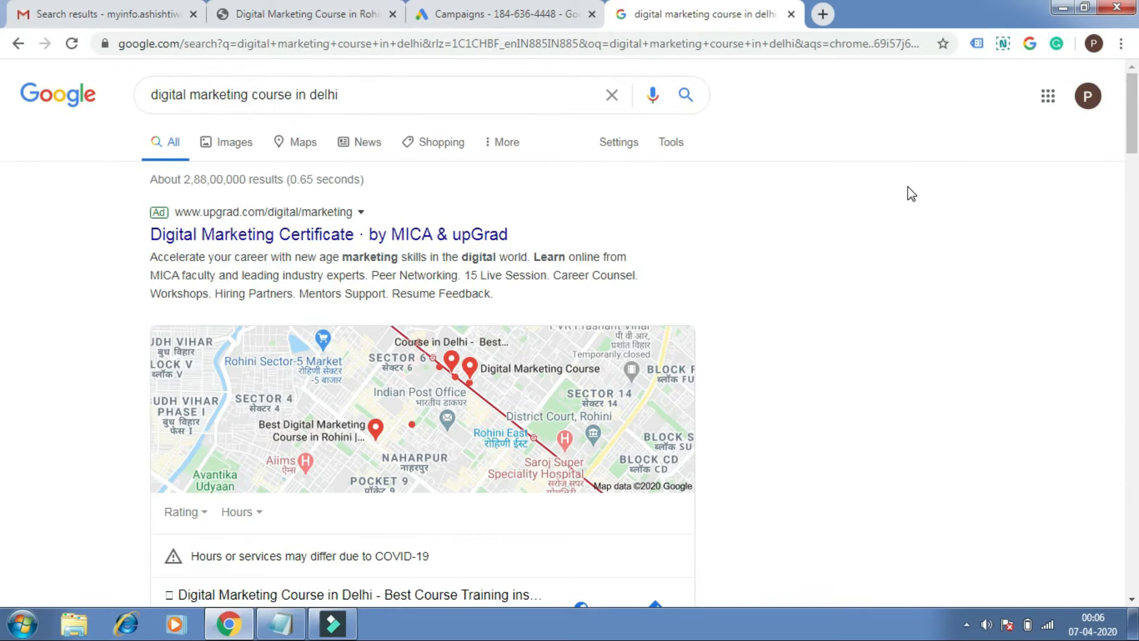
{"action": "scroll", "coordinate": [1133, 141], "scroll_direction": "down", "scroll_amount": 3}
{"action": "scroll", "coordinate": [1134, 140], "scroll_direction": "up", "scroll_amount": 3}
Switch to Google Ads and start creating a new campaign from the campaigns overview.
{"action": "left_click", "coordinate": [497, 7]}
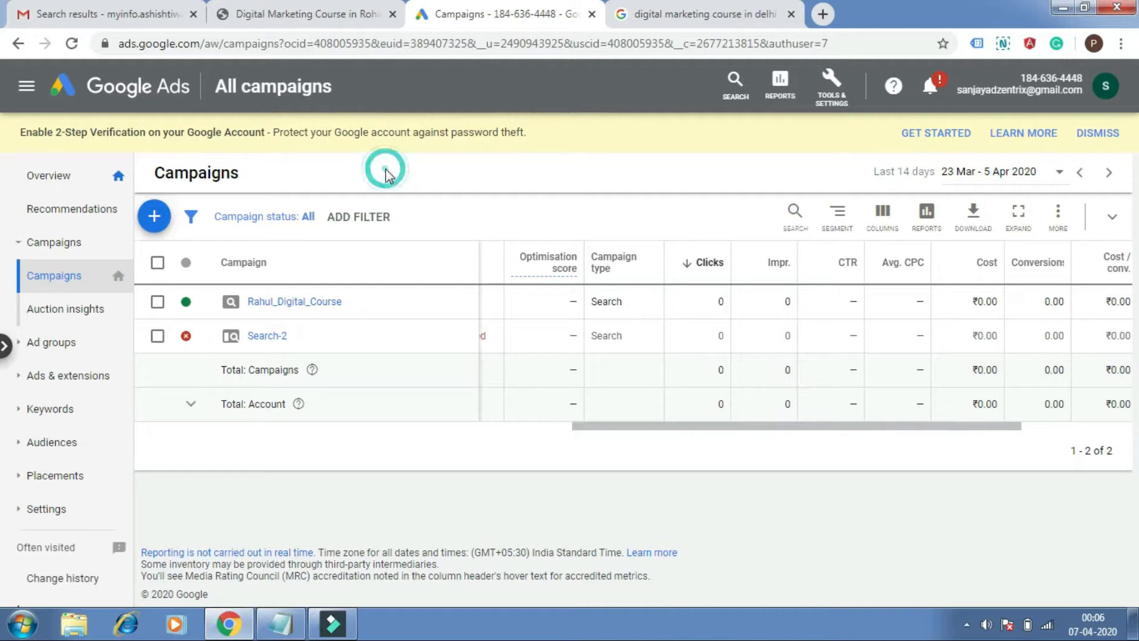
{"action": "left_click", "coordinate": [156, 218]}
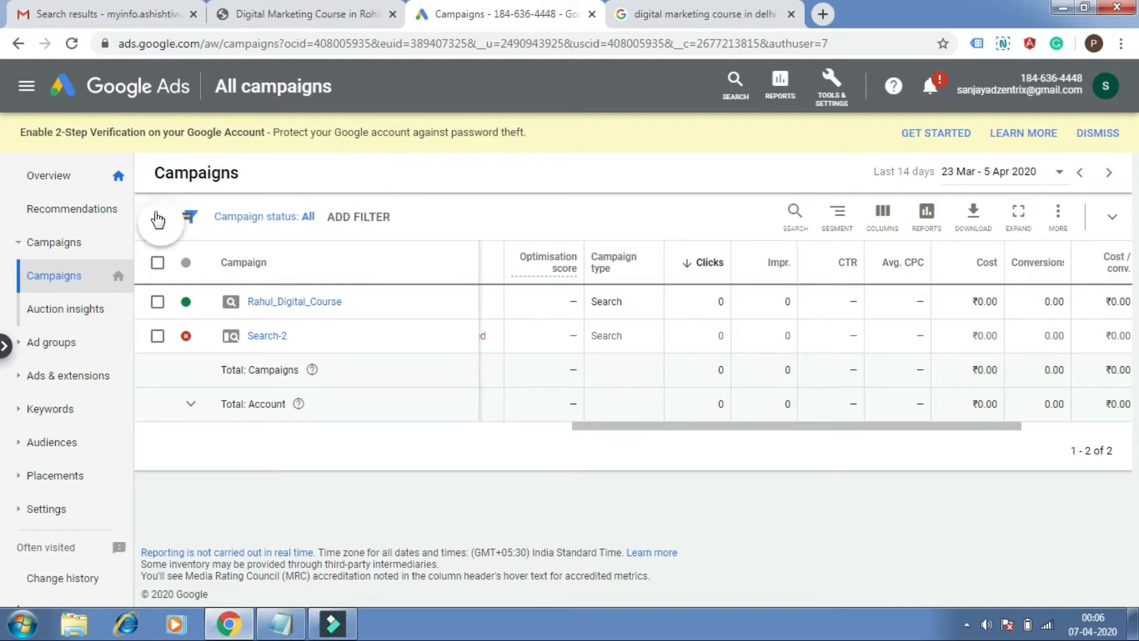
{"action": "left_click", "coordinate": [236, 278]}
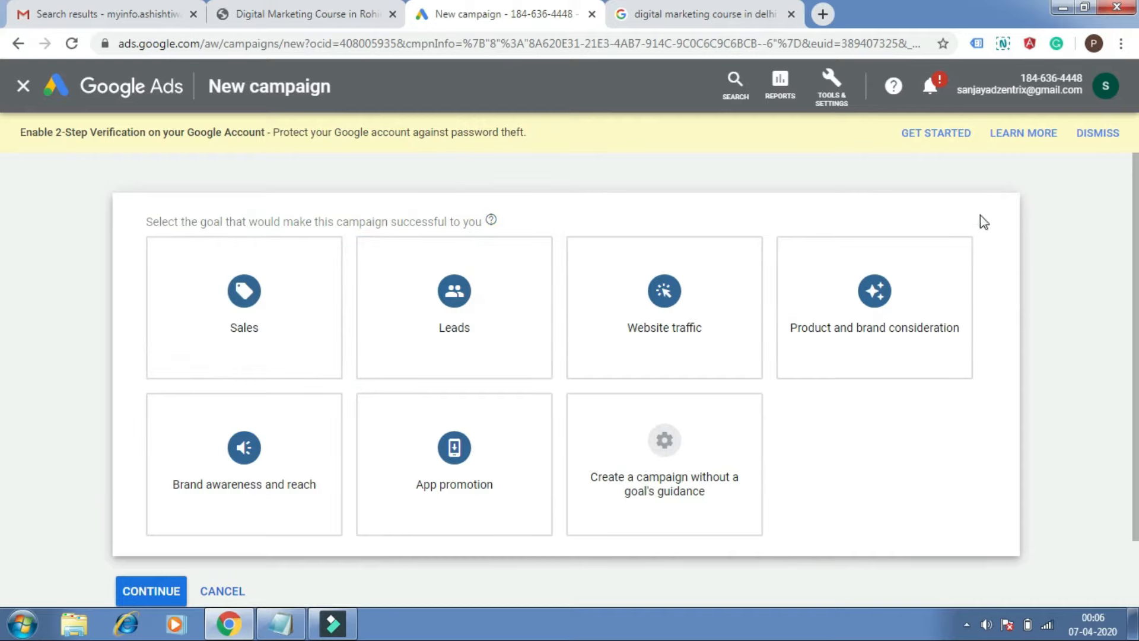
Examine the available campaign goals, including Sales, Leads, Website traffic and Product and brand consideration, with their supported campaign types.
{"action": "scroll", "coordinate": [3, 252], "scroll_direction": "down", "scroll_amount": 1}
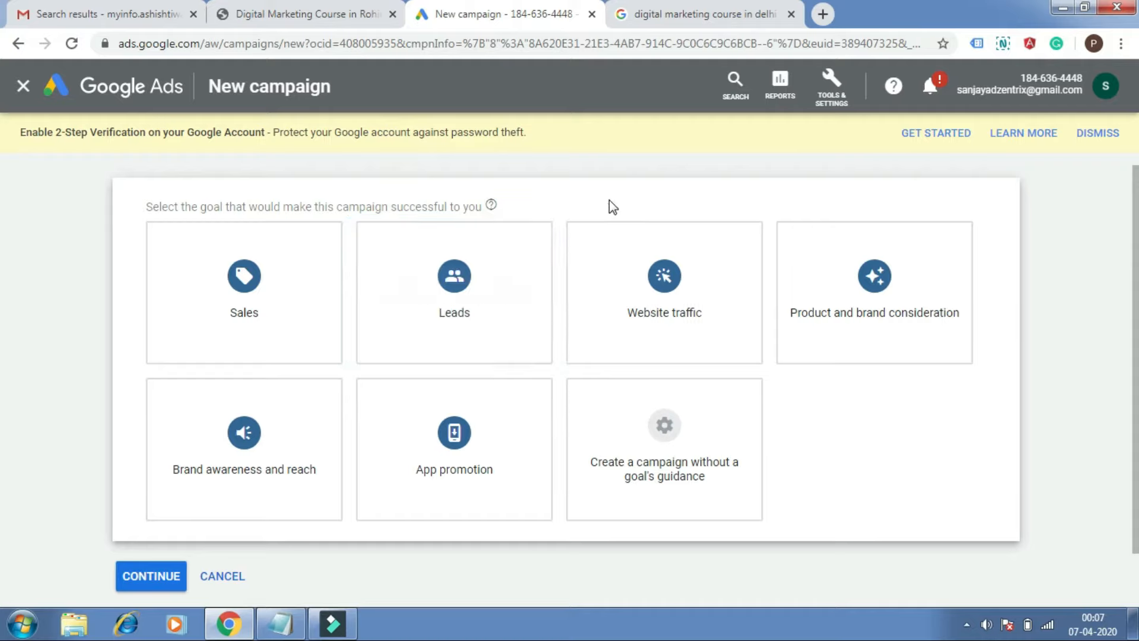
{"action": "mouse_move", "coordinate": [511, 300]}
{"action": "left_click", "coordinate": [727, 190]}
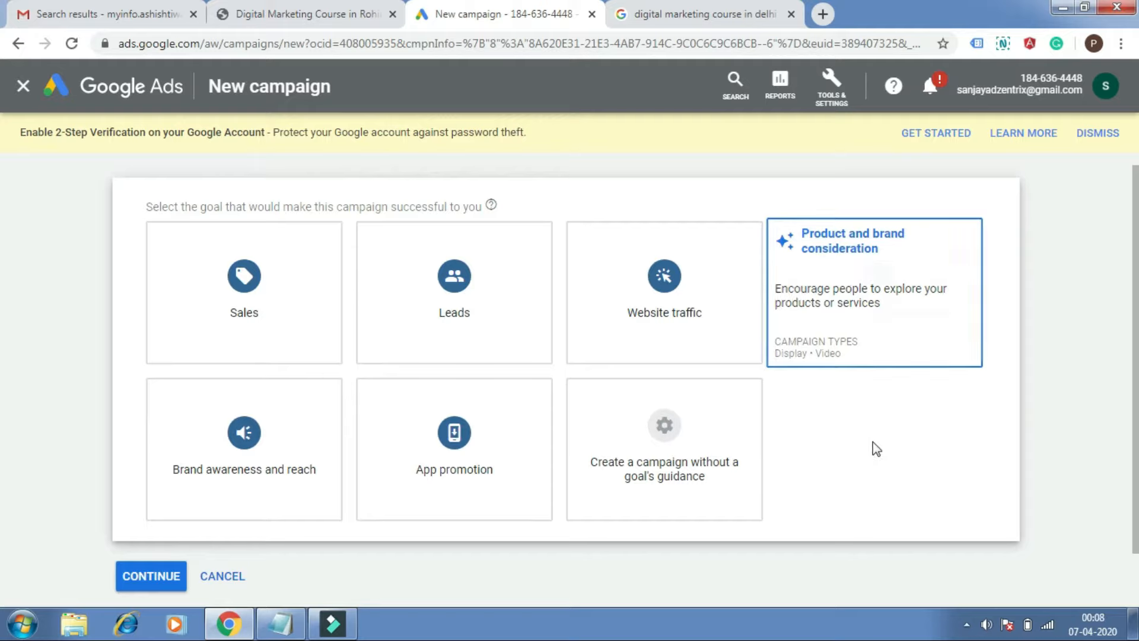
{"action": "left_click", "coordinate": [250, 283]}
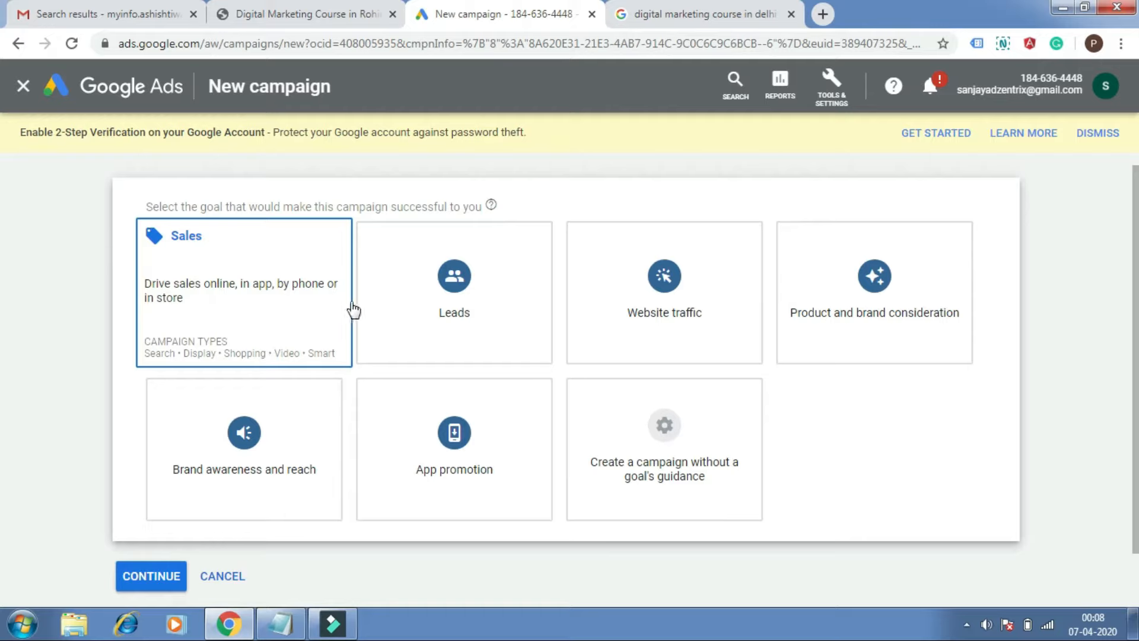
{"action": "left_click", "coordinate": [410, 313]}
{"action": "left_click", "coordinate": [651, 304]}
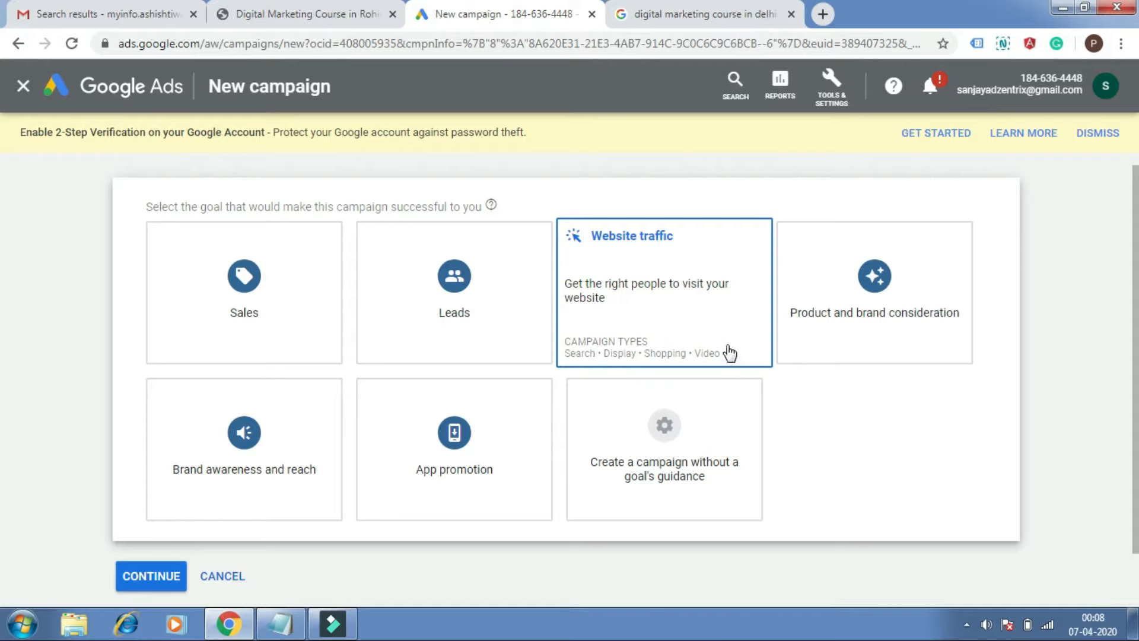
{"action": "mouse_move", "coordinate": [879, 289]}
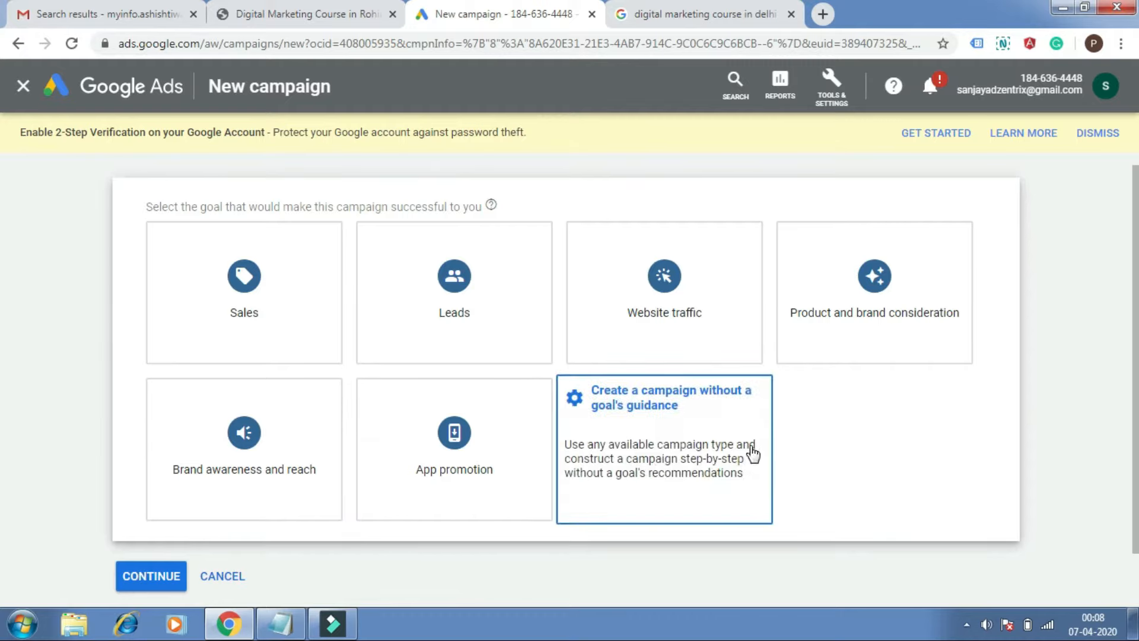
Choose to create the campaign without a goal's guidance and select Search as the campaign type.
{"action": "left_click", "coordinate": [686, 432]}
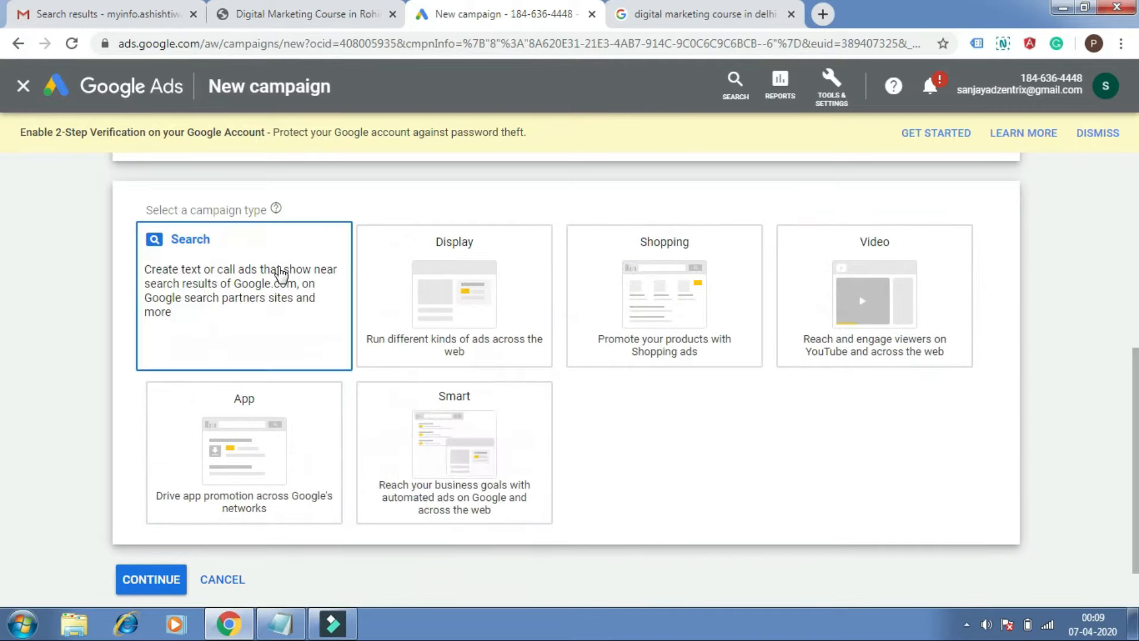
{"action": "left_click", "coordinate": [281, 274]}
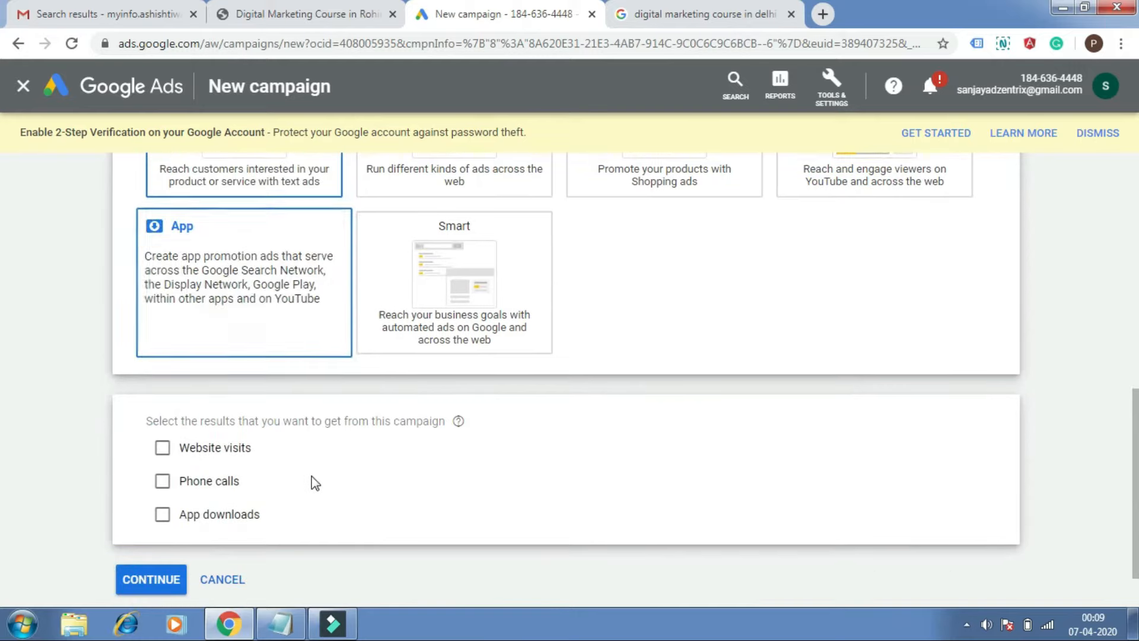
{"action": "left_click", "coordinate": [161, 448]}
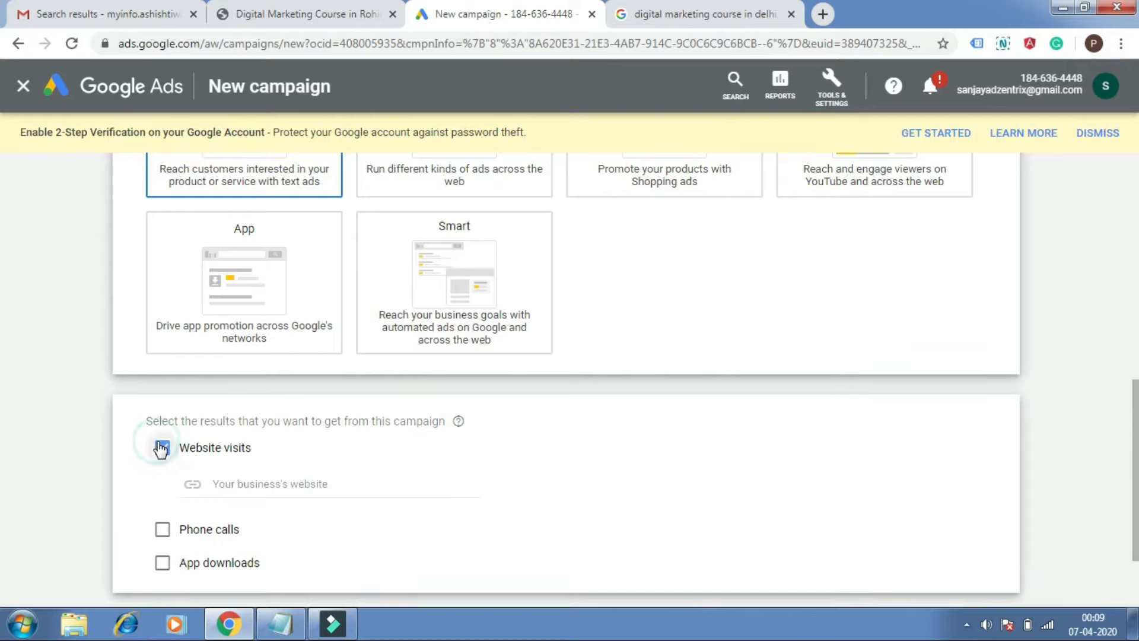
{"action": "left_click", "coordinate": [346, 3]}
{"action": "left_click", "coordinate": [343, 42]}
{"action": "key", "text": "ctrl+c"}
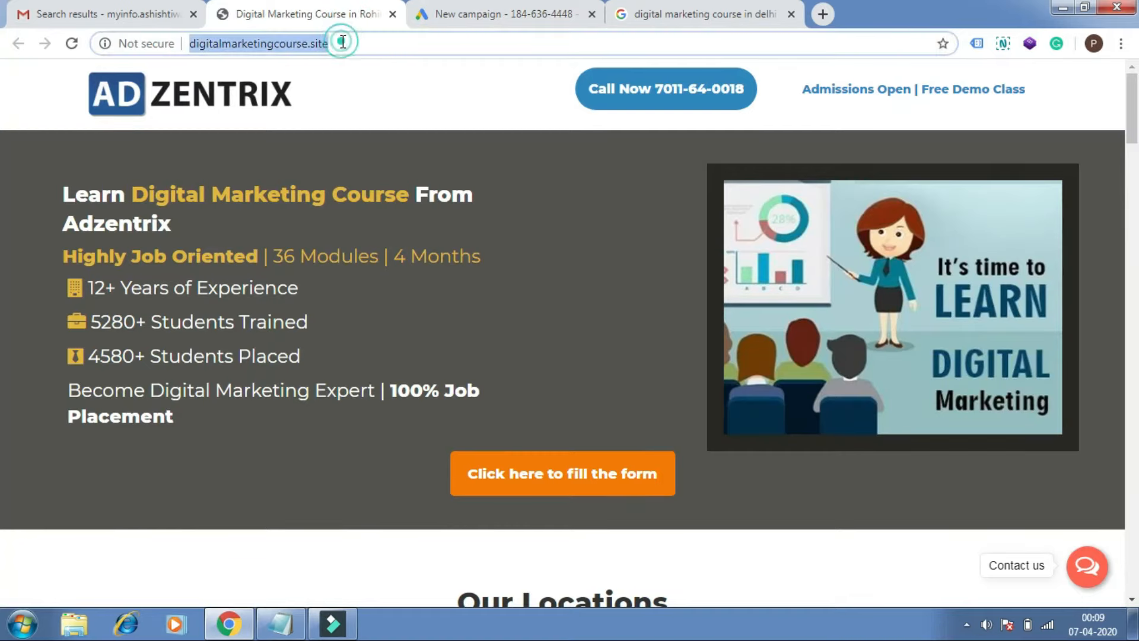
{"action": "left_click", "coordinate": [531, 5]}
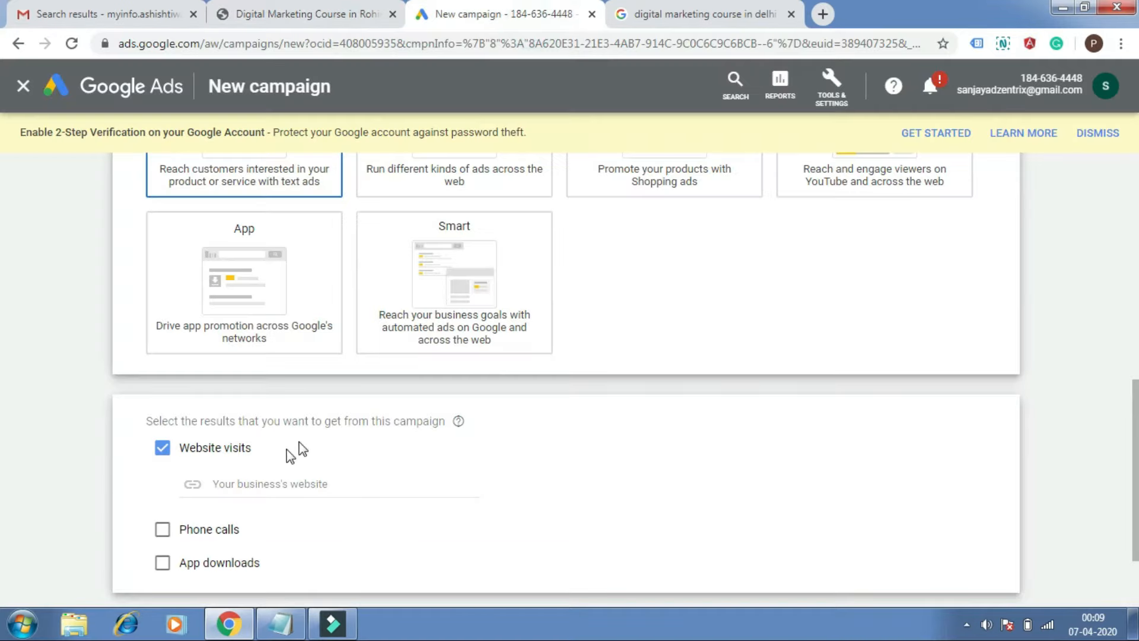
{"action": "left_click", "coordinate": [266, 481]}
{"action": "key", "text": "ctrl+v"}
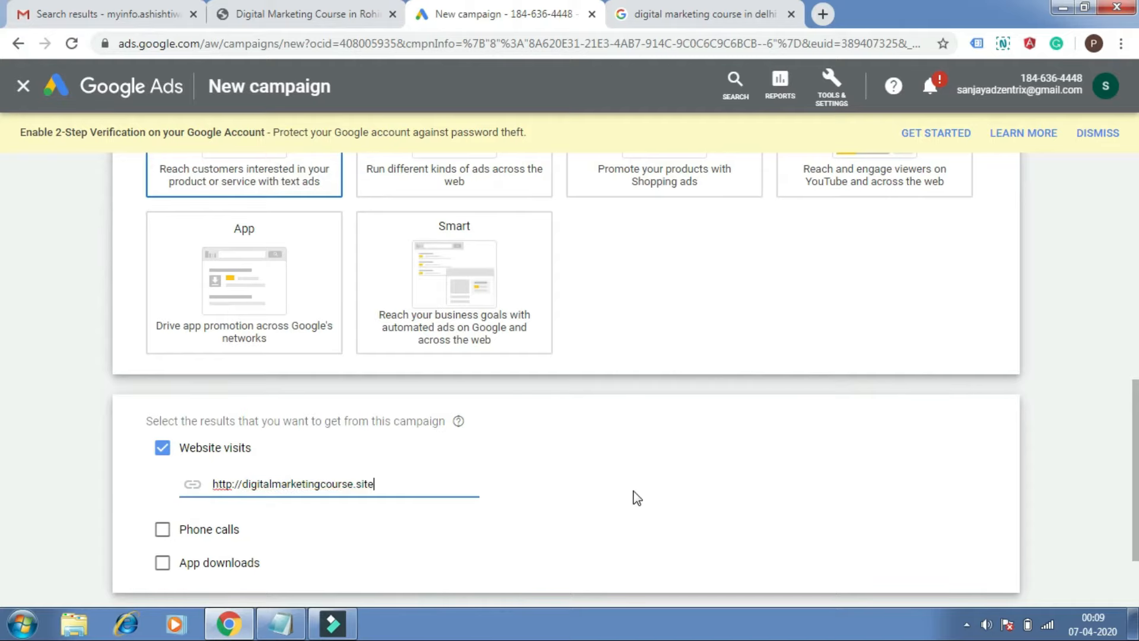
{"action": "scroll", "coordinate": [3, 498], "scroll_direction": "down", "scroll_amount": 1}
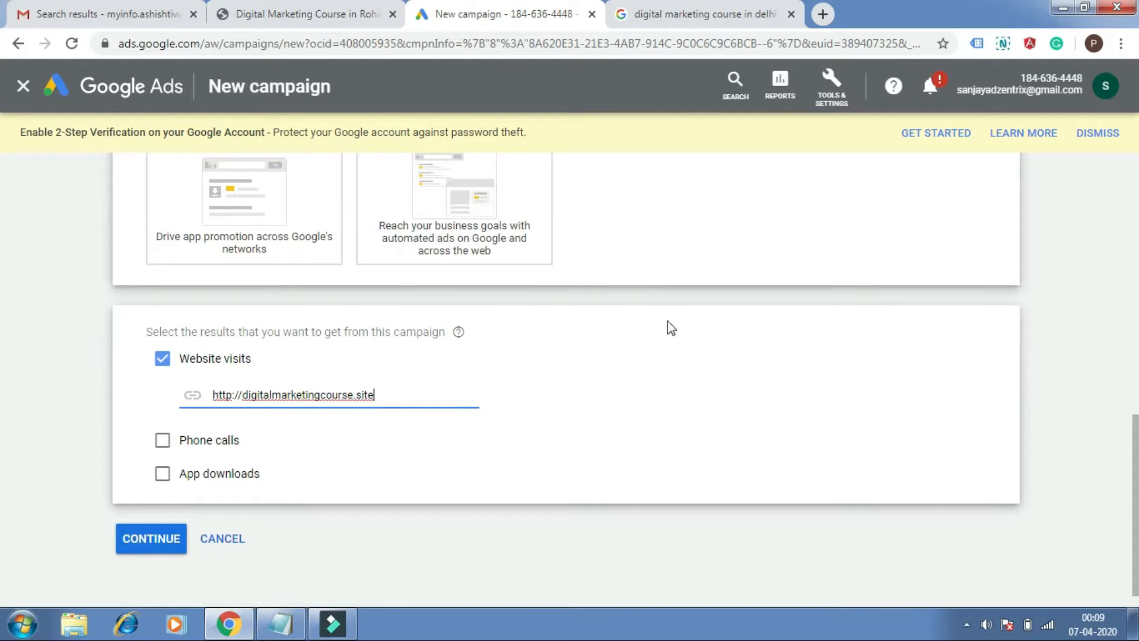
Review the course search query and its results on Google, and return to the new campaign setup.
{"action": "left_click", "coordinate": [718, 16]}
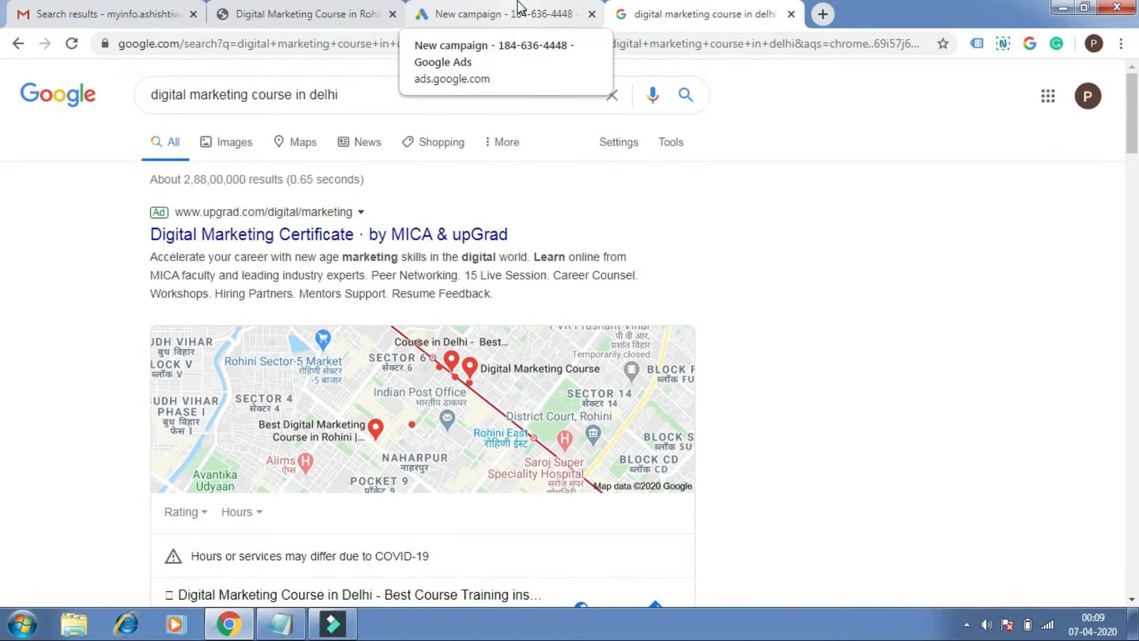
{"action": "left_click_drag", "start_coordinate": [363, 97], "coordinate": [256, 105]}
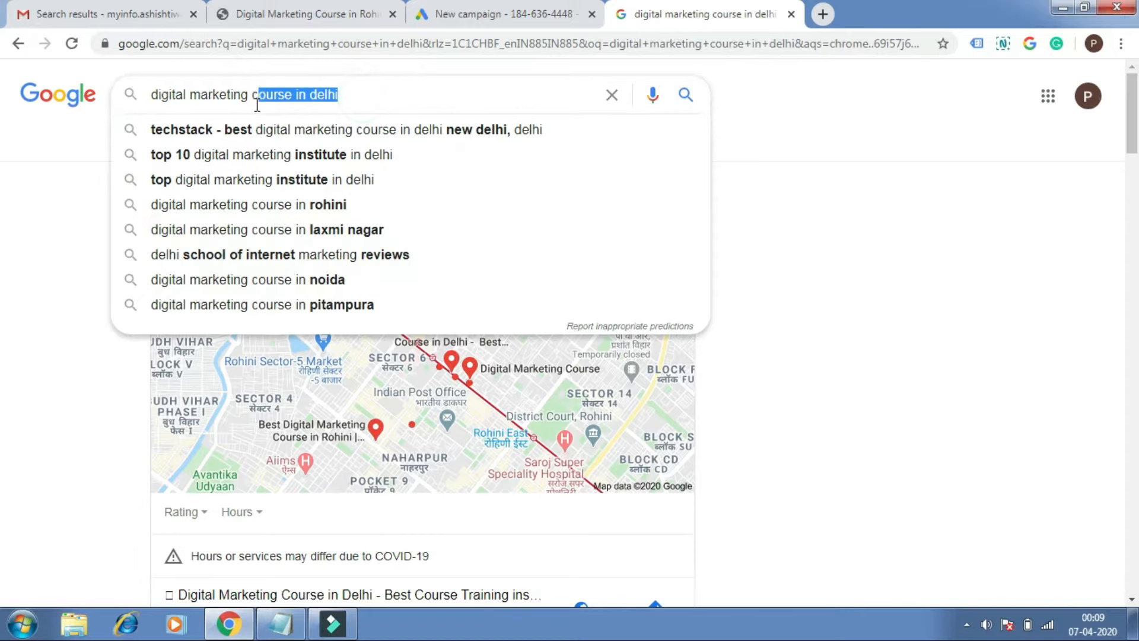
{"action": "left_click", "coordinate": [256, 105]}
{"action": "left_click", "coordinate": [24, 246]}
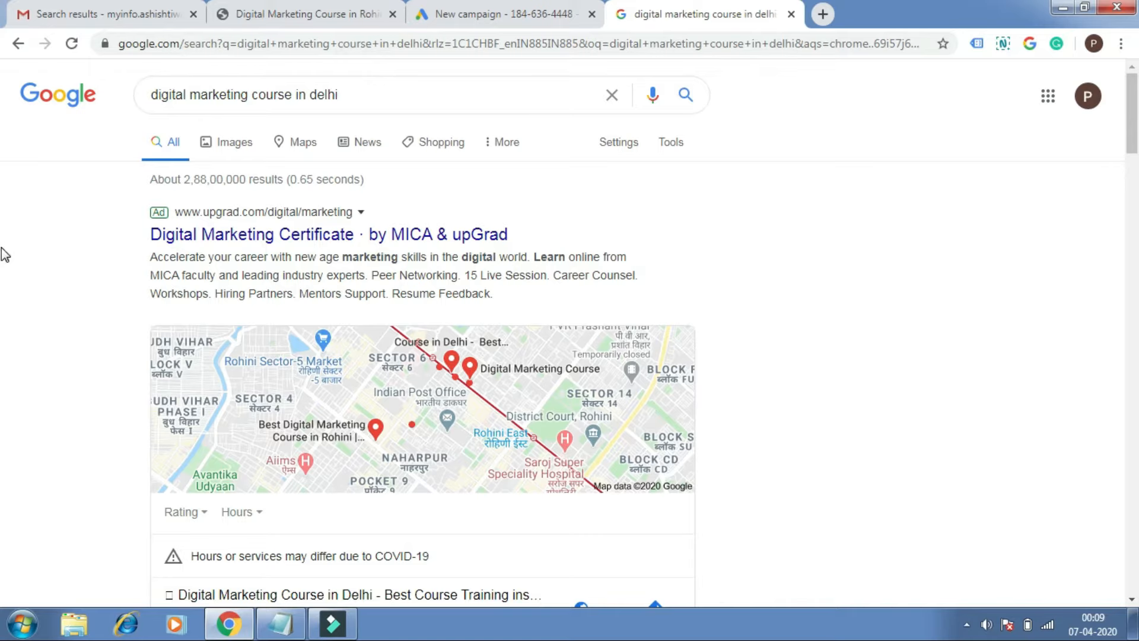
{"action": "left_click", "coordinate": [454, 8]}
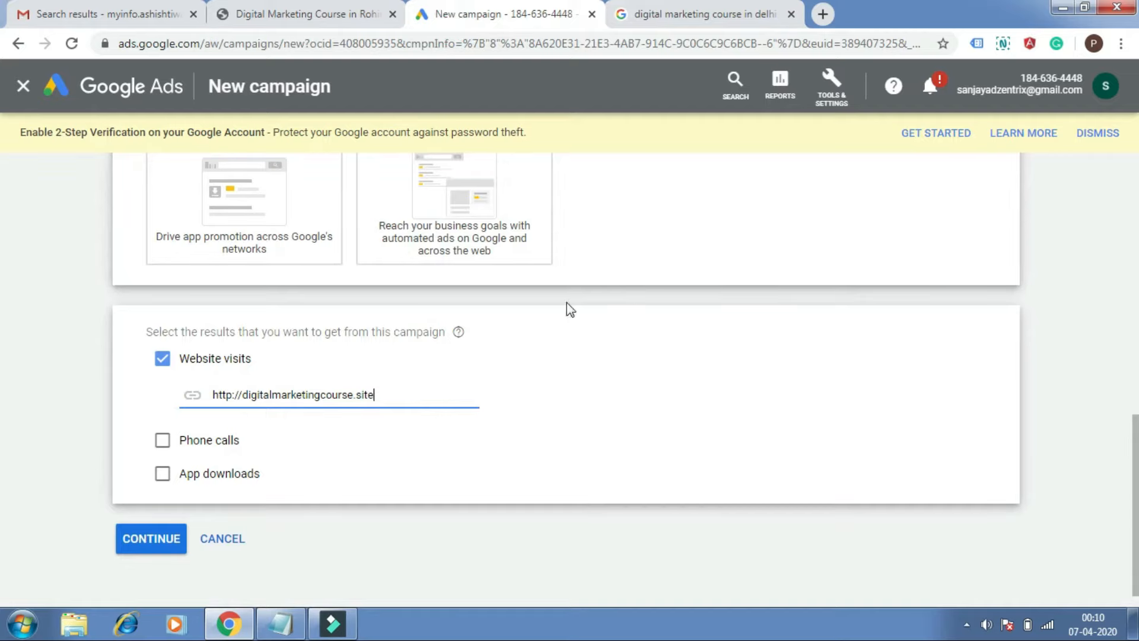
Continue to the campaign settings and name the campaign "Search Ads for Adzentrix".
{"action": "left_click", "coordinate": [156, 546]}
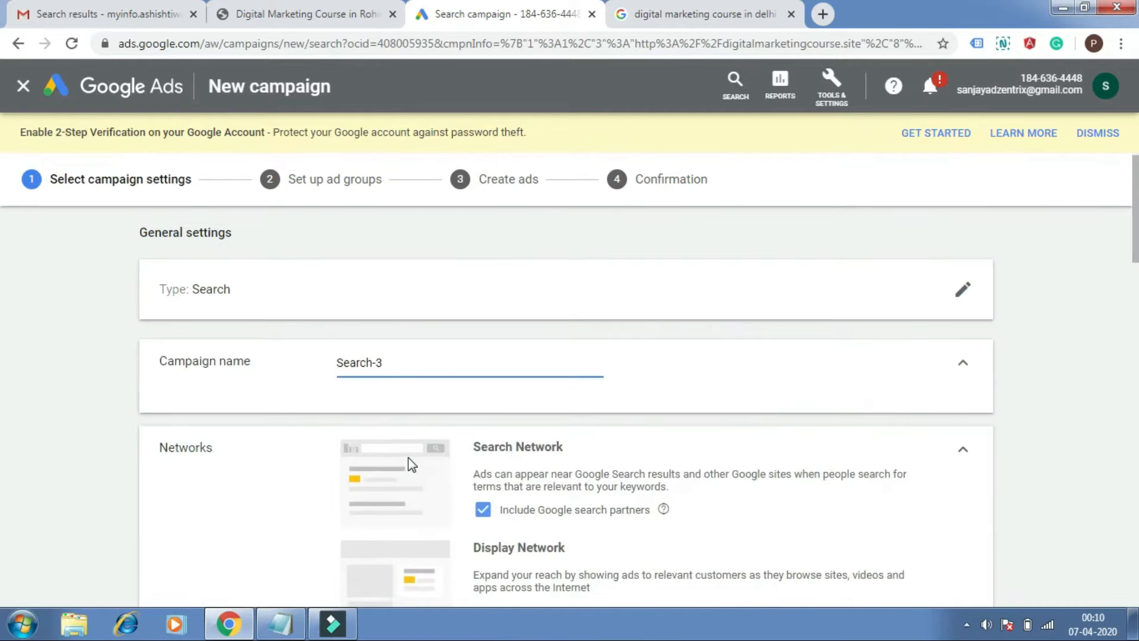
{"action": "triple_click", "coordinate": [392, 359]}
{"action": "type", "text": "Search Ads for Adzentrix"}
{"action": "left_click", "coordinate": [601, 330]}
Examine the campaign's Search Network and Display Network options, toggling the inclusion of Google search partners.
{"action": "scroll", "coordinate": [2, 267], "scroll_direction": "down", "scroll_amount": 3}
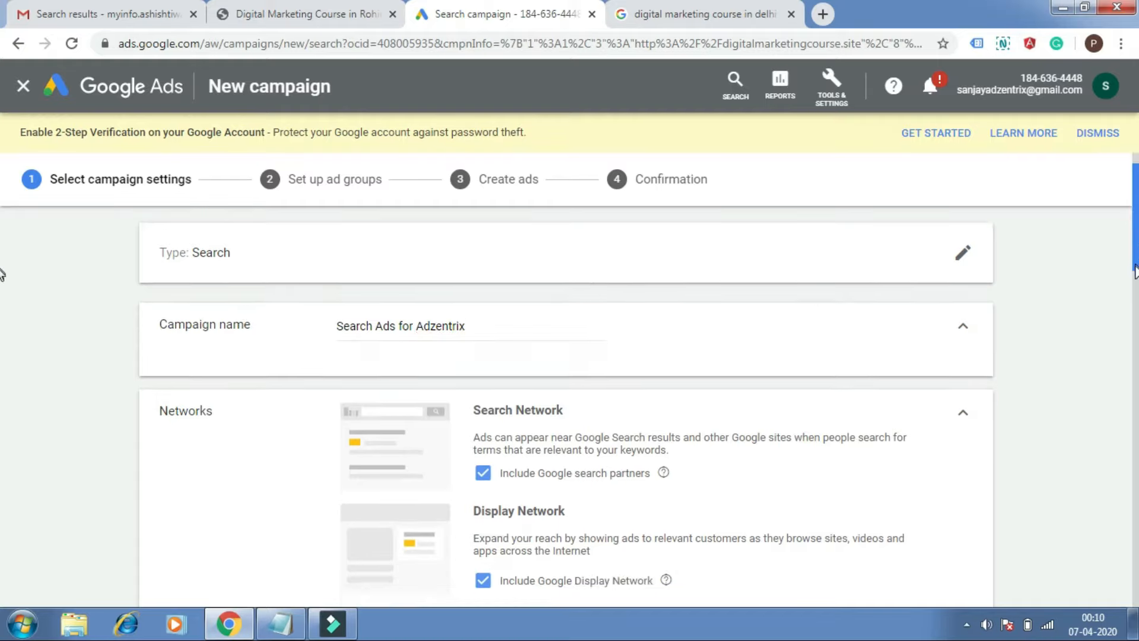
{"action": "scroll", "coordinate": [3, 302], "scroll_direction": "down", "scroll_amount": 2}
{"action": "scroll", "coordinate": [3, 288], "scroll_direction": "up", "scroll_amount": 1}
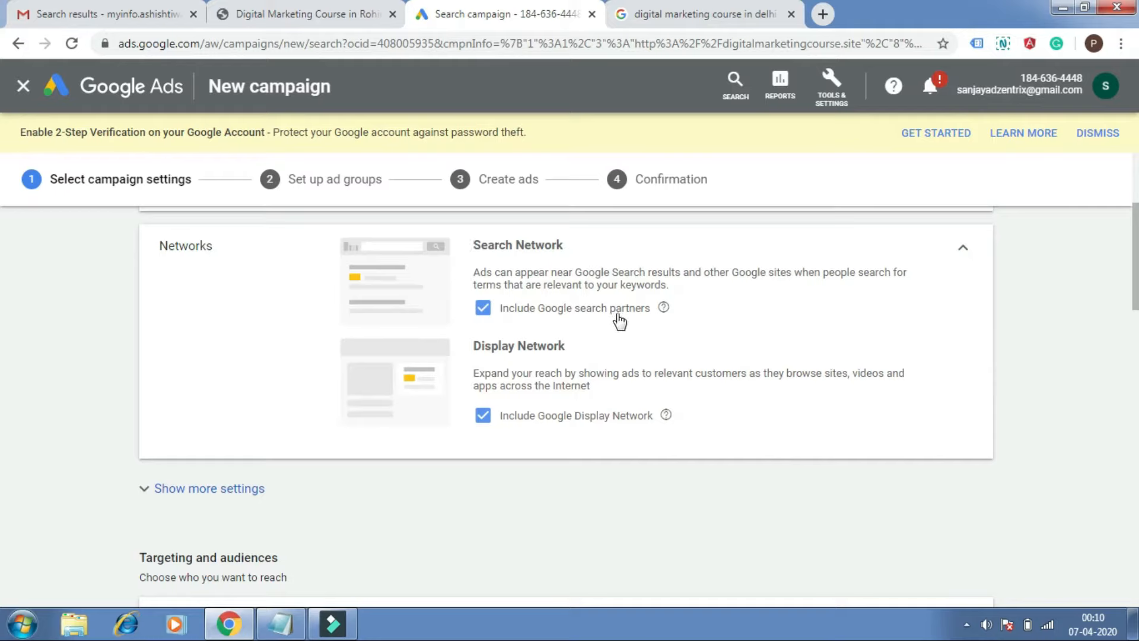
{"action": "left_click", "coordinate": [482, 309]}
{"action": "left_click", "coordinate": [482, 309]}
Search Google for "google search partners list" in the existing search results tab.
{"action": "left_click", "coordinate": [761, 5]}
{"action": "triple_click", "coordinate": [419, 94]}
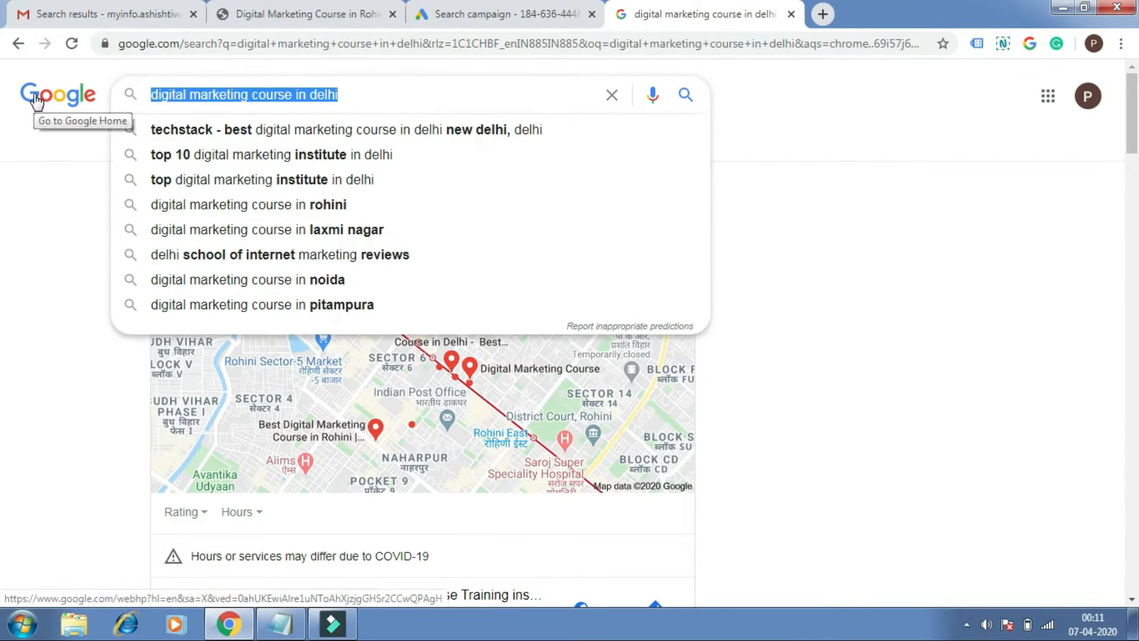
{"action": "type", "text": "googl"}
{"action": "key", "text": "BackSpace"}
{"action": "key", "text": "BackSpace"}
{"action": "key", "text": "BackSpace"}
{"action": "type", "text": "go"}
{"action": "key", "text": "BackSpace"}
{"action": "key", "text": "BackSpace"}
{"action": "type", "text": "g"}
{"action": "key", "text": "BackSpace"}
{"action": "type", "text": "ogle"}
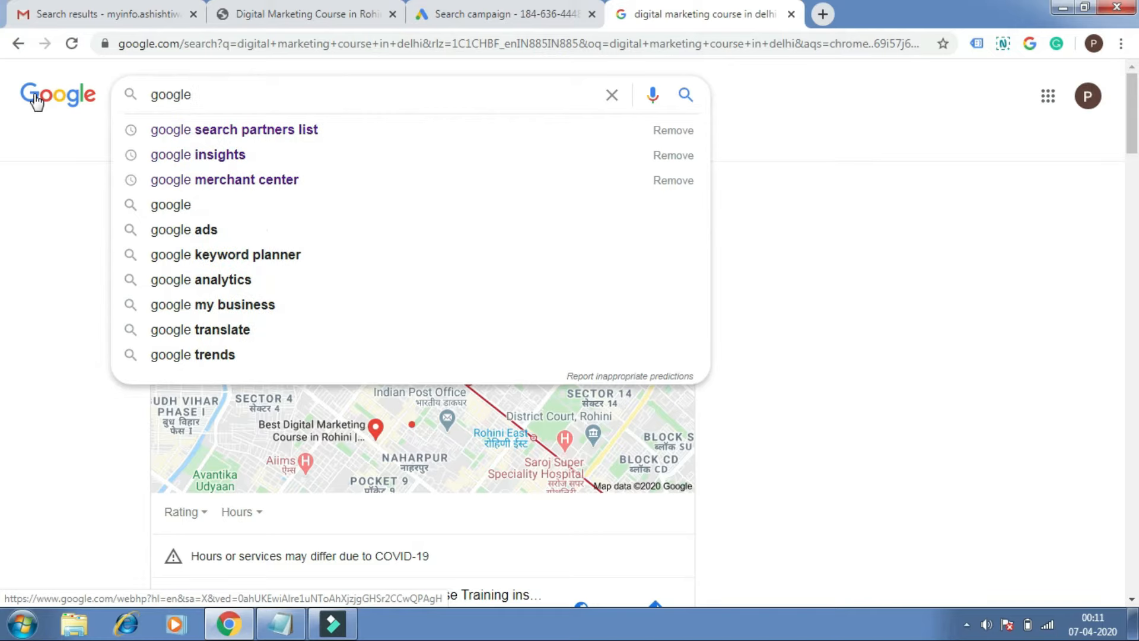
{"action": "key", "text": "Down"}
{"action": "key", "text": "Return"}
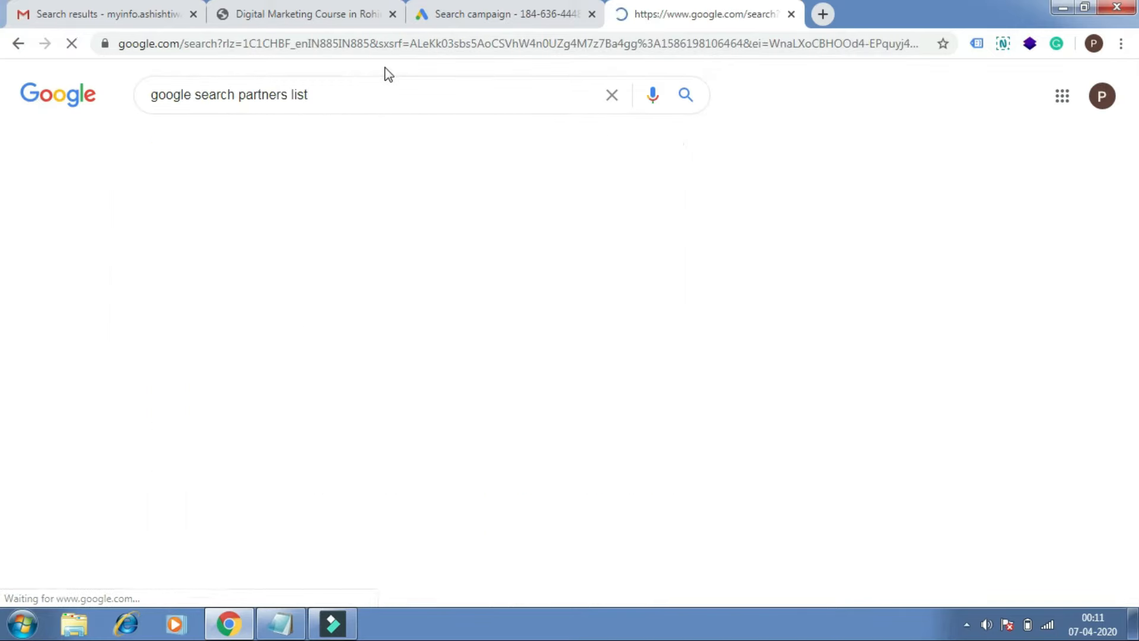
Examine the list of known Google search partner sites in the featured search result.
{"action": "left_click_drag", "start_coordinate": [289, 277], "coordinate": [169, 259]}
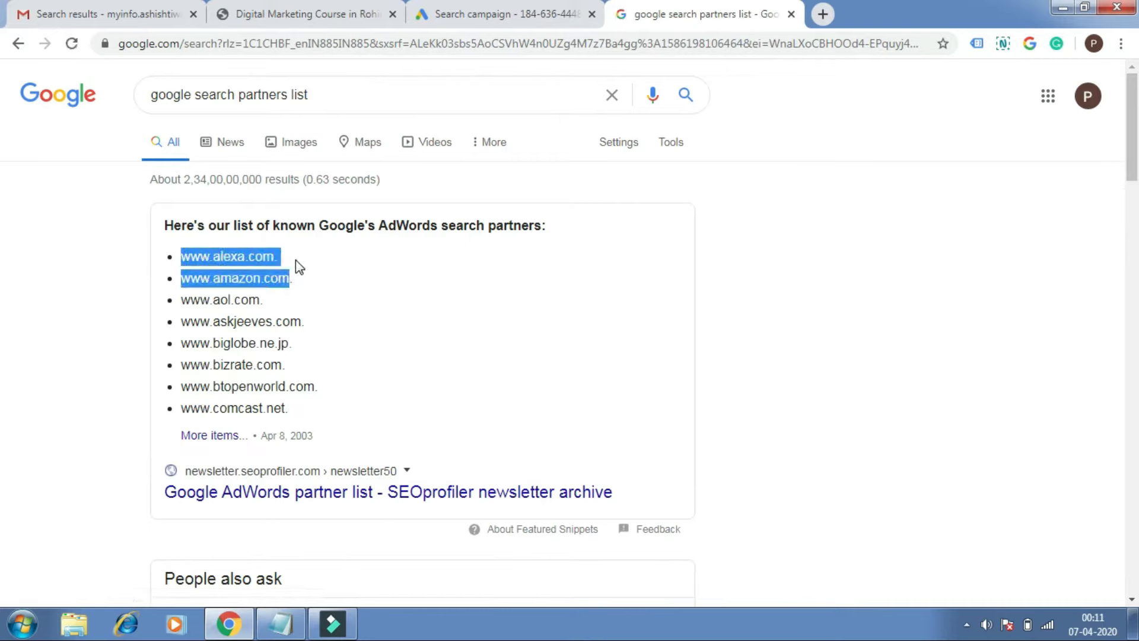
{"action": "left_click_drag", "start_coordinate": [284, 324], "coordinate": [208, 327]}
{"action": "left_click_drag", "start_coordinate": [301, 354], "coordinate": [184, 365]}
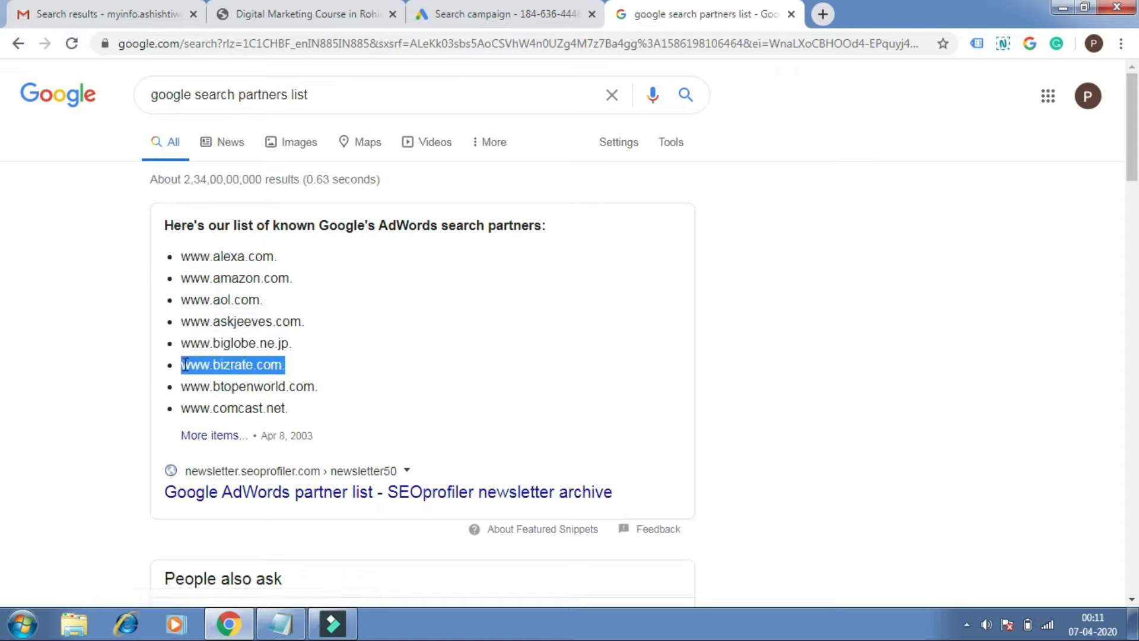
Open the search partner site aol.com in a new browser tab.
{"action": "left_click", "coordinate": [827, 13]}
{"action": "type", "text": "a"}
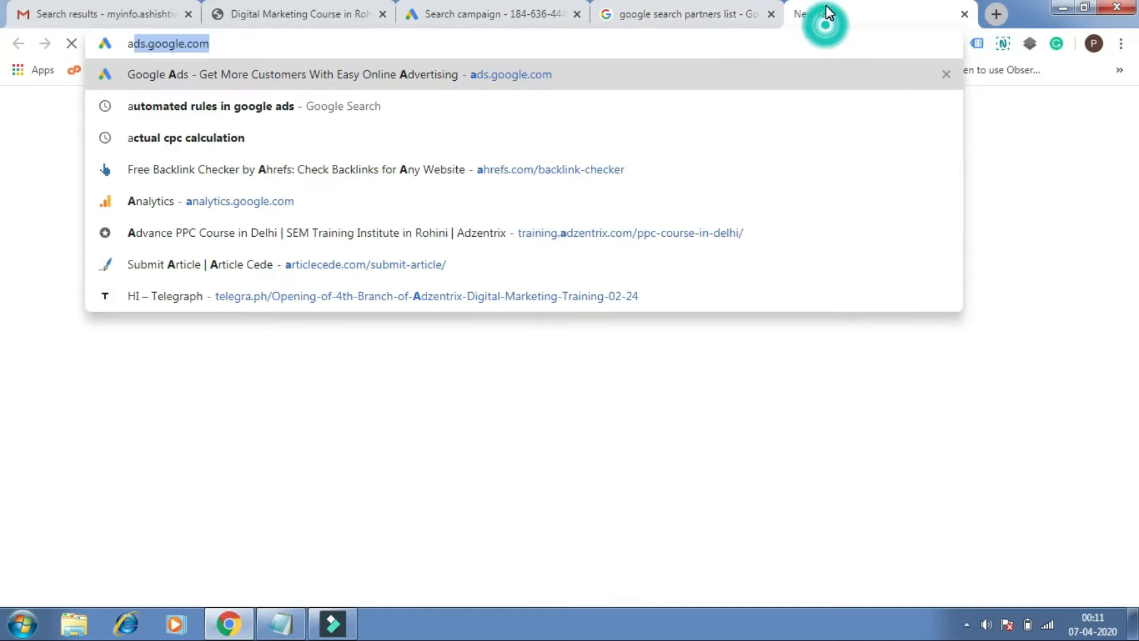
{"action": "type", "text": "ol.com"}
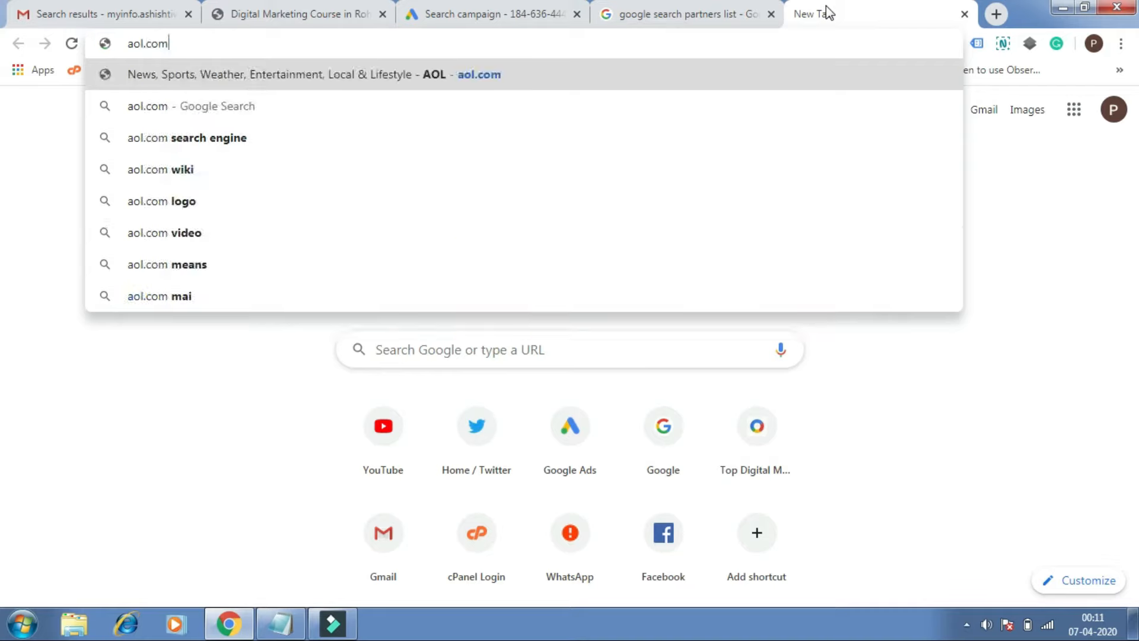
{"action": "key", "text": "Return"}
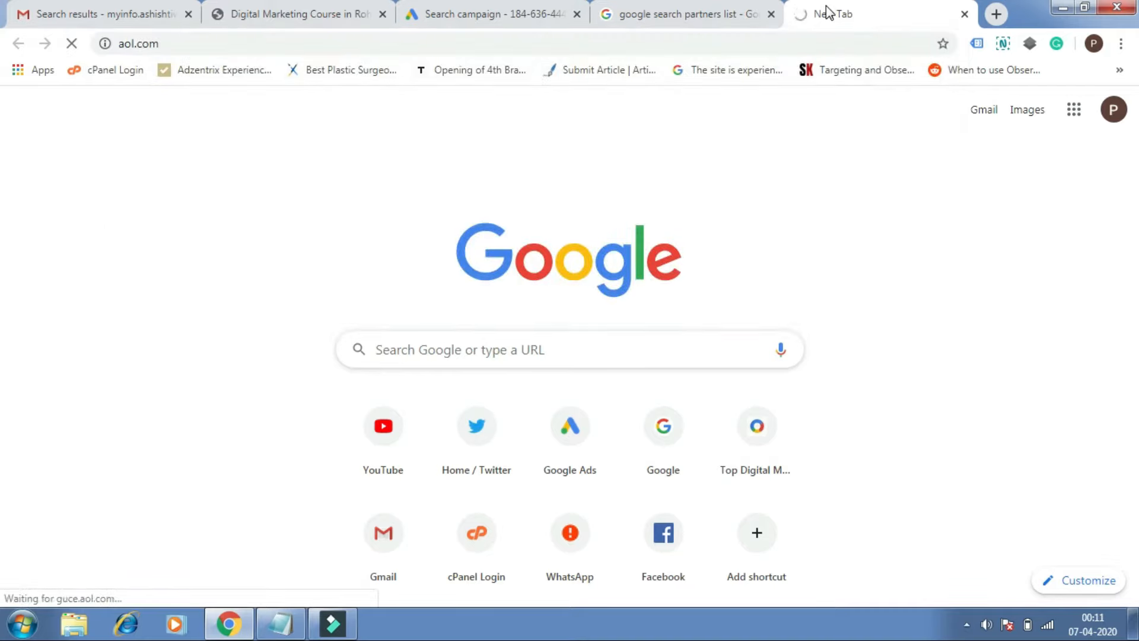
{"action": "left_click", "coordinate": [710, 7]}
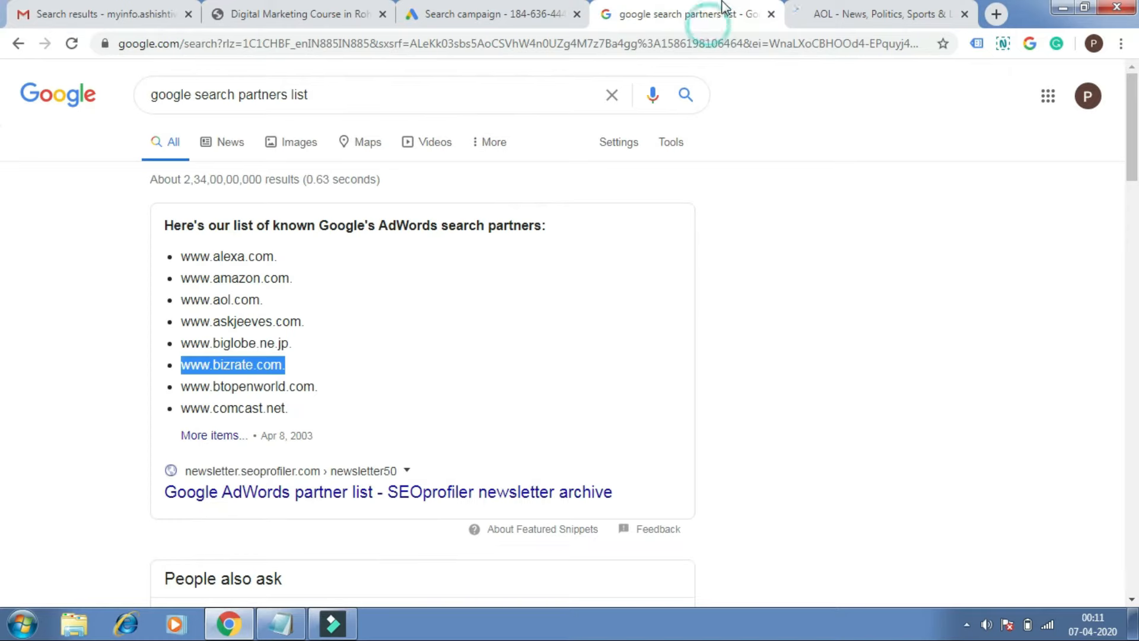
{"action": "left_click", "coordinate": [857, 9]}
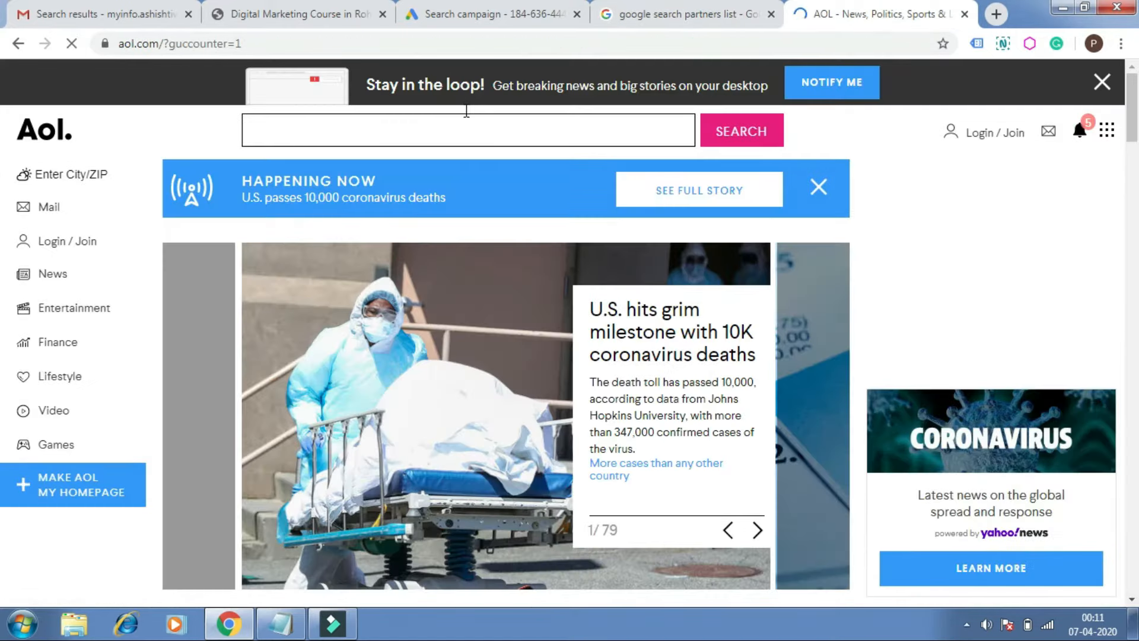
Search AOL for "digital marketing" and examine the query together with the ads on its results page.
{"action": "left_click", "coordinate": [458, 126]}
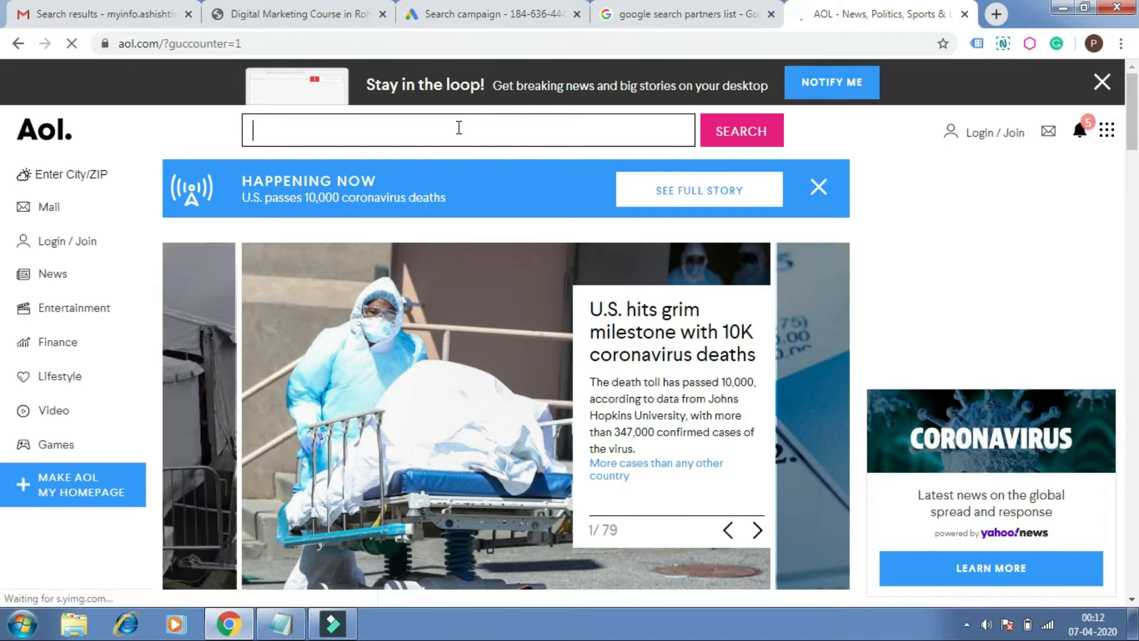
{"action": "type", "text": "digital mar"}
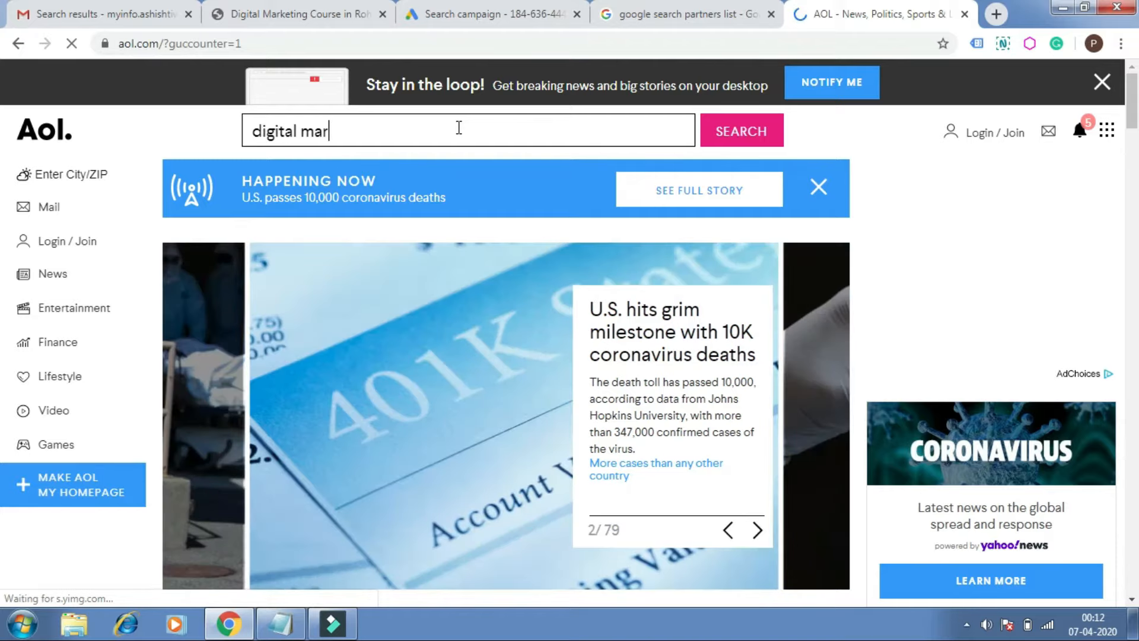
{"action": "type", "text": "keting"}
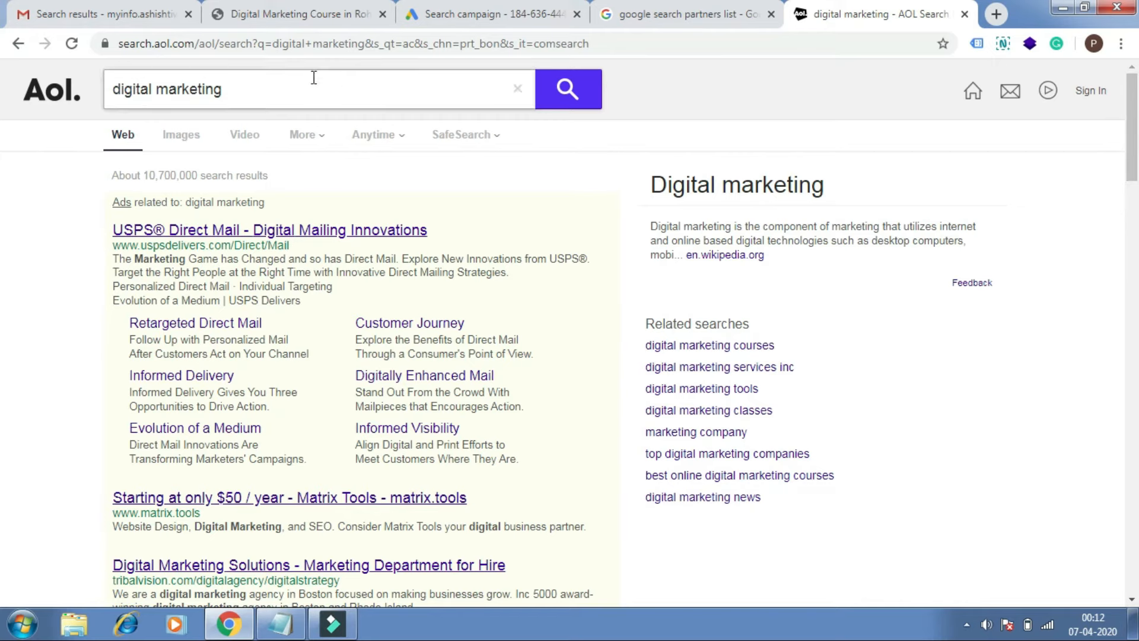
{"action": "left_click_drag", "start_coordinate": [247, 84], "coordinate": [117, 89]}
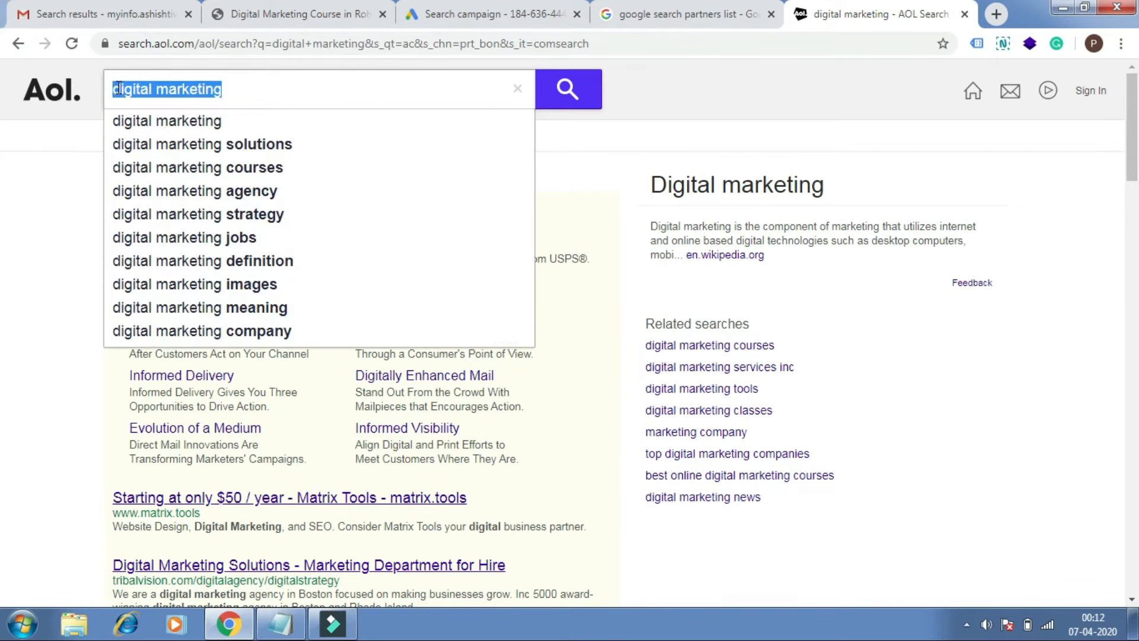
{"action": "left_click", "coordinate": [69, 192]}
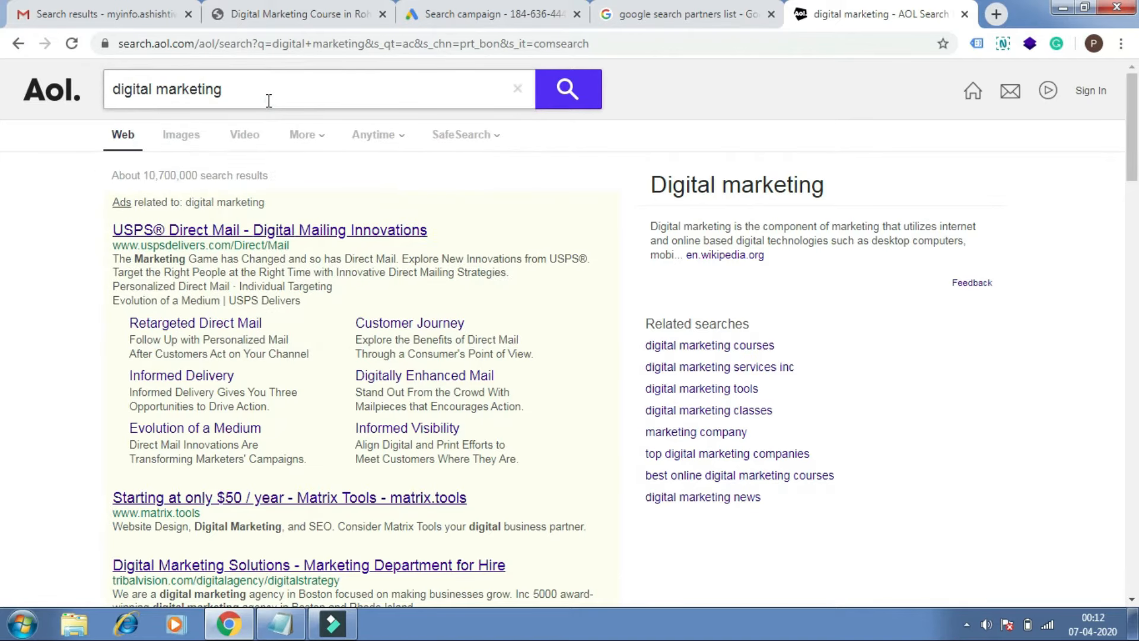
{"action": "left_click_drag", "start_coordinate": [264, 94], "coordinate": [90, 83]}
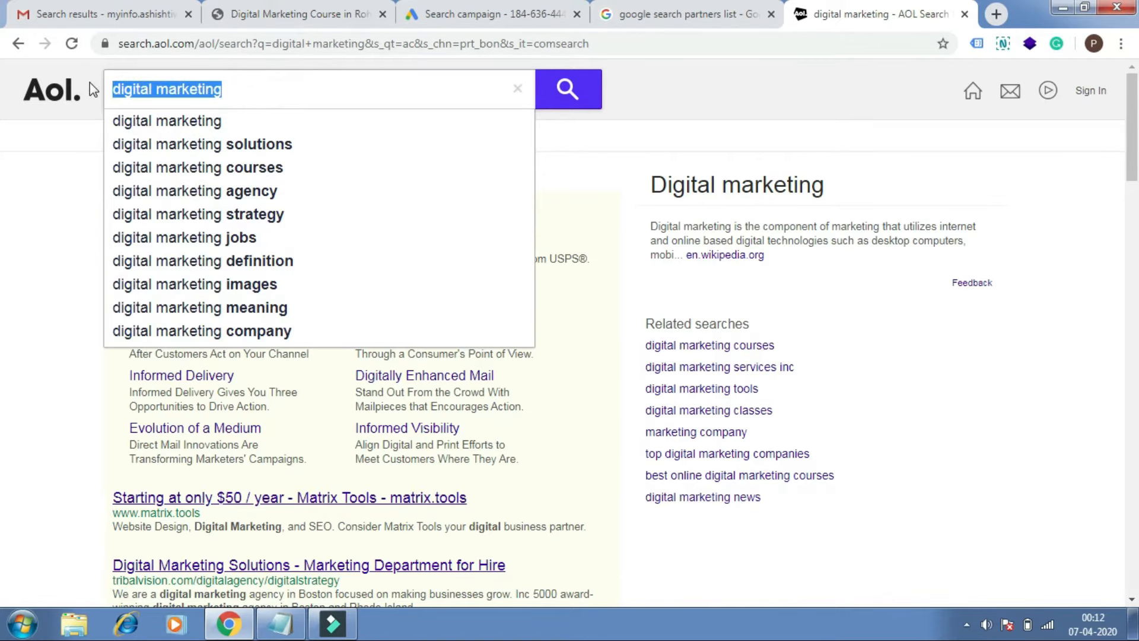
{"action": "left_click", "coordinate": [203, 75]}
Close the Google search partners results and the AOL results to return to the new campaign setup.
{"action": "key", "text": "ctrl+shift+Tab"}
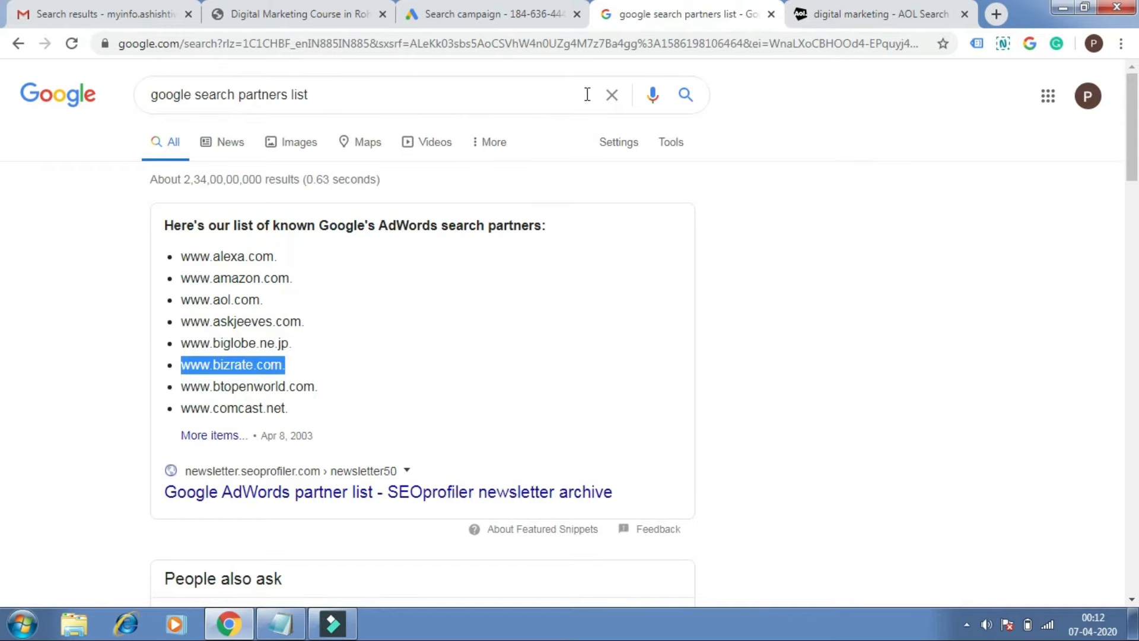
{"action": "left_click", "coordinate": [770, 14]}
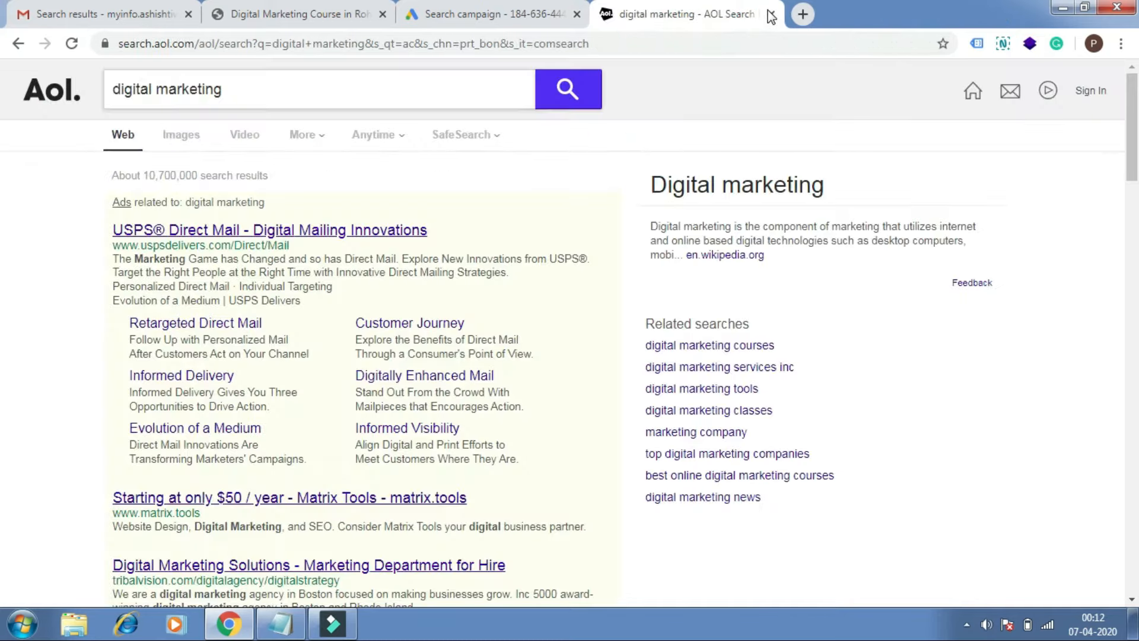
{"action": "left_click", "coordinate": [771, 13]}
Exclude both Google search partners and the Google Display Network from the campaign's networks.
{"action": "left_click", "coordinate": [484, 308]}
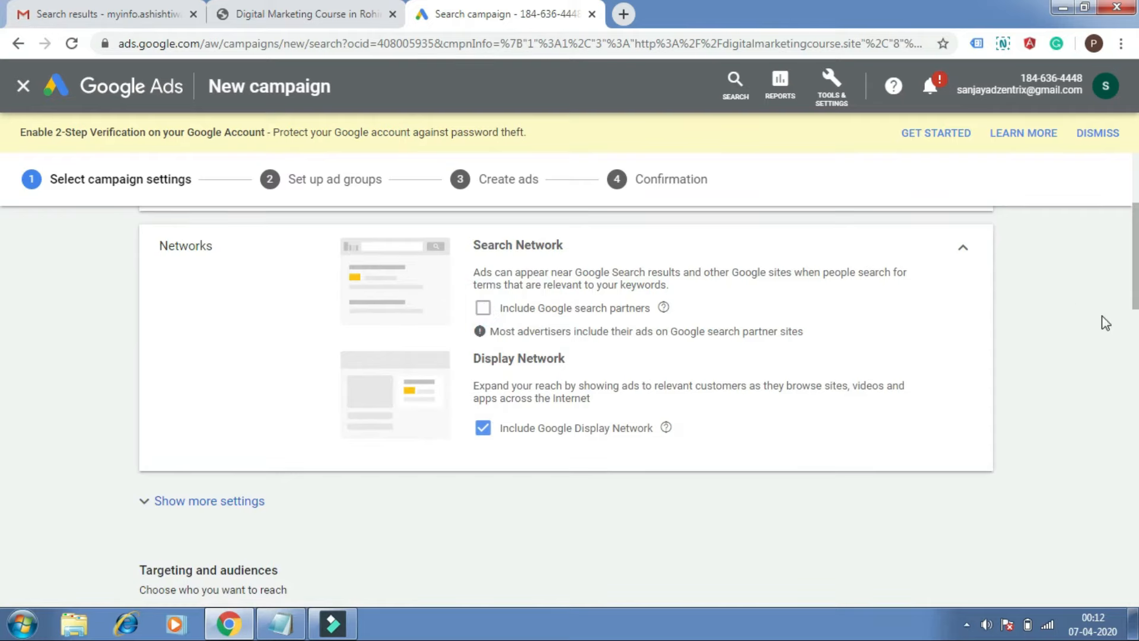
{"action": "scroll", "coordinate": [2, 273], "scroll_direction": "down", "scroll_amount": 1}
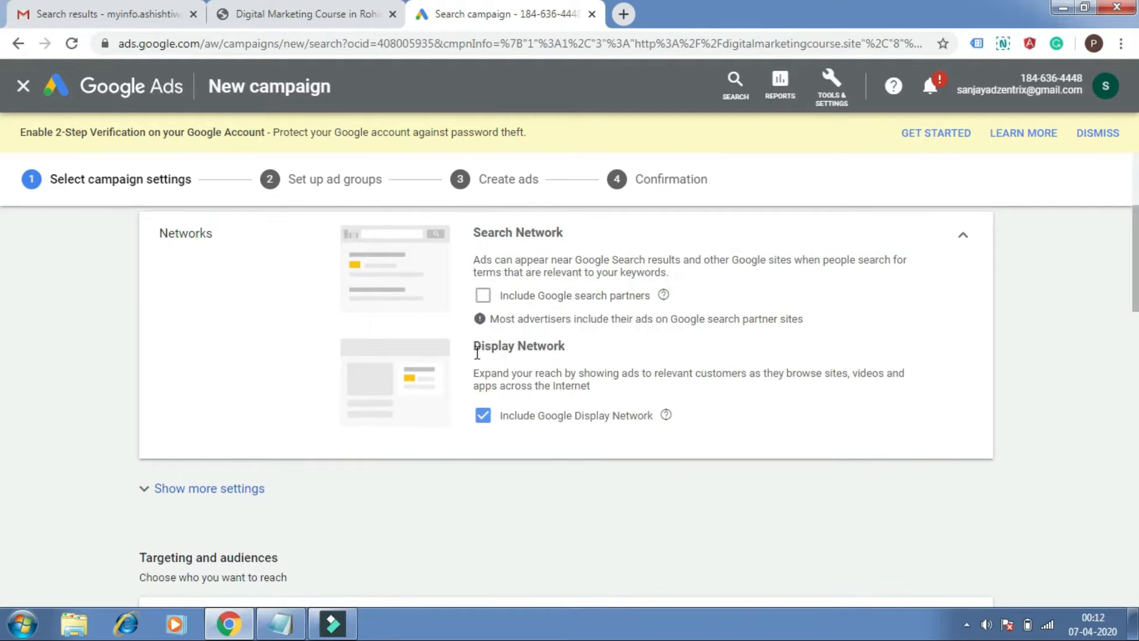
{"action": "left_click_drag", "start_coordinate": [476, 349], "coordinate": [569, 358]}
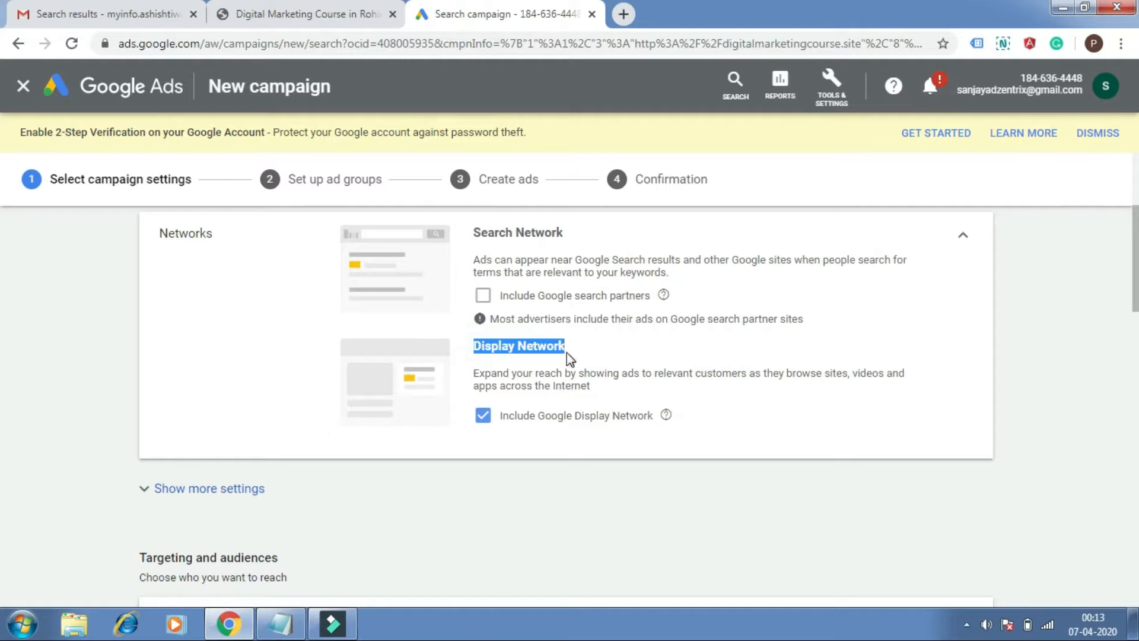
{"action": "left_click", "coordinate": [482, 422]}
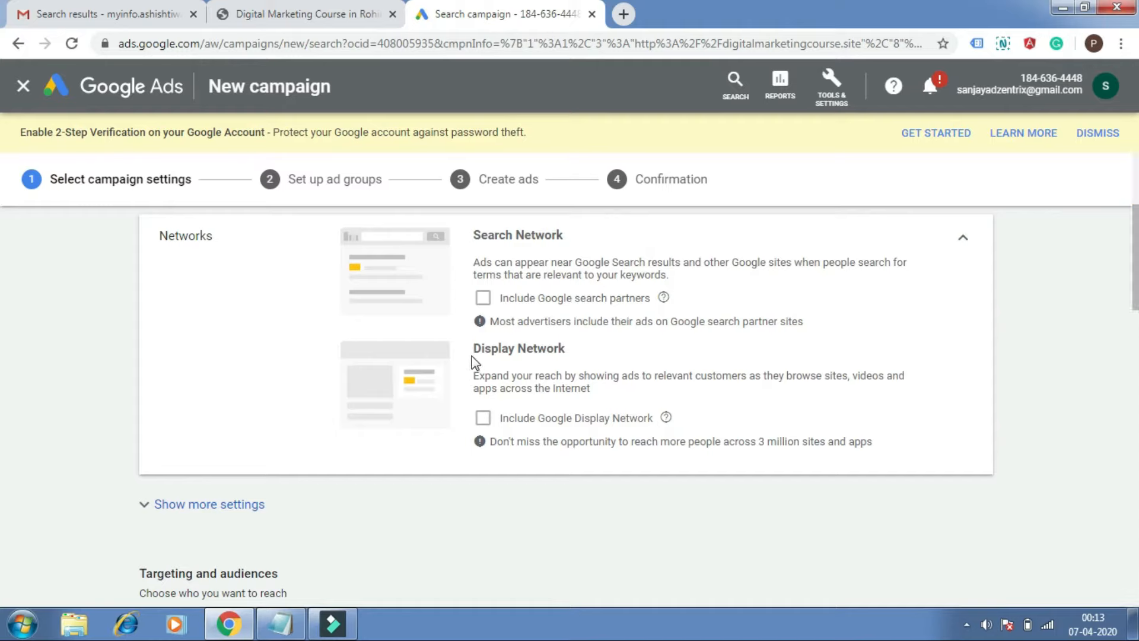
{"action": "left_click_drag", "start_coordinate": [501, 347], "coordinate": [567, 348]}
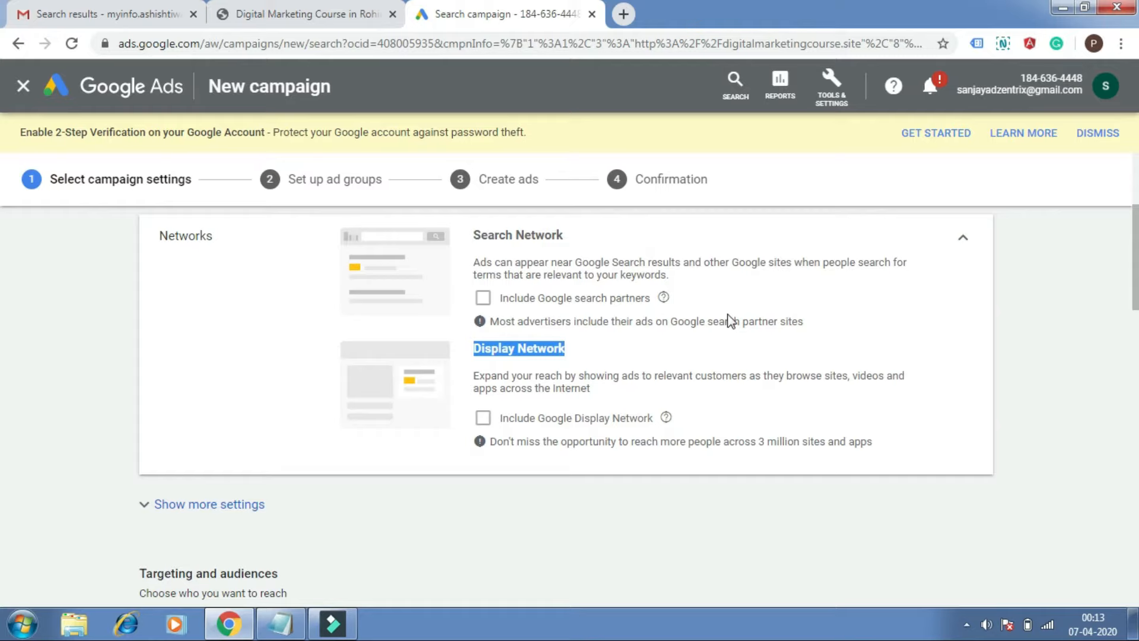
{"action": "left_click", "coordinate": [740, 334]}
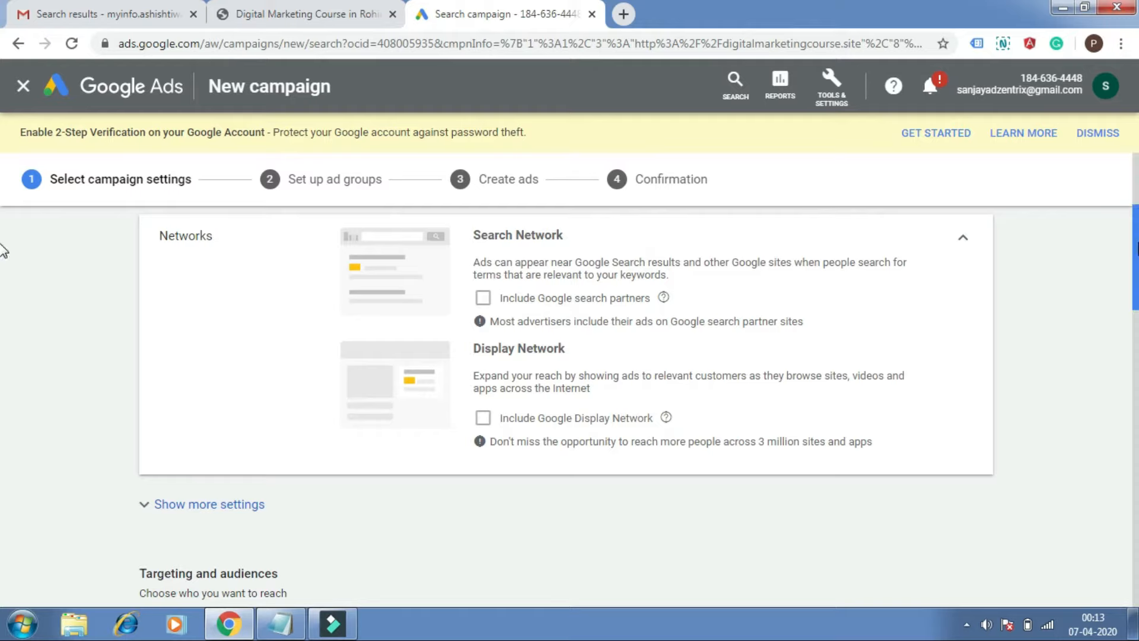
Show the additional campaign settings and review the start and end dates, campaign URL options and Dynamic Search Ads setting.
{"action": "scroll", "coordinate": [3, 279], "scroll_direction": "down", "scroll_amount": 2}
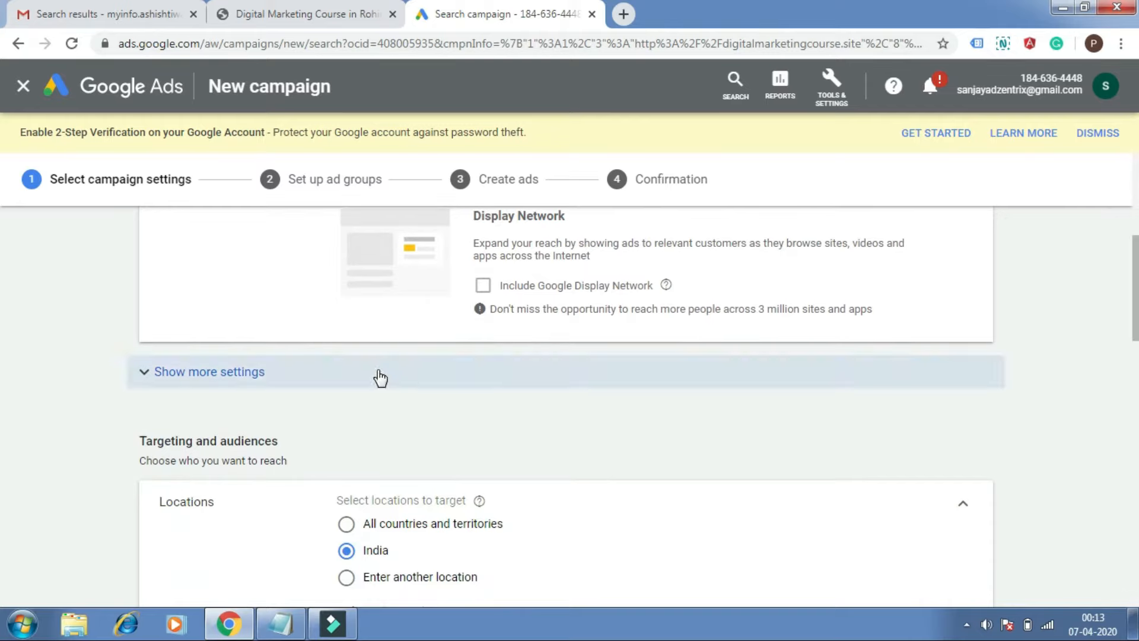
{"action": "left_click", "coordinate": [233, 389]}
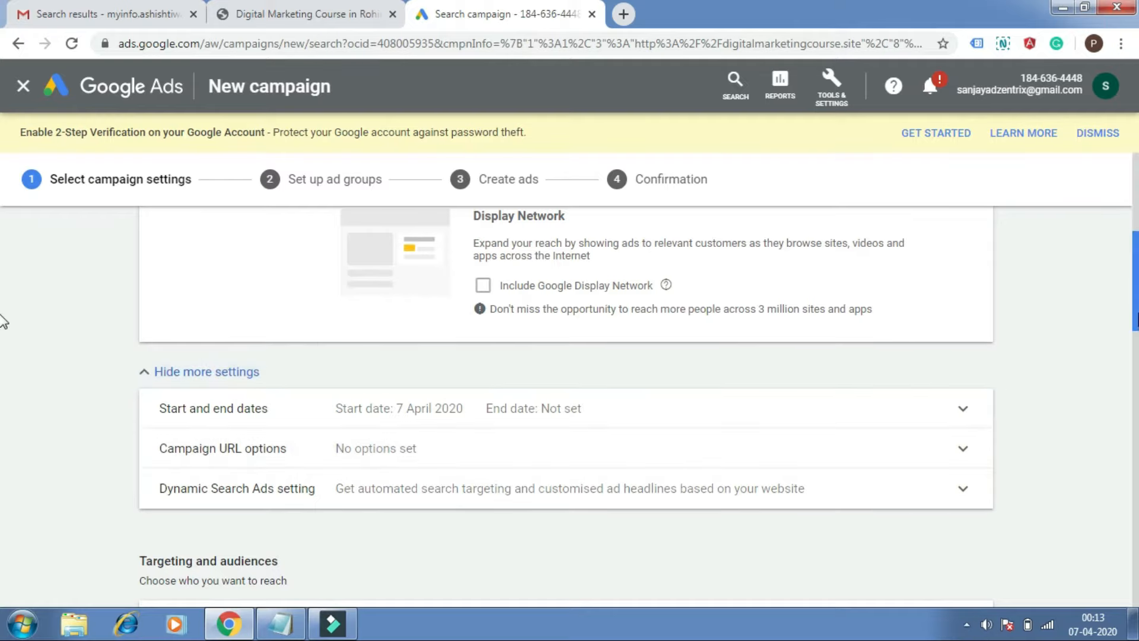
{"action": "scroll", "coordinate": [3, 324], "scroll_direction": "down", "scroll_amount": 1}
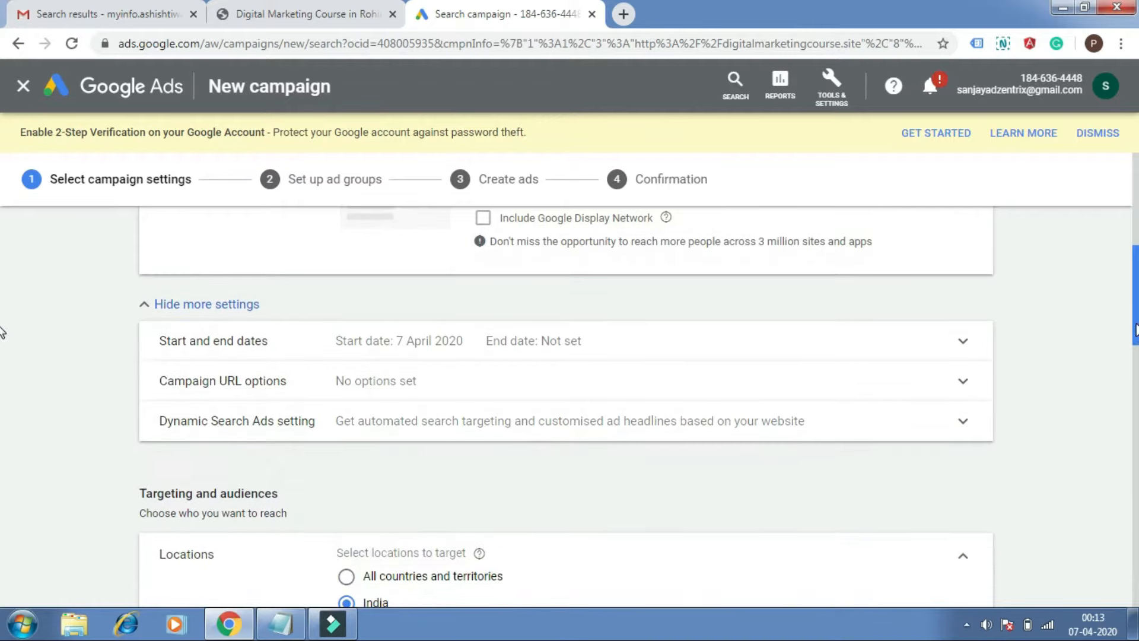
{"action": "scroll", "coordinate": [3, 328], "scroll_direction": "down", "scroll_amount": 1}
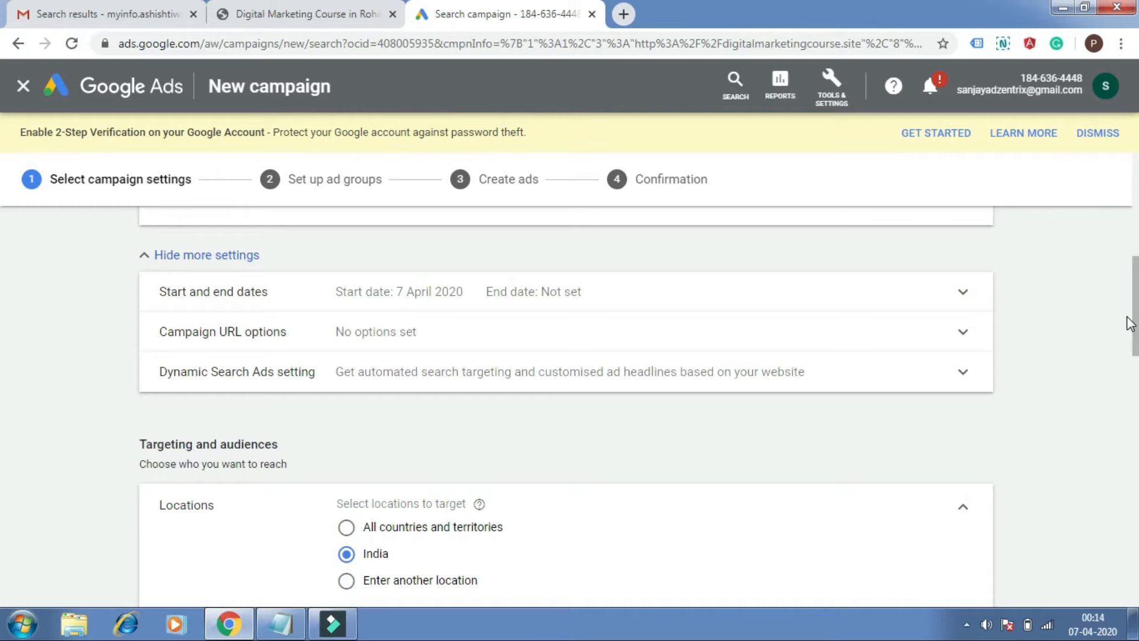
{"action": "left_click_drag", "start_coordinate": [1138, 311], "coordinate": [1138, 312]}
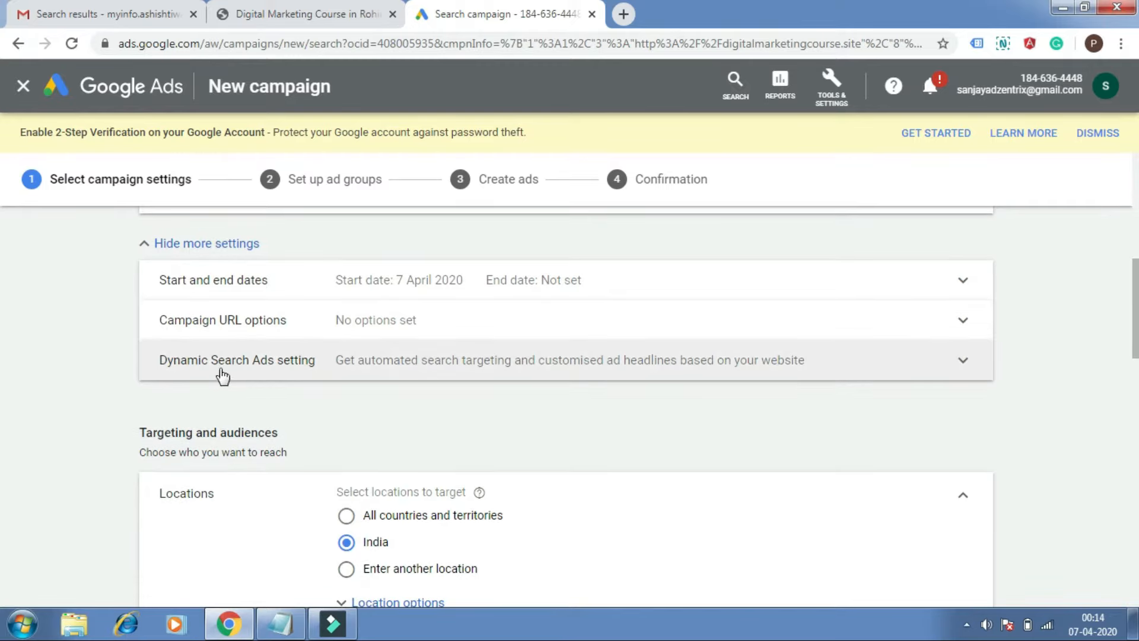
{"action": "left_click", "coordinate": [313, 393]}
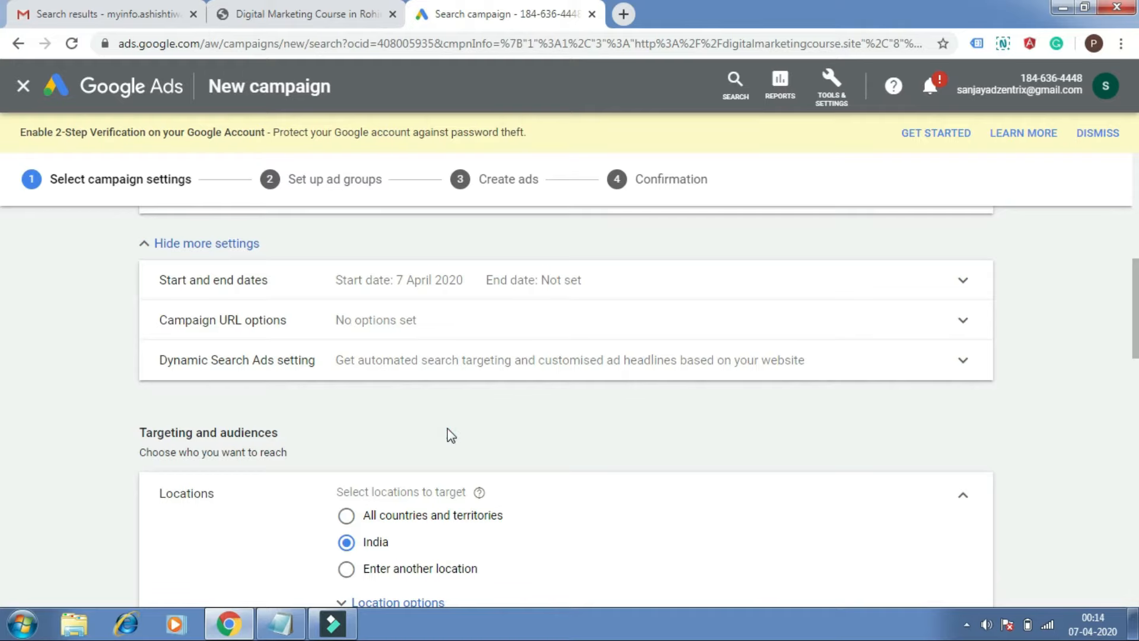
Expand the location options and target the city "Delhi, Delhi, India" as another location instead of all of India.
{"action": "scroll", "coordinate": [3, 350], "scroll_direction": "down", "scroll_amount": 2}
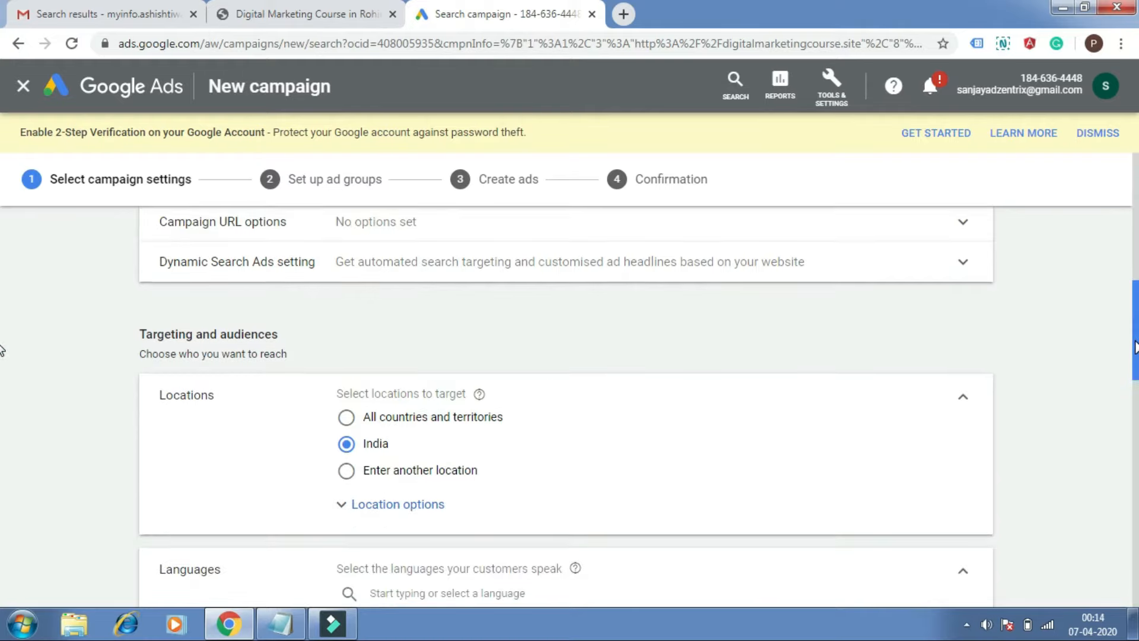
{"action": "left_click_drag", "start_coordinate": [1135, 340], "coordinate": [1136, 342]}
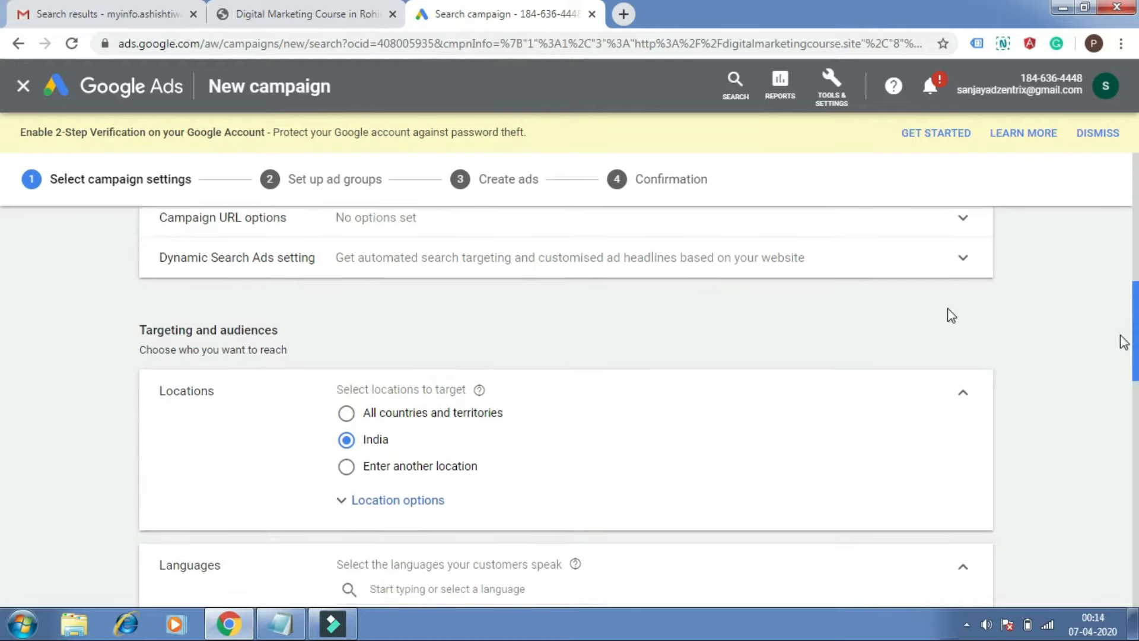
{"action": "left_click", "coordinate": [458, 315]}
{"action": "scroll", "coordinate": [3, 356], "scroll_direction": "down", "scroll_amount": 2}
{"action": "left_click_drag", "start_coordinate": [1138, 351], "coordinate": [1138, 353]}
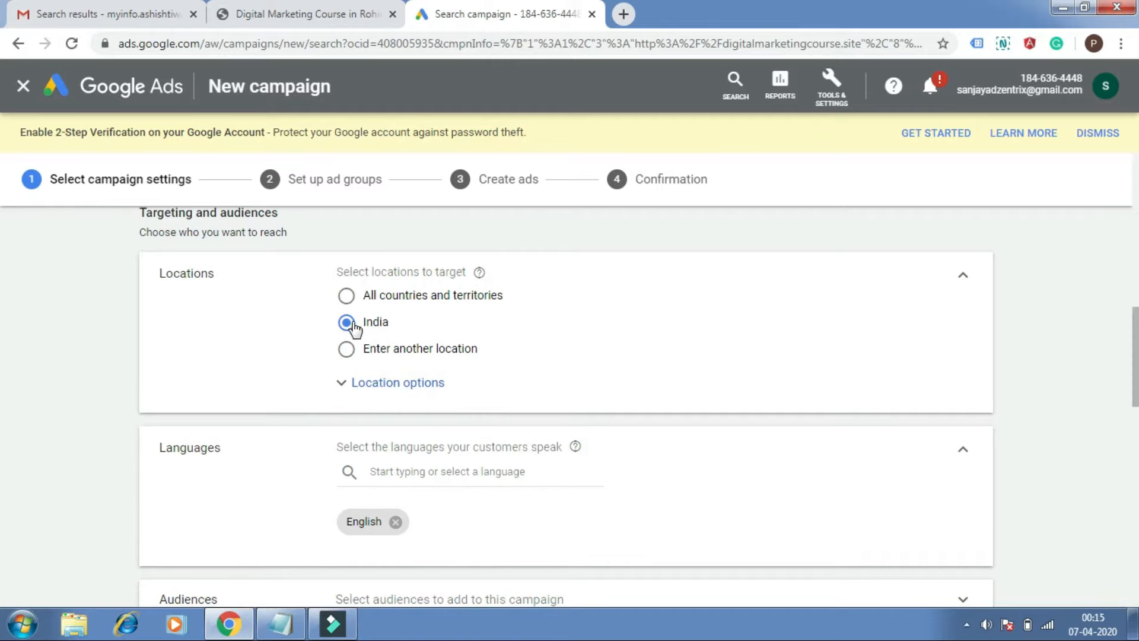
{"action": "left_click", "coordinate": [359, 382]}
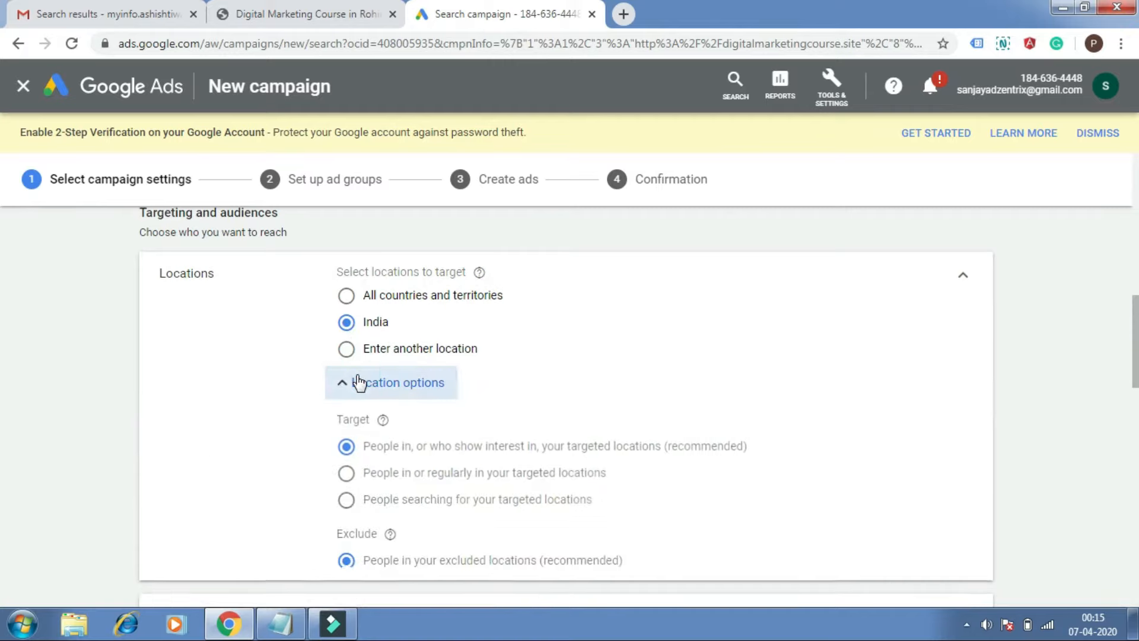
{"action": "left_click", "coordinate": [349, 350]}
{"action": "left_click", "coordinate": [426, 393]}
{"action": "type", "text": "delhi"}
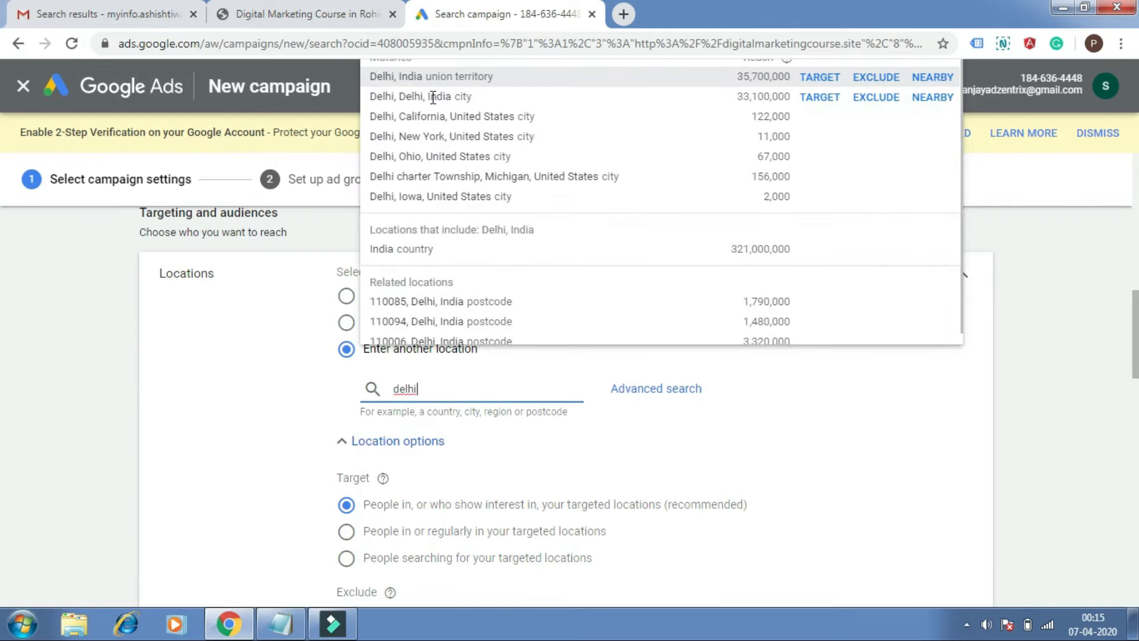
{"action": "left_click", "coordinate": [432, 96]}
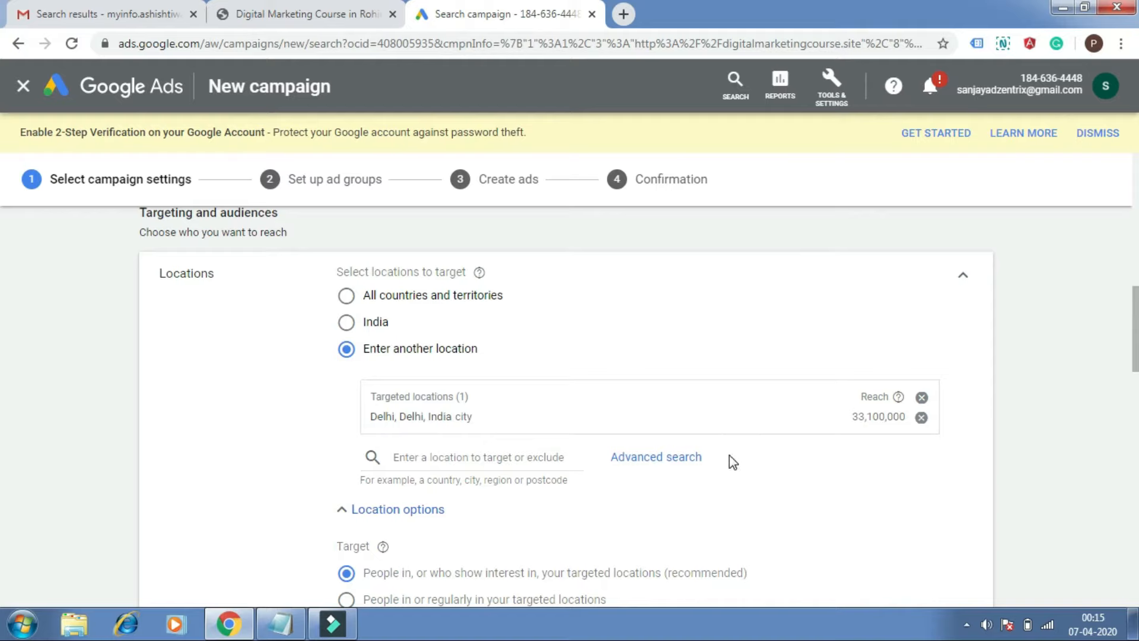
Open the advanced location search and remove the city "Delhi, Delhi, India" from the targeted locations.
{"action": "left_click", "coordinate": [650, 461]}
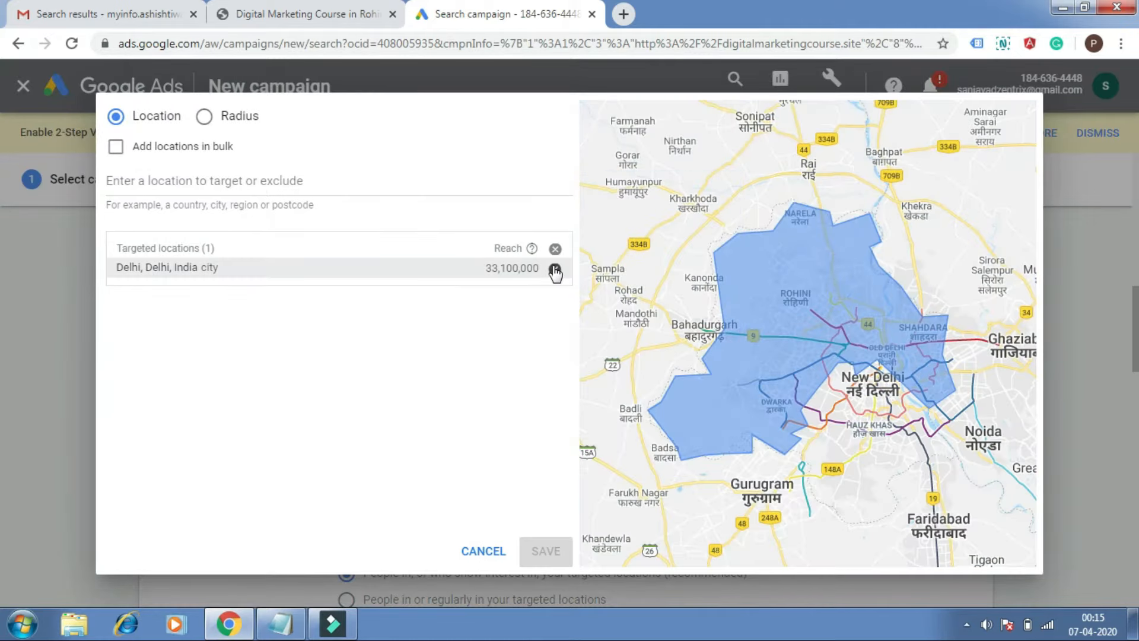
{"action": "left_click", "coordinate": [553, 267]}
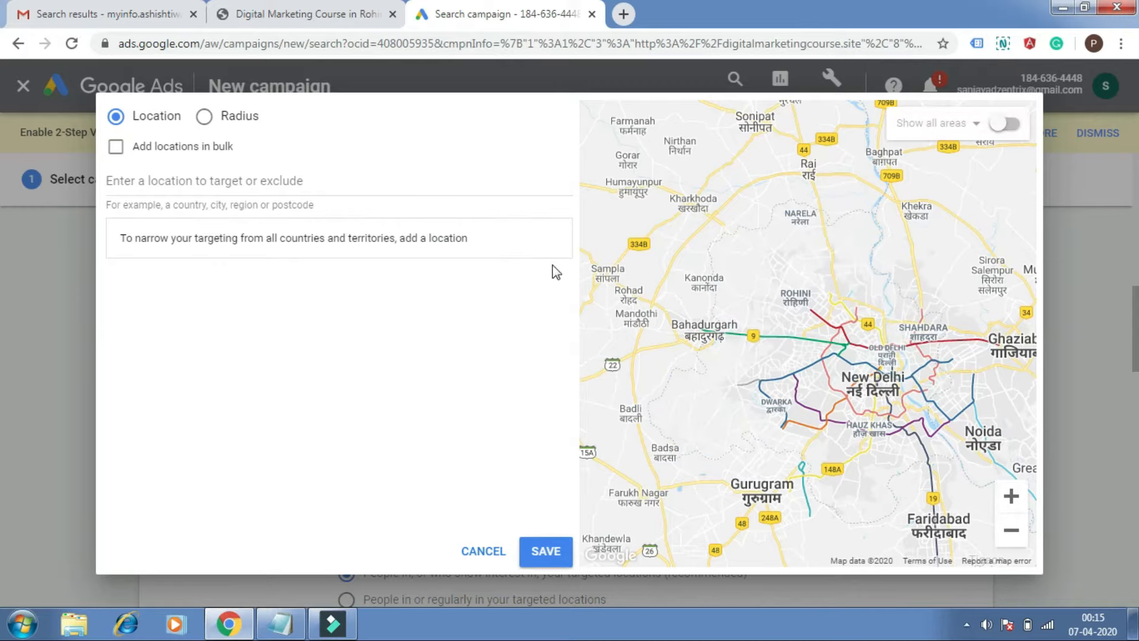
{"action": "left_click", "coordinate": [315, 181]}
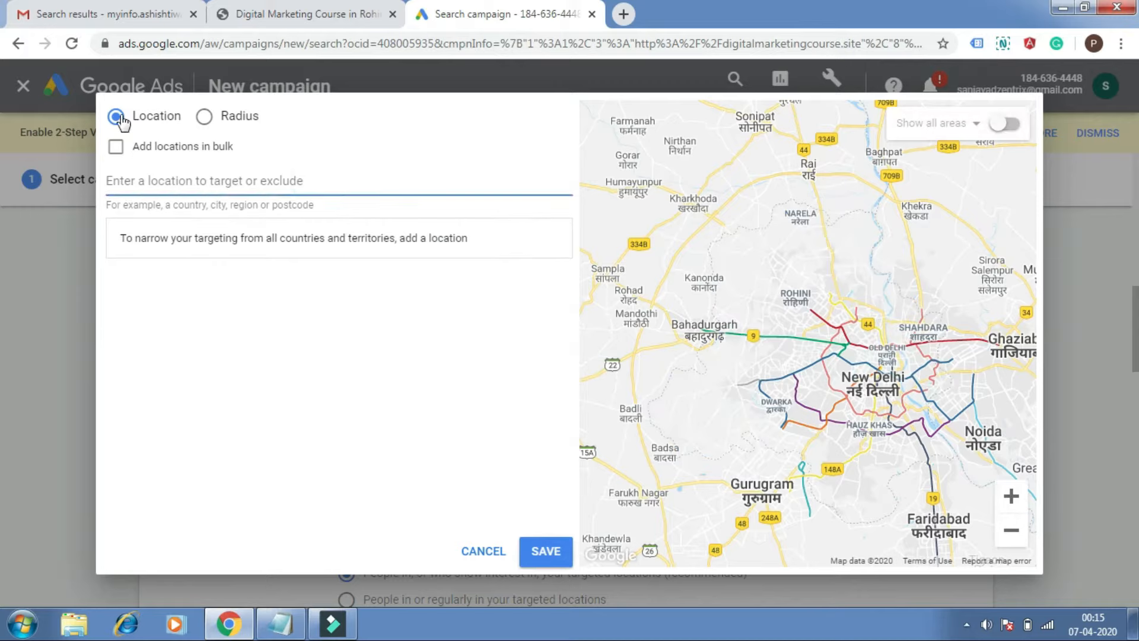
Target a 20 km radius around "Rohini, New Delhi, Delhi".
{"action": "left_click", "coordinate": [205, 116]}
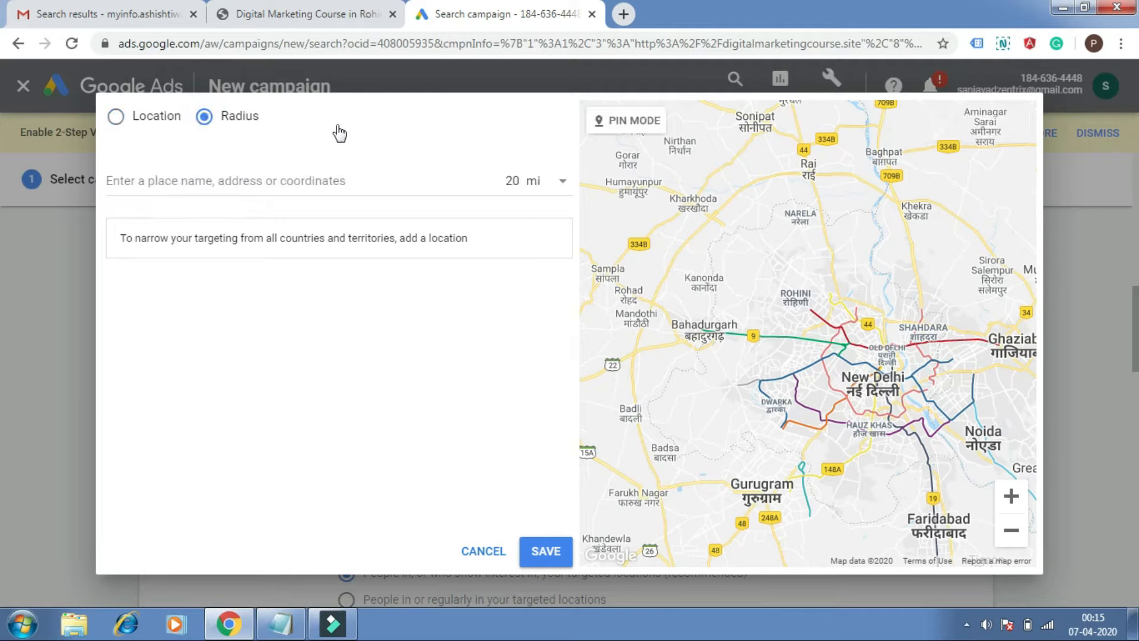
{"action": "left_click", "coordinate": [563, 181]}
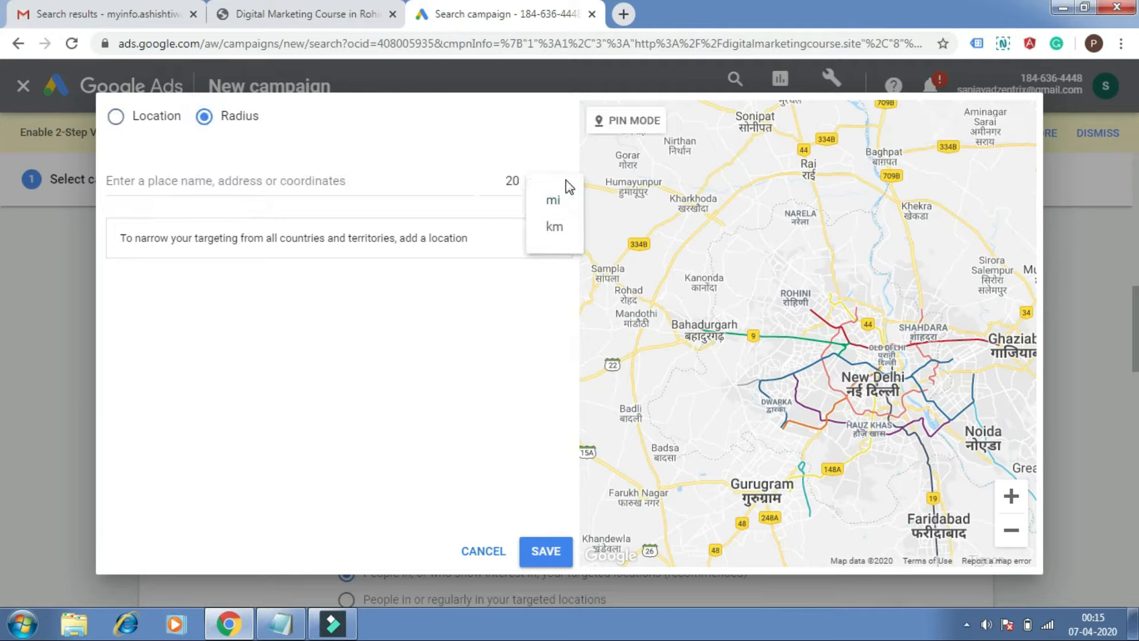
{"action": "left_click", "coordinate": [559, 224]}
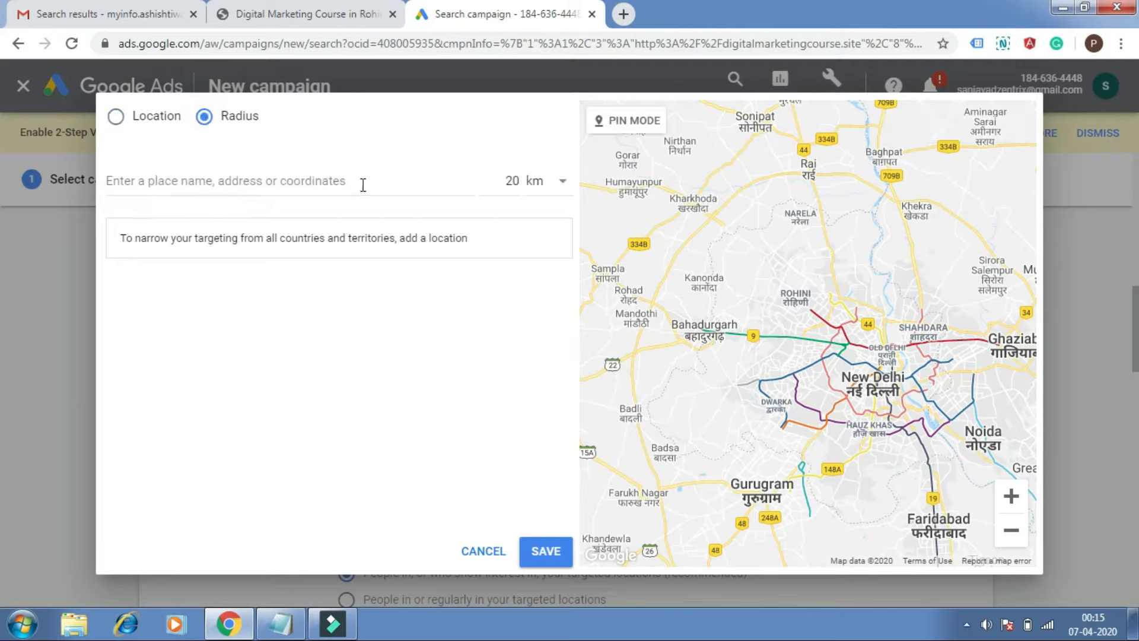
{"action": "left_click", "coordinate": [342, 180]}
{"action": "type", "text": "rohini"}
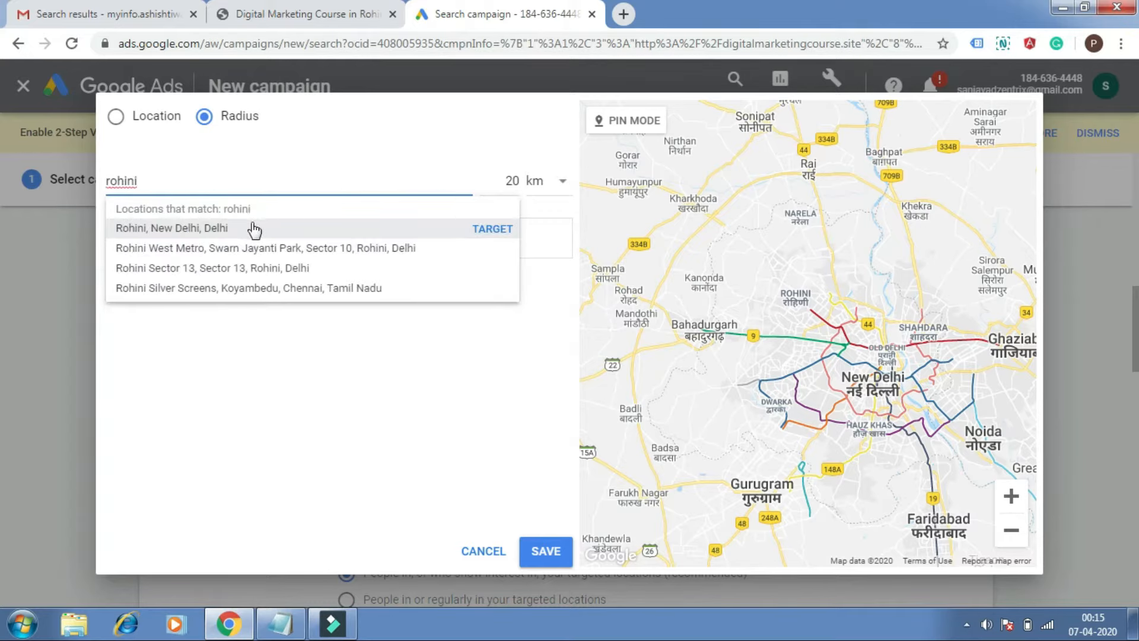
{"action": "left_click", "coordinate": [252, 231]}
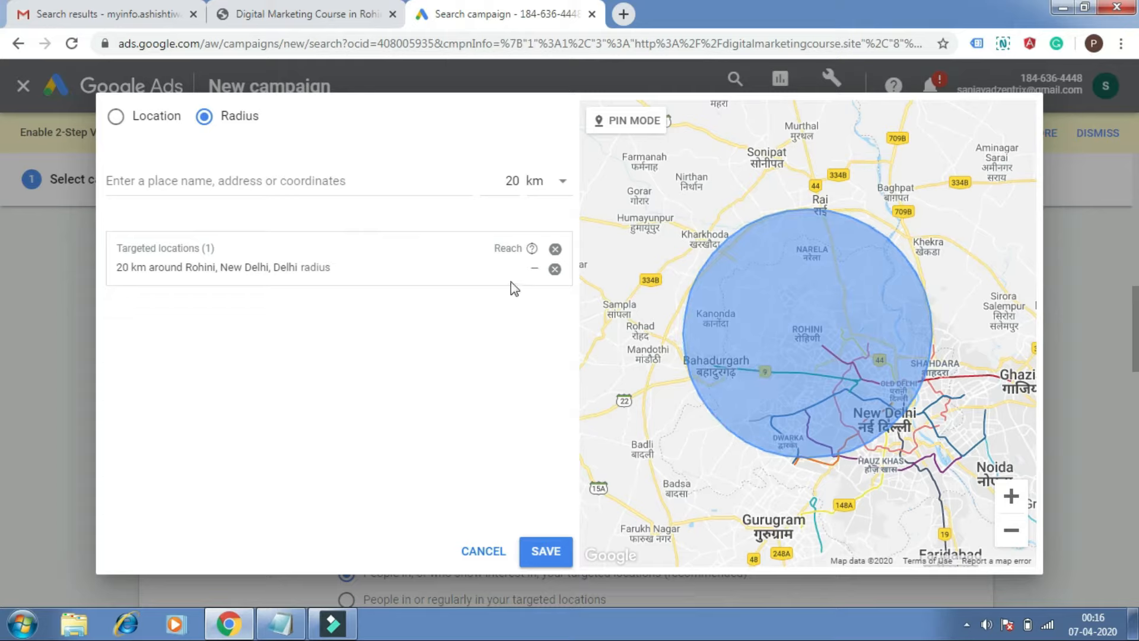
Replace the 20 km radius target with a 5 km radius around "Rohini, New Delhi, Delhi".
{"action": "left_click", "coordinate": [554, 270]}
{"action": "left_click", "coordinate": [564, 187]}
{"action": "left_click", "coordinate": [554, 229]}
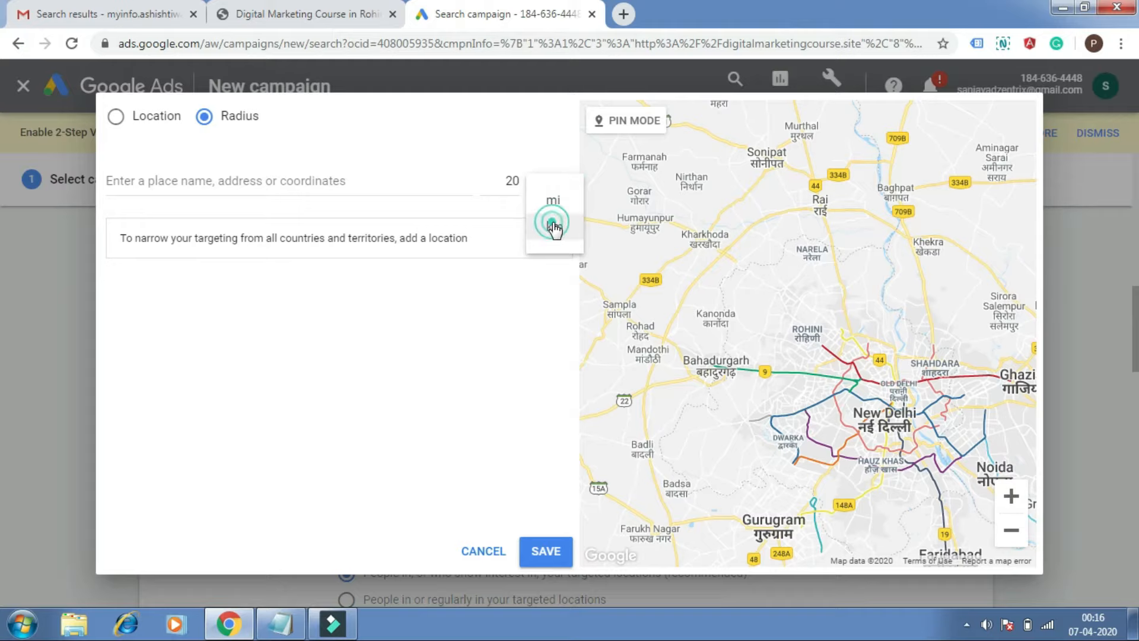
{"action": "double_click", "coordinate": [517, 180]}
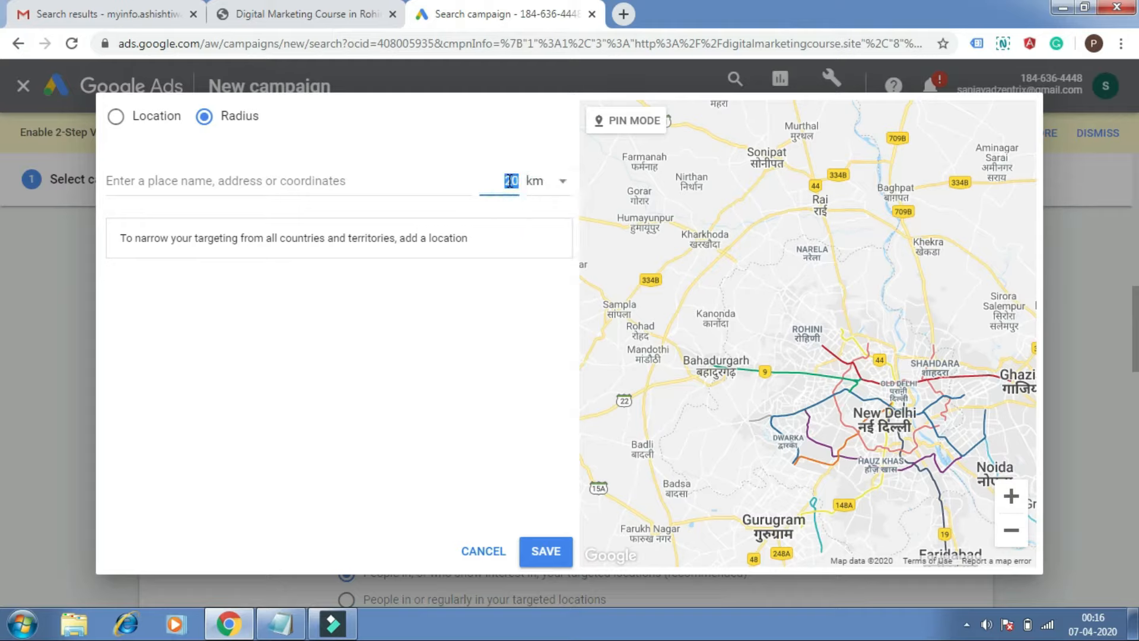
{"action": "type", "text": "5"}
{"action": "left_click", "coordinate": [474, 132]}
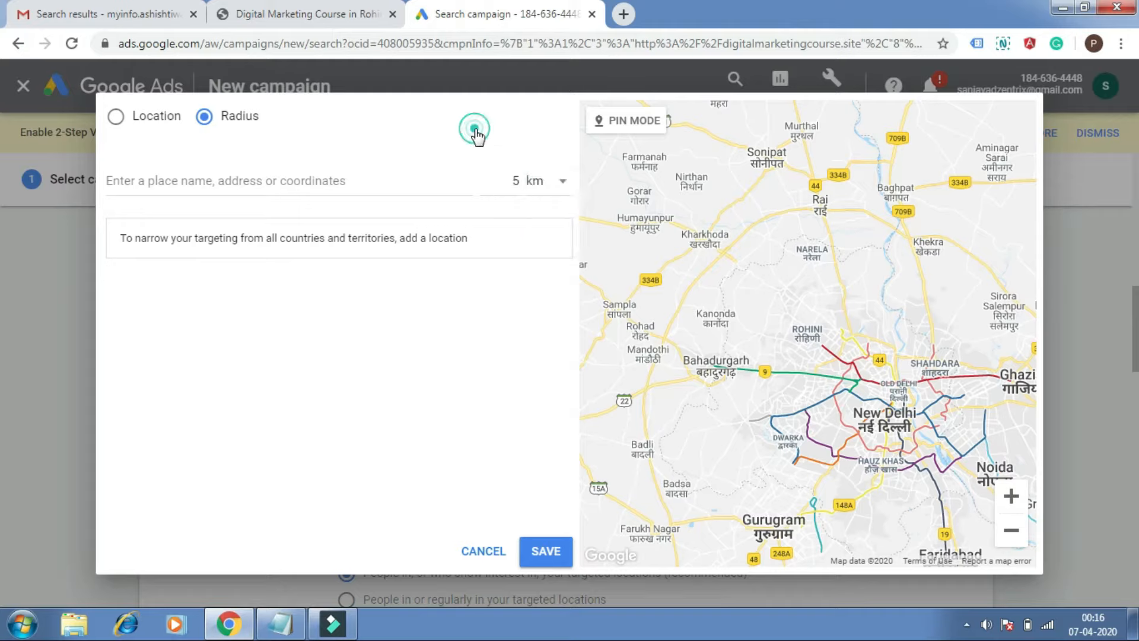
{"action": "left_click", "coordinate": [335, 183]}
{"action": "type", "text": "rohi"}
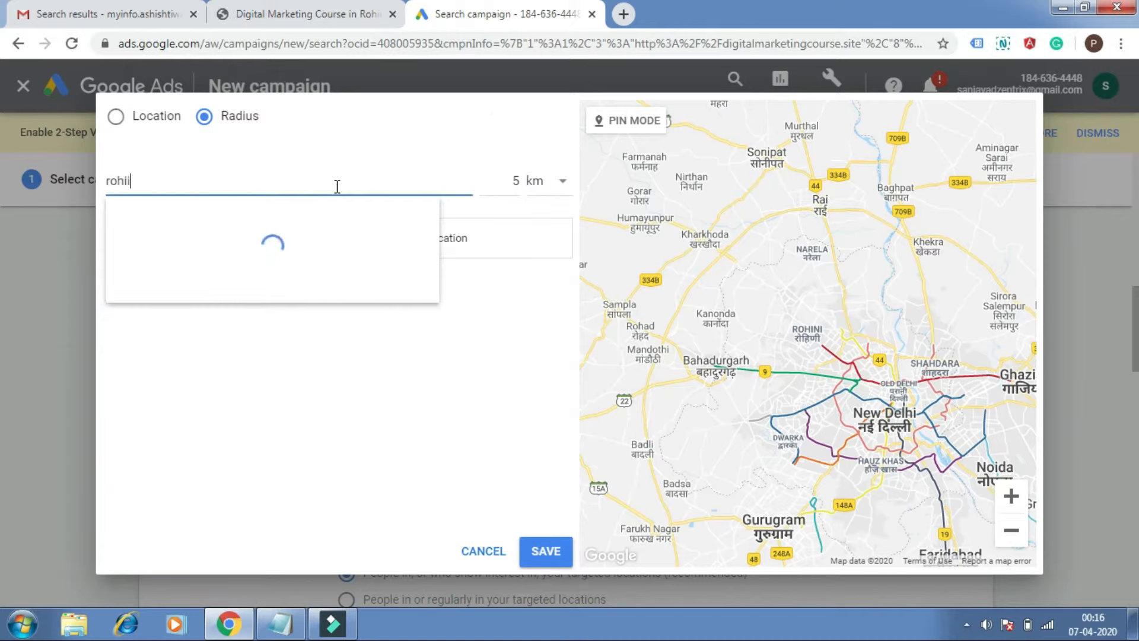
{"action": "type", "text": "ni"}
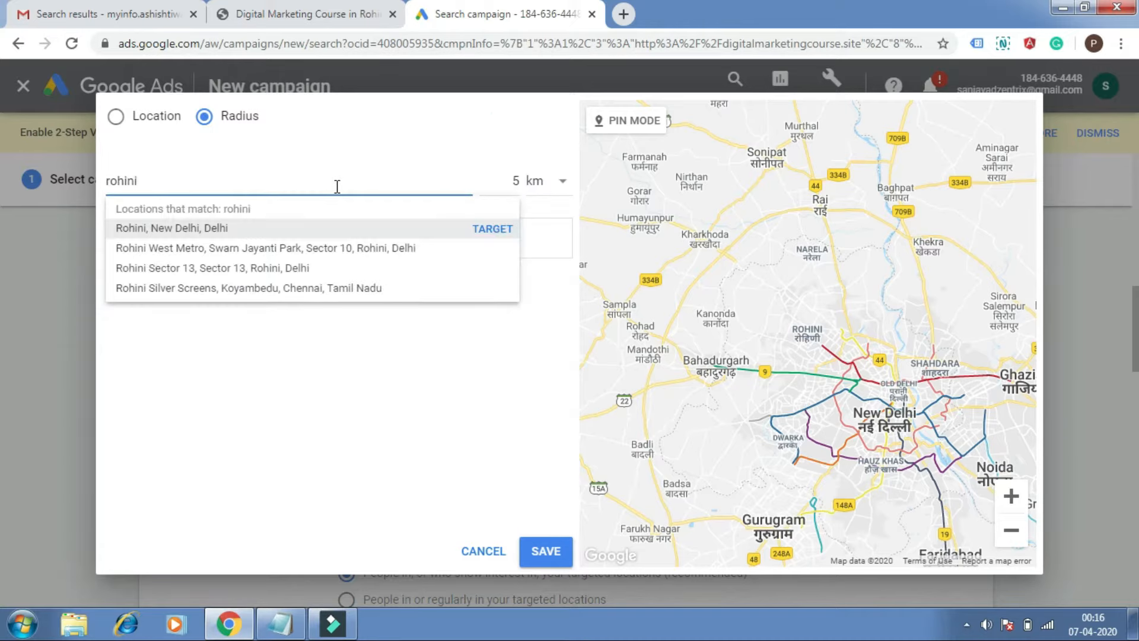
{"action": "left_click", "coordinate": [296, 232]}
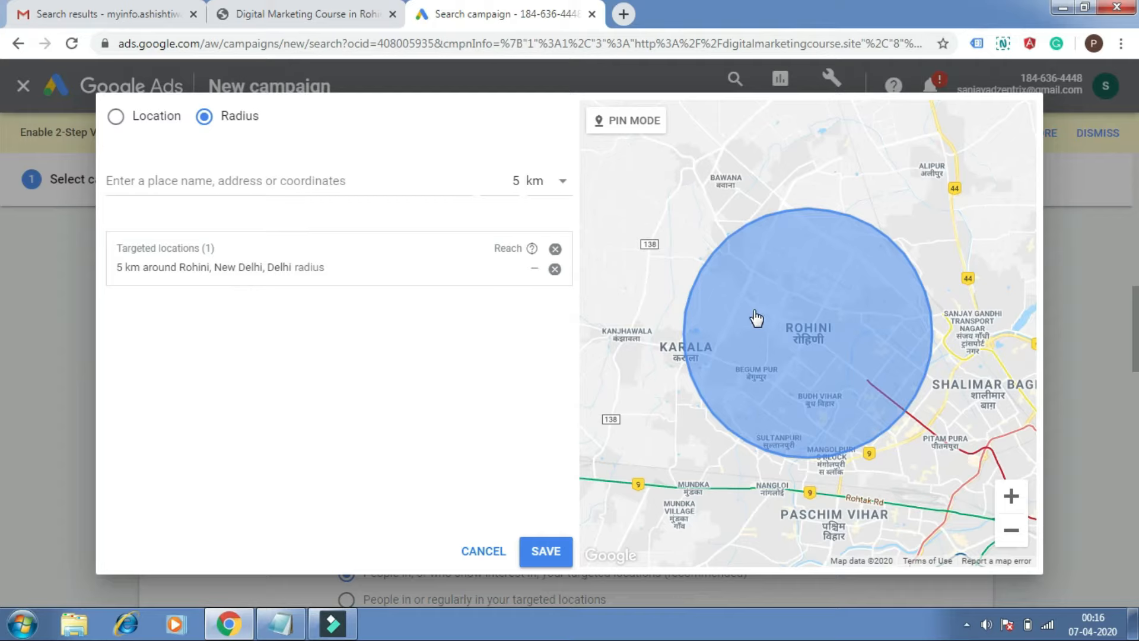
Switch back to targeting by location and add the Delhi, India postcodes 110085 and 110034 as targets.
{"action": "left_click", "coordinate": [428, 182]}
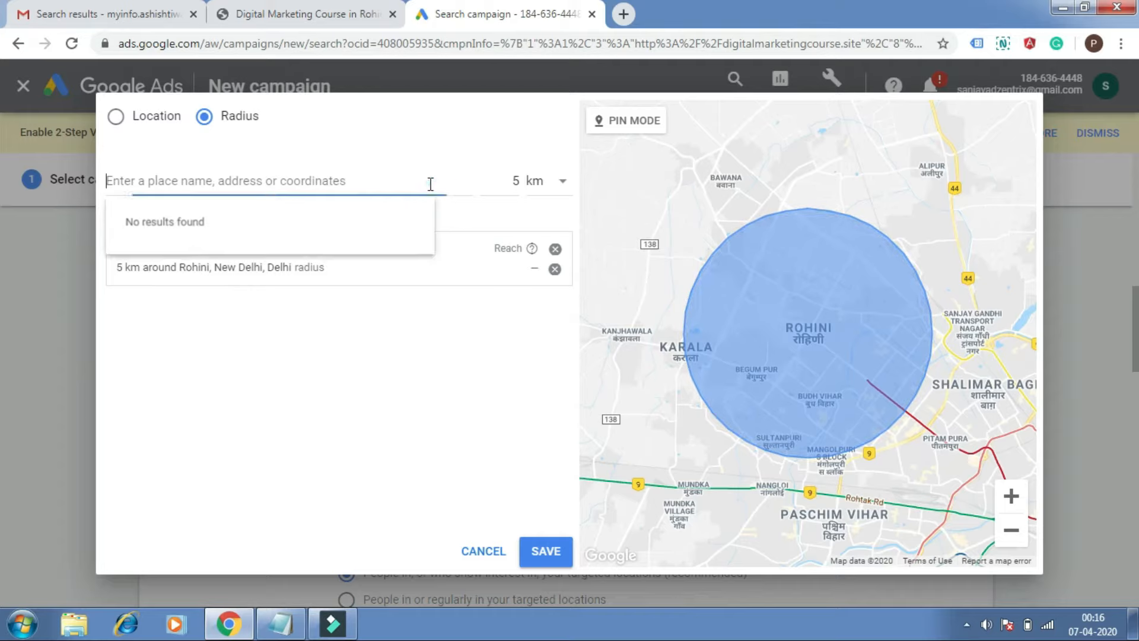
{"action": "left_click", "coordinate": [116, 117]}
{"action": "left_click", "coordinate": [201, 187]}
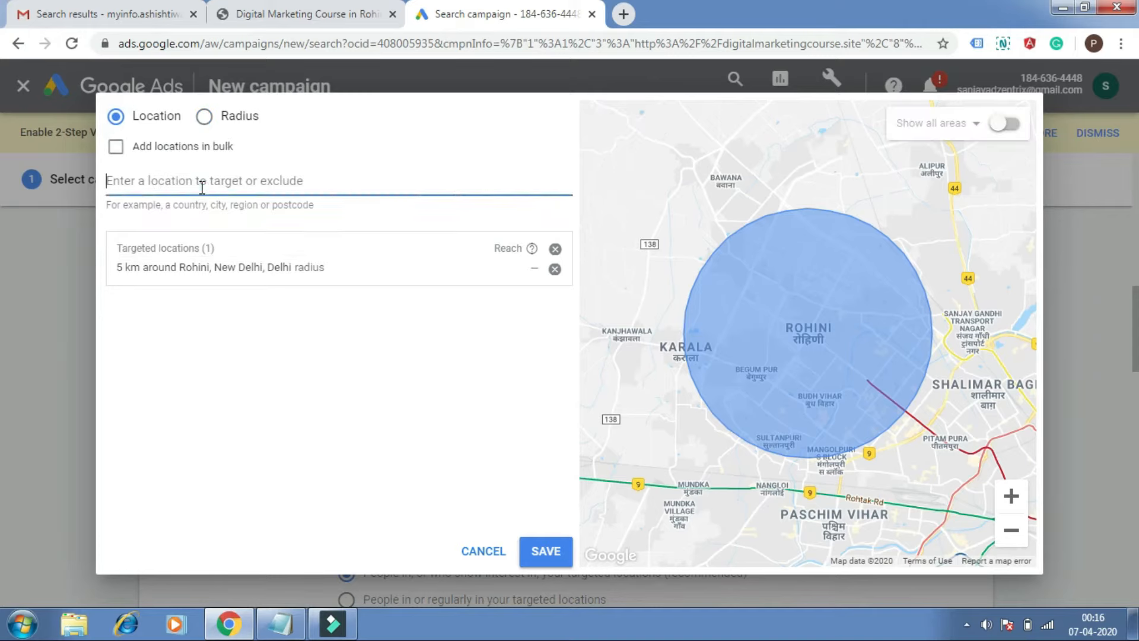
{"action": "type", "text": "11"}
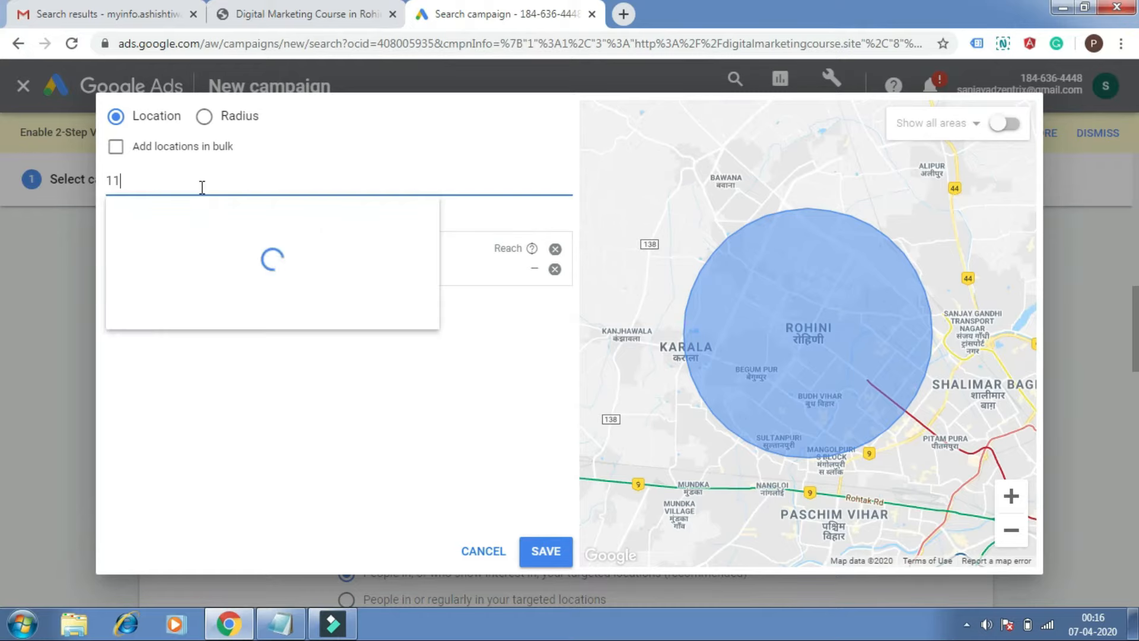
{"action": "type", "text": "0085"}
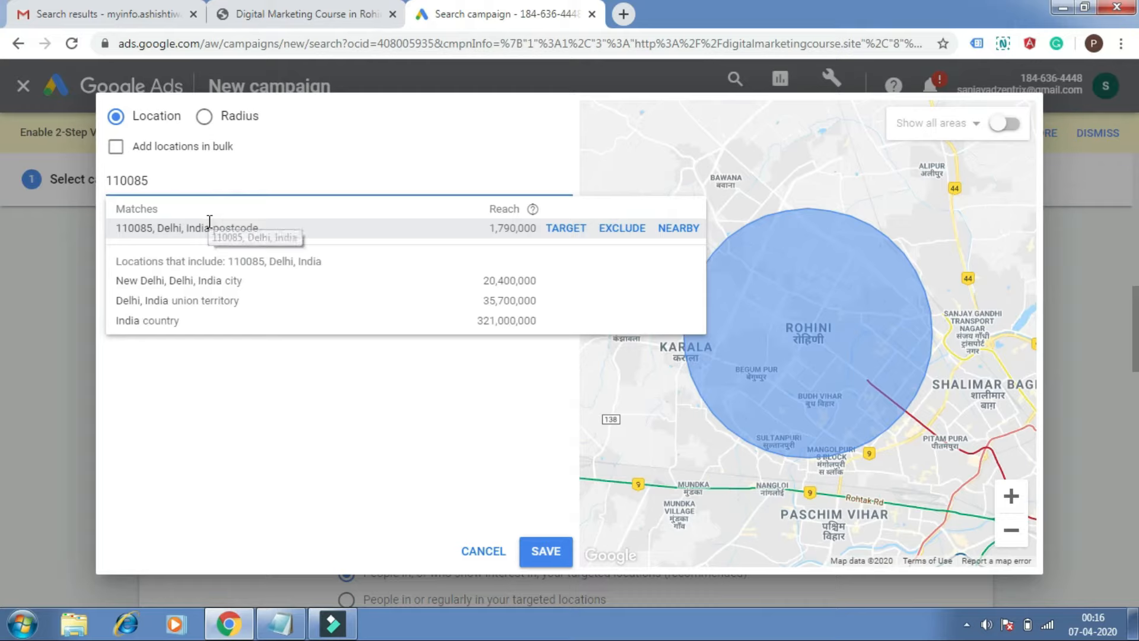
{"action": "left_click", "coordinate": [555, 229]}
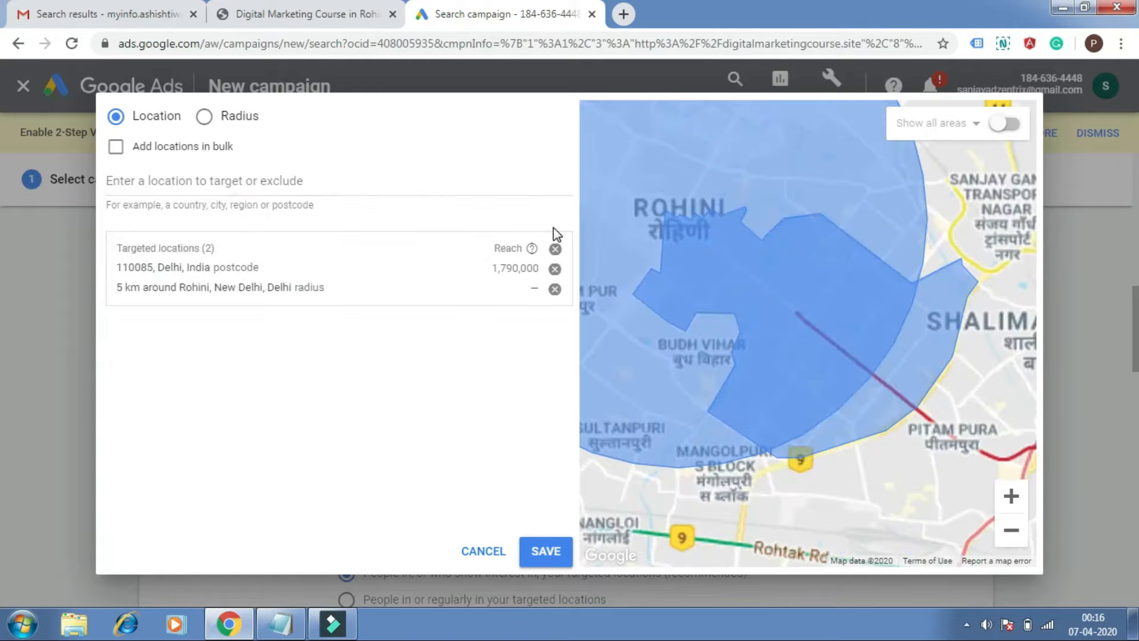
{"action": "left_click", "coordinate": [308, 181]}
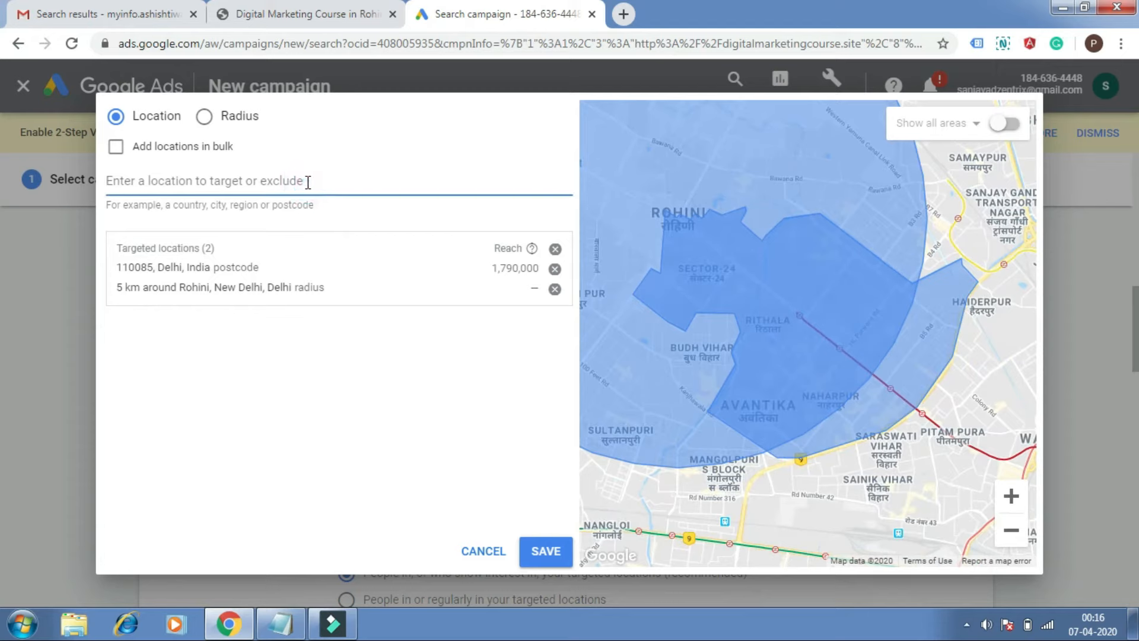
{"action": "type", "text": "110034"}
{"action": "left_click", "coordinate": [571, 228]}
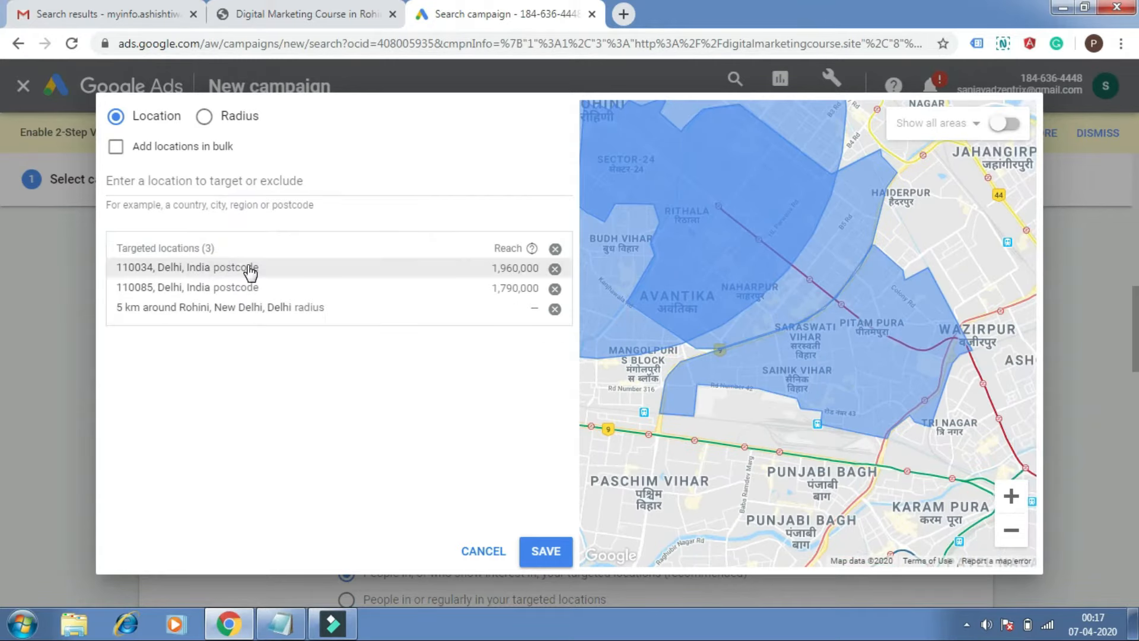
Remove the Rohini radius and both Delhi postcodes from the targeted locations.
{"action": "left_click", "coordinate": [555, 309]}
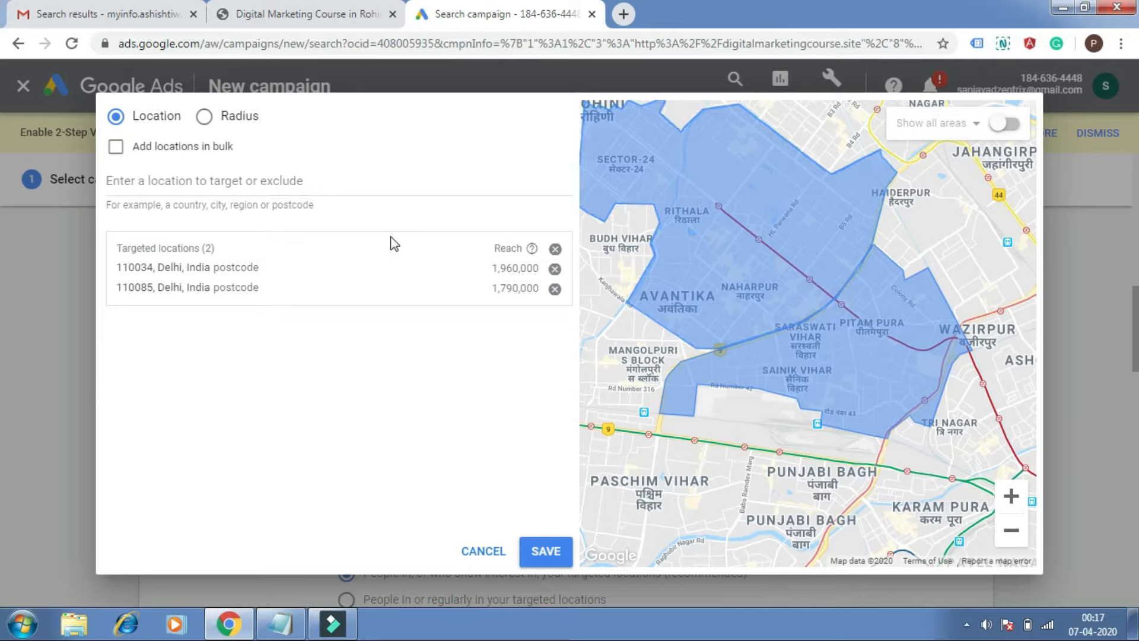
{"action": "left_click", "coordinate": [555, 270]}
{"action": "left_click", "coordinate": [555, 269]}
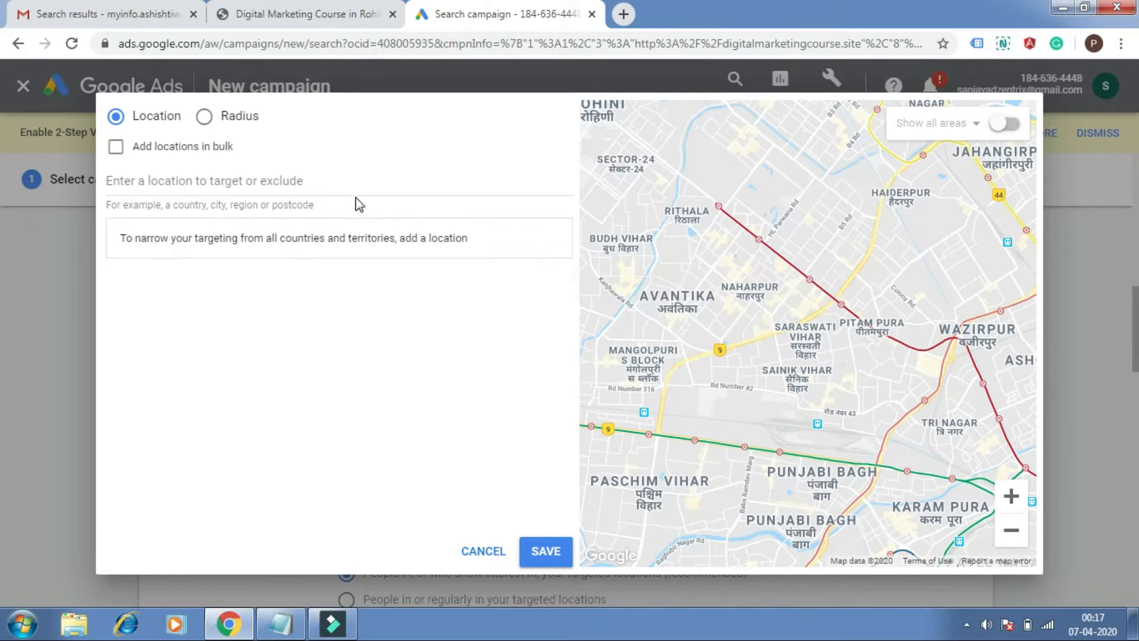
Search for "delhi" and target the union territory "Delhi, India".
{"action": "left_click", "coordinate": [333, 184]}
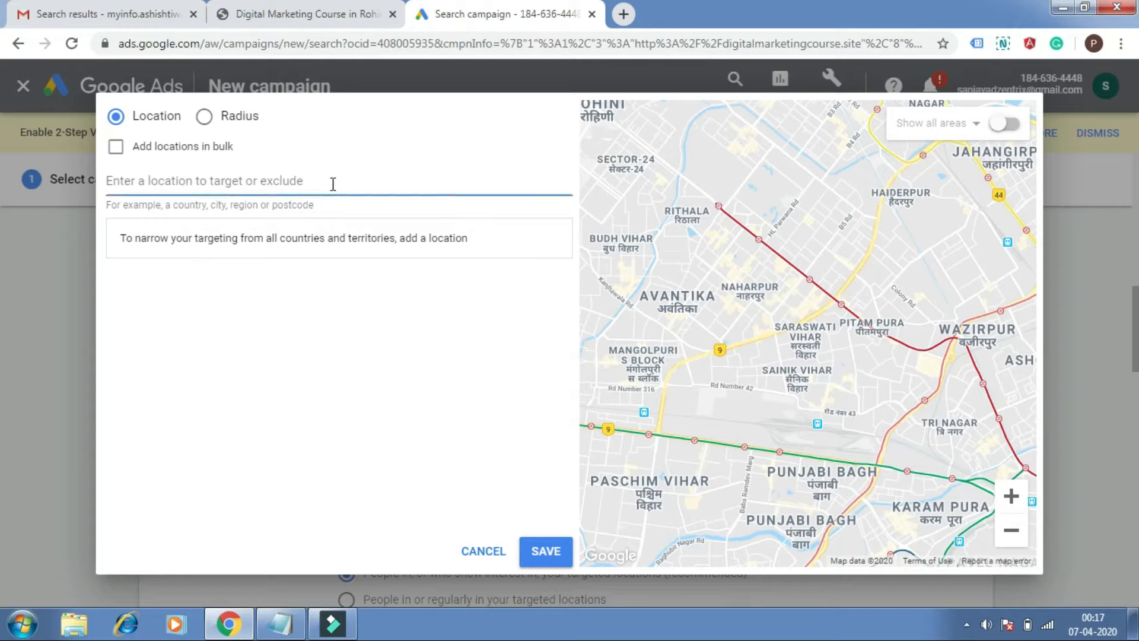
{"action": "type", "text": "delhi"}
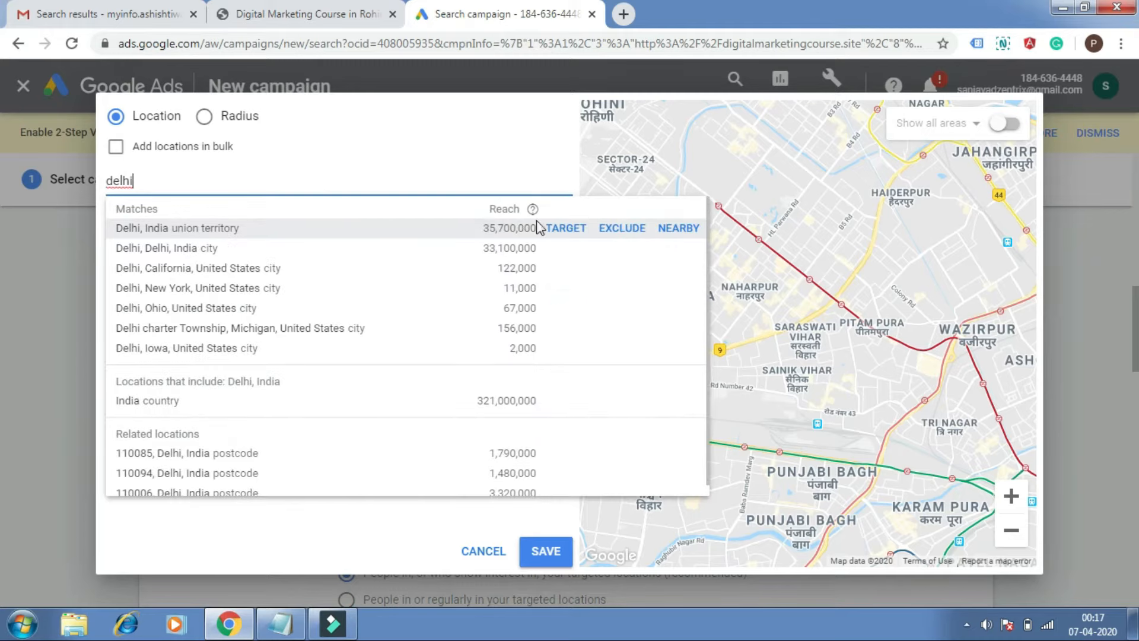
{"action": "left_click", "coordinate": [572, 229]}
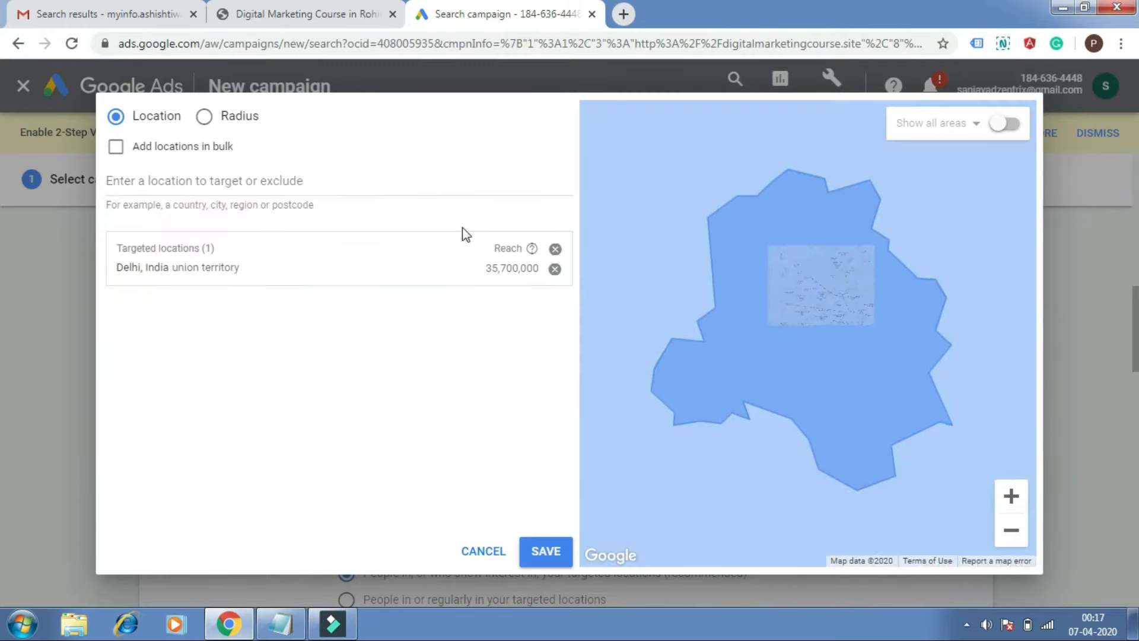
Search the available locations for "laxmi nagar".
{"action": "left_click", "coordinate": [324, 185]}
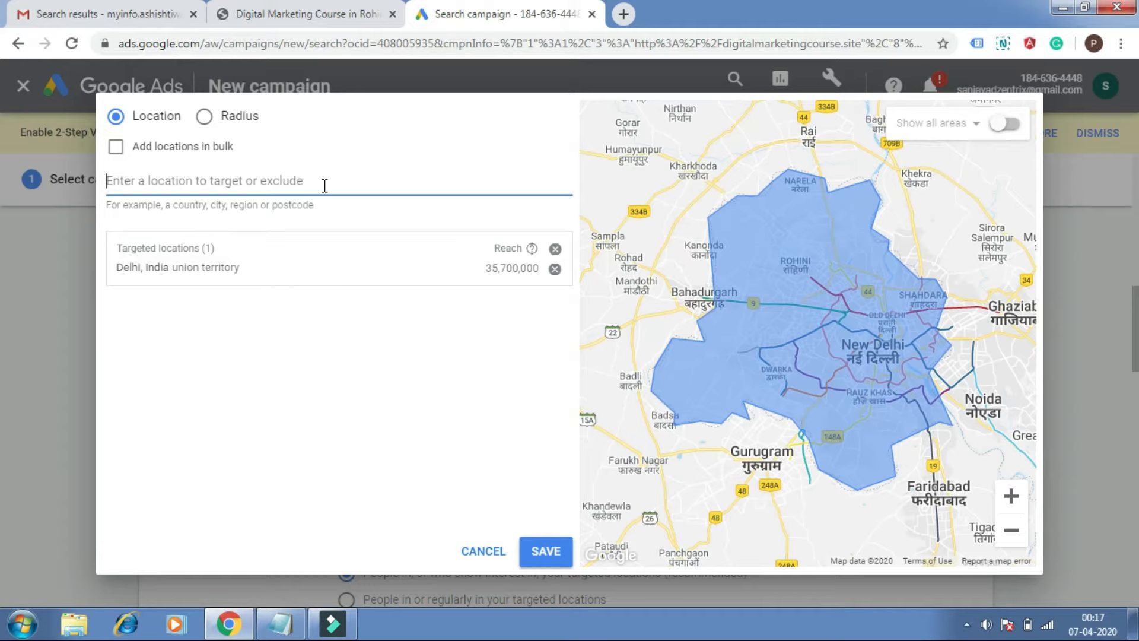
{"action": "type", "text": "ladh"}
{"action": "key", "text": "BackSpace"}
{"action": "key", "text": "BackSpace"}
{"action": "key", "text": "BackSpace"}
{"action": "type", "text": "x"}
{"action": "key", "text": "BackSpace"}
{"action": "type", "text": "axmi "}
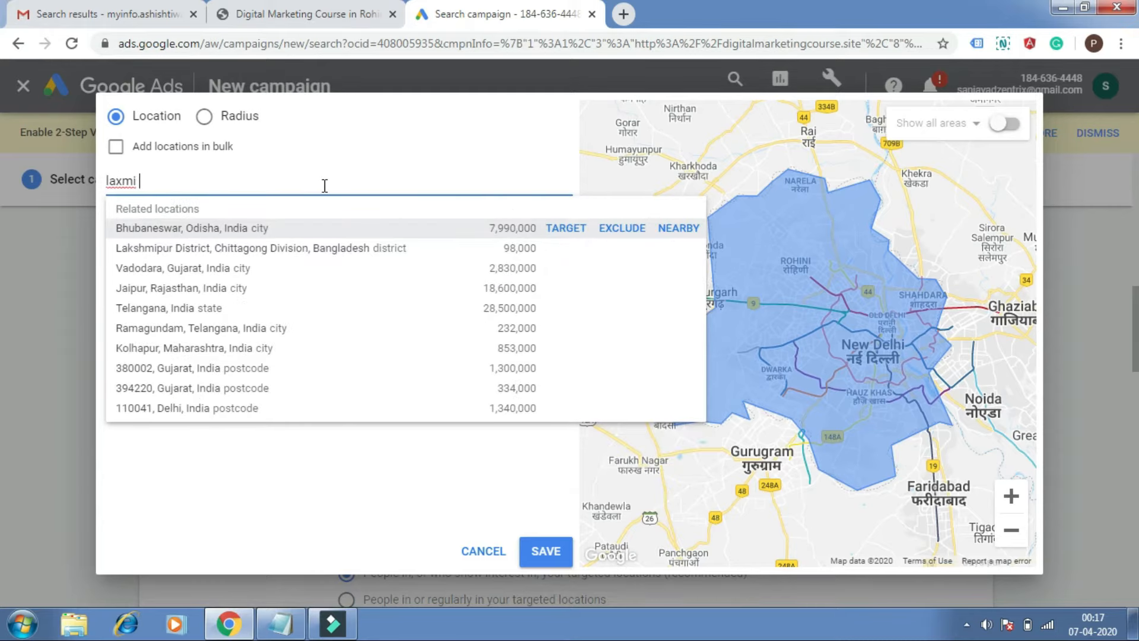
{"action": "type", "text": "nagar"}
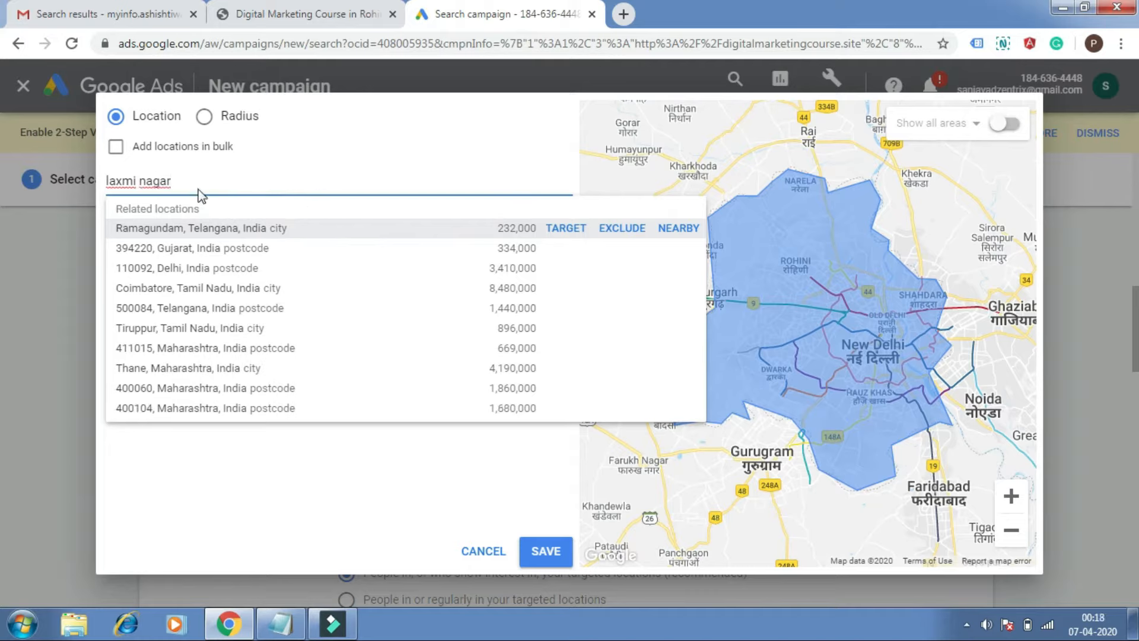
Exclude the postcode "110085, Delhi, India" from targeting and save the location selection.
{"action": "left_click_drag", "start_coordinate": [178, 181], "coordinate": [108, 180]}
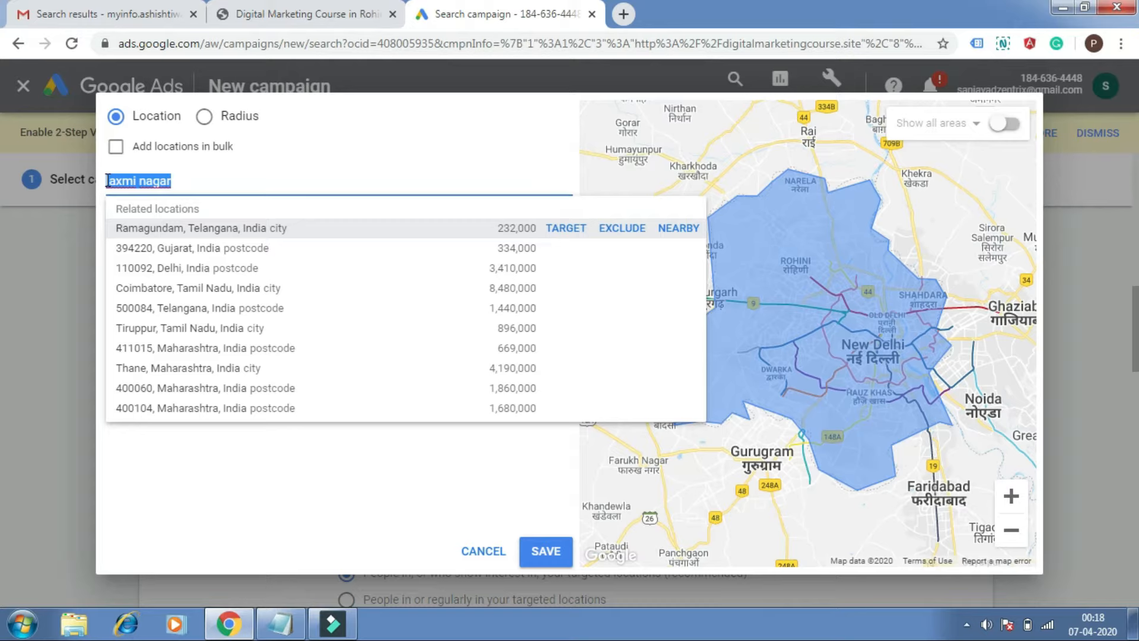
{"action": "type", "text": "110085"}
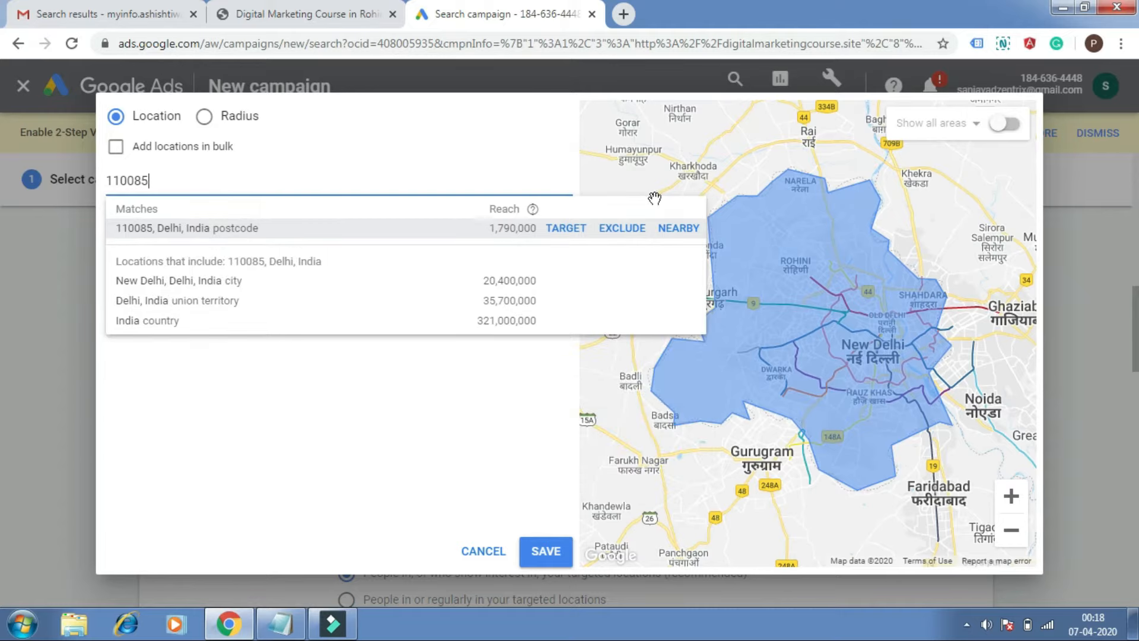
{"action": "left_click", "coordinate": [629, 233]}
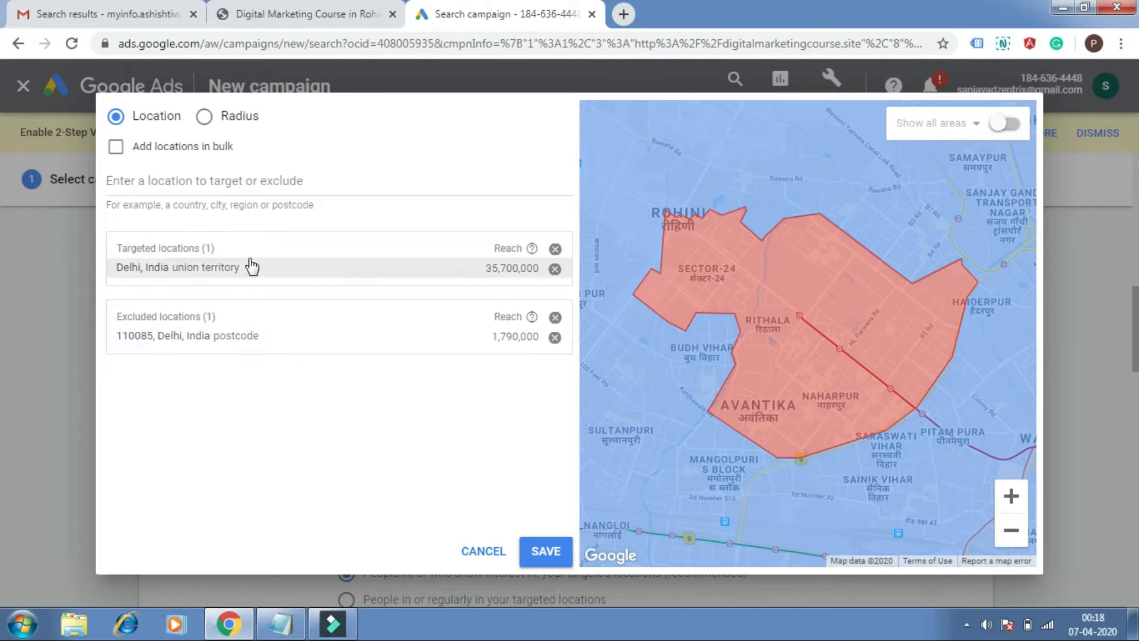
{"action": "left_click", "coordinate": [544, 555]}
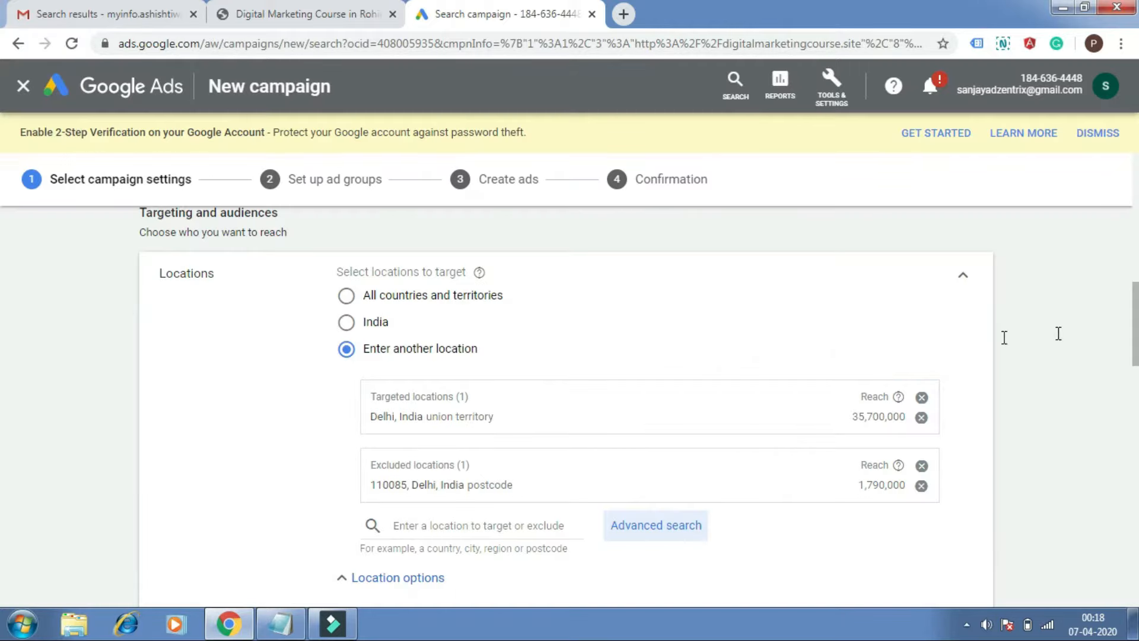
Review the Target and Exclude location options, focusing on people in, or who show interest in, the targeted locations.
{"action": "scroll", "coordinate": [3, 361], "scroll_direction": "down", "scroll_amount": 2}
{"action": "scroll", "coordinate": [2, 360], "scroll_direction": "down", "scroll_amount": 4}
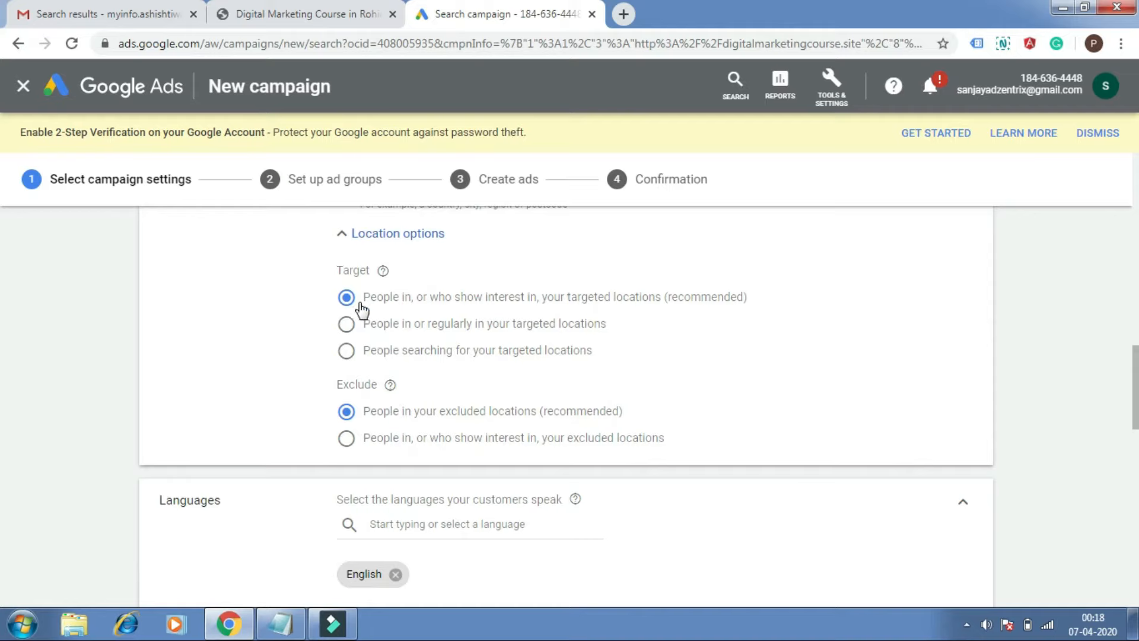
{"action": "left_click_drag", "start_coordinate": [360, 297], "coordinate": [523, 299]}
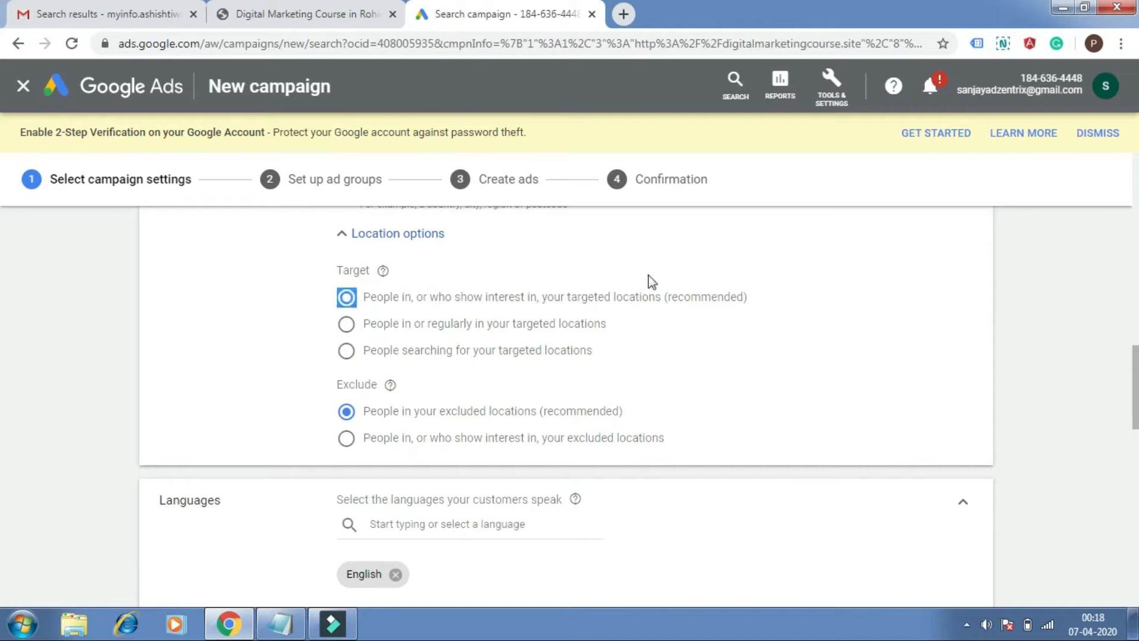
Copy the option text "People in, or who show interest in, your targeted locations (recommended)" and paste it below the heading in the Notepad note.
{"action": "triple_click", "coordinate": [715, 301]}
{"action": "key", "text": "ctrl+c"}
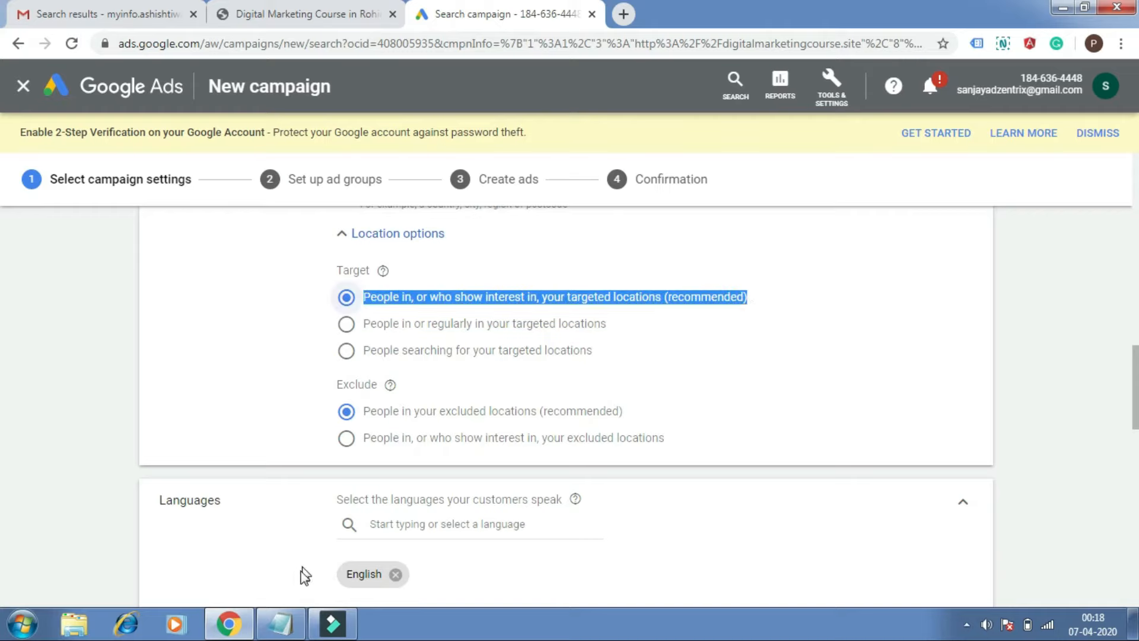
{"action": "left_click", "coordinate": [285, 629]}
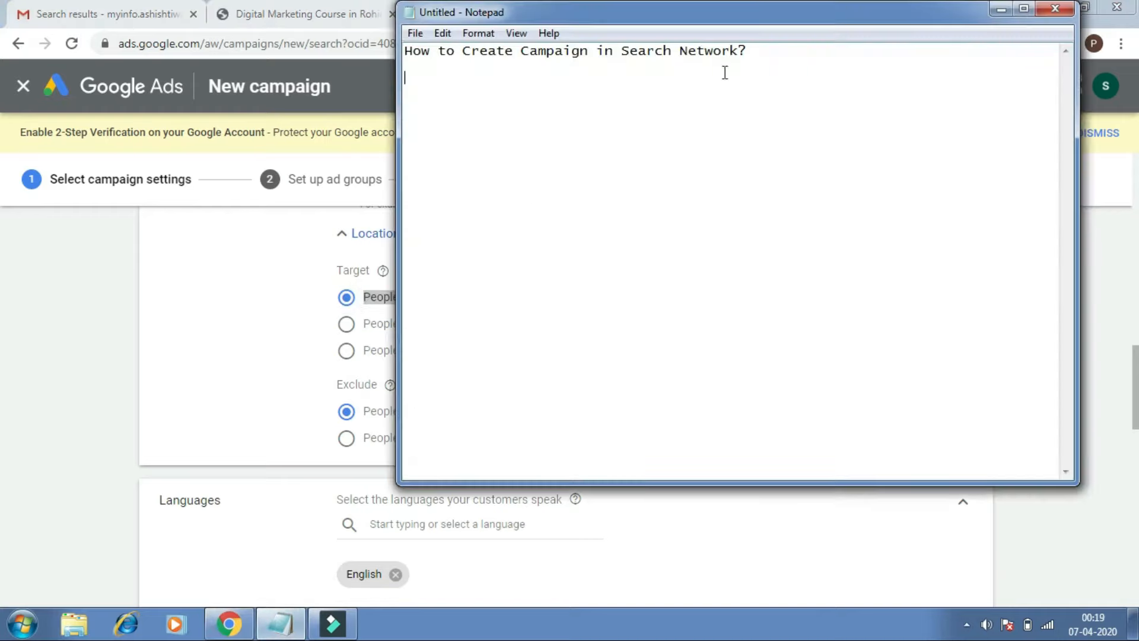
{"action": "key", "text": "Return"}
{"action": "key", "text": "Return"}
{"action": "key", "text": "ctrl+v"}
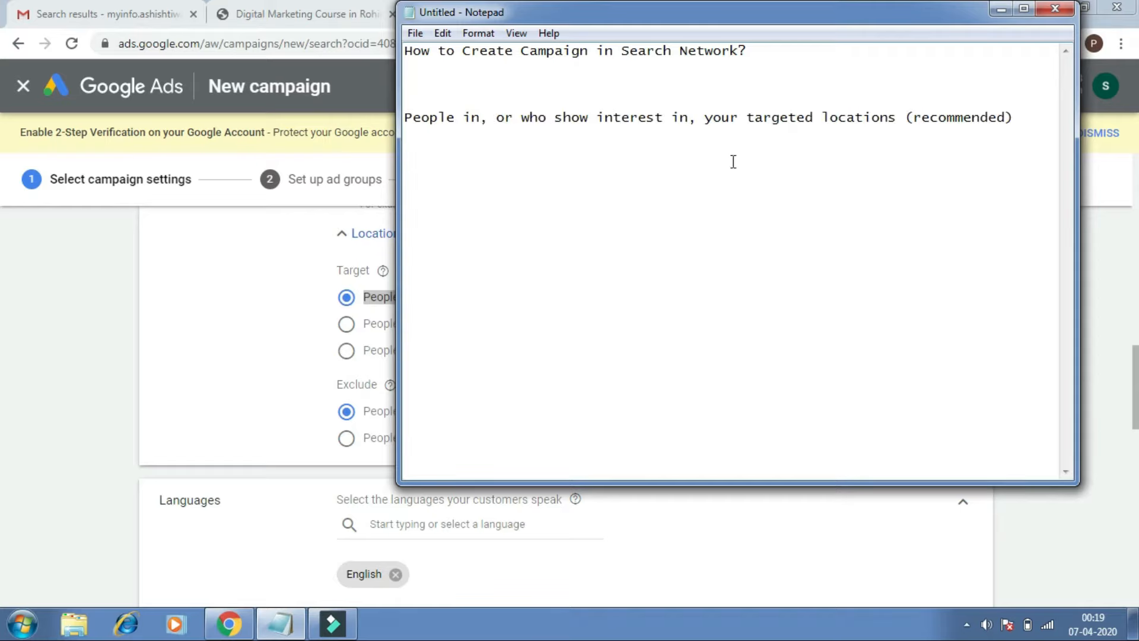
Add the example search "ppc course delhi" below the pasted targeting option.
{"action": "left_click", "coordinate": [1029, 118]}
{"action": "key", "text": "Return"}
{"action": "type", "text": "ppc course delhi"}
{"action": "left_click_drag", "start_coordinate": [580, 151], "coordinate": [427, 159]}
{"action": "left_click", "coordinate": [420, 158]}
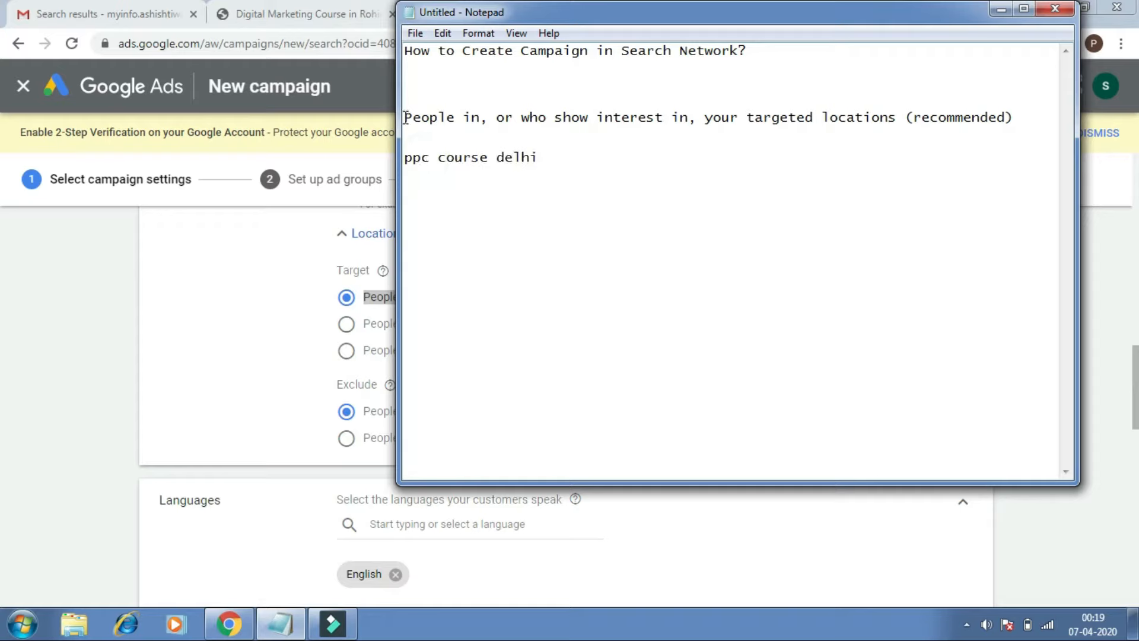
Examine the "People in" and "who show interest in" parts of the targeting option against the example search.
{"action": "left_click_drag", "start_coordinate": [406, 116], "coordinate": [706, 118]}
{"action": "left_click_drag", "start_coordinate": [712, 119], "coordinate": [889, 119]}
{"action": "left_click", "coordinate": [788, 163]}
{"action": "left_click_drag", "start_coordinate": [405, 157], "coordinate": [540, 157]}
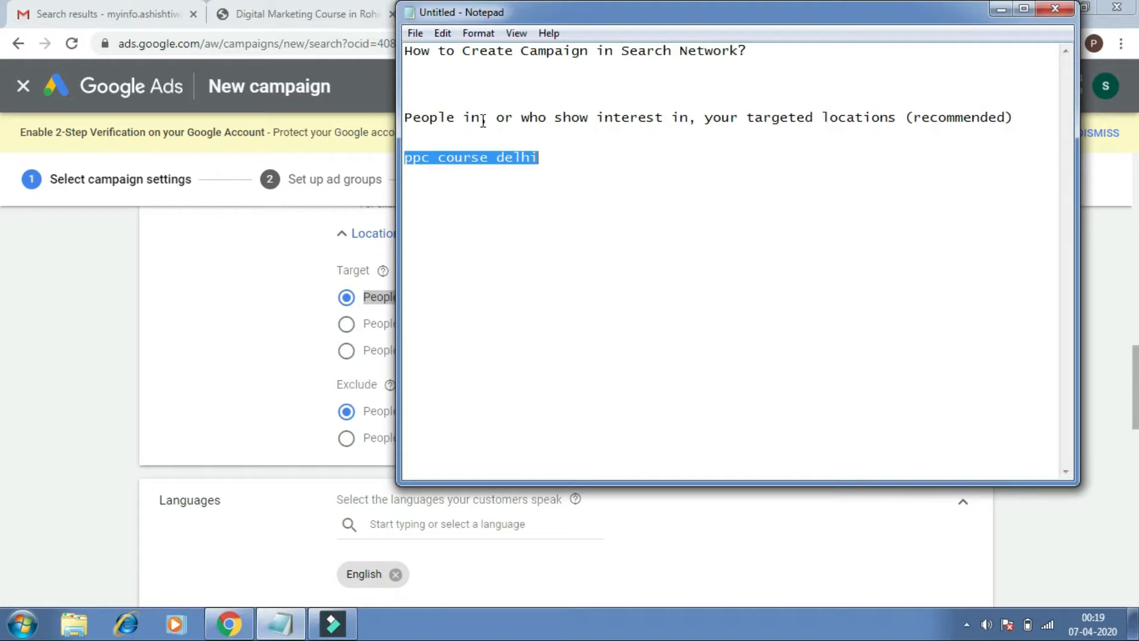
{"action": "left_click_drag", "start_coordinate": [483, 120], "coordinate": [408, 115]}
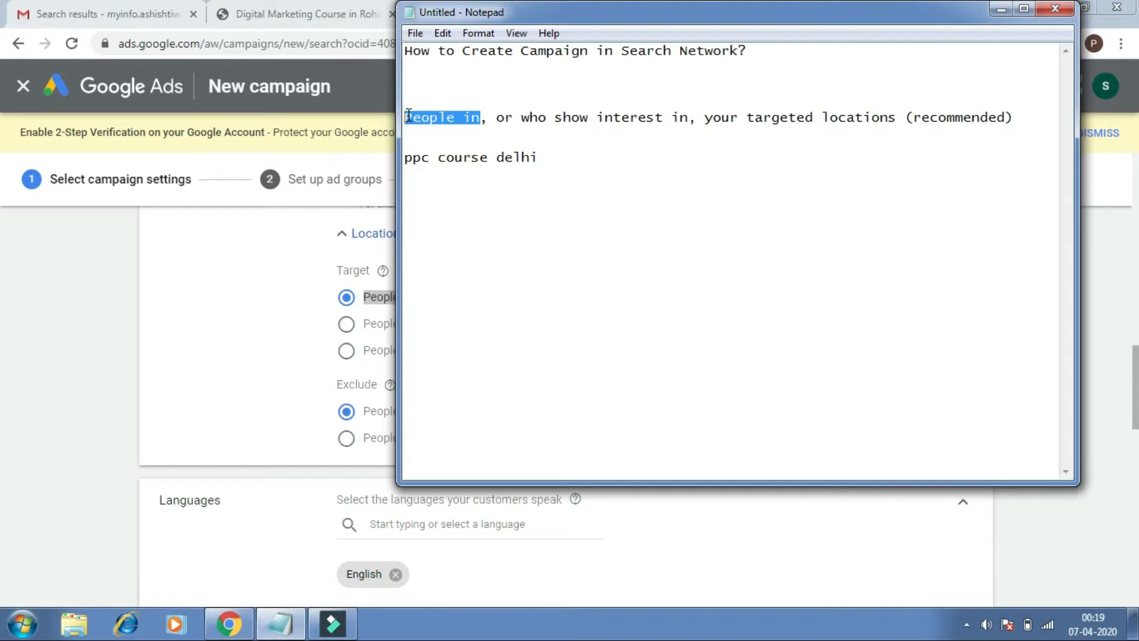
{"action": "left_click", "coordinate": [525, 117]}
{"action": "left_click_drag", "start_coordinate": [525, 117], "coordinate": [688, 118]}
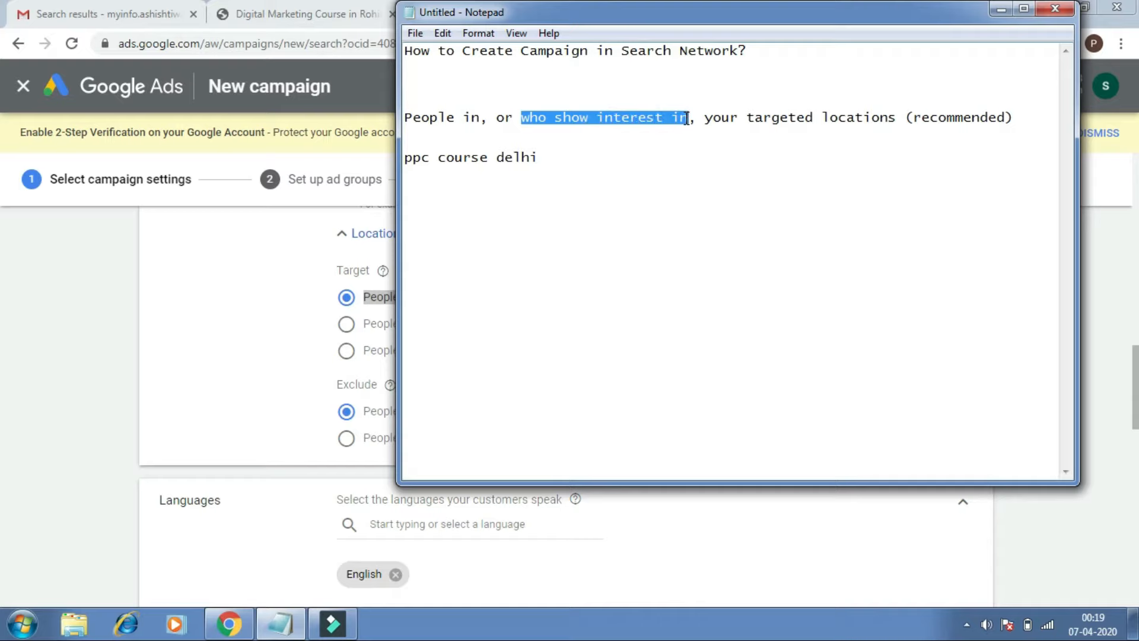
{"action": "left_click_drag", "start_coordinate": [572, 158], "coordinate": [435, 163]}
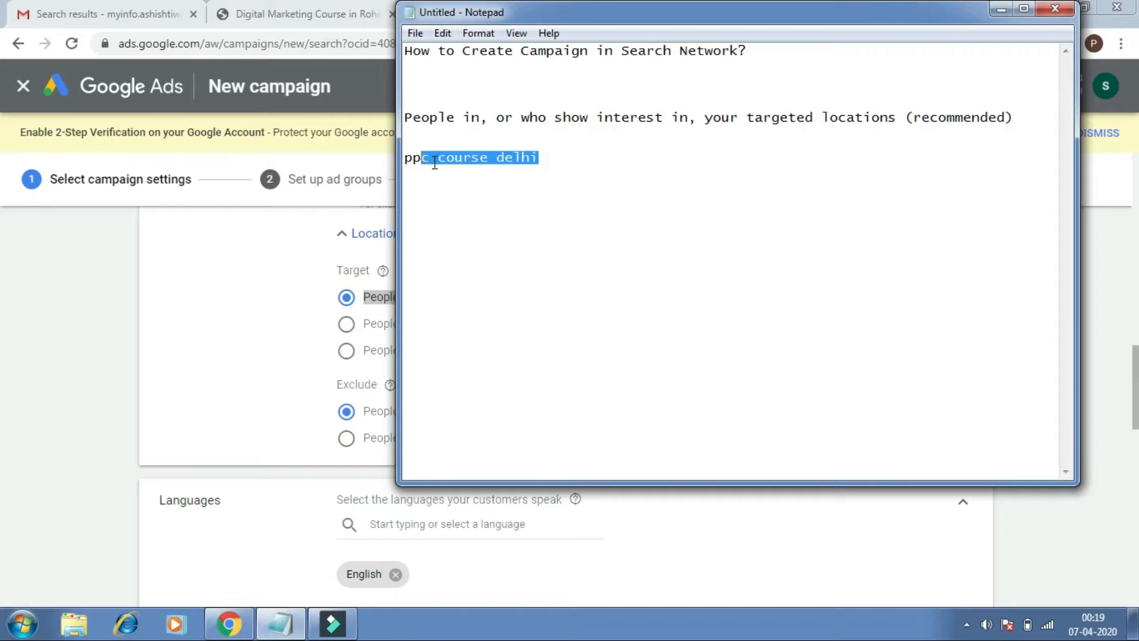
{"action": "left_click", "coordinate": [448, 156]}
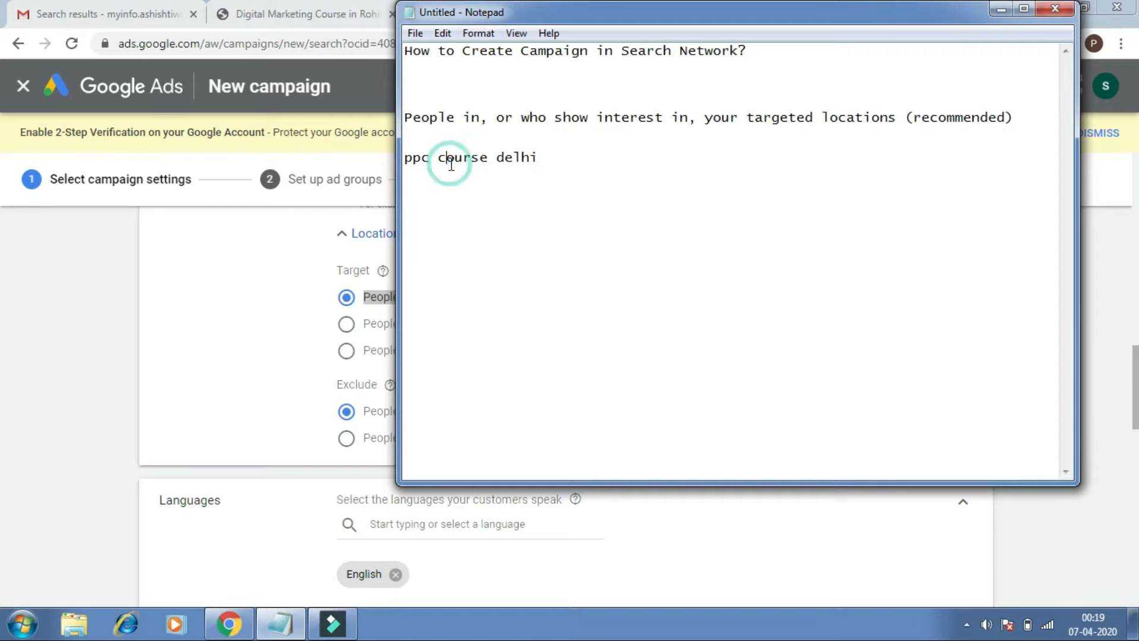
Add the lines "delhi", "ppc course delhi - show" and "mumbai" below the example search.
{"action": "left_click", "coordinate": [559, 164]}
{"action": "key", "text": "Return"}
{"action": "key", "text": "Return"}
{"action": "type", "text": "delhi"}
{"action": "type", "text": "ppc"}
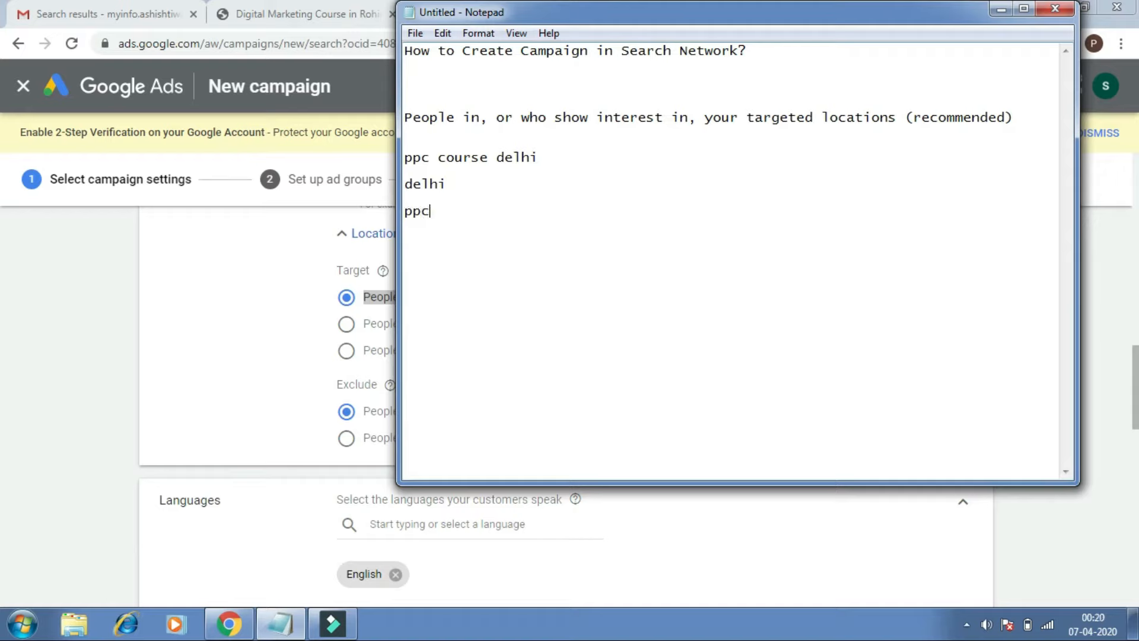
{"action": "type", "text": " c"}
{"action": "type", "text": "ourse"}
{"action": "type", "text": " in"}
{"action": "type", "text": "delhh"}
{"action": "key", "text": "BackSpace"}
{"action": "key", "text": "BackSpace"}
{"action": "key", "text": "BackSpace"}
{"action": "key", "text": "BackSpace"}
{"action": "key", "text": "BackSpace"}
{"action": "key", "text": "BackSpace"}
{"action": "key", "text": "BackSpace"}
{"action": "key", "text": "BackSpace"}
{"action": "type", "text": "delhi  - "}
{"action": "type", "text": "show  "}
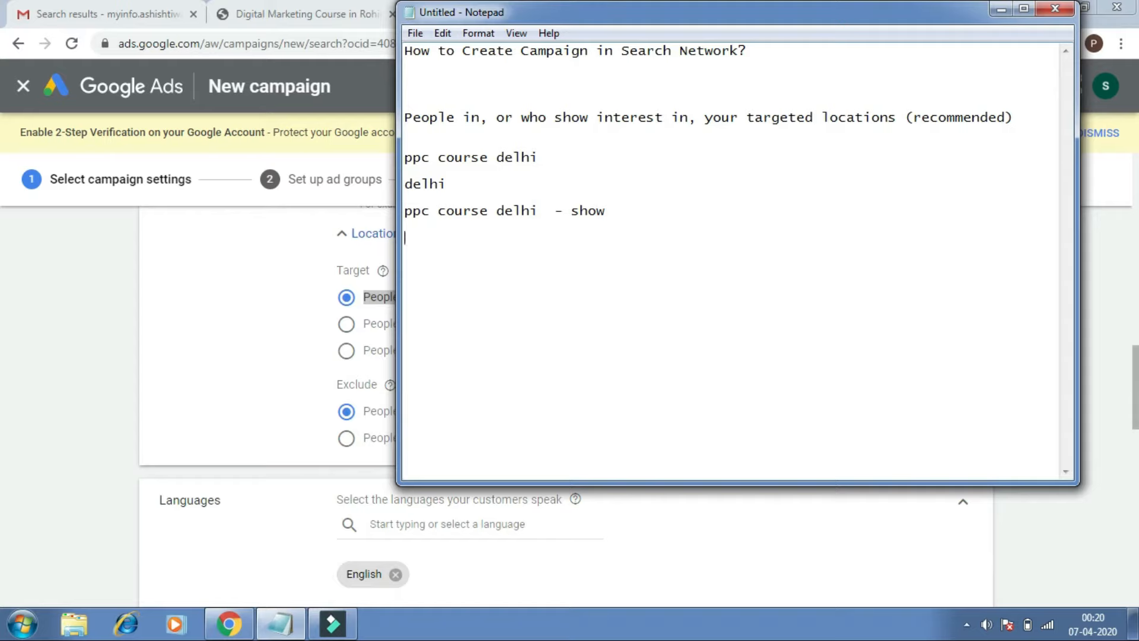
{"action": "type", "text": "mumb"}
{"action": "type", "text": "ai"}
Compare the targeting option's "People in" and "who show interest in" wording with the Delhi and Mumbai examples.
{"action": "left_click", "coordinate": [518, 120]}
{"action": "left_click_drag", "start_coordinate": [522, 122], "coordinate": [831, 121]}
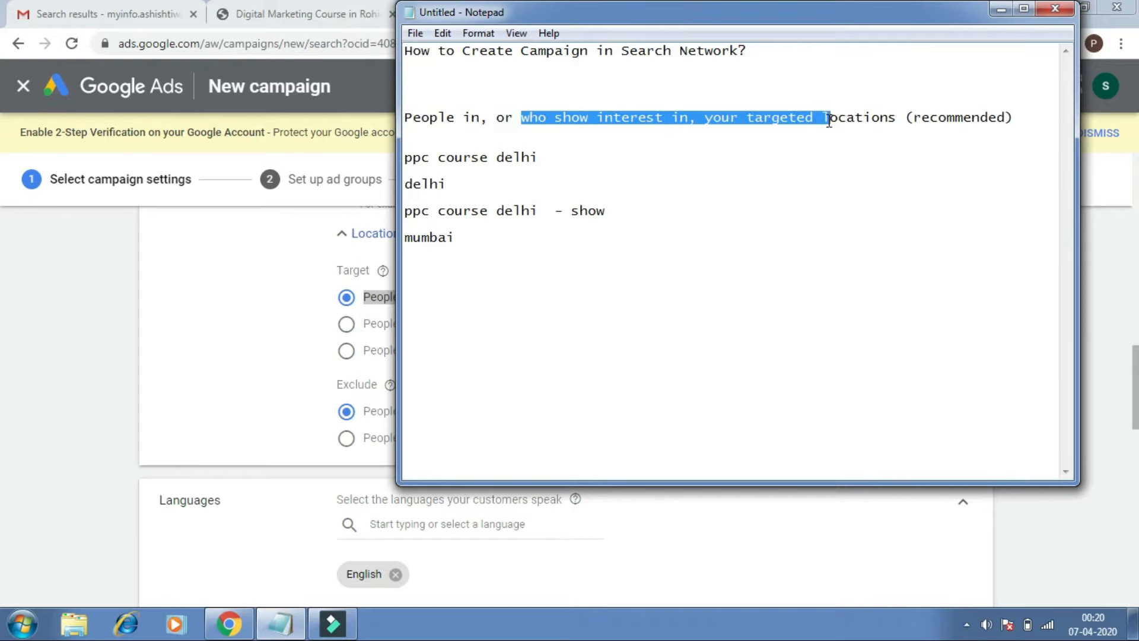
{"action": "left_click", "coordinate": [587, 282]}
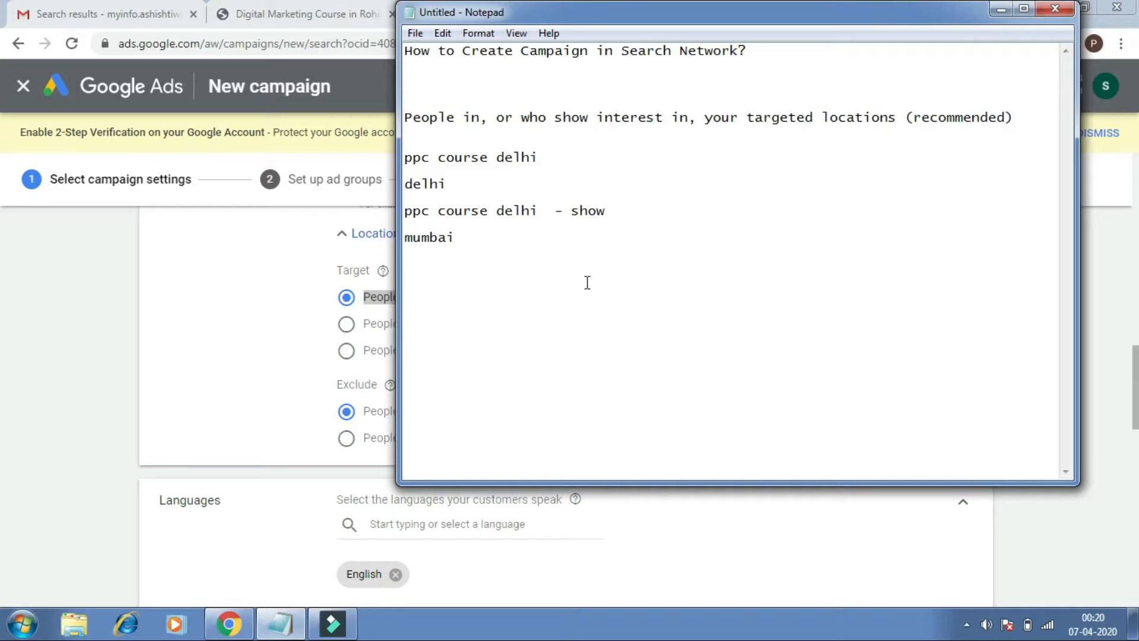
{"action": "left_click", "coordinate": [534, 270]}
{"action": "left_click_drag", "start_coordinate": [488, 117], "coordinate": [408, 114]}
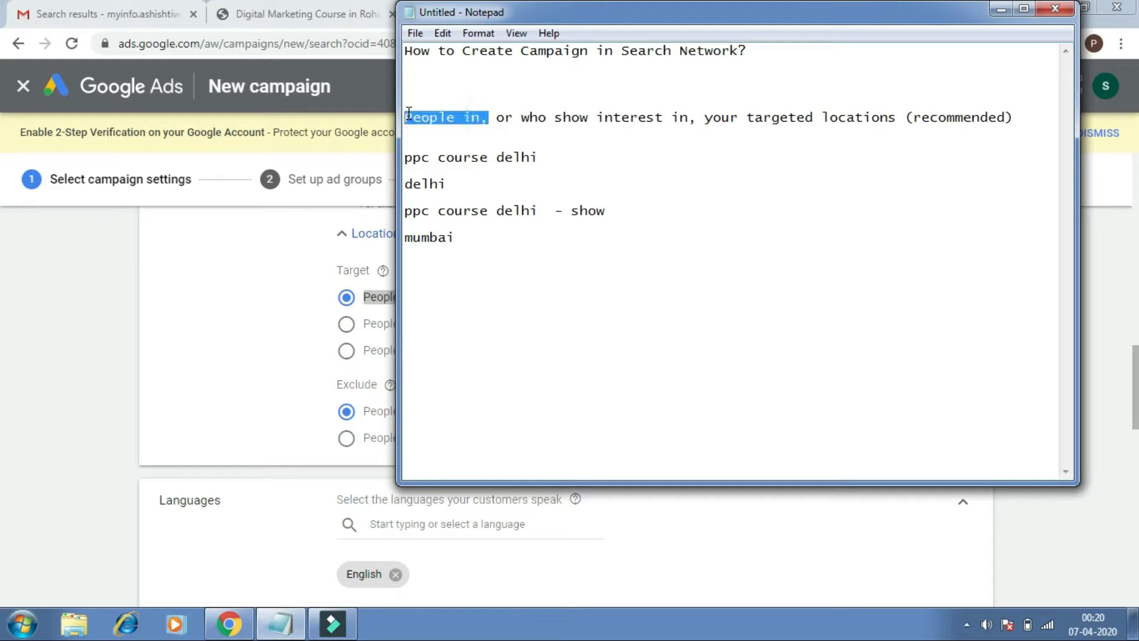
{"action": "left_click", "coordinate": [508, 207]}
{"action": "left_click_drag", "start_coordinate": [528, 117], "coordinate": [646, 118]}
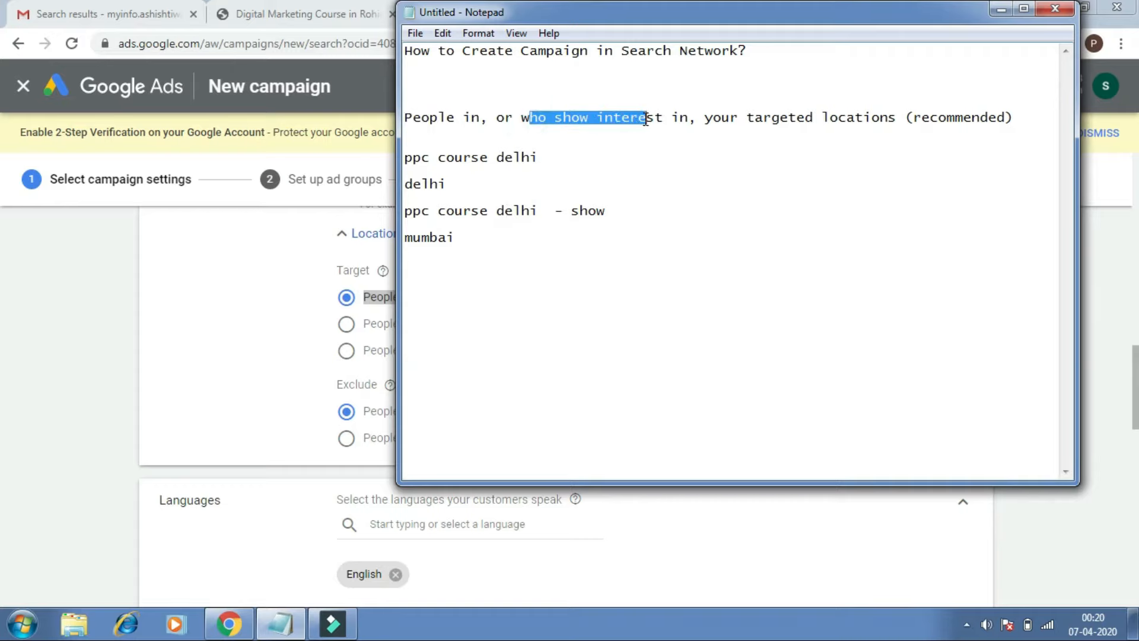
{"action": "left_click_drag", "start_coordinate": [538, 211], "coordinate": [439, 209]}
{"action": "left_click", "coordinate": [496, 248]}
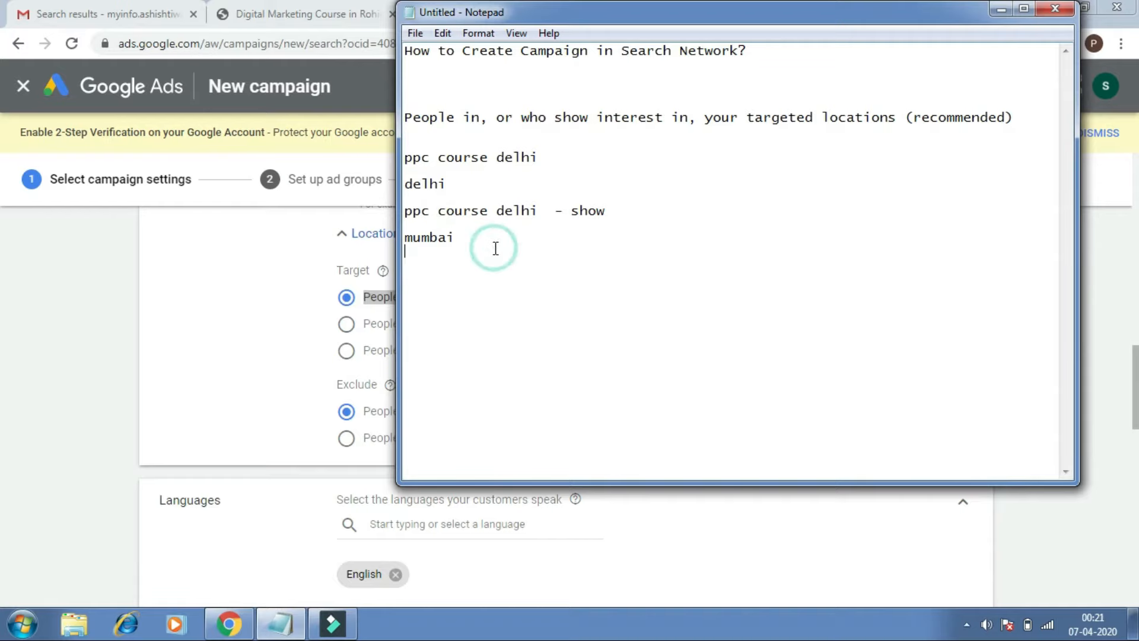
Switch to Google Ads and try the targets "People in or regularly in your targeted locations" and "People searching for your targeted locations".
{"action": "left_click", "coordinate": [205, 351]}
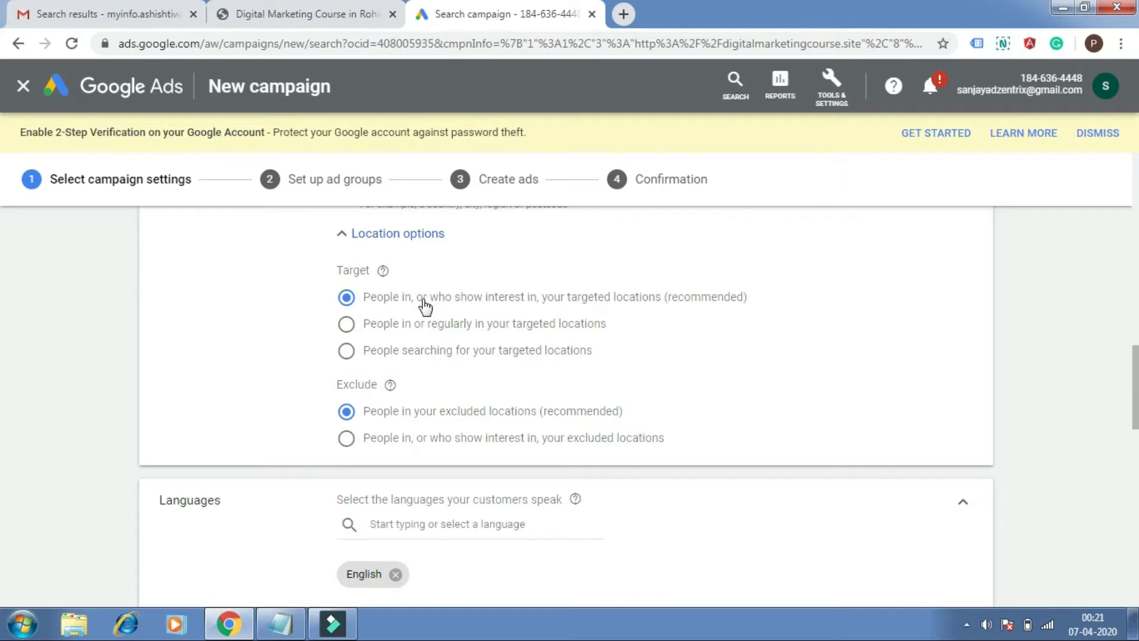
{"action": "left_click", "coordinate": [350, 323]}
{"action": "left_click", "coordinate": [346, 356]}
{"action": "left_click", "coordinate": [283, 627]}
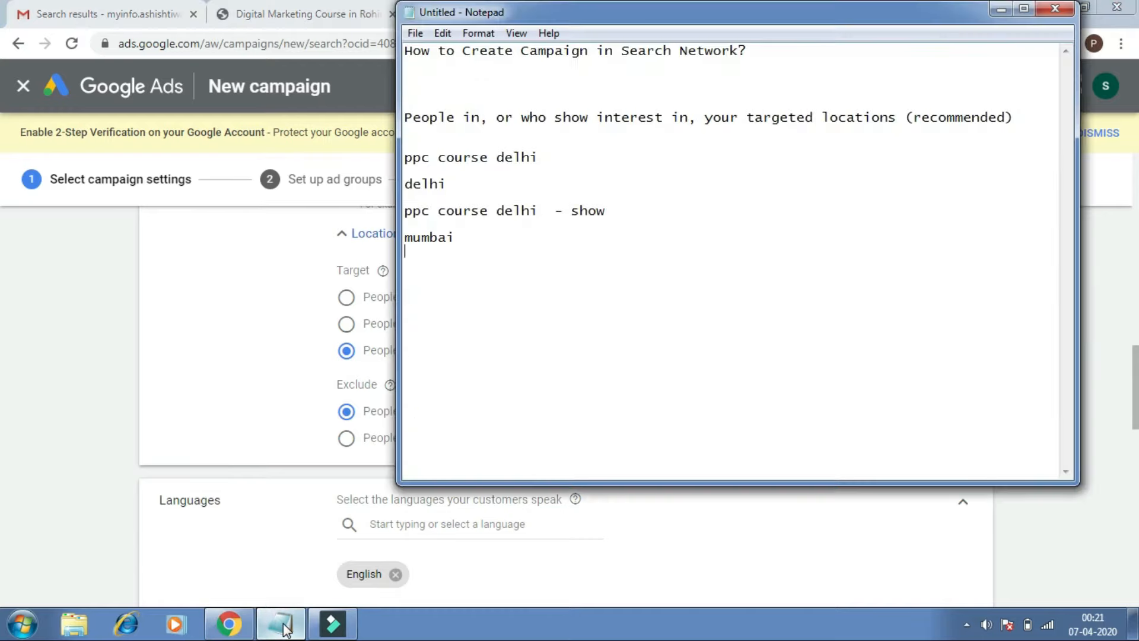
{"action": "key", "text": "Return"}
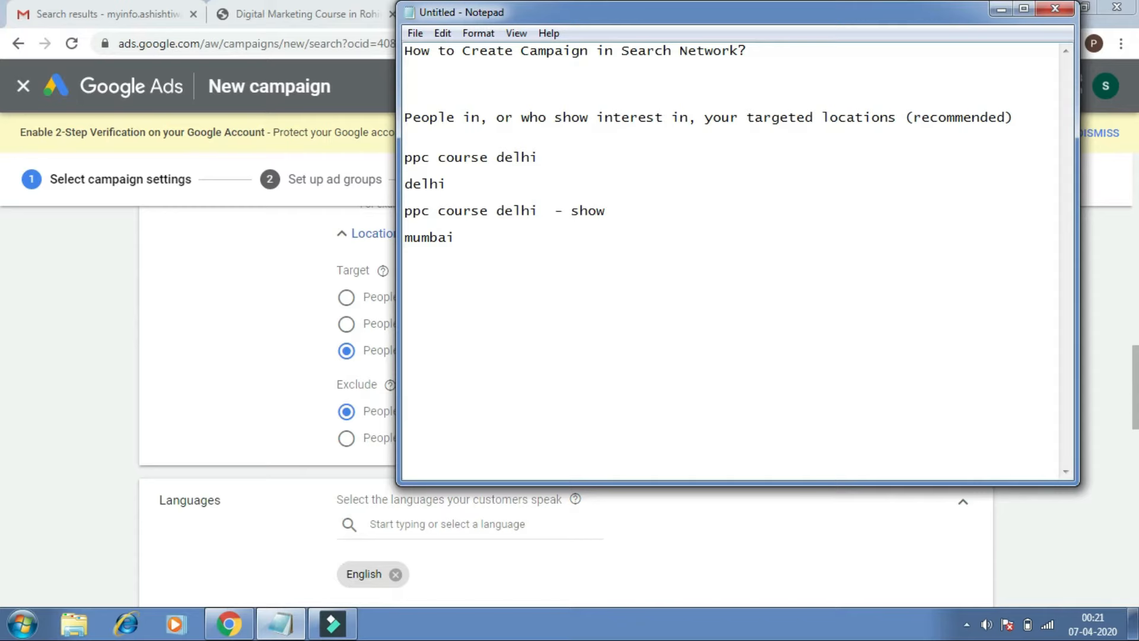
{"action": "left_click", "coordinate": [223, 307]}
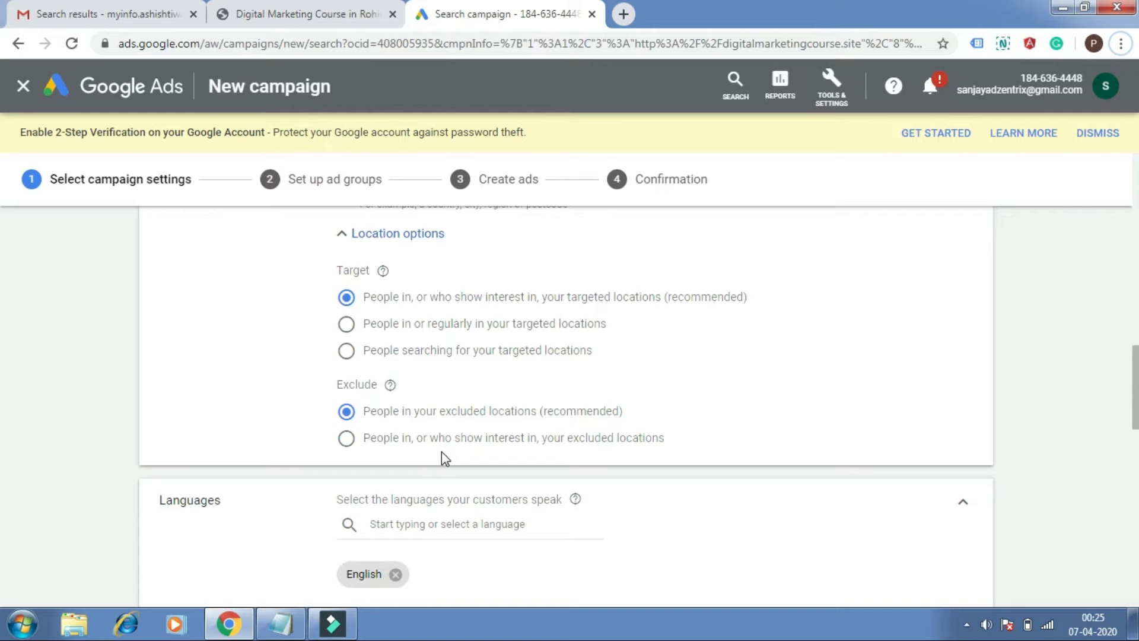
Exclude "People in your excluded locations (recommended)" and target "People in or regularly in your targeted locations".
{"action": "left_click", "coordinate": [347, 438]}
{"action": "left_click", "coordinate": [347, 413]}
{"action": "left_click", "coordinate": [349, 325]}
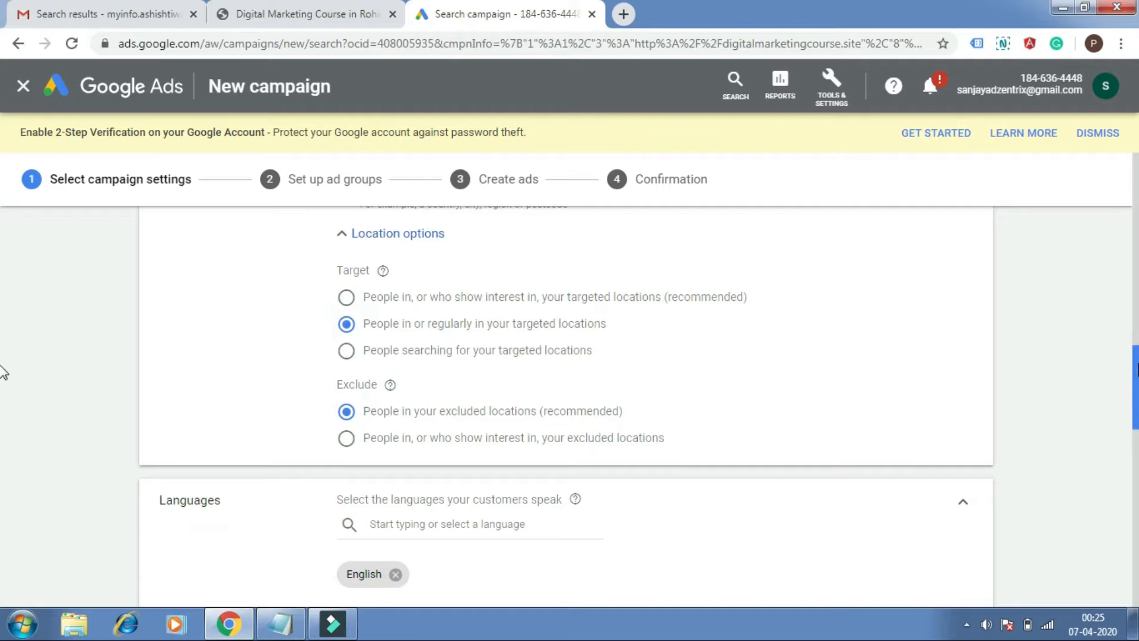
Search the campaign languages for "hindi" and select Hindi.
{"action": "scroll", "coordinate": [3, 385], "scroll_direction": "down", "scroll_amount": 1}
{"action": "scroll", "coordinate": [3, 394], "scroll_direction": "down", "scroll_amount": 3}
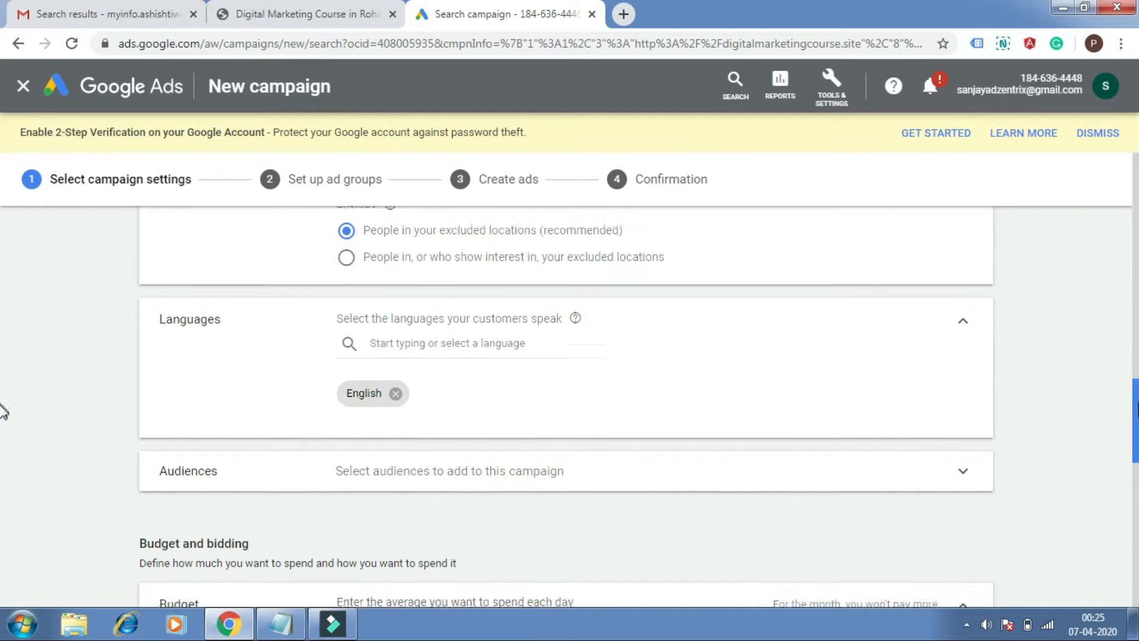
{"action": "left_click", "coordinate": [416, 313]}
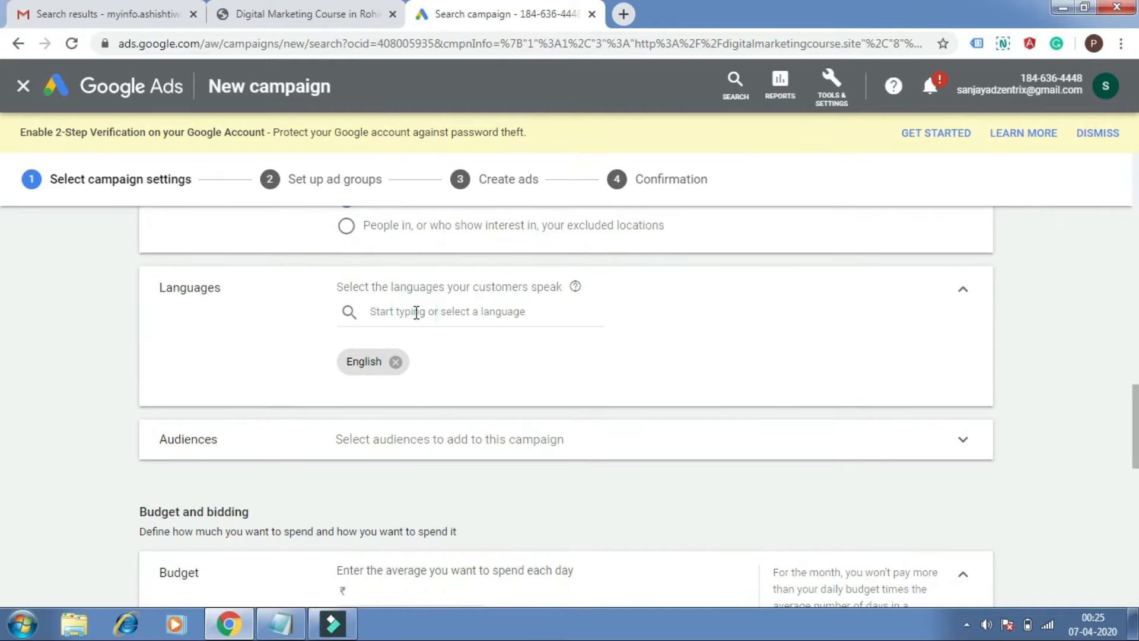
{"action": "left_click", "coordinate": [740, 315]}
{"action": "left_click", "coordinate": [440, 308]}
{"action": "type", "text": "hindi"}
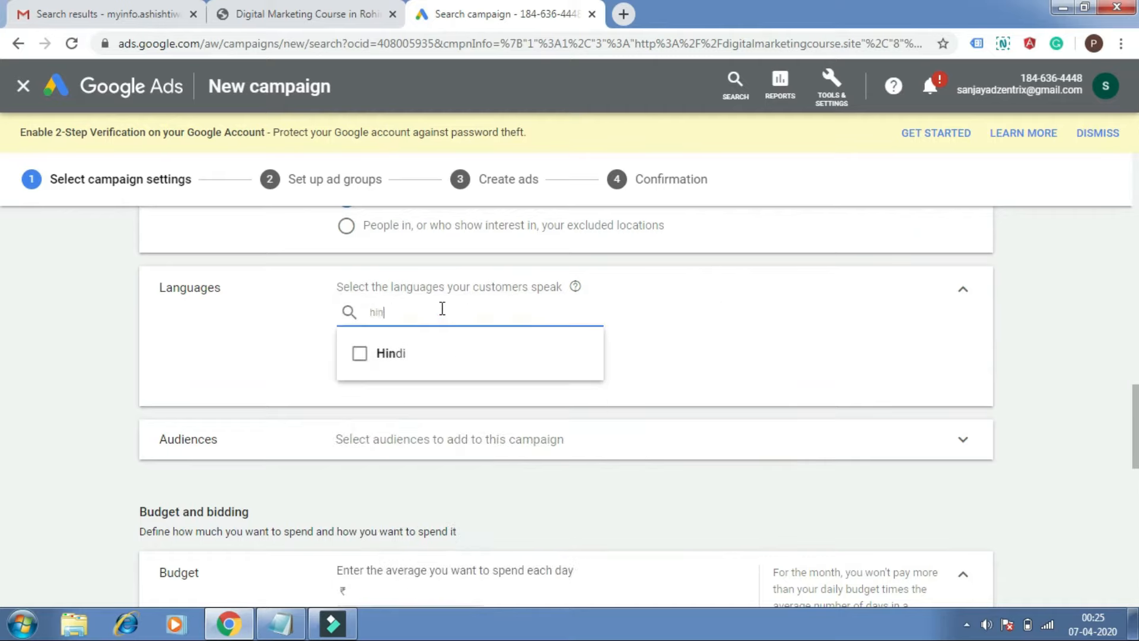
{"action": "left_click", "coordinate": [360, 354]}
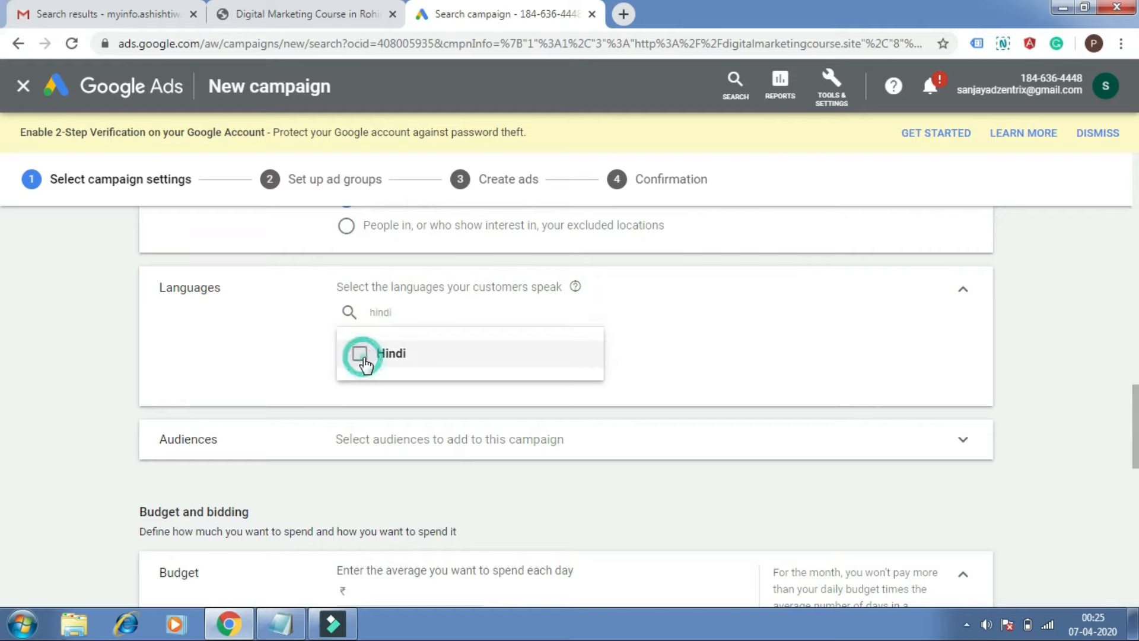
Open google.com in a new browser tab to check the languages Google is offered in.
{"action": "left_click", "coordinate": [623, 14]}
{"action": "type", "text": "google.com"}
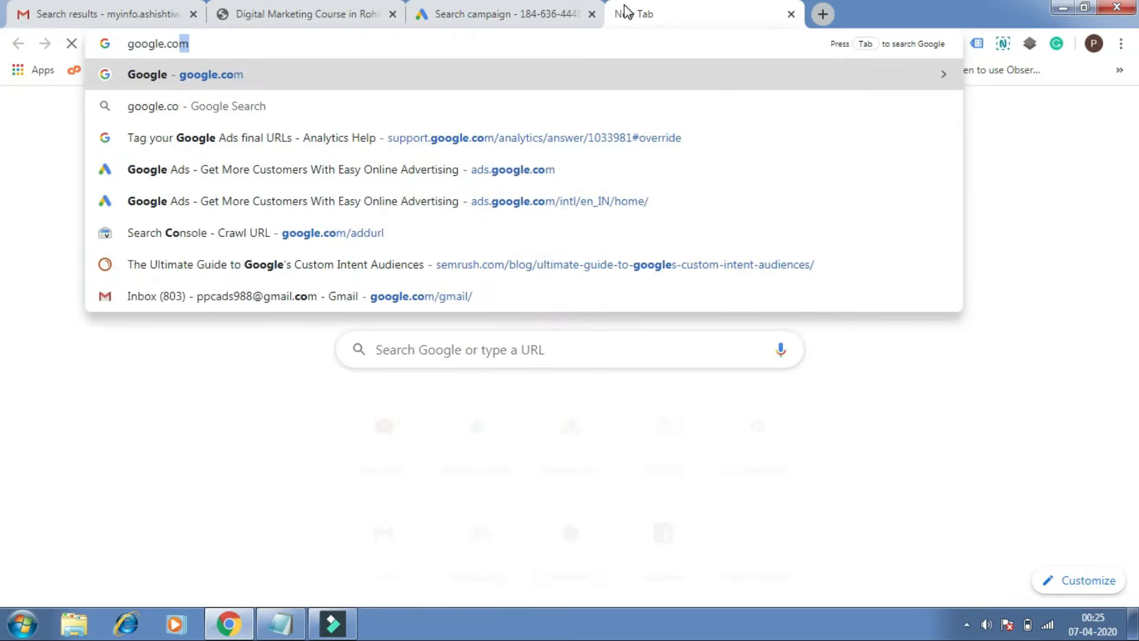
{"action": "key", "text": "Return"}
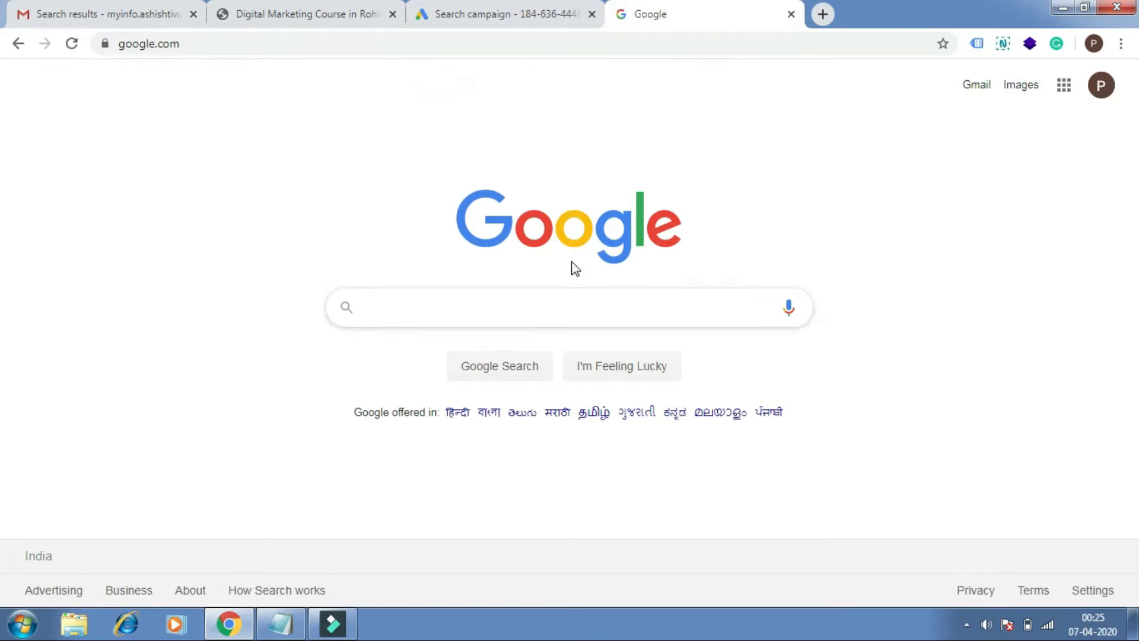
Return to the Google Ads campaign, deselect Hindi and clear the language search, keeping English as the only language.
{"action": "left_click", "coordinate": [494, 12]}
{"action": "left_click", "coordinate": [359, 354]}
{"action": "left_click", "coordinate": [764, 356]}
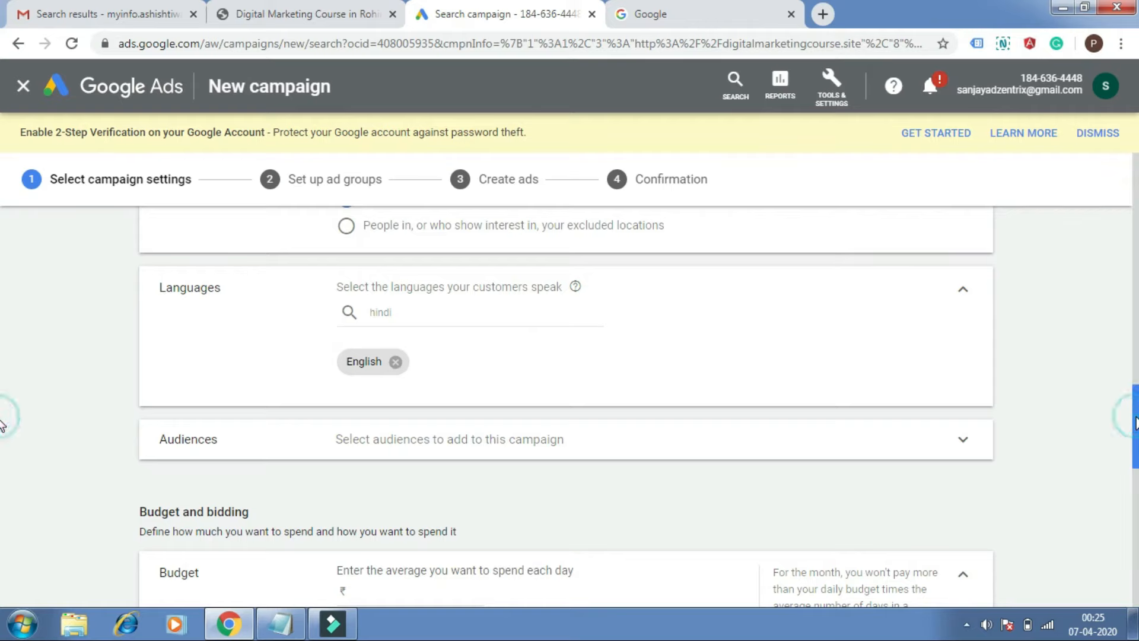
{"action": "scroll", "coordinate": [1127, 412], "scroll_direction": "up", "scroll_amount": 1}
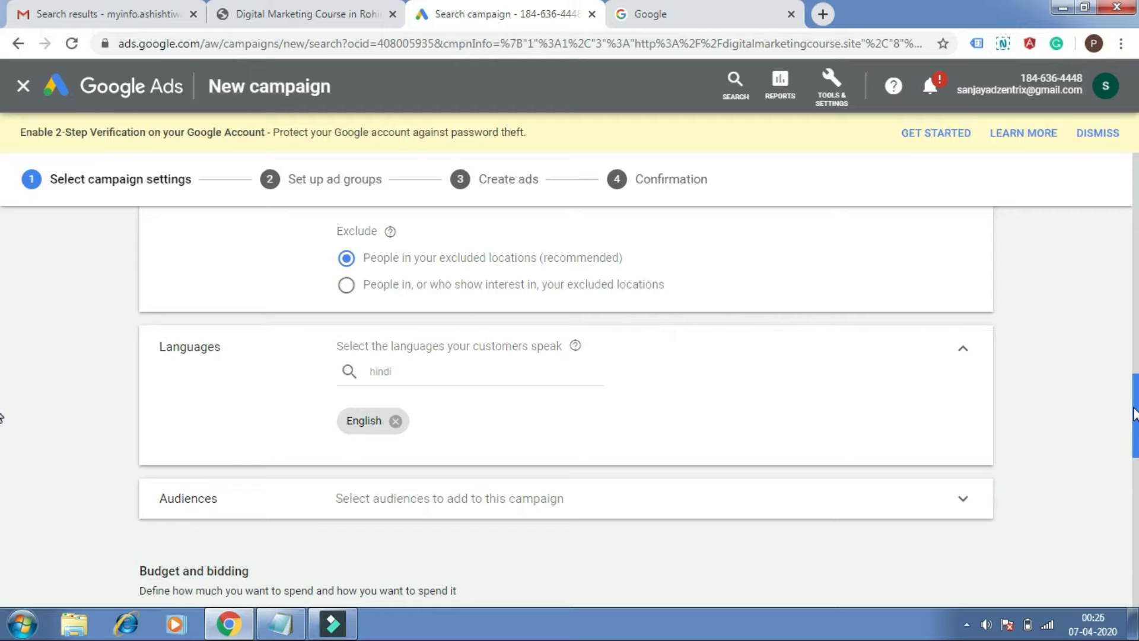
{"action": "left_click", "coordinate": [409, 368]}
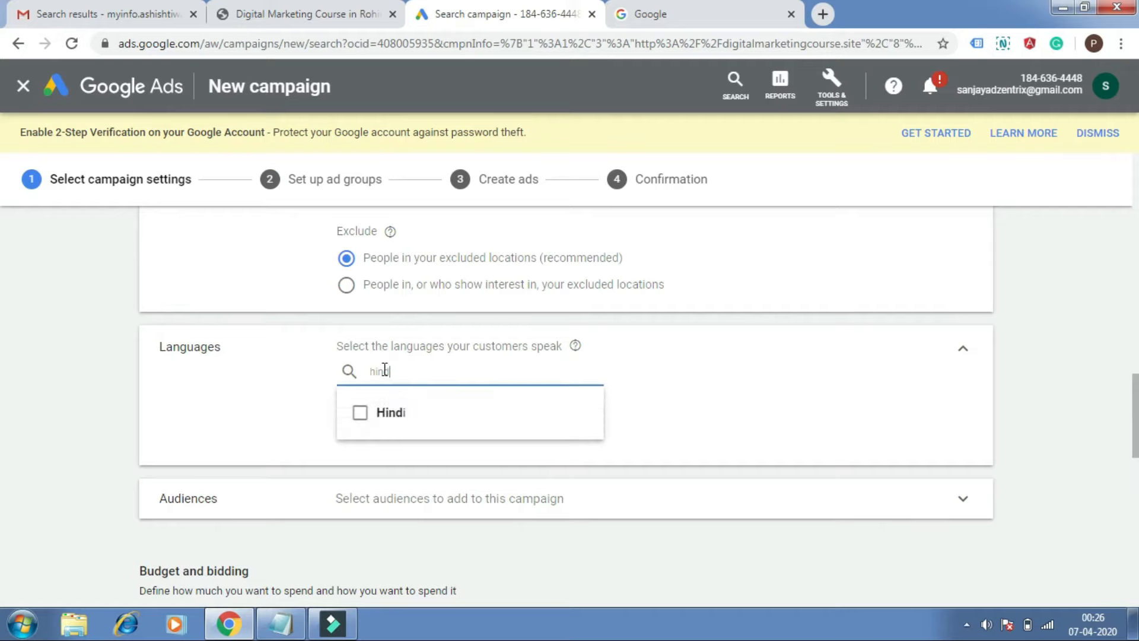
{"action": "key", "text": "BackSpace"}
{"action": "key", "text": "BackSpace"}
{"action": "key", "text": "BackSpace"}
{"action": "key", "text": "BackSpace"}
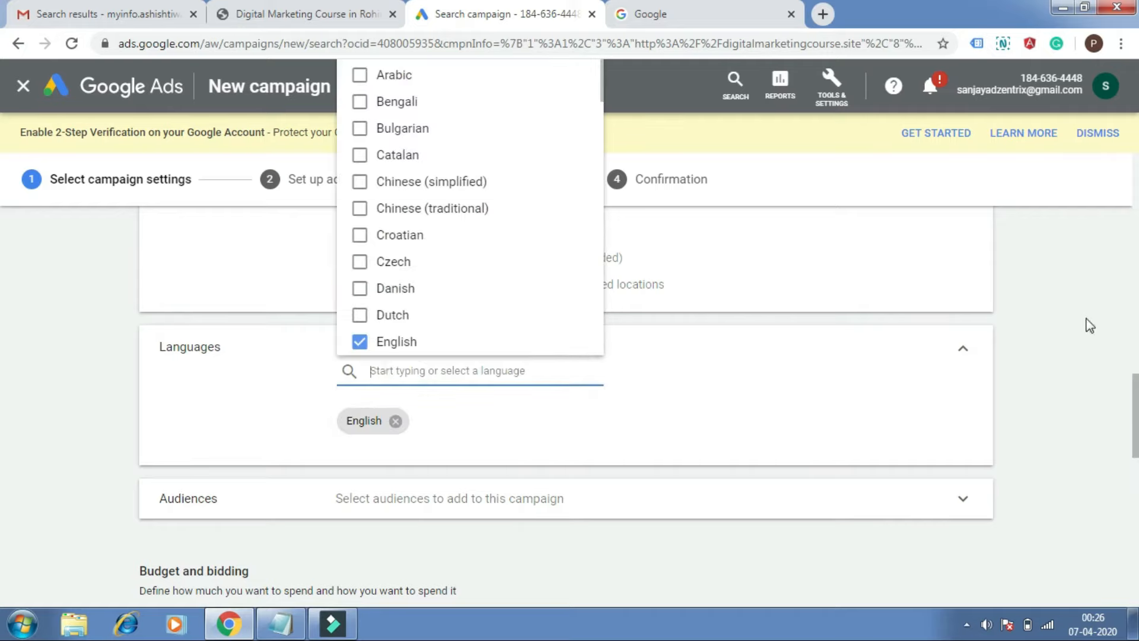
{"action": "left_click", "coordinate": [1128, 380]}
Review the Audiences section and the daily budget settings of the campaign.
{"action": "scroll", "coordinate": [3, 400], "scroll_direction": "down", "scroll_amount": 3}
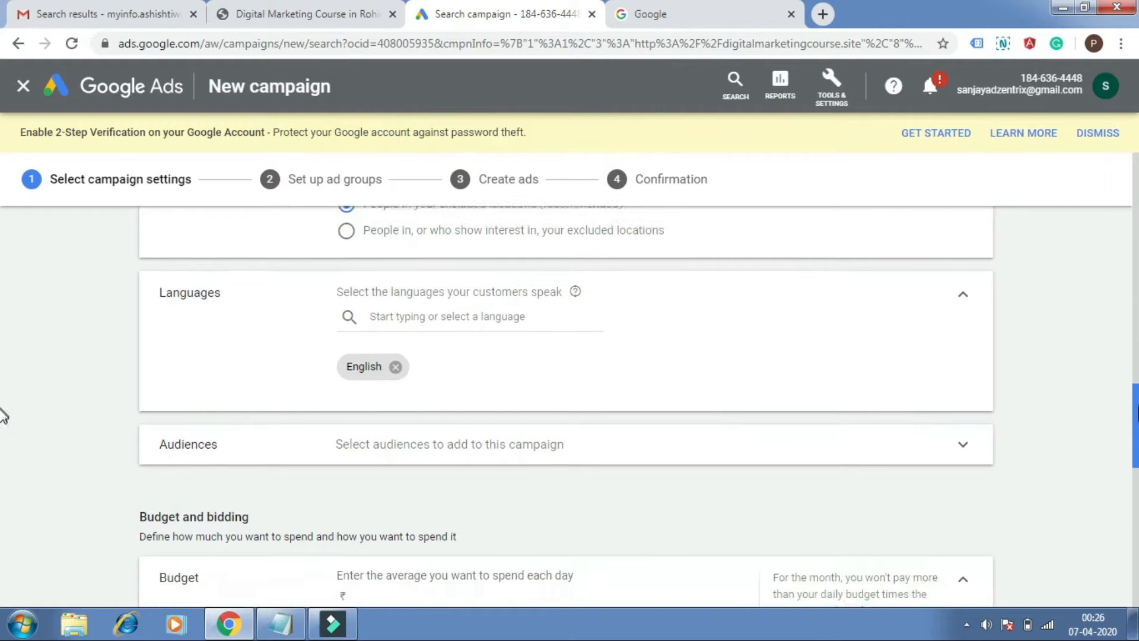
{"action": "left_click", "coordinate": [913, 320]}
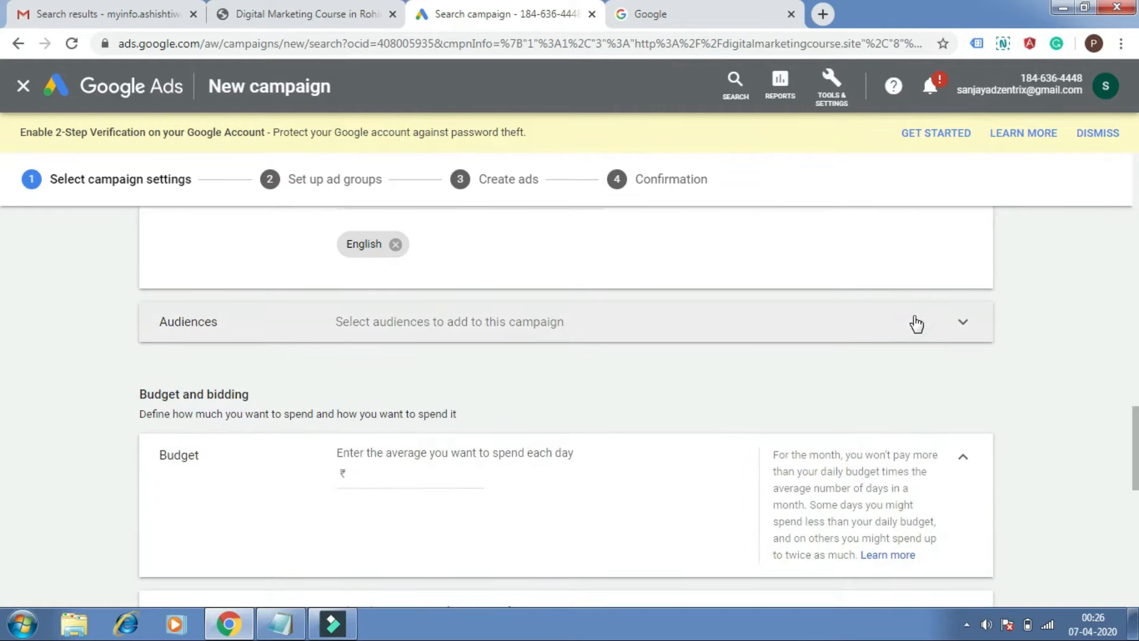
{"action": "left_click", "coordinate": [964, 326]}
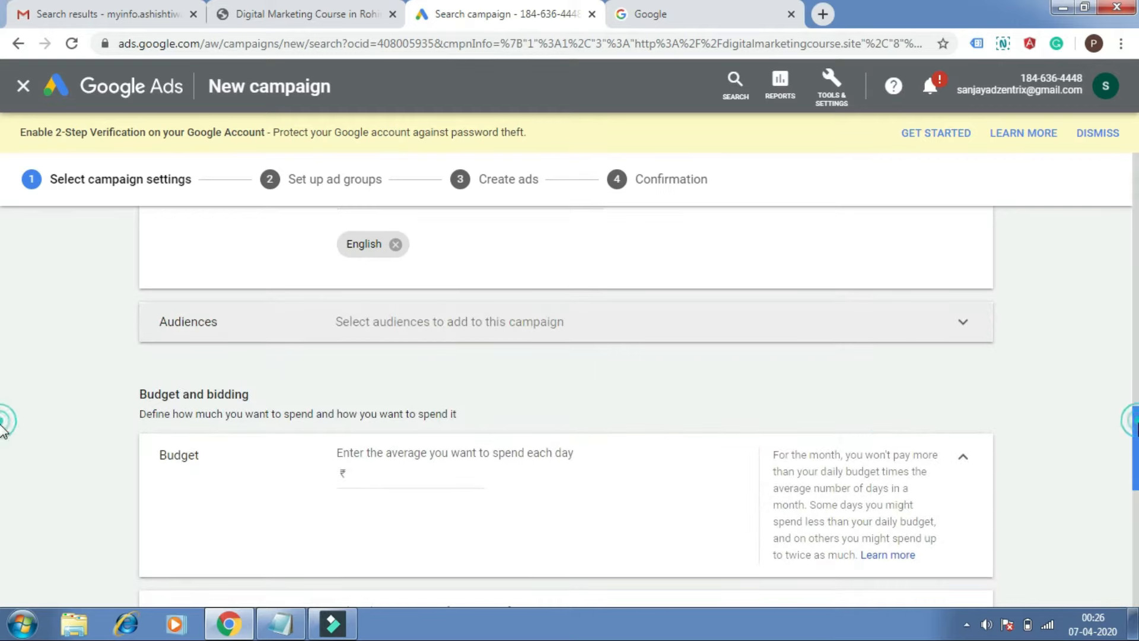
{"action": "scroll", "coordinate": [3, 436], "scroll_direction": "down", "scroll_amount": 1}
{"action": "scroll", "coordinate": [3, 437], "scroll_direction": "up", "scroll_amount": 1}
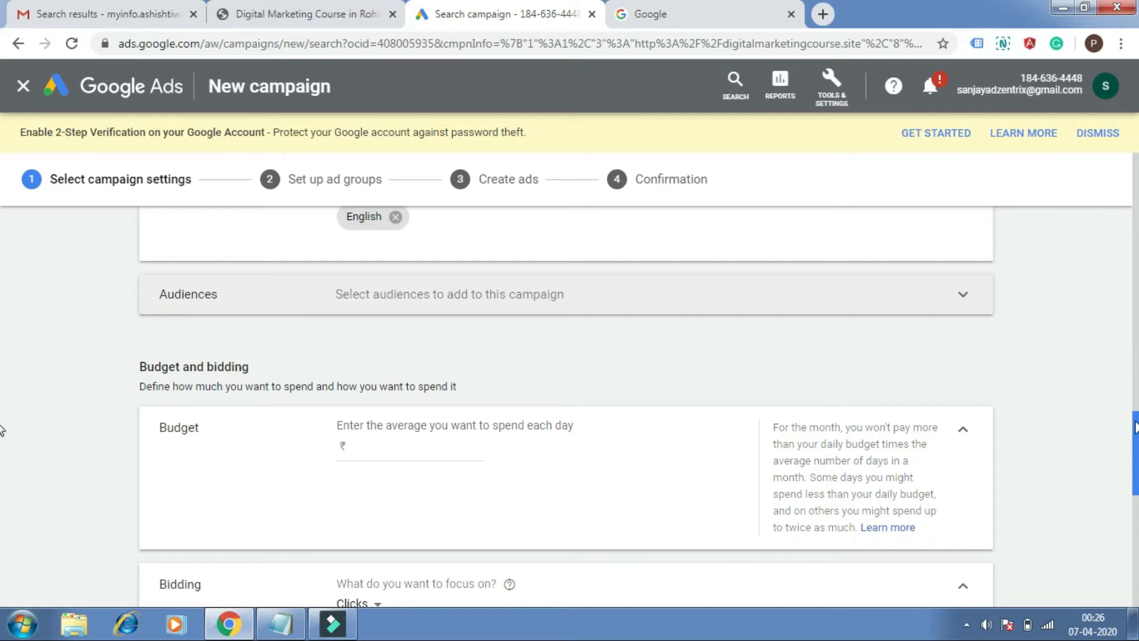
Set the campaign's average daily budget to ₹500.
{"action": "scroll", "coordinate": [2, 431], "scroll_direction": "down", "scroll_amount": 2}
{"action": "scroll", "coordinate": [2, 431], "scroll_direction": "up", "scroll_amount": 1}
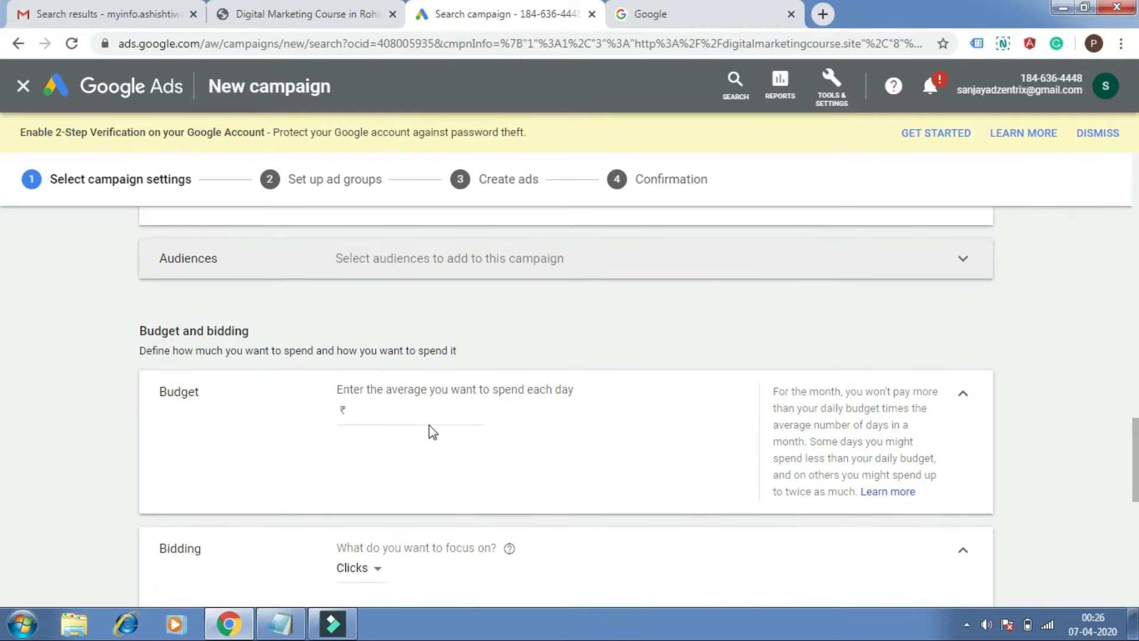
{"action": "left_click", "coordinate": [373, 420]}
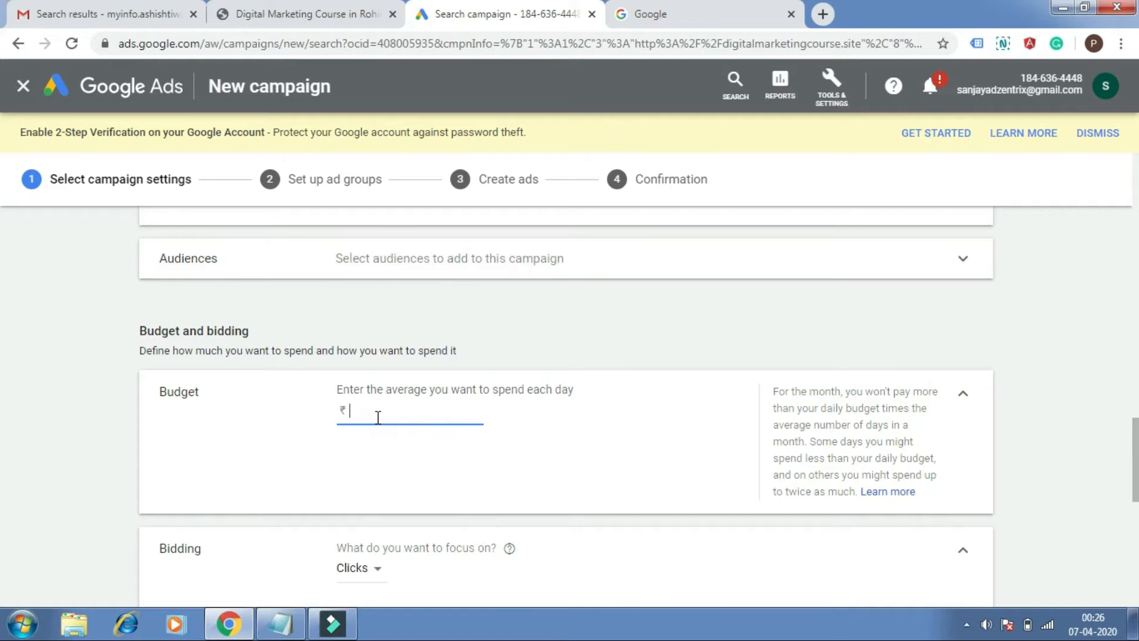
{"action": "type", "text": "500"}
{"action": "left_click", "coordinate": [604, 455]}
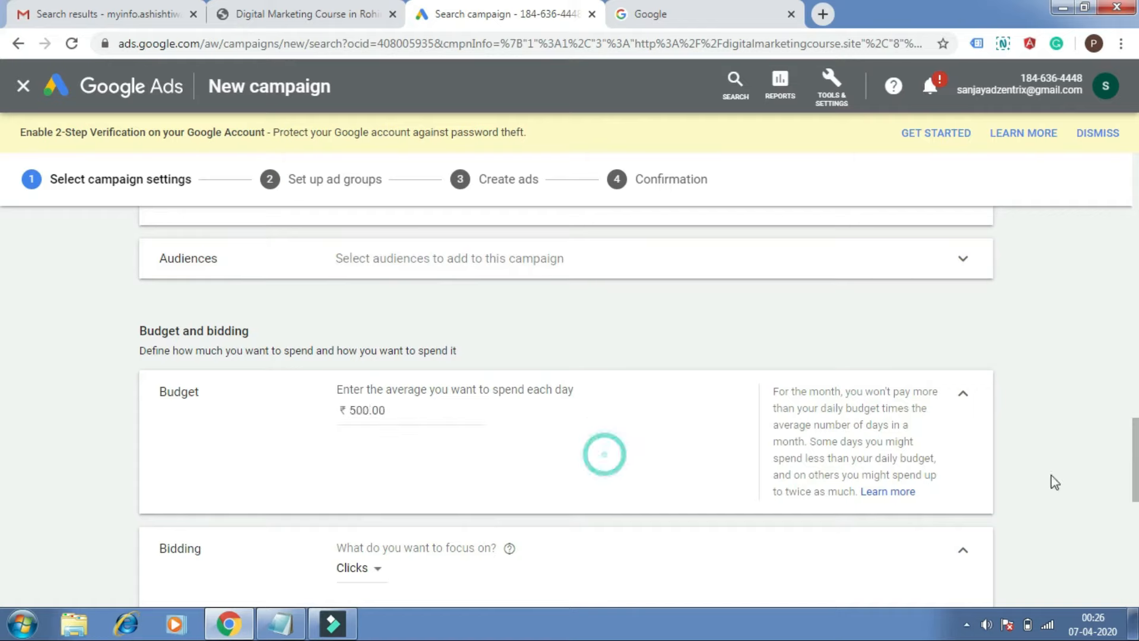
Review the Bidding section and the options for what the campaign should focus on.
{"action": "scroll", "coordinate": [4, 457], "scroll_direction": "down", "scroll_amount": 3}
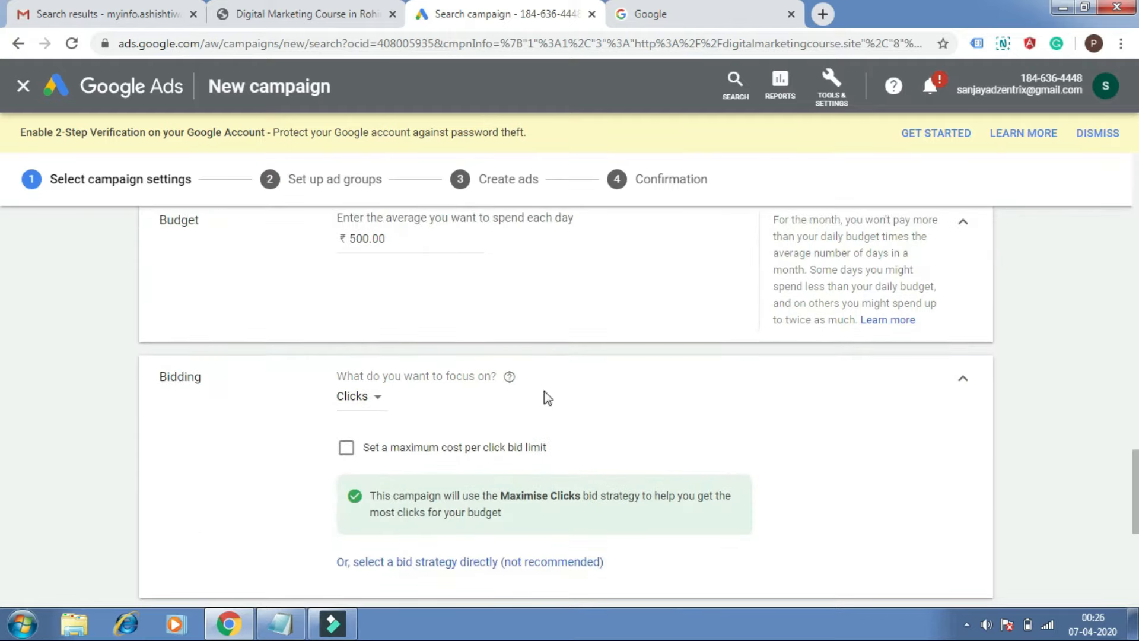
{"action": "left_click_drag", "start_coordinate": [166, 376], "coordinate": [256, 380]}
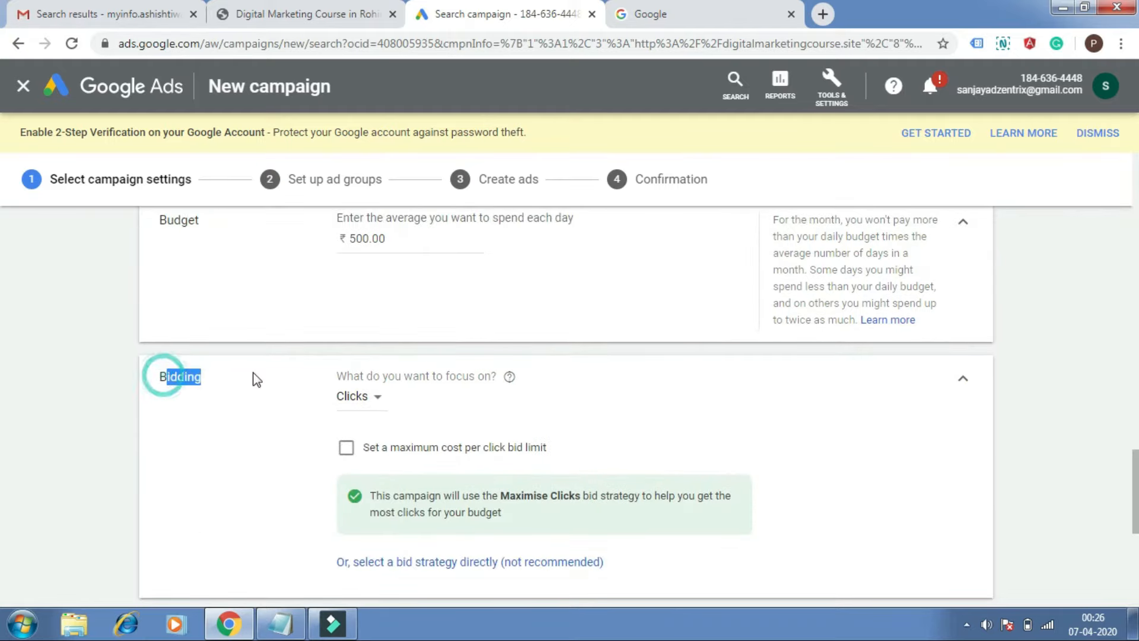
{"action": "left_click", "coordinate": [254, 377]}
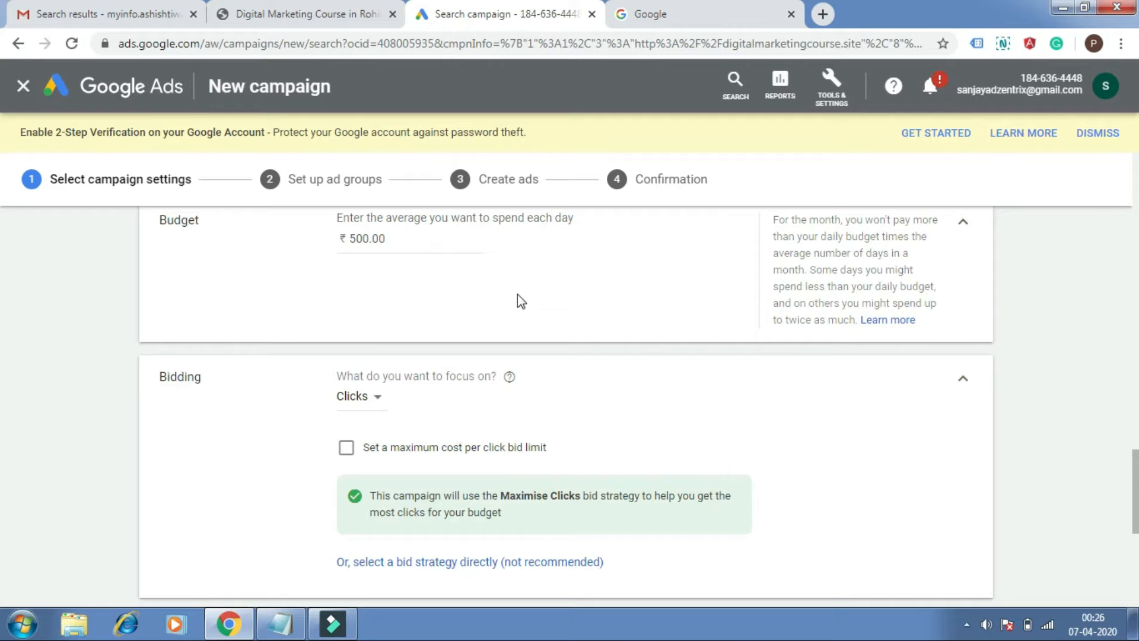
{"action": "left_click", "coordinate": [571, 363]}
{"action": "left_click", "coordinate": [379, 396]}
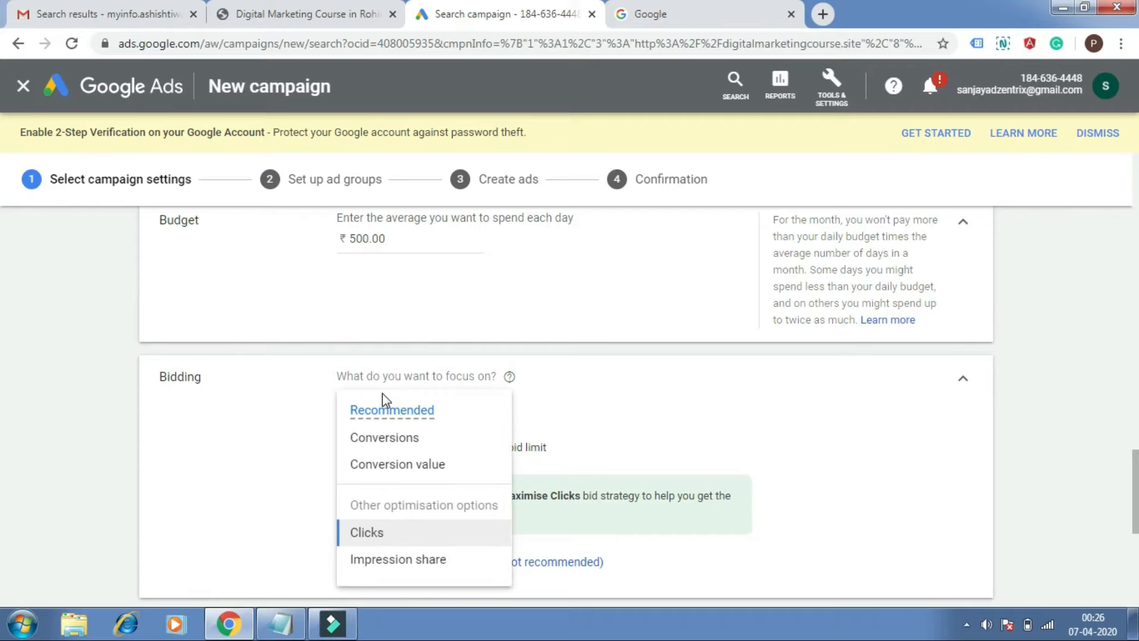
{"action": "left_click", "coordinate": [621, 416]}
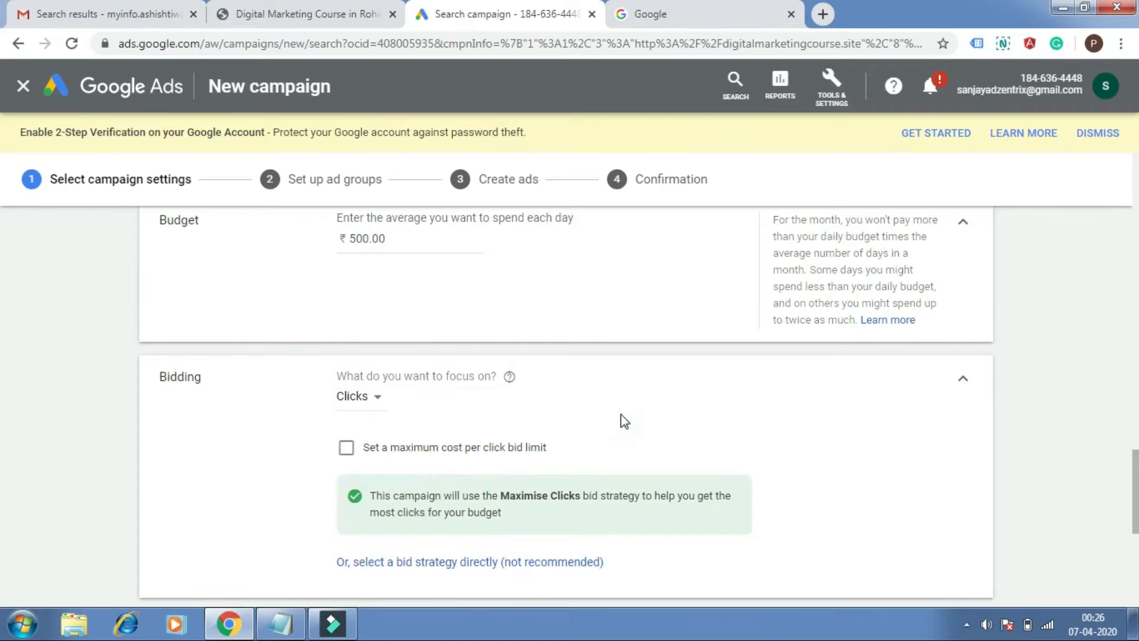
{"action": "left_click", "coordinate": [379, 398]}
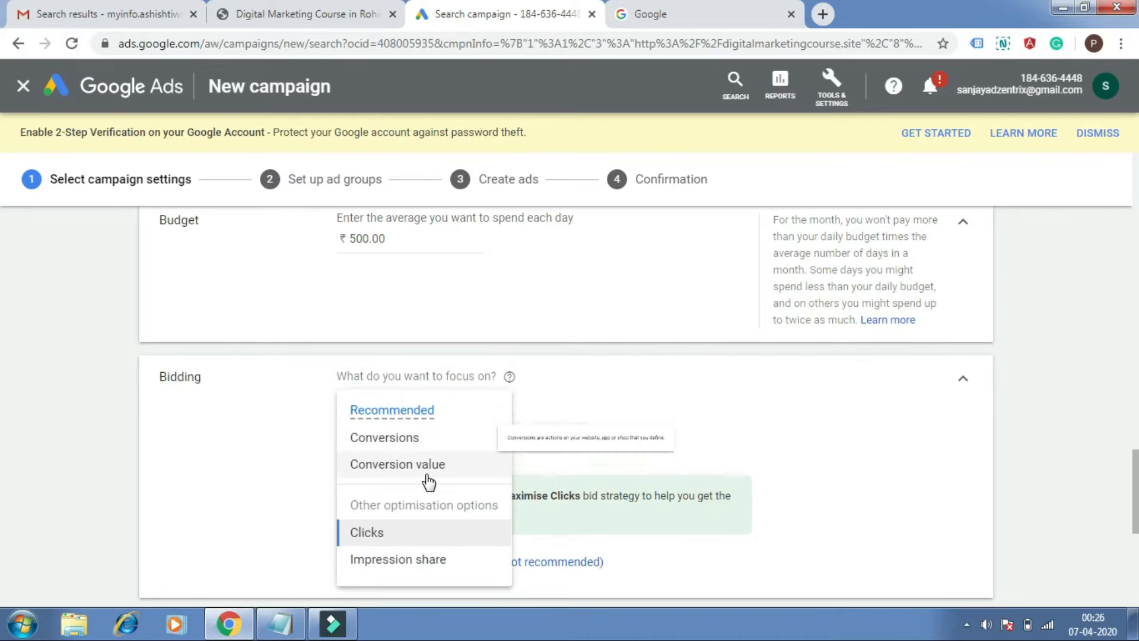
{"action": "left_click", "coordinate": [274, 475]}
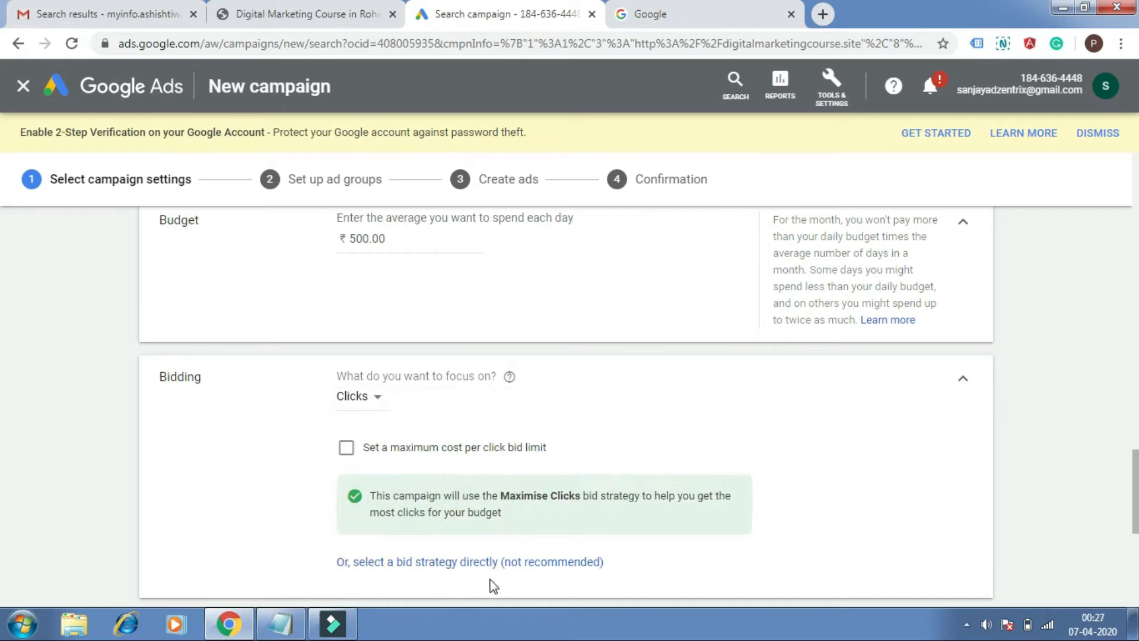
Choose to select a bid strategy directly and set it to Manual CPC.
{"action": "left_click", "coordinate": [478, 567]}
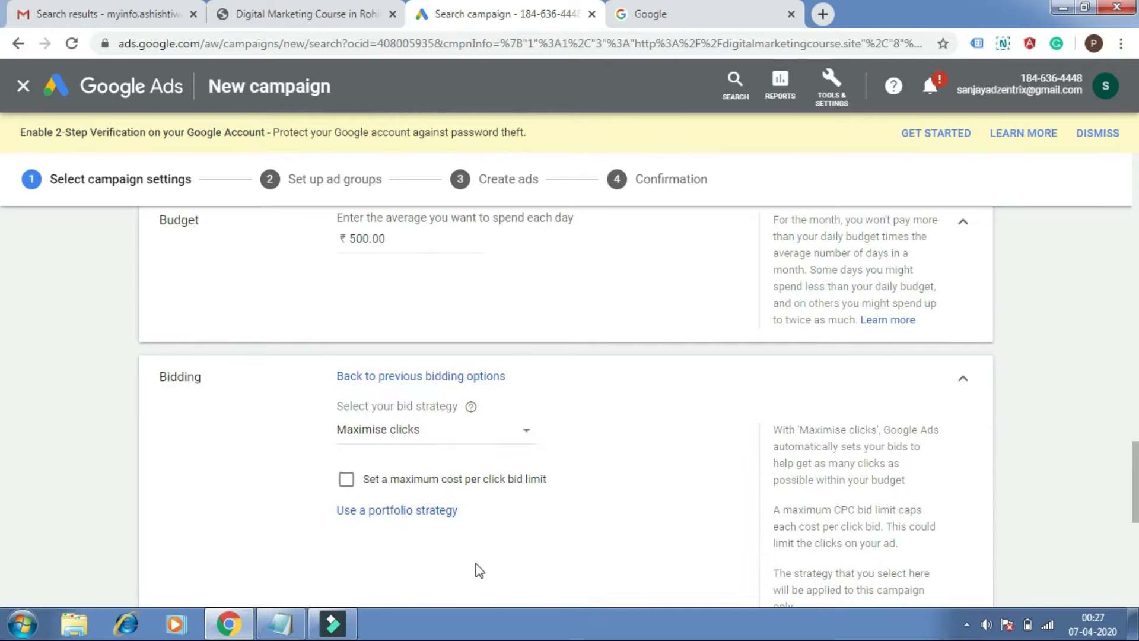
{"action": "left_click", "coordinate": [482, 431]}
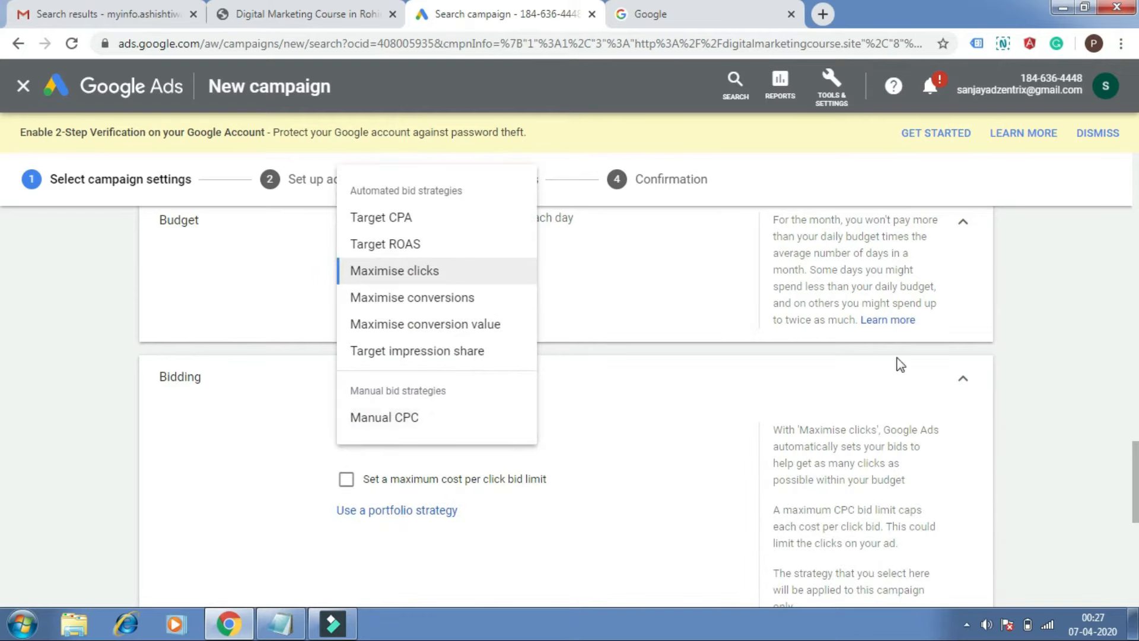
{"action": "left_click", "coordinate": [401, 422]}
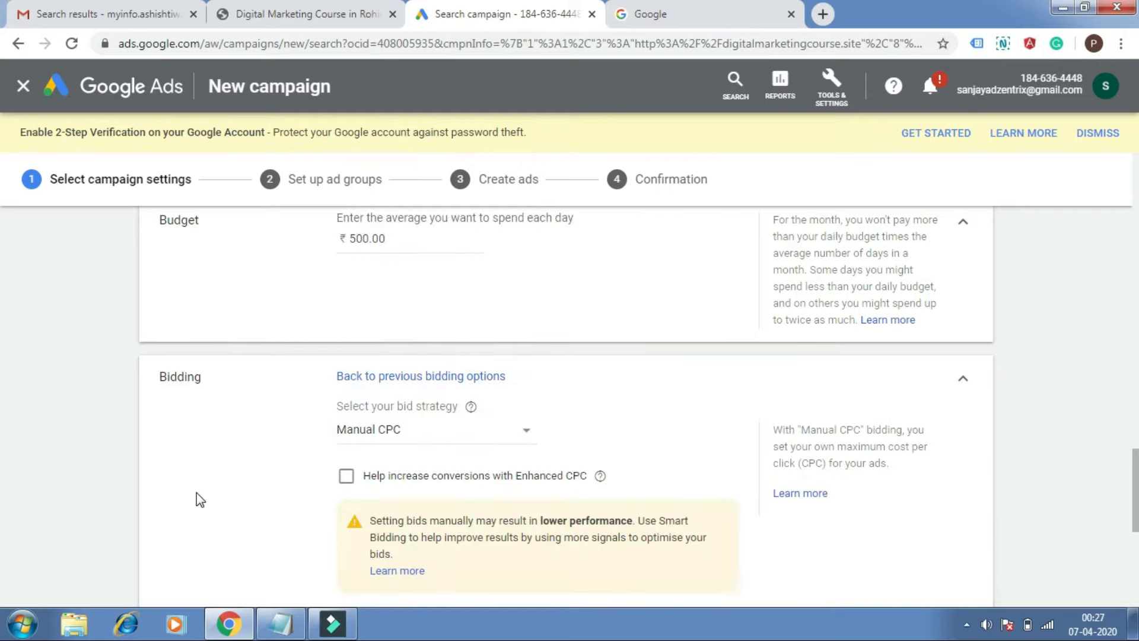
{"action": "scroll", "coordinate": [3, 503], "scroll_direction": "down", "scroll_amount": 1}
{"action": "scroll", "coordinate": [3, 504], "scroll_direction": "down", "scroll_amount": 1}
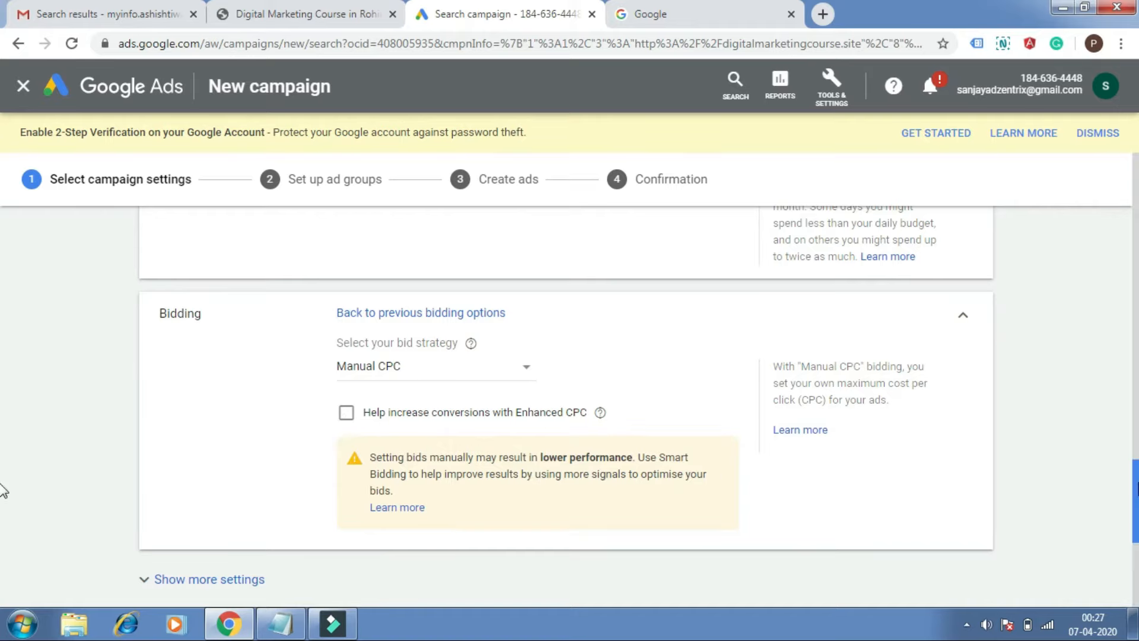
Show the additional campaign settings and review the Conversions and Ad schedule sections.
{"action": "scroll", "coordinate": [3, 492], "scroll_direction": "down", "scroll_amount": 3}
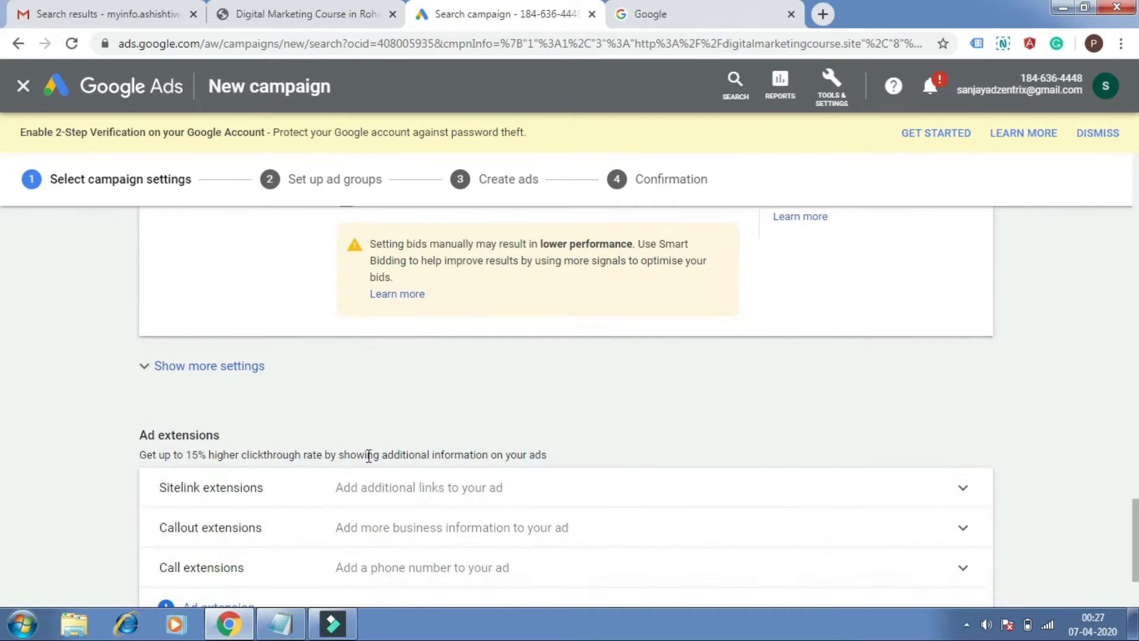
{"action": "left_click", "coordinate": [191, 372]}
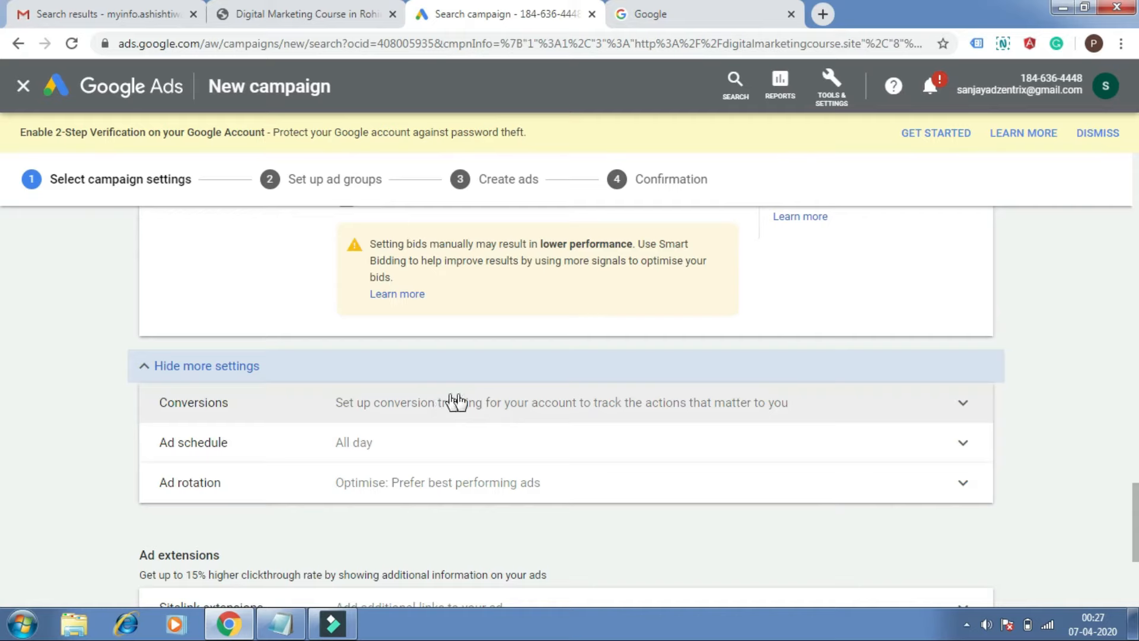
{"action": "left_click", "coordinate": [536, 409]}
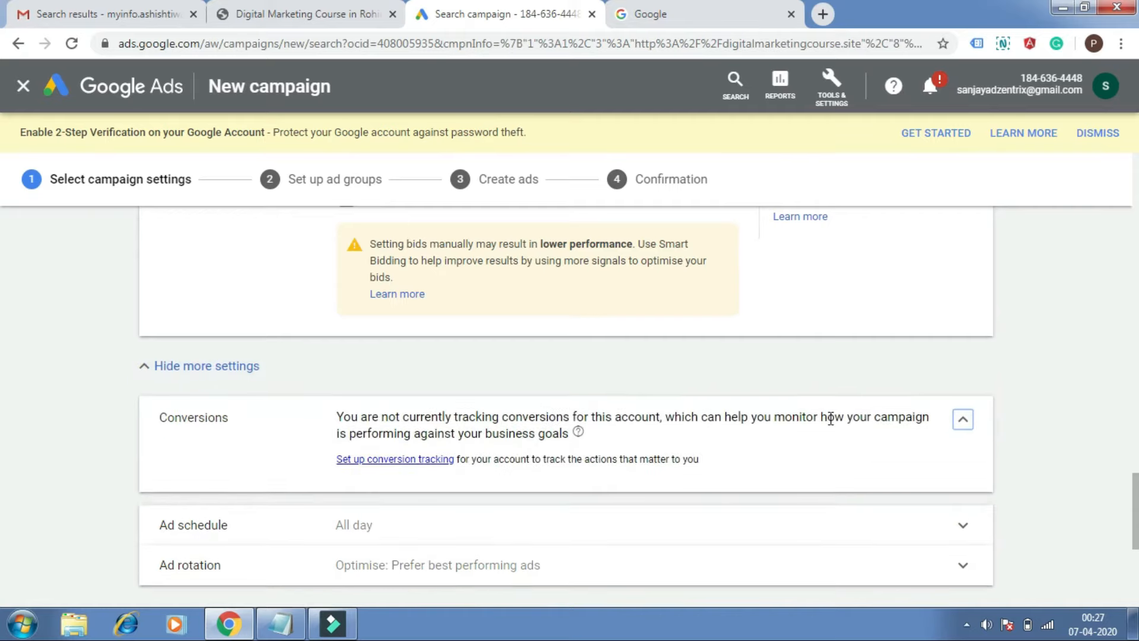
{"action": "left_click", "coordinate": [962, 421]}
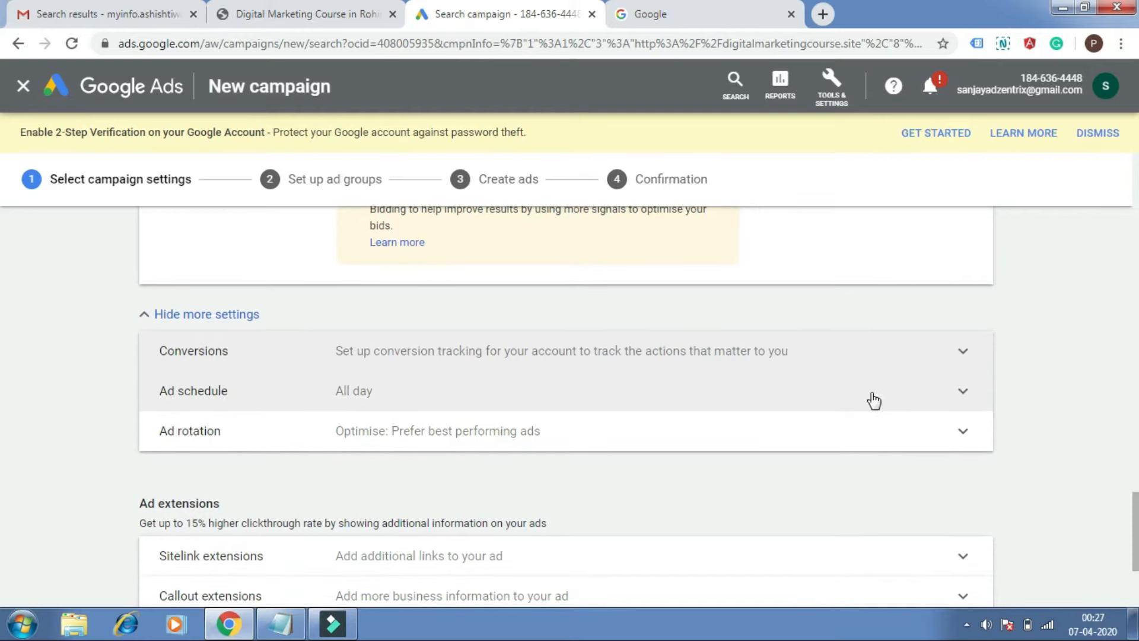
{"action": "left_click", "coordinate": [873, 399]}
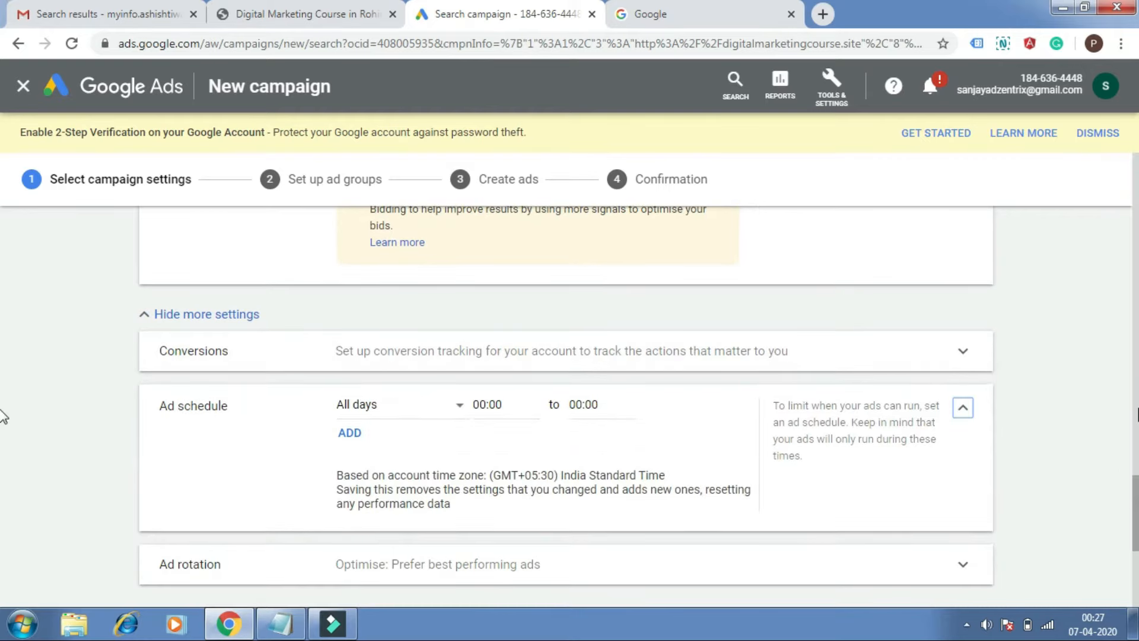
{"action": "scroll", "coordinate": [3, 511], "scroll_direction": "down", "scroll_amount": 2}
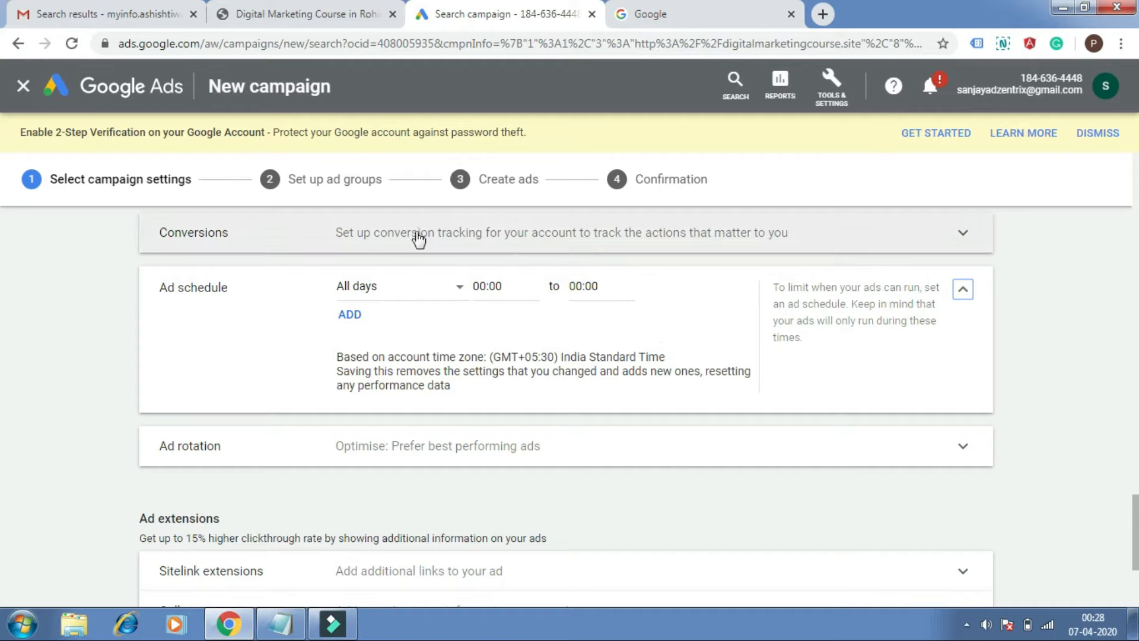
{"action": "left_click", "coordinate": [964, 289]}
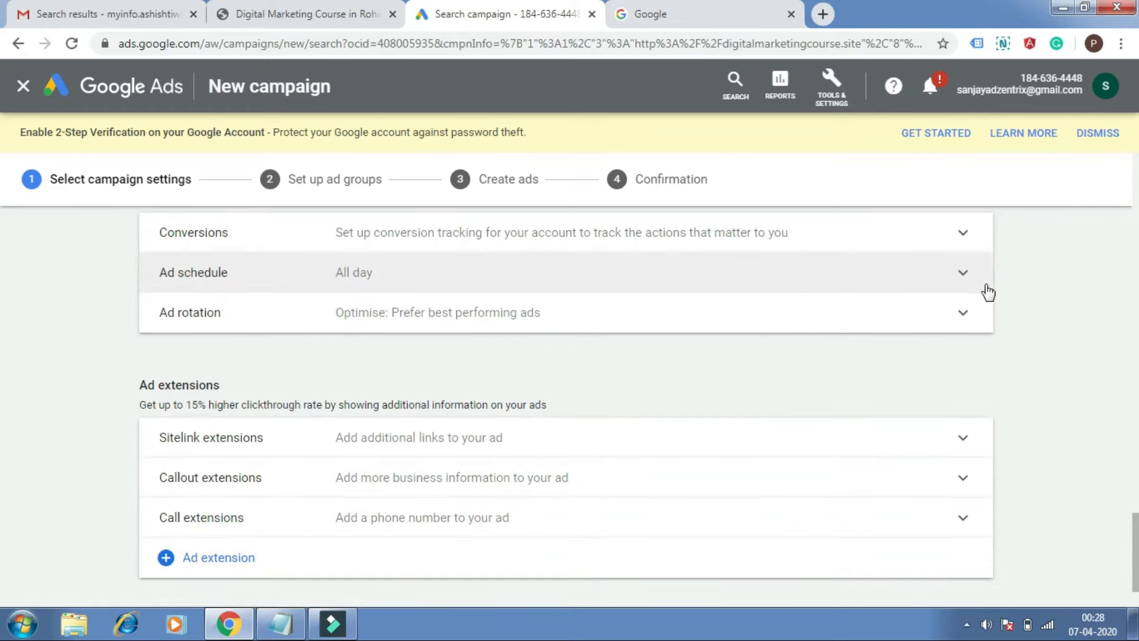
Try the ad rotation option "Do not optimise: Rotate ads indefinitely", and switch back to "Optimise: Prefer best performing ads".
{"action": "left_click", "coordinate": [705, 317]}
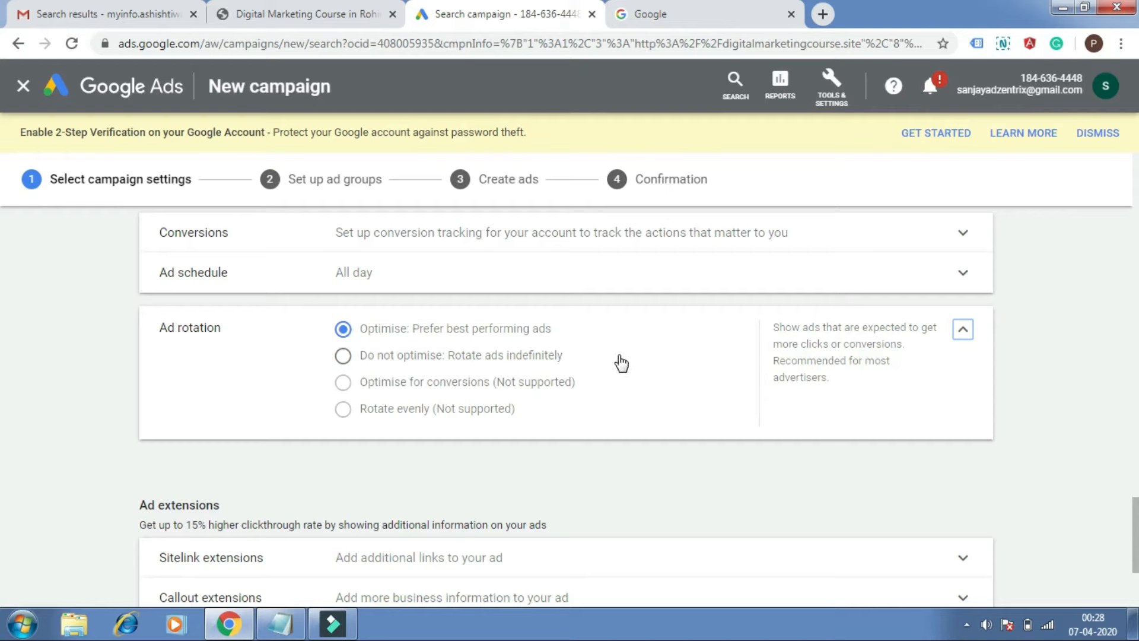
{"action": "left_click", "coordinate": [343, 357]}
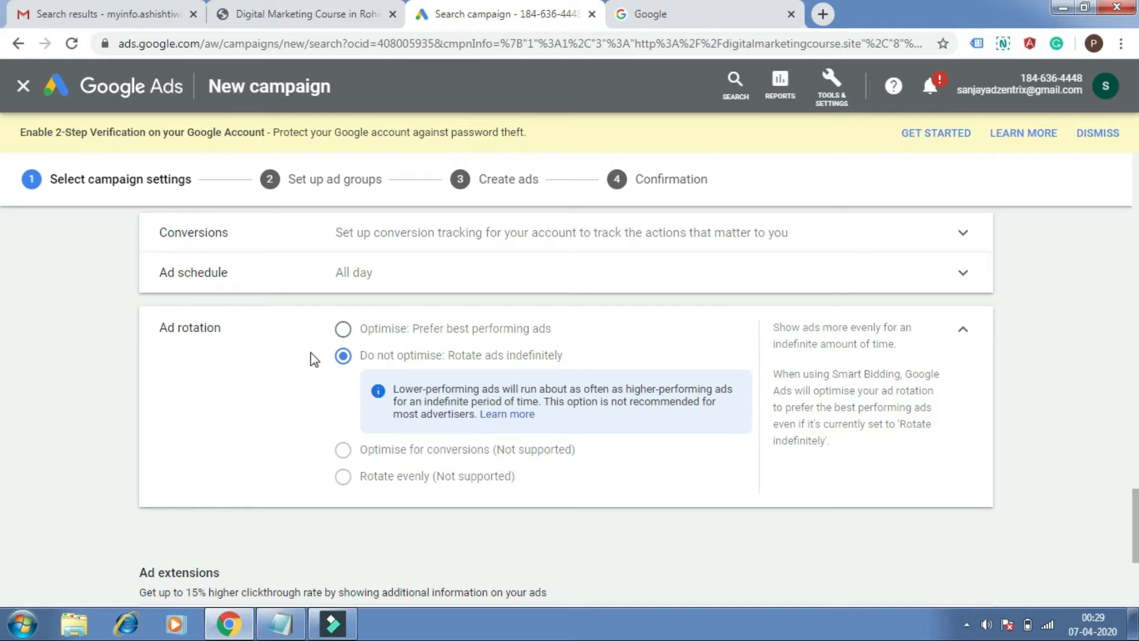
{"action": "left_click", "coordinate": [342, 328]}
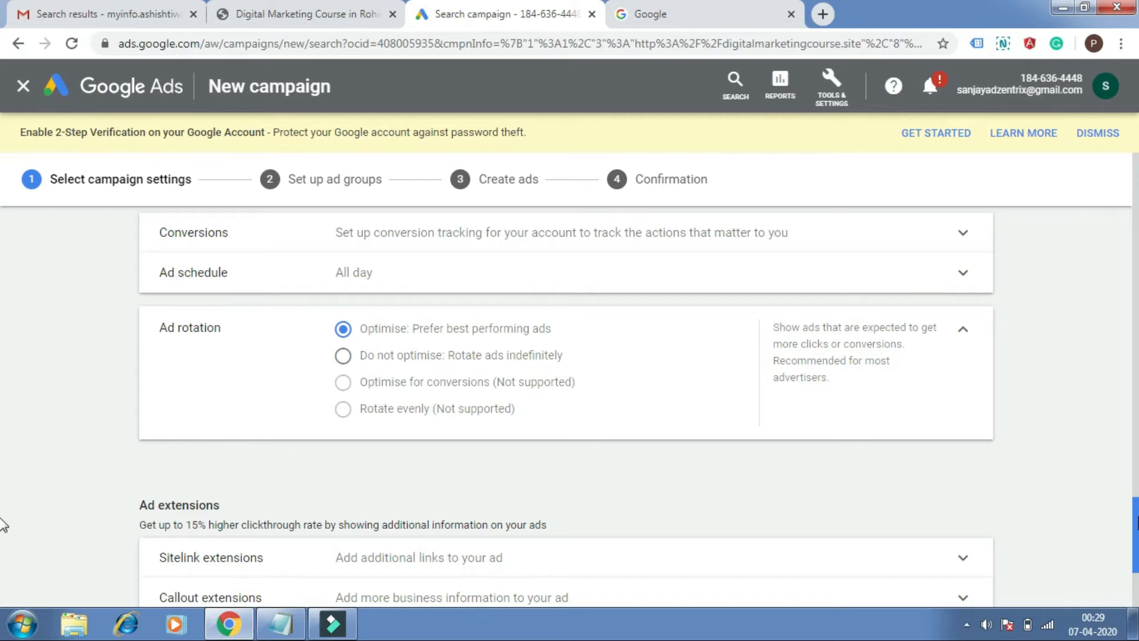
Look over the ad extensions without adding any, save the campaign settings and continue to the ad group setup.
{"action": "scroll", "coordinate": [3, 525], "scroll_direction": "down", "scroll_amount": 1}
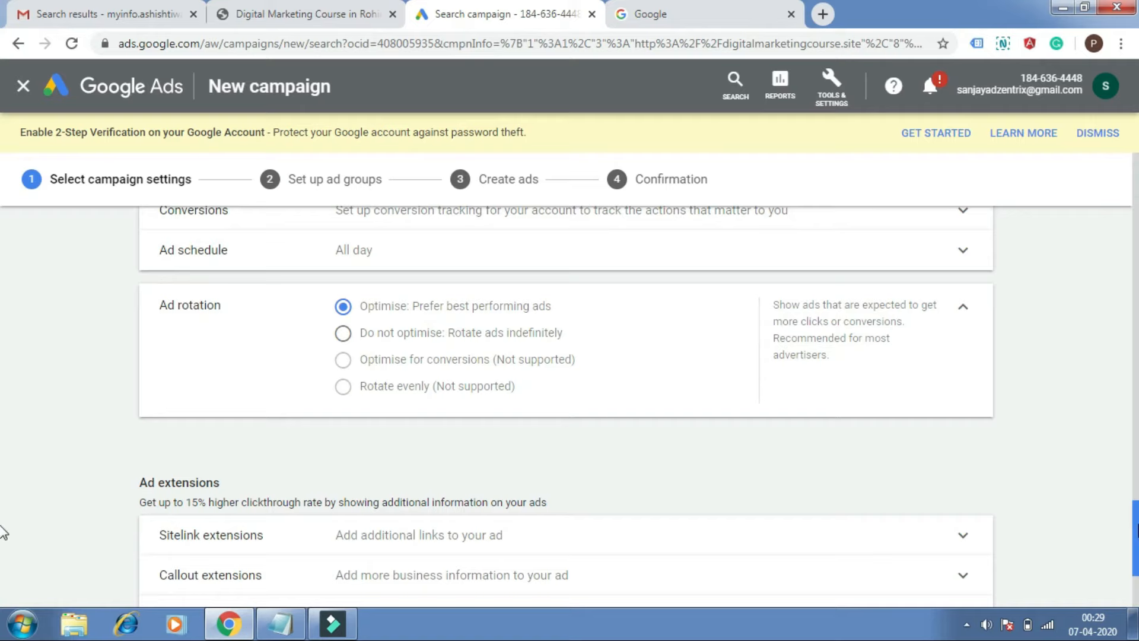
{"action": "scroll", "coordinate": [3, 534], "scroll_direction": "down", "scroll_amount": 1}
{"action": "left_click_drag", "start_coordinate": [1138, 537], "coordinate": [1138, 530]}
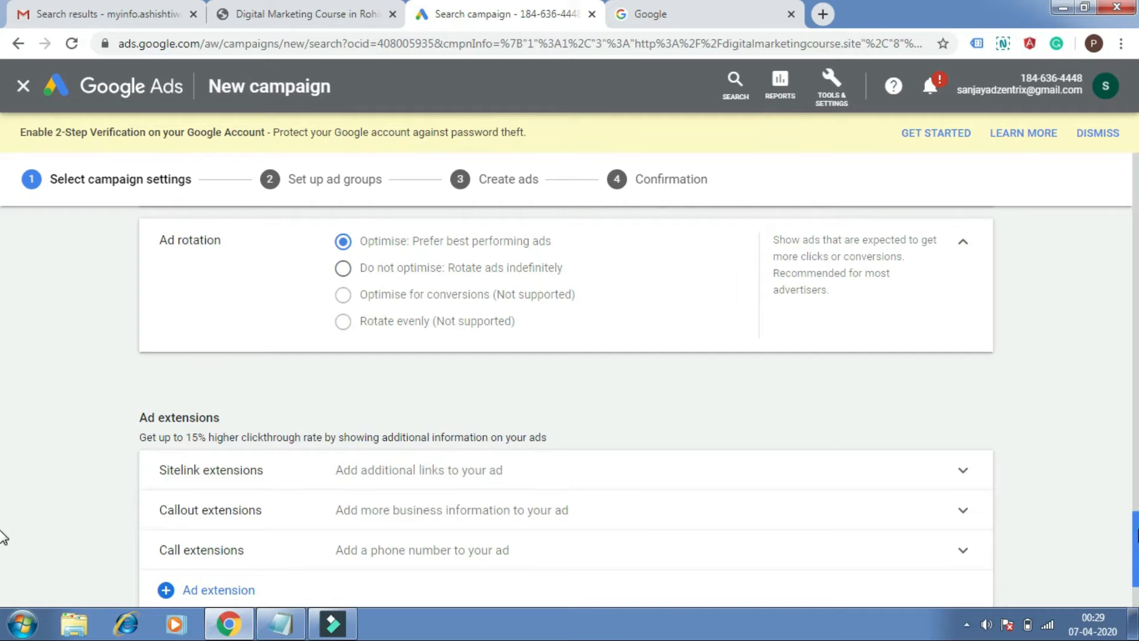
{"action": "scroll", "coordinate": [2, 546], "scroll_direction": "down", "scroll_amount": 2}
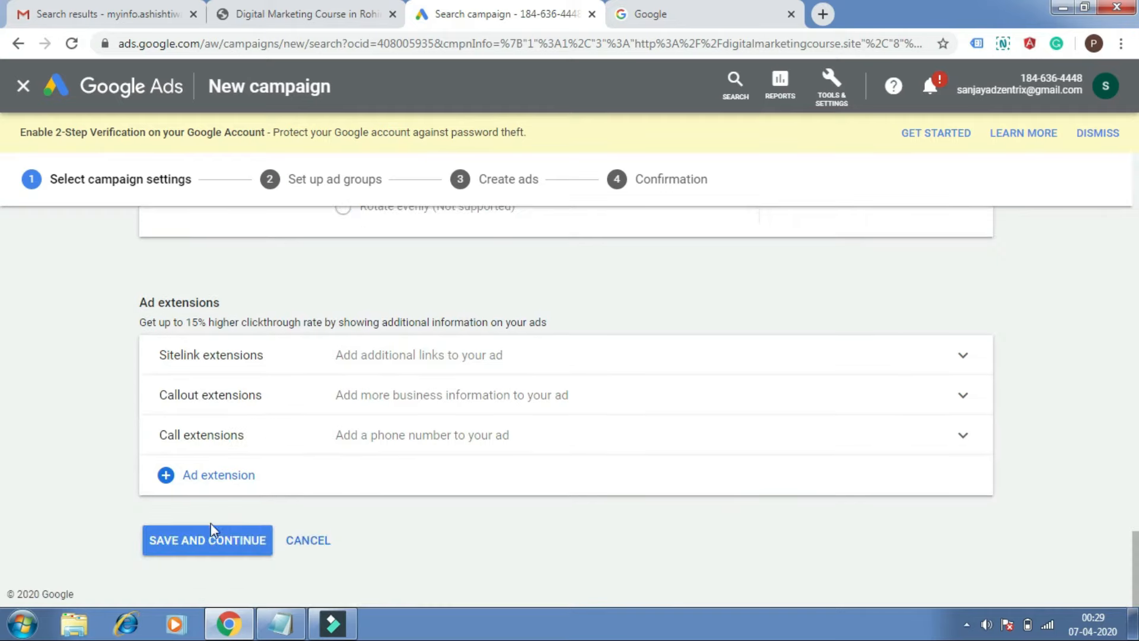
{"action": "left_click", "coordinate": [212, 541]}
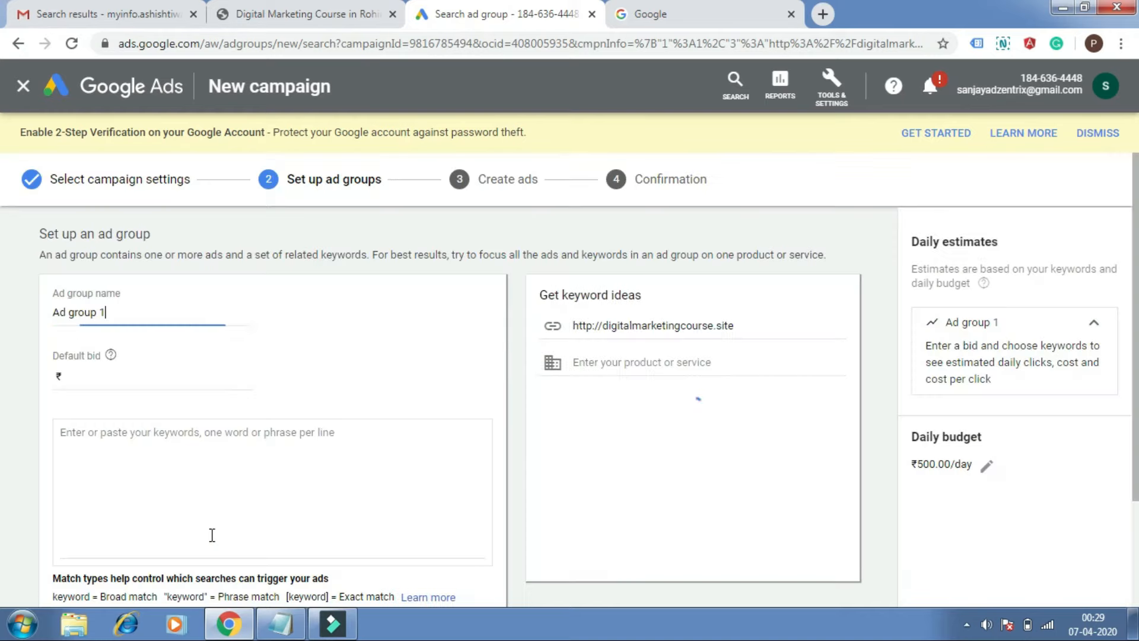
{"action": "left_click", "coordinate": [128, 317]}
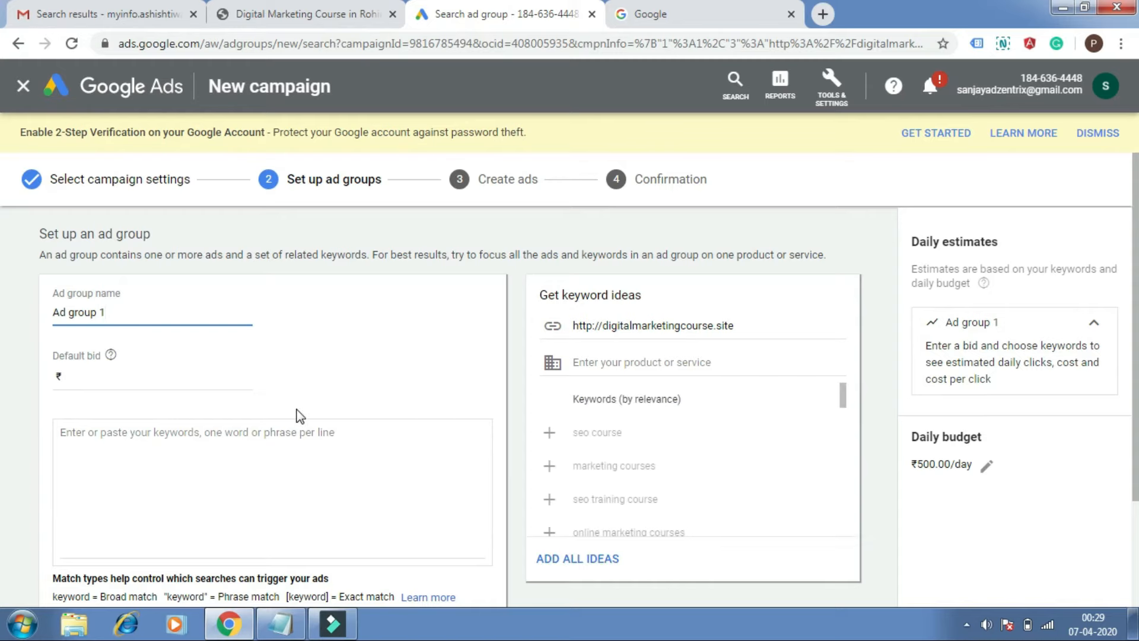
Switch to the Notepad note and add the heading "Adgroups" with the lines "digital marketing course", "digital marketing training" and "digital marketing institute".
{"action": "left_click", "coordinate": [292, 631]}
{"action": "type", "text": "Adgroups"}
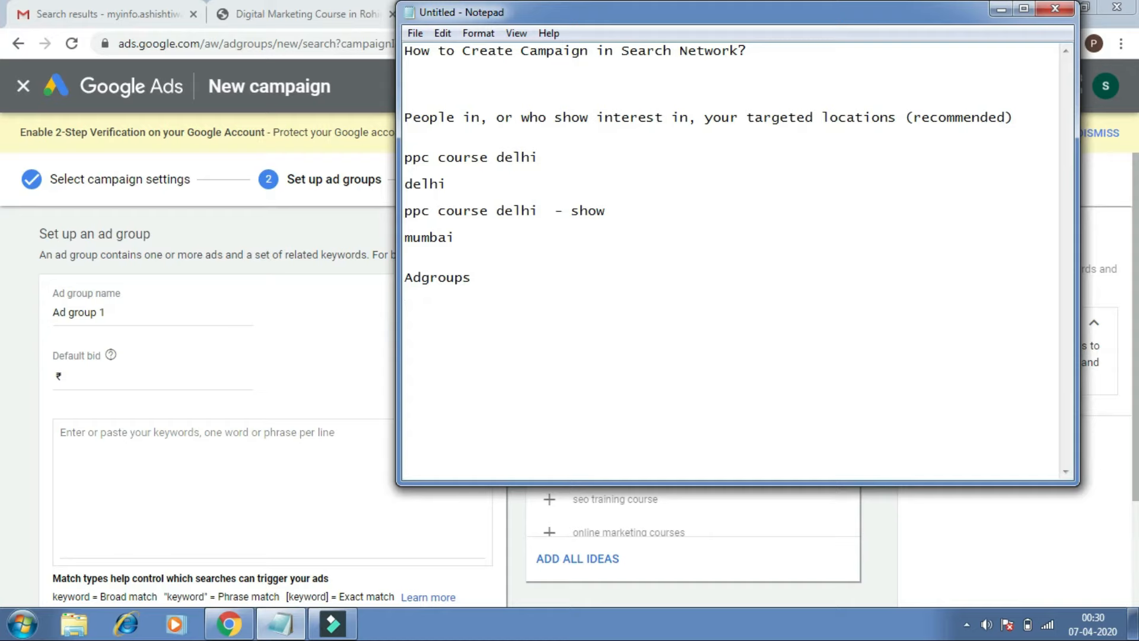
{"action": "type", "text": "digital marketing course  "}
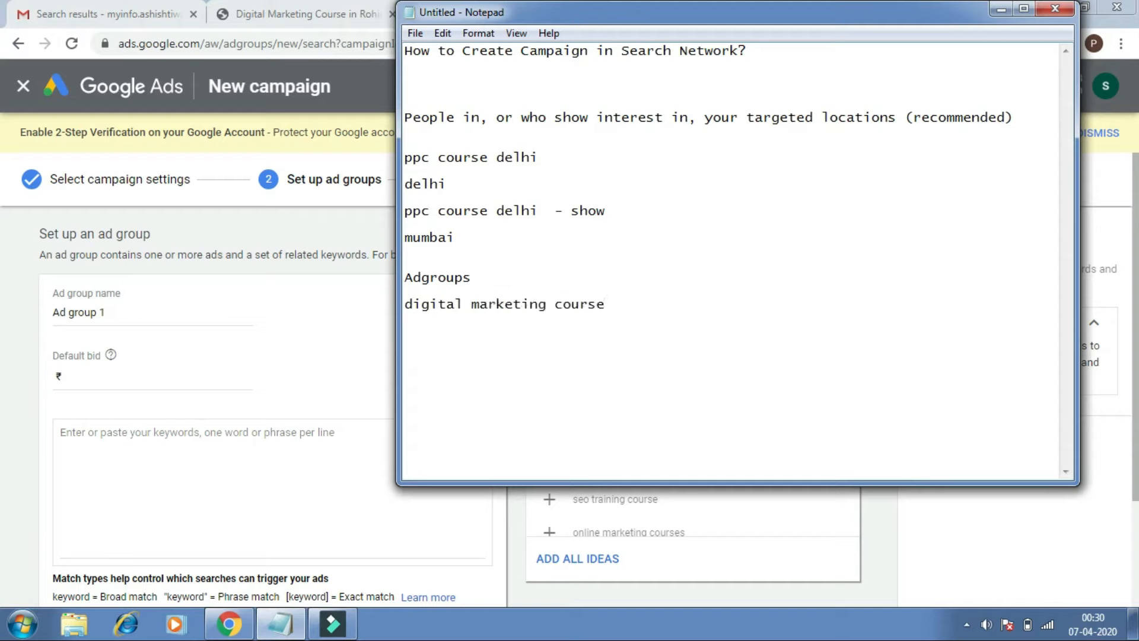
{"action": "type", "text": "digital marketing training  "}
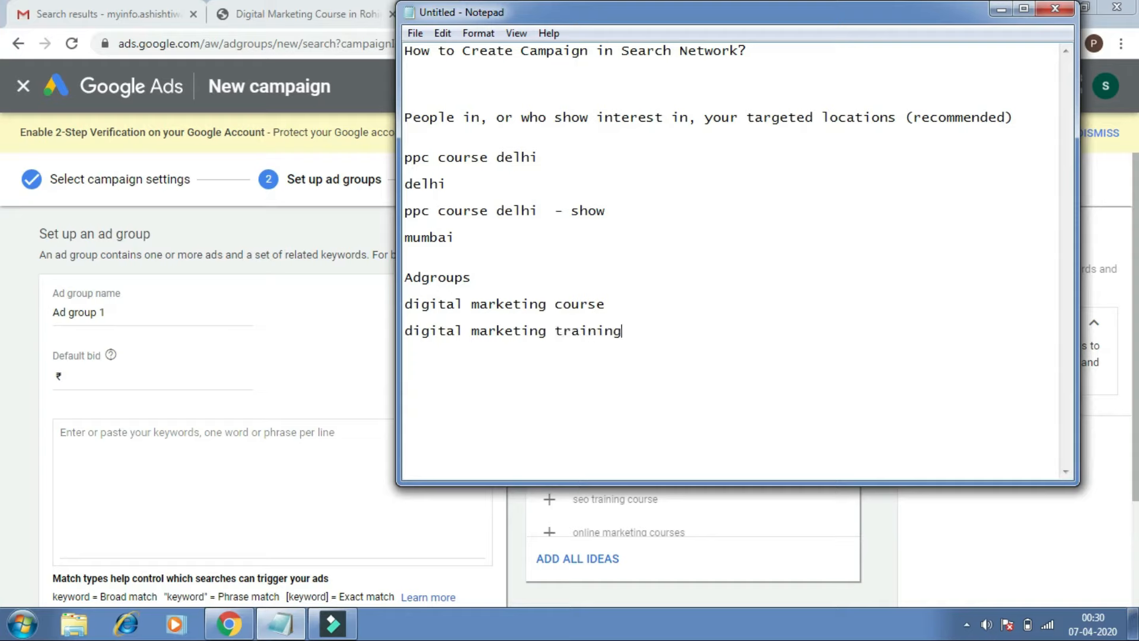
{"action": "type", "text": "digital marketing inst"}
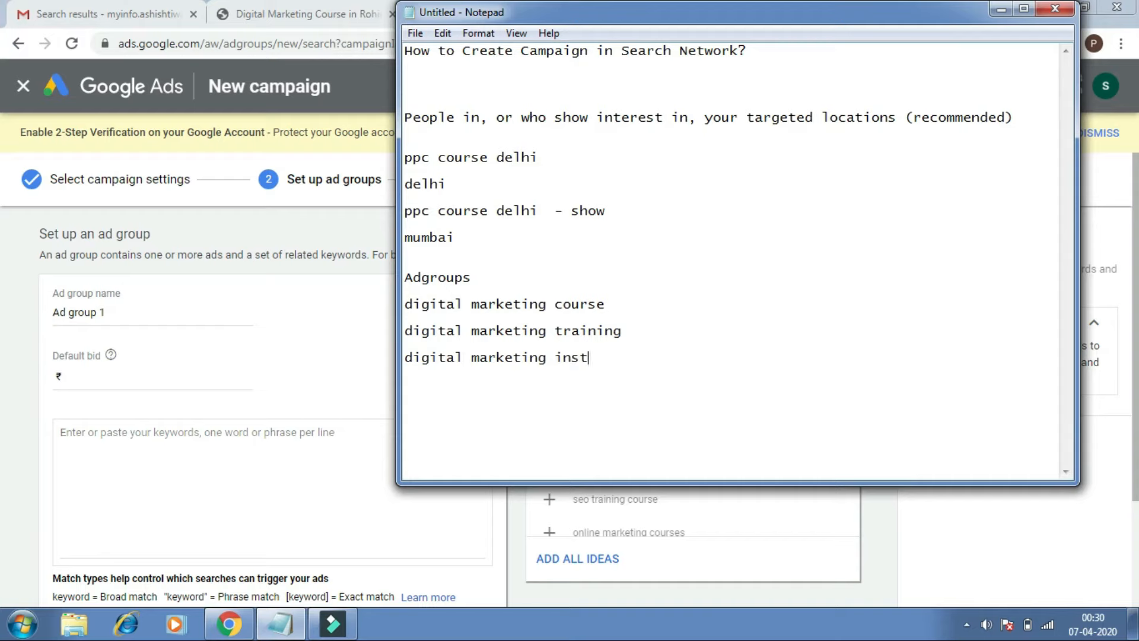
{"action": "type", "text": "itute"}
Highlight the example lines listed under Adgroups in the note to go over them.
{"action": "left_click_drag", "start_coordinate": [646, 353], "coordinate": [464, 305]}
{"action": "left_click", "coordinate": [463, 304]}
{"action": "left_click_drag", "start_coordinate": [643, 362], "coordinate": [437, 302]}
{"action": "left_click", "coordinate": [440, 301]}
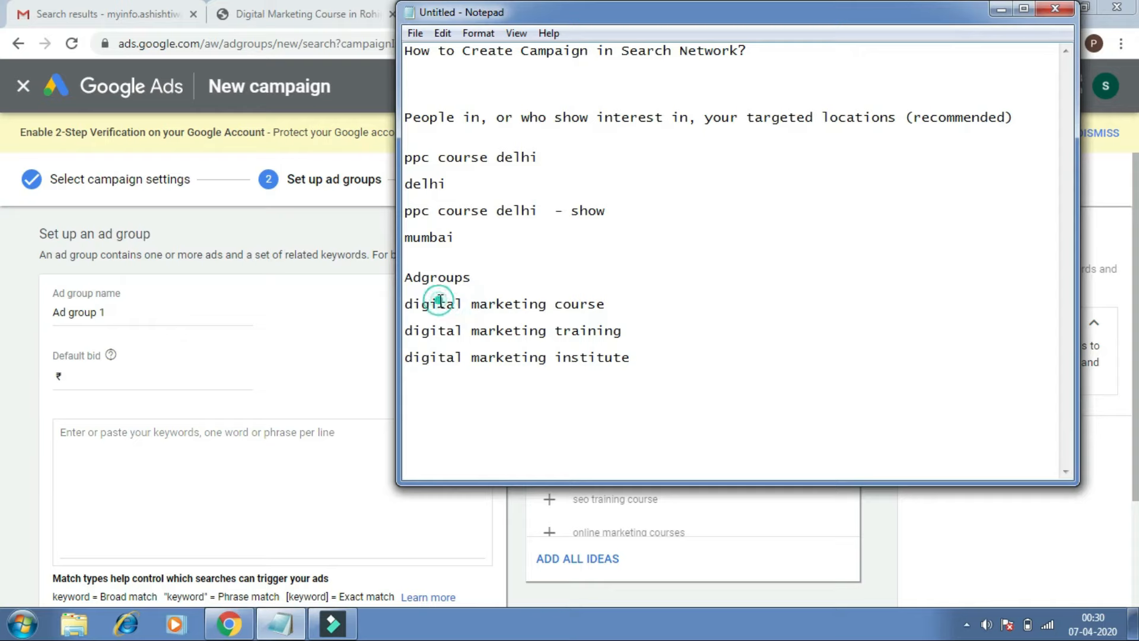
{"action": "left_click_drag", "start_coordinate": [412, 304], "coordinate": [608, 313]}
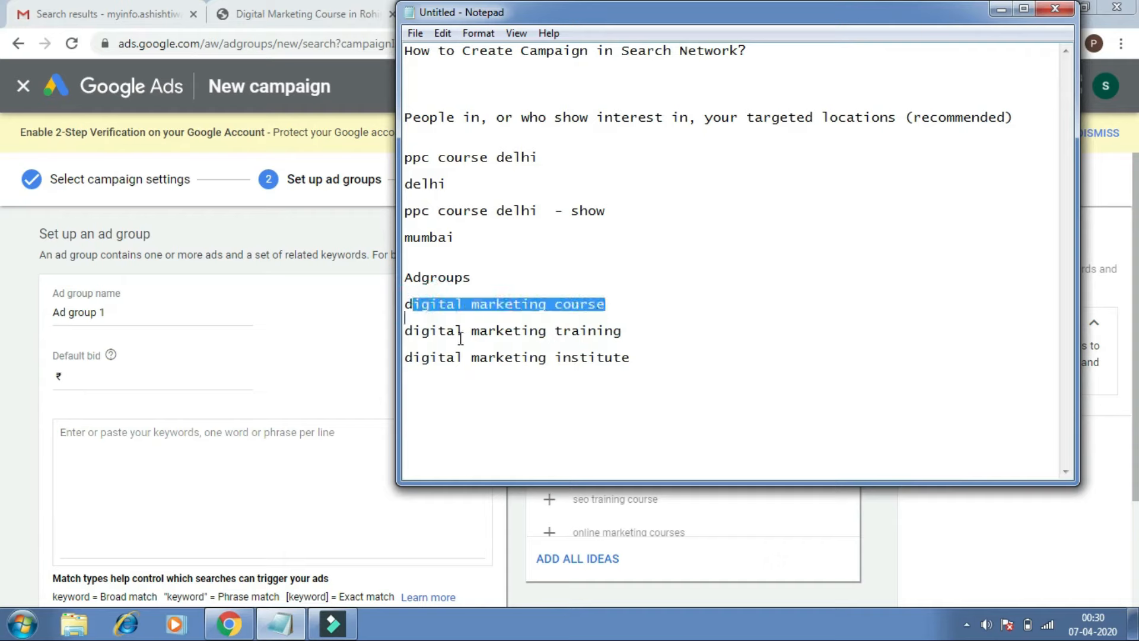
Go over the training and institute lines in the note, and add the line "keyword common theme" below them.
{"action": "left_click_drag", "start_coordinate": [411, 337], "coordinate": [600, 328]}
{"action": "left_click_drag", "start_coordinate": [641, 356], "coordinate": [415, 357]}
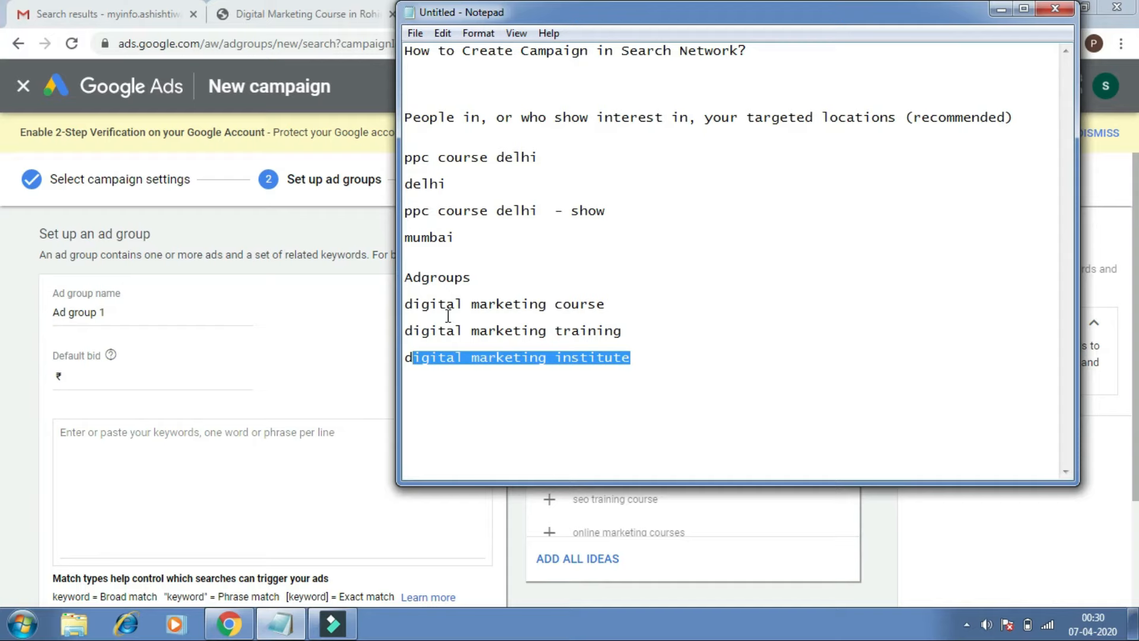
{"action": "left_click", "coordinate": [683, 371]}
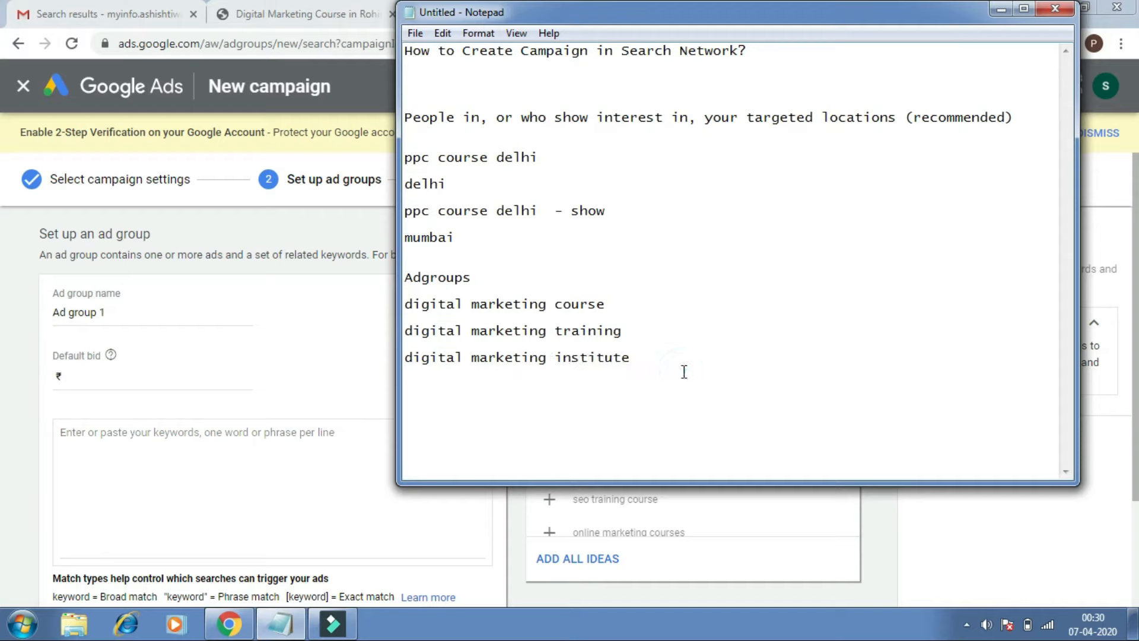
{"action": "key", "text": "Return"}
{"action": "type", "text": "keyword common theme"}
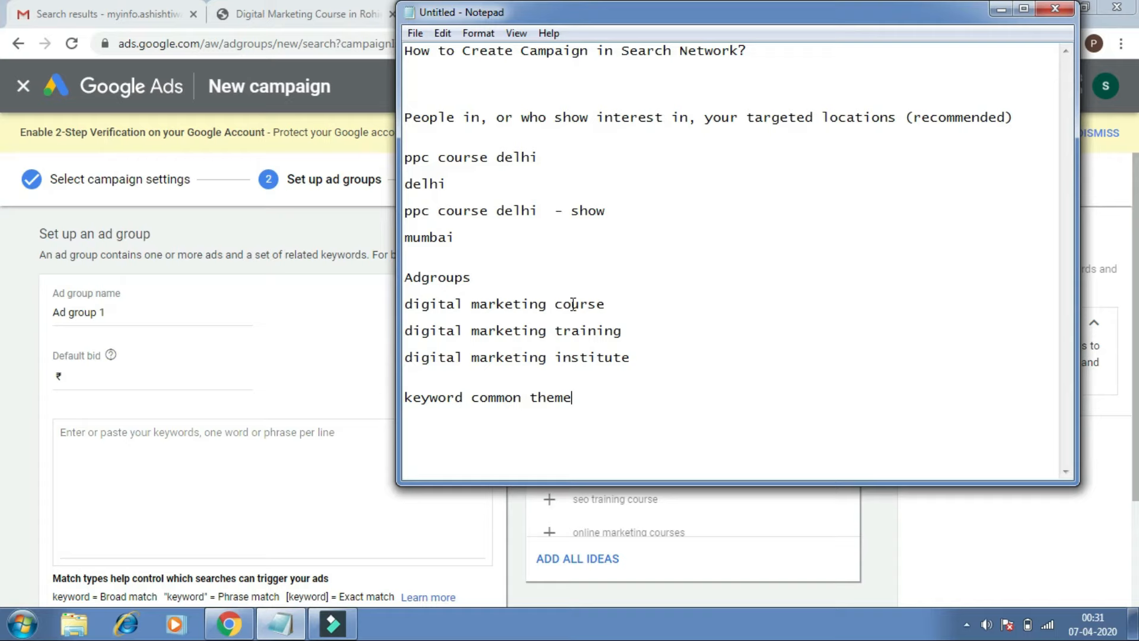
Add the lines "best digital marketing course" and "top digital marketing course" beneath "digital marketing course" in the note.
{"action": "left_click", "coordinate": [605, 306]}
{"action": "left_click_drag", "start_coordinate": [436, 339], "coordinate": [481, 336]}
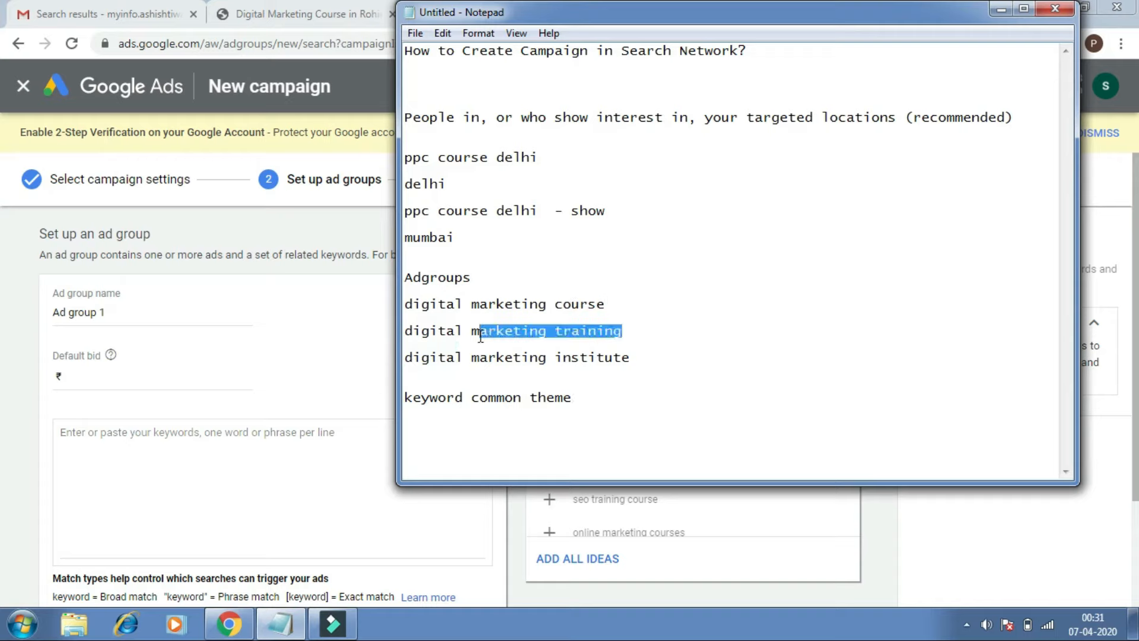
{"action": "left_click", "coordinate": [571, 337]}
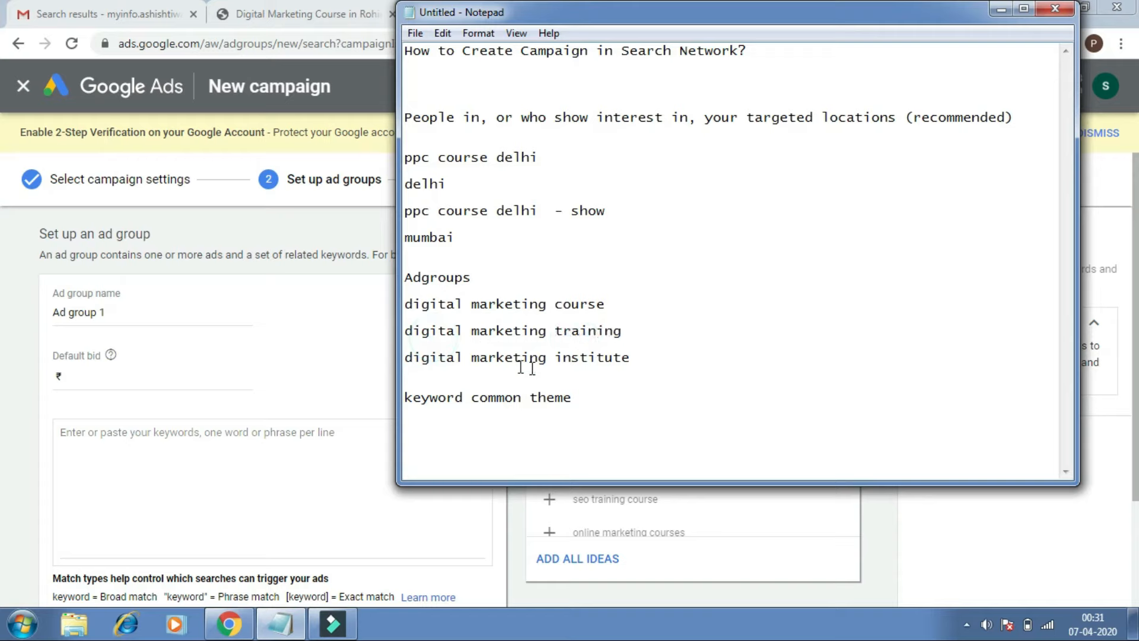
{"action": "left_click_drag", "start_coordinate": [630, 358], "coordinate": [448, 295]}
{"action": "left_click", "coordinate": [448, 295]}
{"action": "left_click", "coordinate": [630, 303]}
{"action": "key", "text": "Return"}
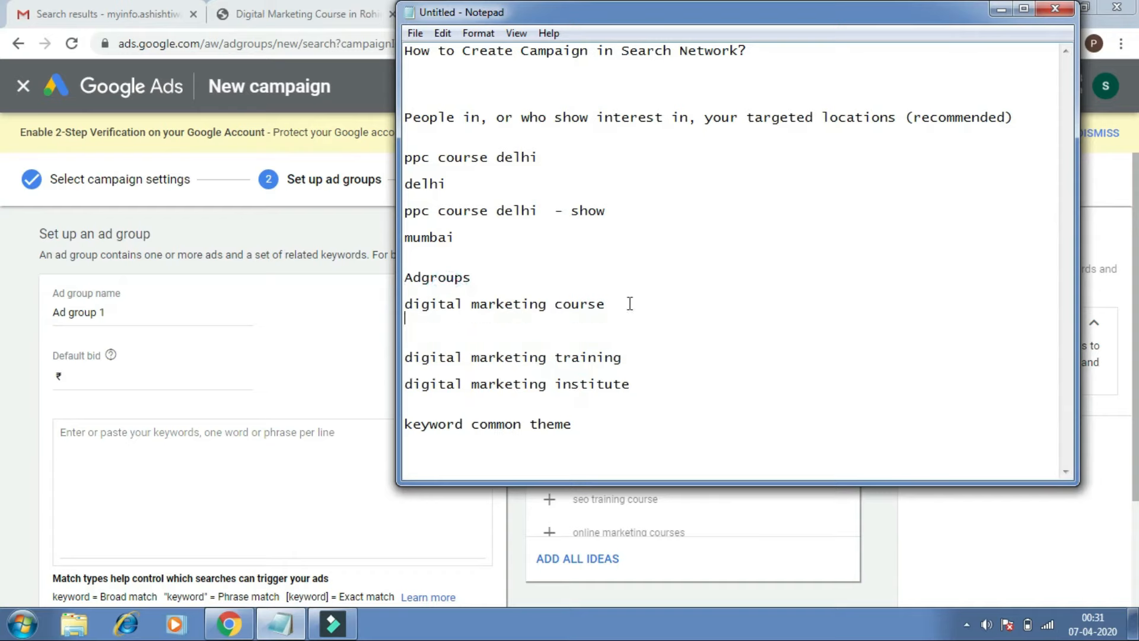
{"action": "type", "text": "best digital marketing course"}
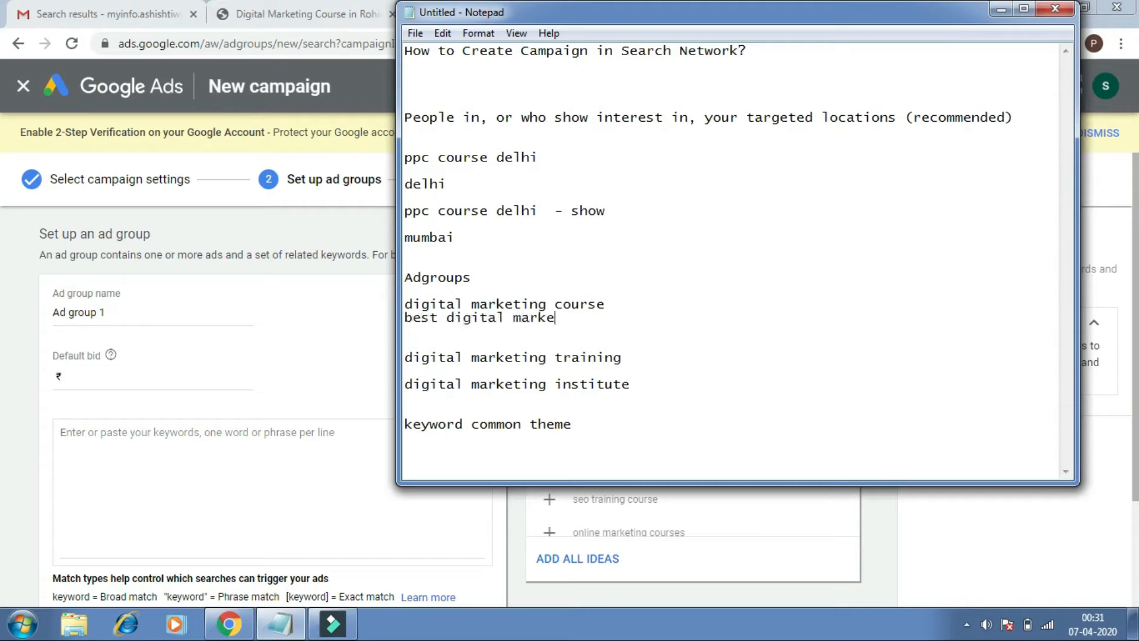
{"action": "key", "text": "Return"}
{"action": "type", "text": "top digital marketing course"}
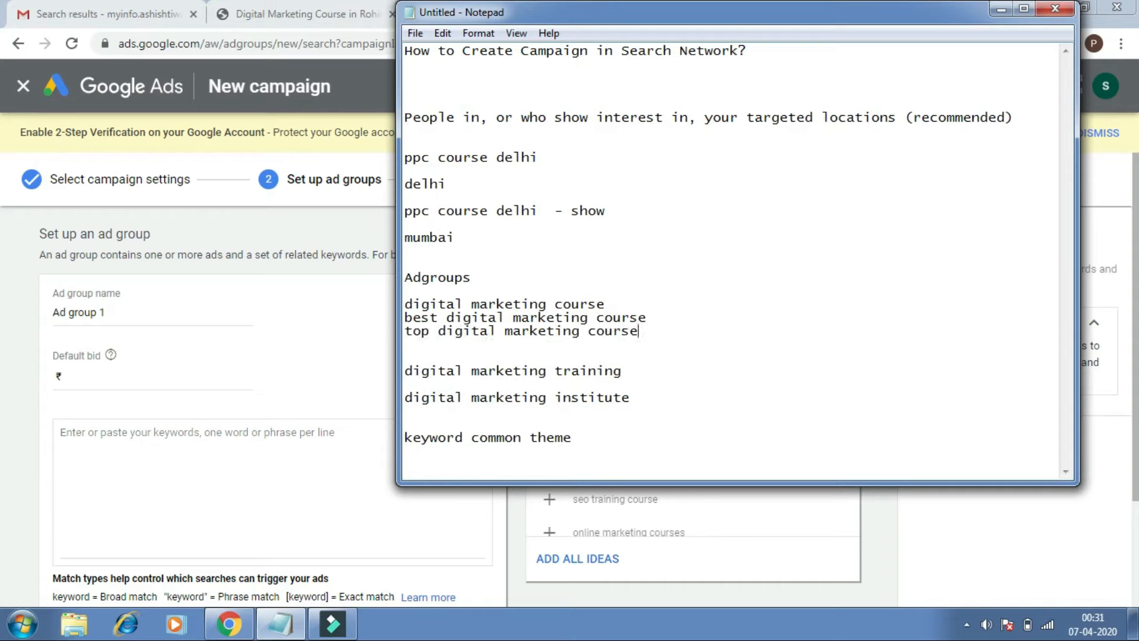
Highlight the three course keywords in the note to go over them as one ad group.
{"action": "left_click_drag", "start_coordinate": [661, 334], "coordinate": [458, 318]}
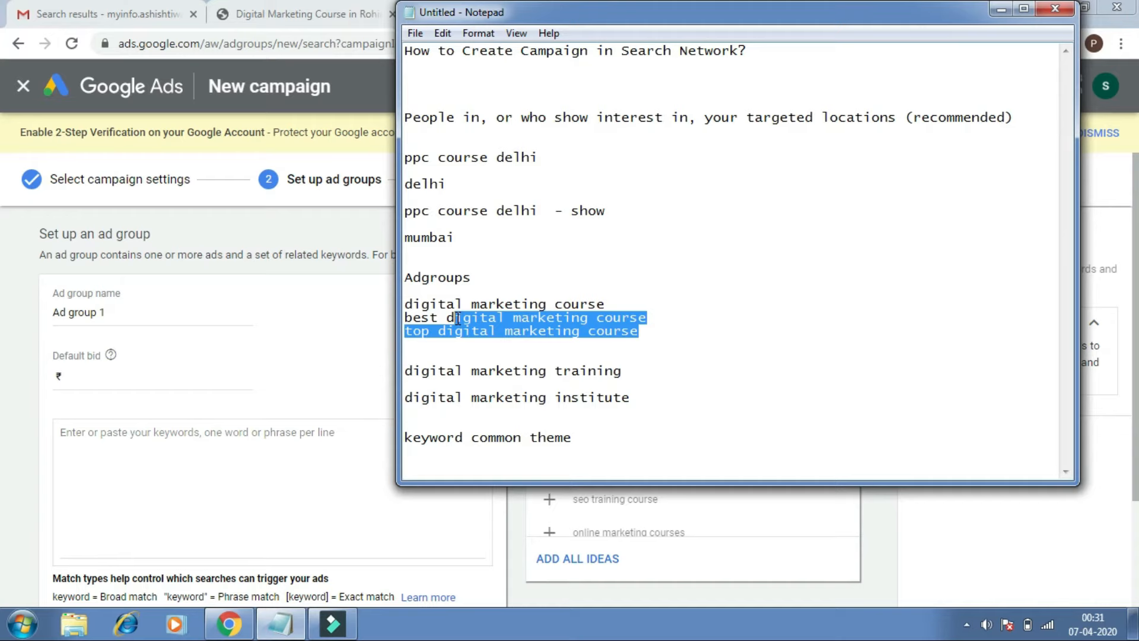
{"action": "left_click", "coordinate": [459, 319]}
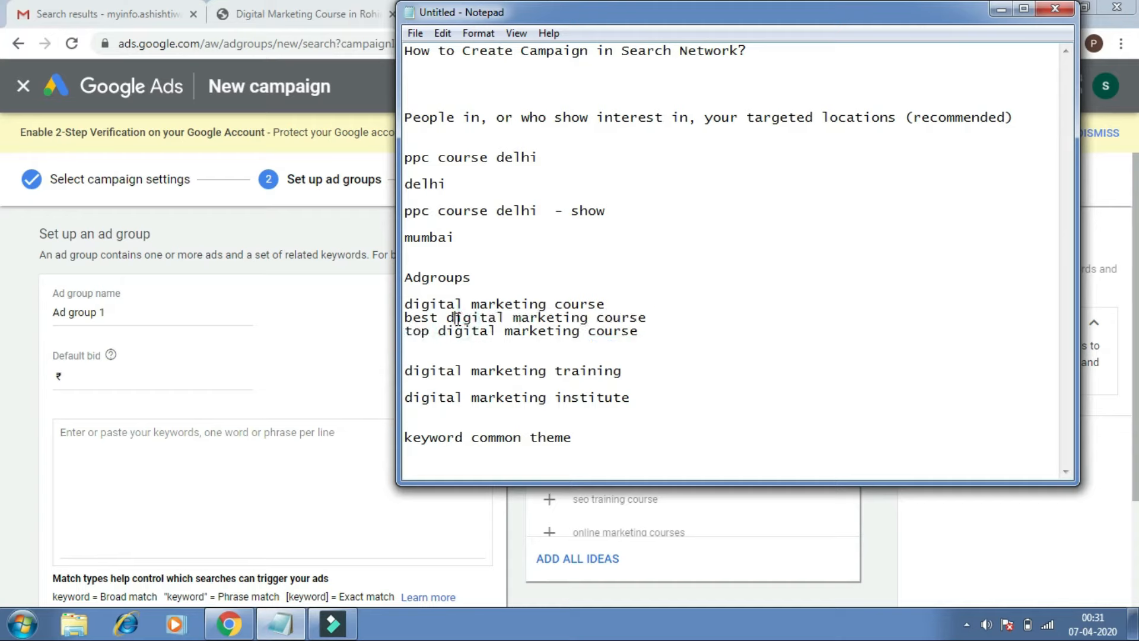
{"action": "left_click_drag", "start_coordinate": [641, 330], "coordinate": [402, 302]}
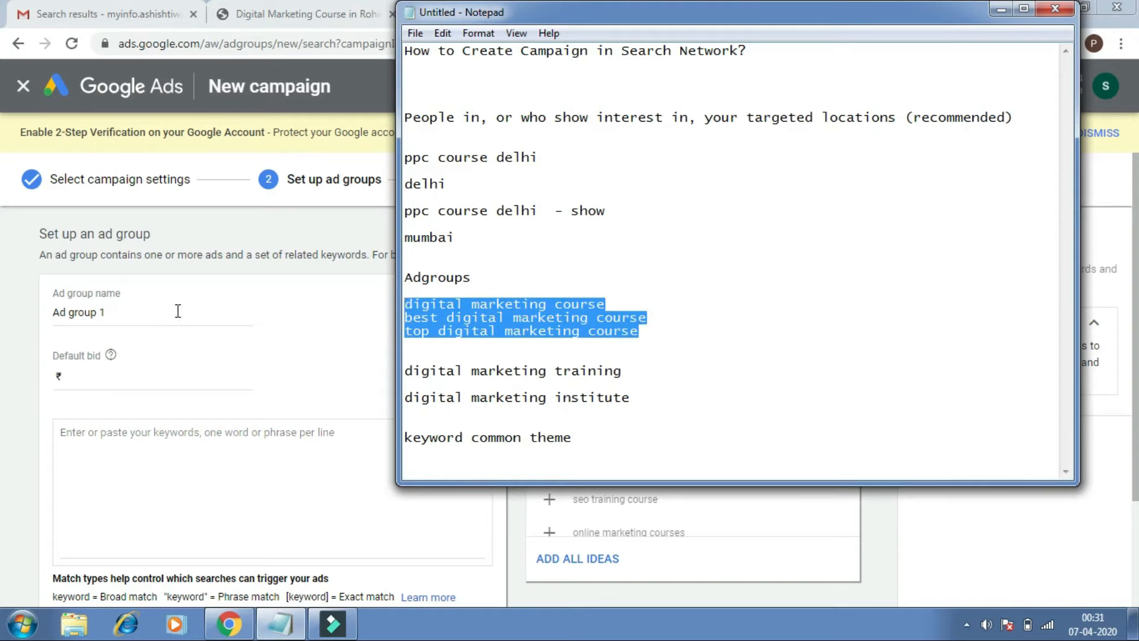
{"action": "left_click", "coordinate": [542, 319]}
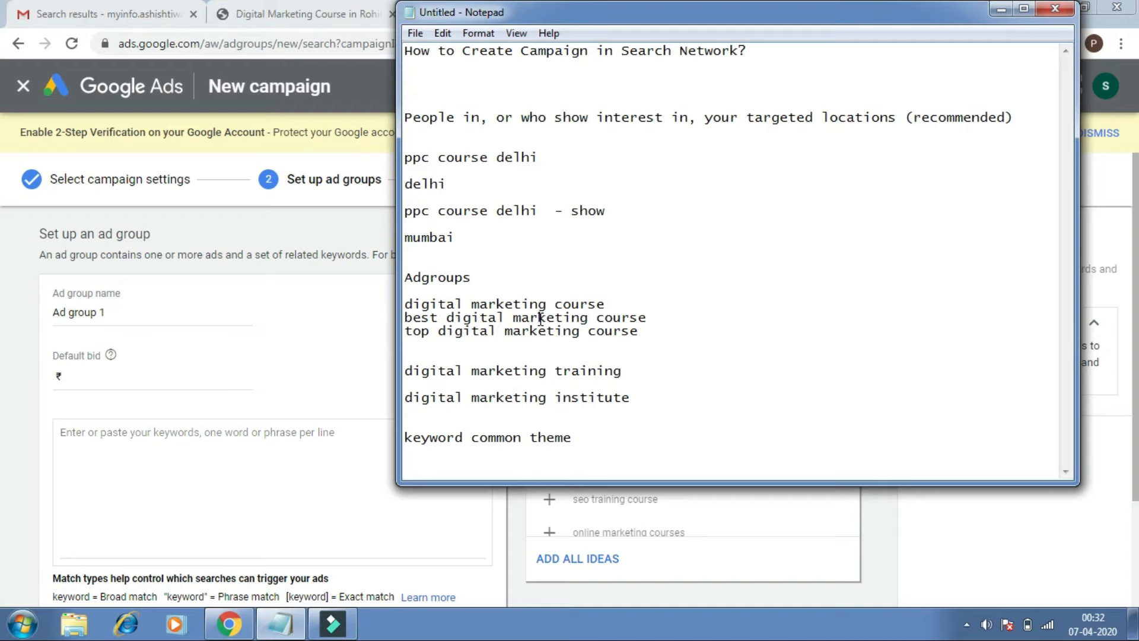
{"action": "left_click", "coordinate": [609, 333]}
Switch back to the Google Ads campaign setup and name the ad group "digital marketing course".
{"action": "left_click", "coordinate": [188, 315]}
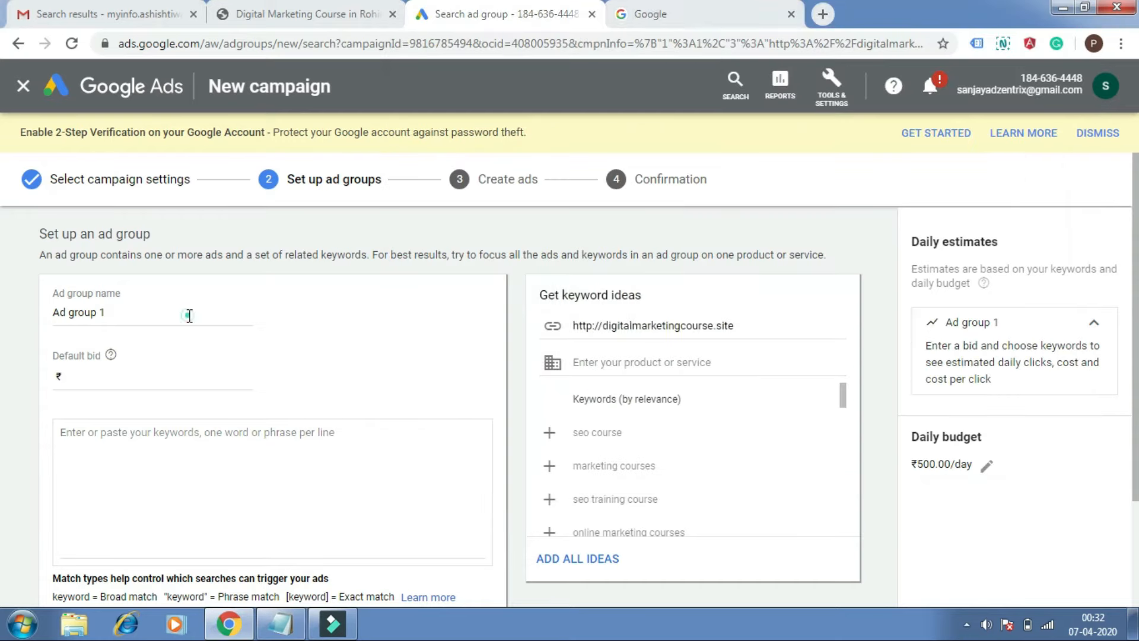
{"action": "left_click_drag", "start_coordinate": [189, 316], "coordinate": [22, 312]}
{"action": "type", "text": "digig"}
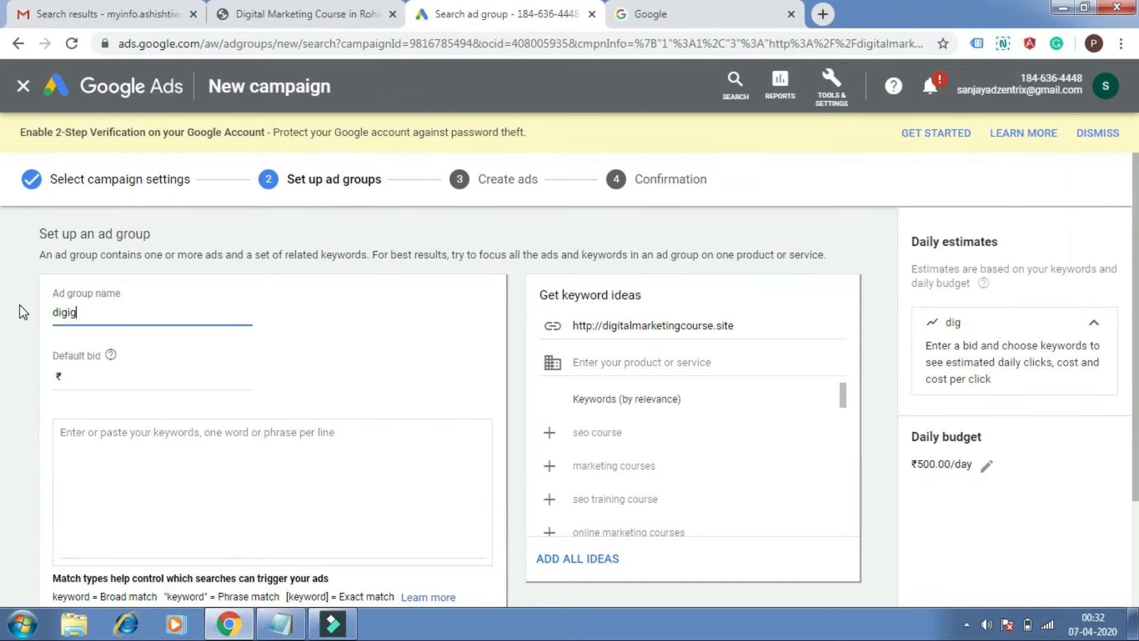
{"action": "key", "text": "BackSpace"}
{"action": "type", "text": "ital marketing cour"}
{"action": "key", "text": "BackSpace"}
{"action": "type", "text": "rse"}
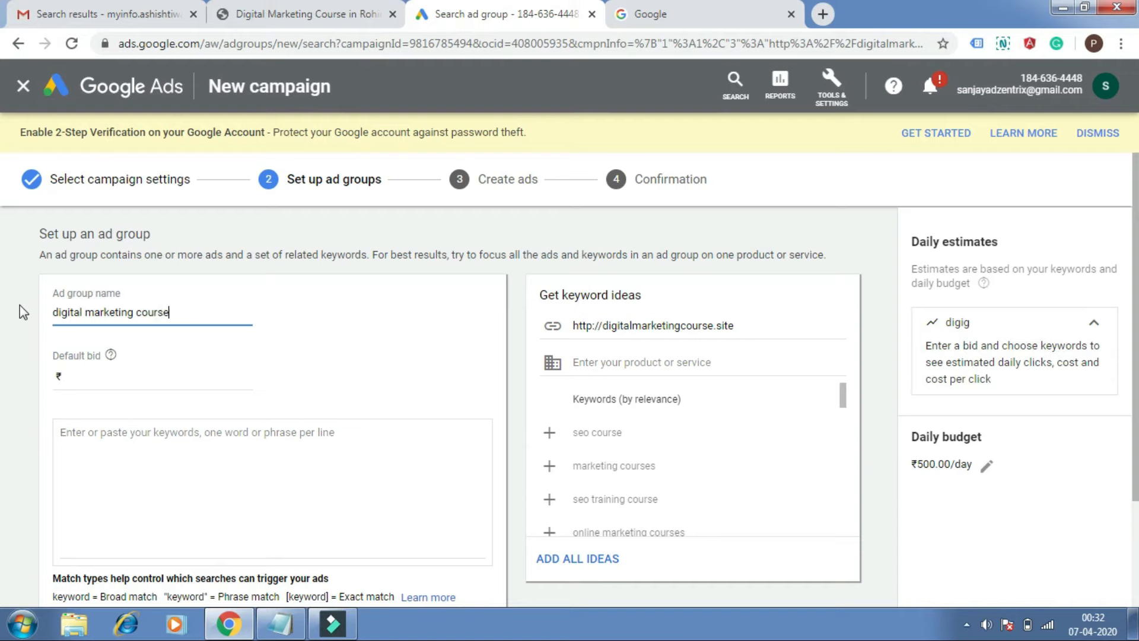
Set the ad group's default bid to ₹10.
{"action": "left_click", "coordinate": [121, 381]}
{"action": "type", "text": "10"}
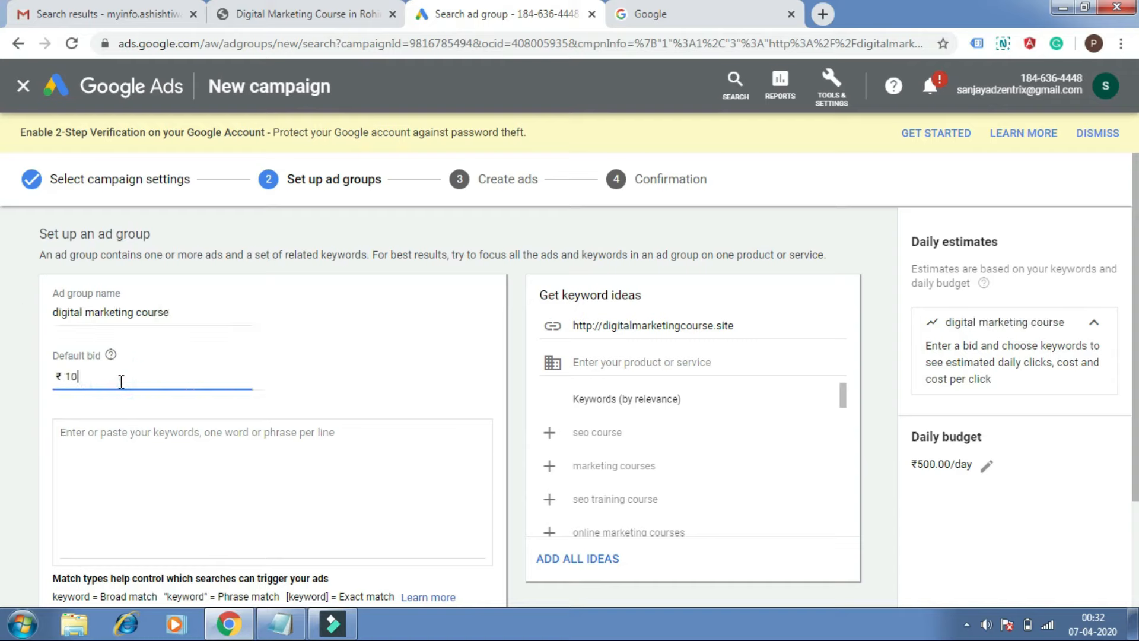
{"action": "left_click", "coordinate": [154, 440]}
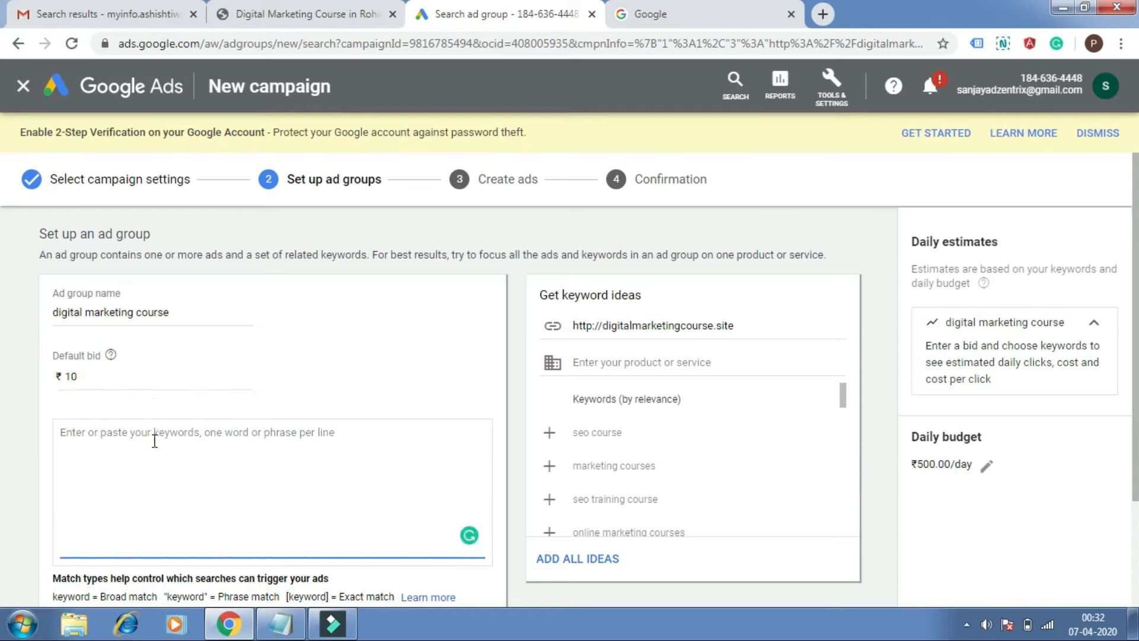
{"action": "left_click_drag", "start_coordinate": [112, 378], "coordinate": [68, 379]}
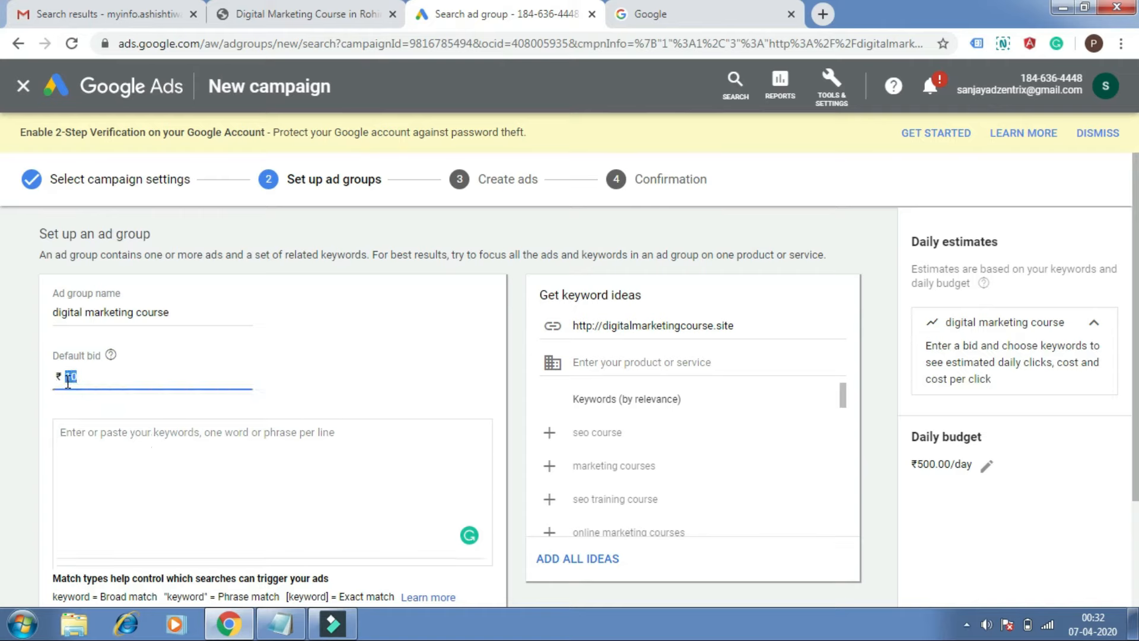
Enter the ad group's keywords "digital marketing course" and "best digital marketing course" on separate lines.
{"action": "left_click", "coordinate": [143, 444]}
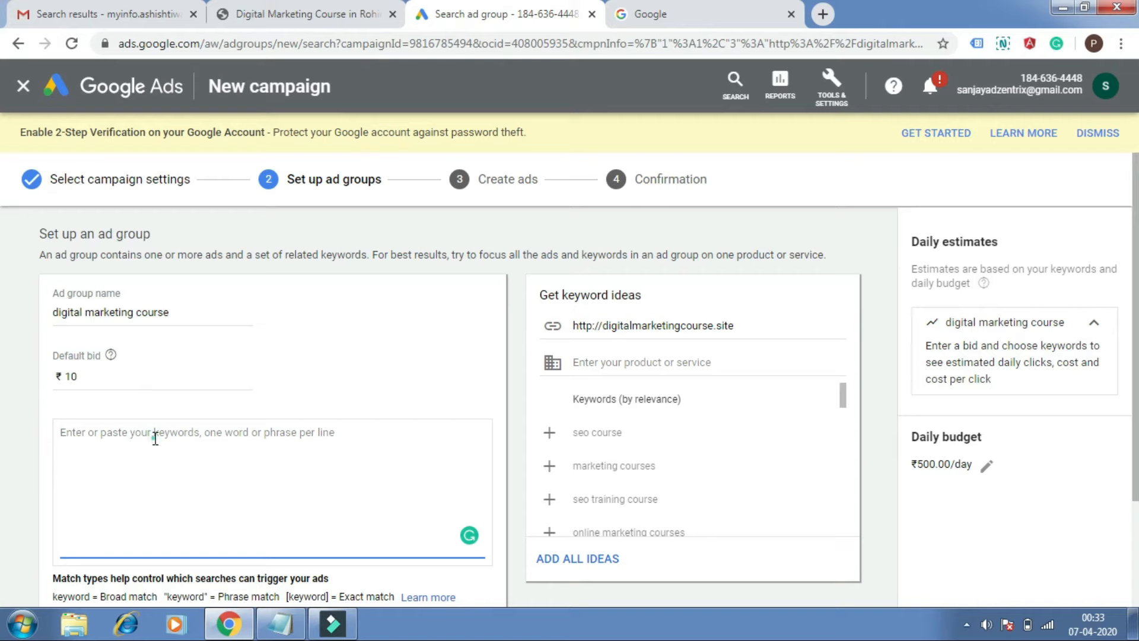
{"action": "type", "text": "digital marketing course"}
{"action": "key", "text": "Return"}
{"action": "key", "text": "BackSpace"}
{"action": "type", "text": "base"}
{"action": "key", "text": "BackSpace"}
{"action": "key", "text": "BackSpace"}
{"action": "key", "text": "BackSpace"}
{"action": "key", "text": "BackSpace"}
{"action": "key", "text": "Return"}
{"action": "type", "text": "digit"}
{"action": "key", "text": "BackSpace"}
{"action": "key", "text": "BackSpace"}
{"action": "key", "text": "BackSpace"}
{"action": "key", "text": "BackSpace"}
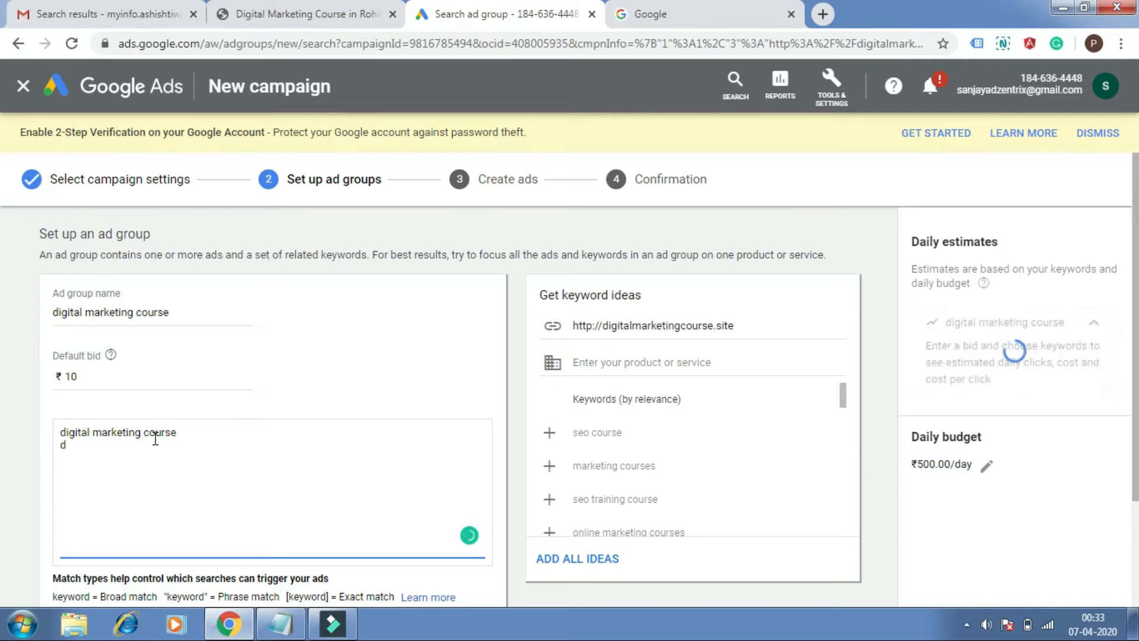
{"action": "type", "text": "igital marketing"}
{"action": "key", "text": "BackSpace"}
{"action": "key", "text": "BackSpace"}
{"action": "key", "text": "BackSpace"}
{"action": "key", "text": "BackSpace"}
{"action": "key", "text": "BackSpace"}
{"action": "key", "text": "BackSpace"}
{"action": "key", "text": "BackSpace"}
{"action": "key", "text": "BackSpace"}
{"action": "key", "text": "BackSpace"}
{"action": "key", "text": "BackSpace"}
{"action": "key", "text": "BackSpace"}
{"action": "key", "text": "BackSpace"}
{"action": "key", "text": "BackSpace"}
{"action": "key", "text": "BackSpace"}
{"action": "key", "text": "BackSpace"}
{"action": "key", "text": "BackSpace"}
{"action": "key", "text": "BackSpace"}
{"action": "type", "text": "best digital marketing"}
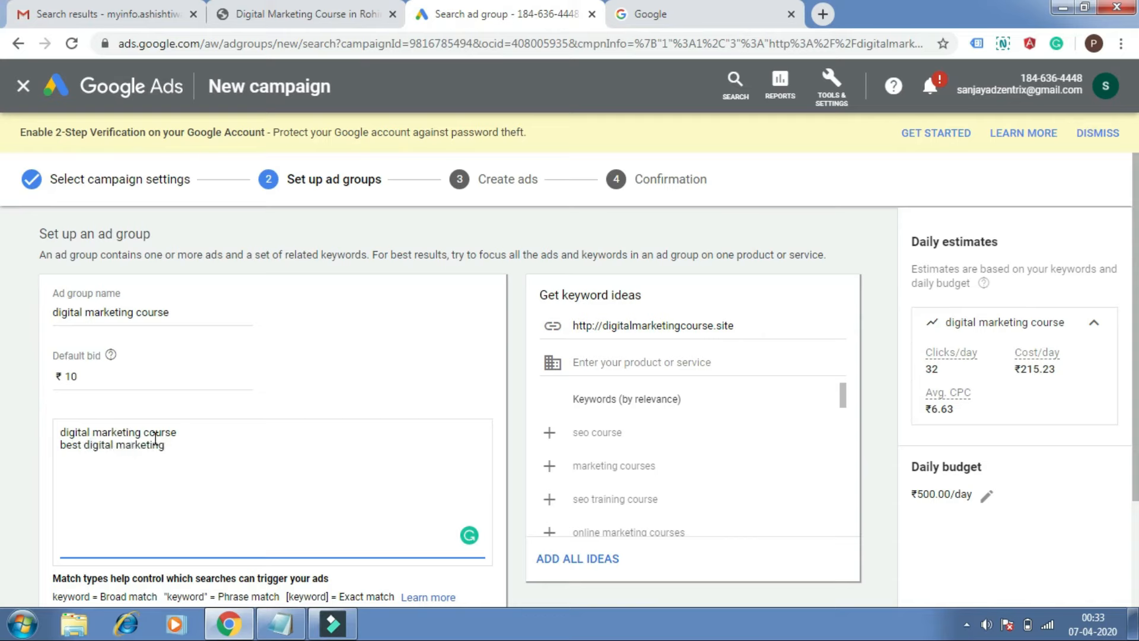
{"action": "type", "text": " course"}
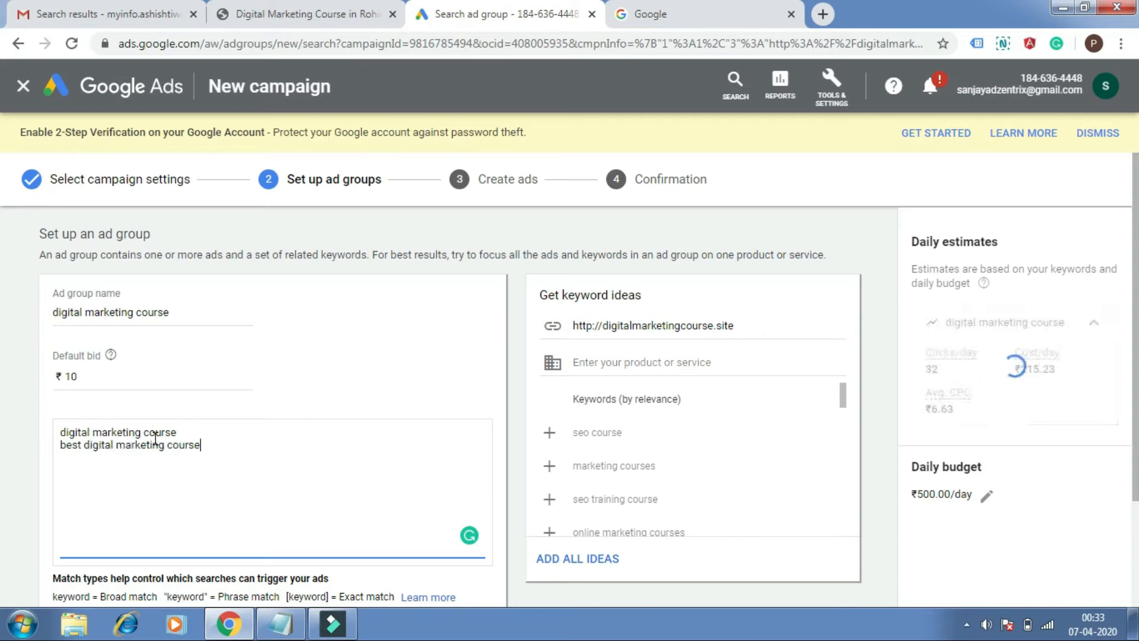
Make both keywords exact match by enclosing each in square brackets.
{"action": "type", "text": "}"}
{"action": "key", "text": "BackSpace"}
{"action": "type", "text": "]"}
{"action": "key", "text": "Right"}
{"action": "key", "text": "Right"}
{"action": "key", "text": "Right"}
{"action": "key", "text": "Right"}
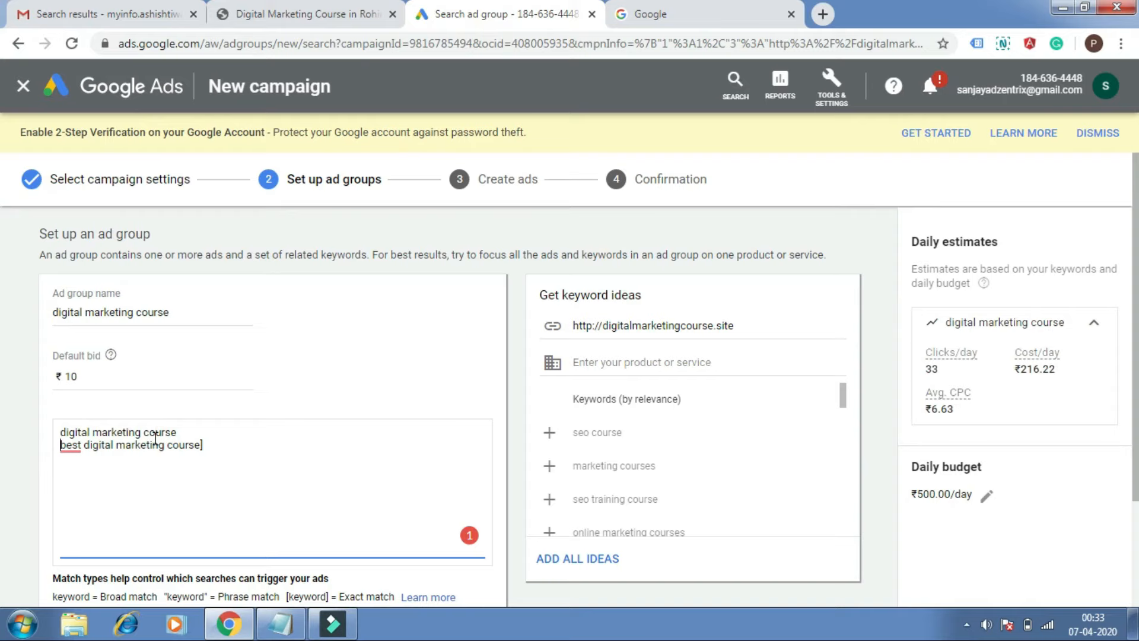
{"action": "type", "text": "["}
{"action": "left_click", "coordinate": [182, 432]}
{"action": "type", "text": "]"}
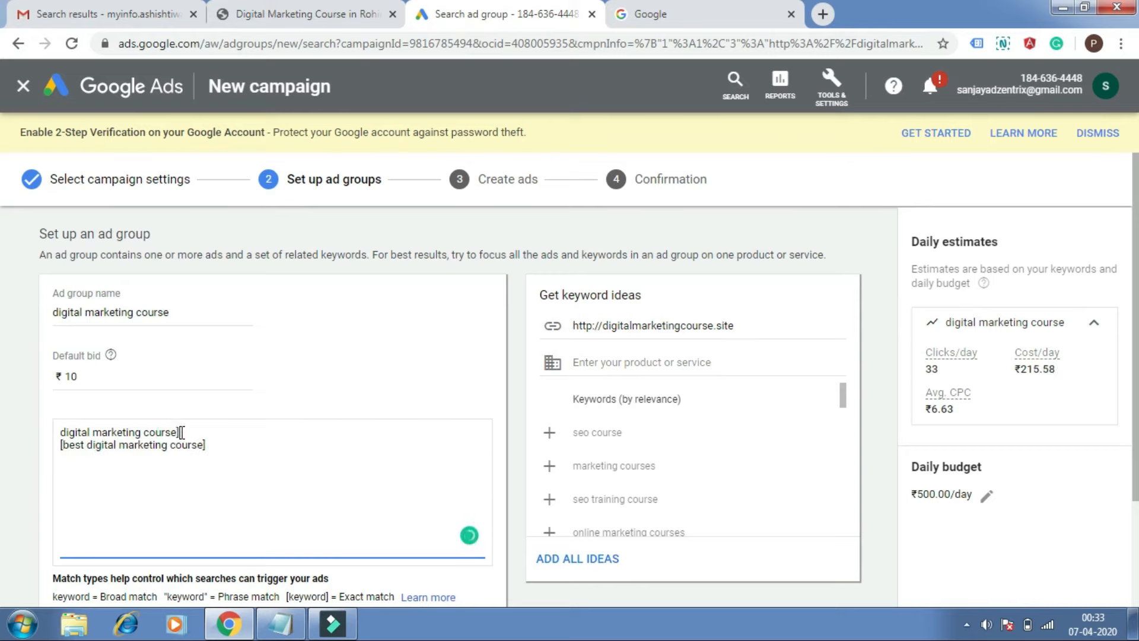
{"action": "left_click", "coordinate": [61, 432]}
{"action": "type", "text": "["}
Save the ad group, continue to ad creation and look over the ad group summary and new text ad form.
{"action": "scroll", "coordinate": [382, 460], "scroll_direction": "down", "scroll_amount": 2}
{"action": "left_click", "coordinate": [123, 537]}
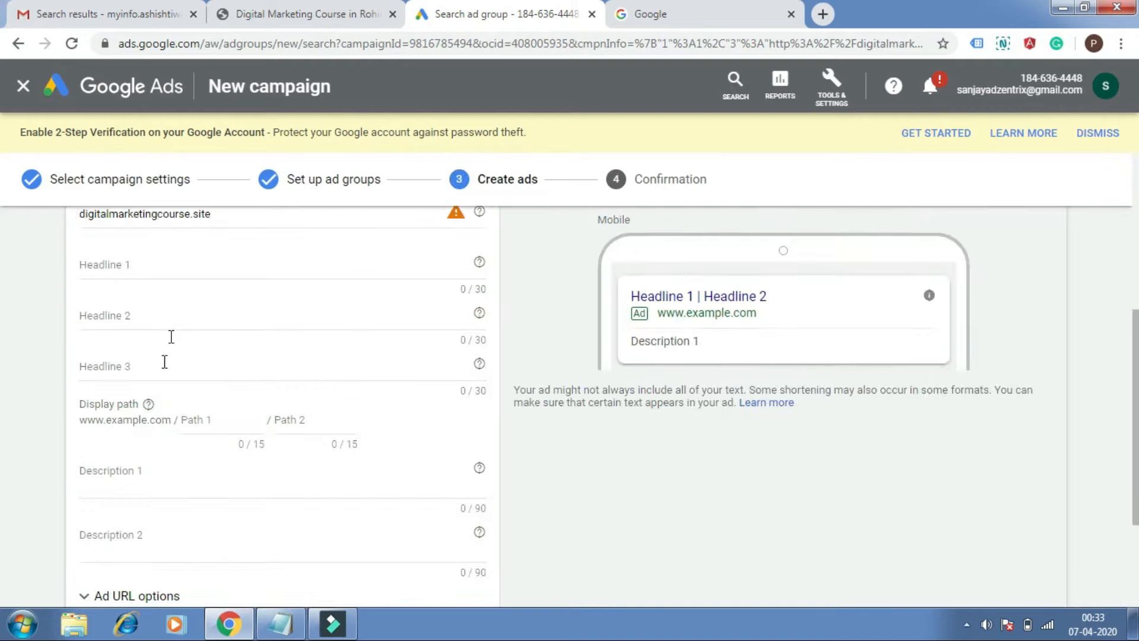
{"action": "scroll", "coordinate": [3, 374], "scroll_direction": "up", "scroll_amount": 4}
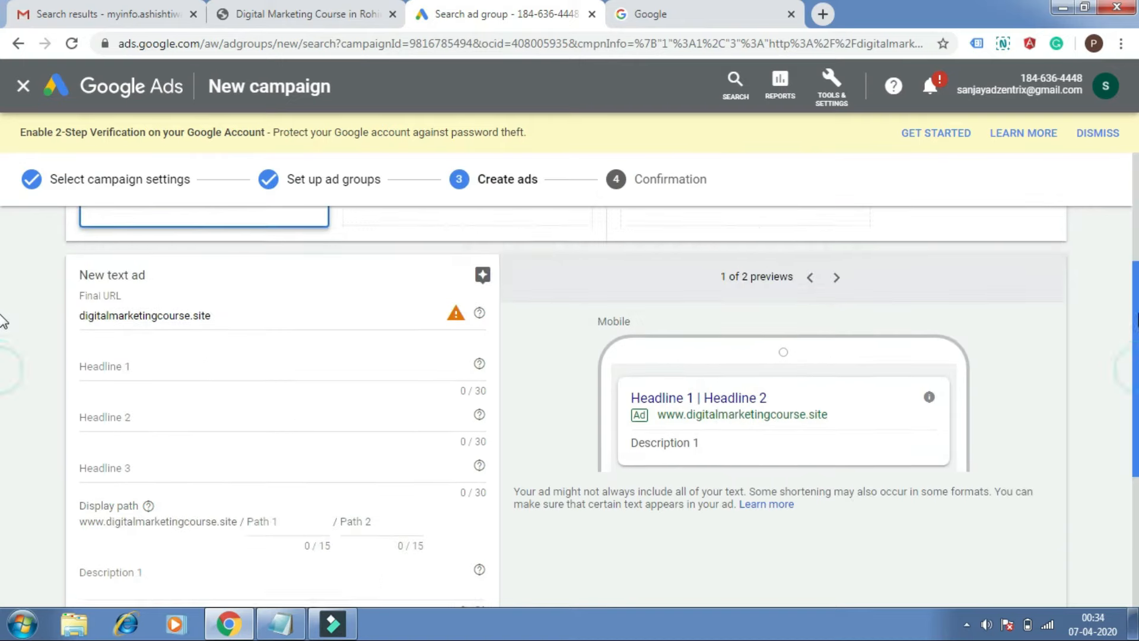
{"action": "scroll", "coordinate": [3, 267], "scroll_direction": "up", "scroll_amount": 2}
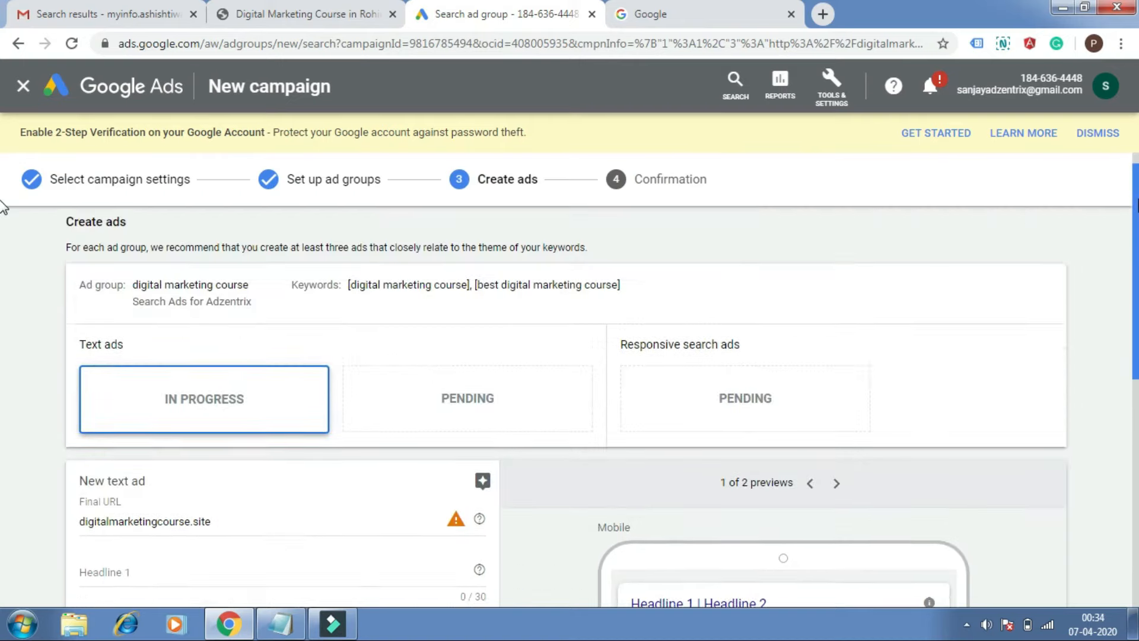
{"action": "scroll", "coordinate": [3, 225], "scroll_direction": "down", "scroll_amount": 2}
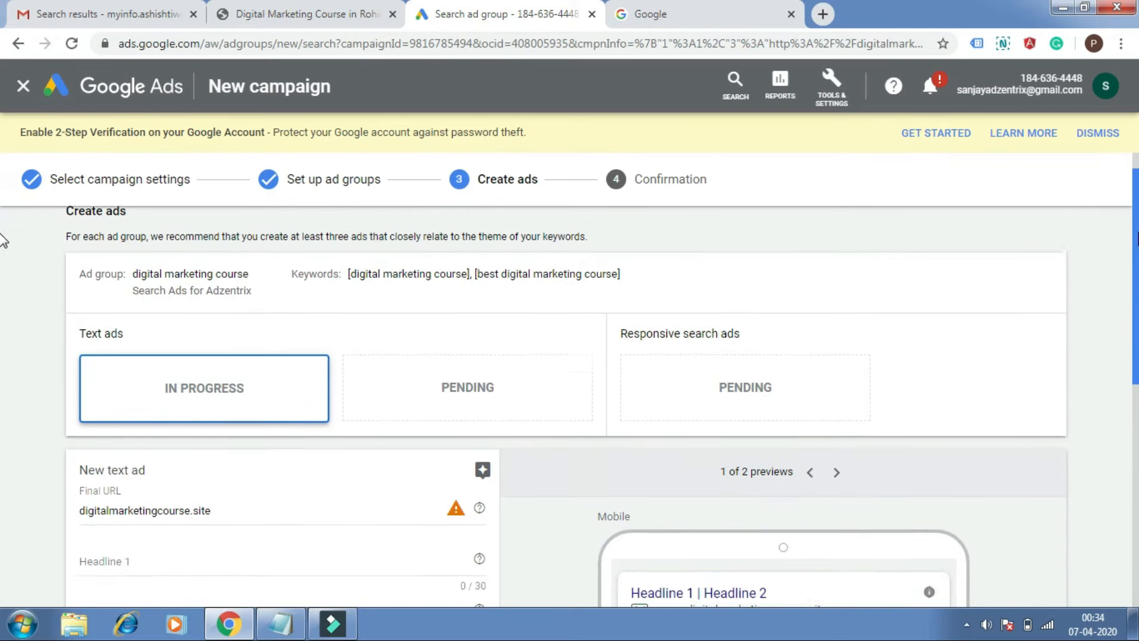
{"action": "scroll", "coordinate": [3, 252], "scroll_direction": "up", "scroll_amount": 1}
{"action": "scroll", "coordinate": [3, 285], "scroll_direction": "down", "scroll_amount": 3}
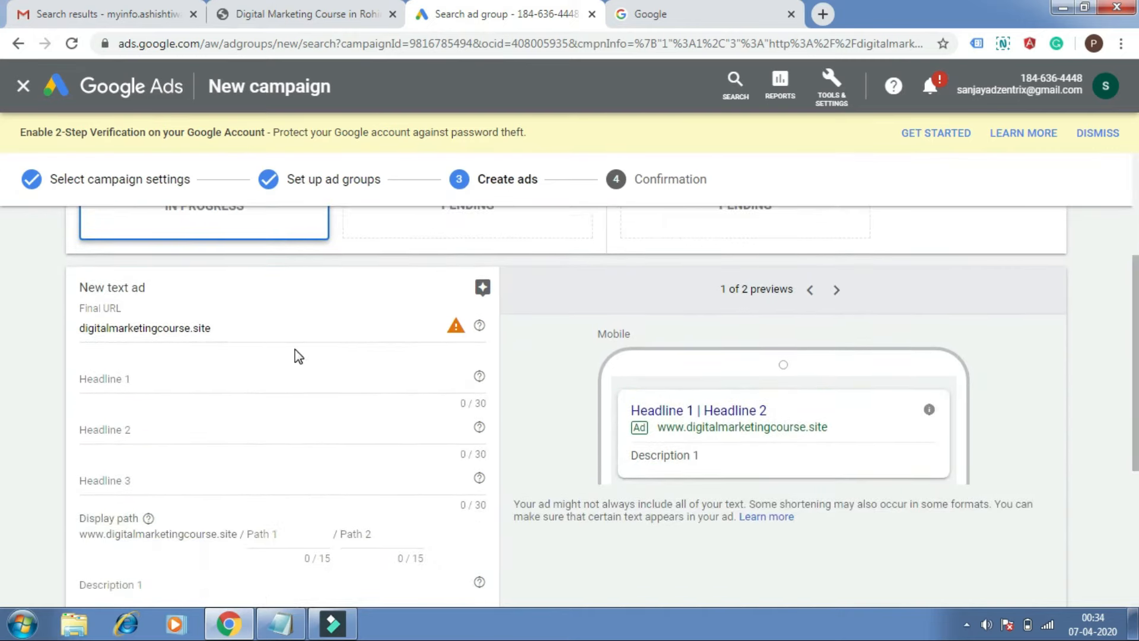
{"action": "left_click", "coordinate": [276, 337]}
{"action": "left_click", "coordinate": [269, 10]}
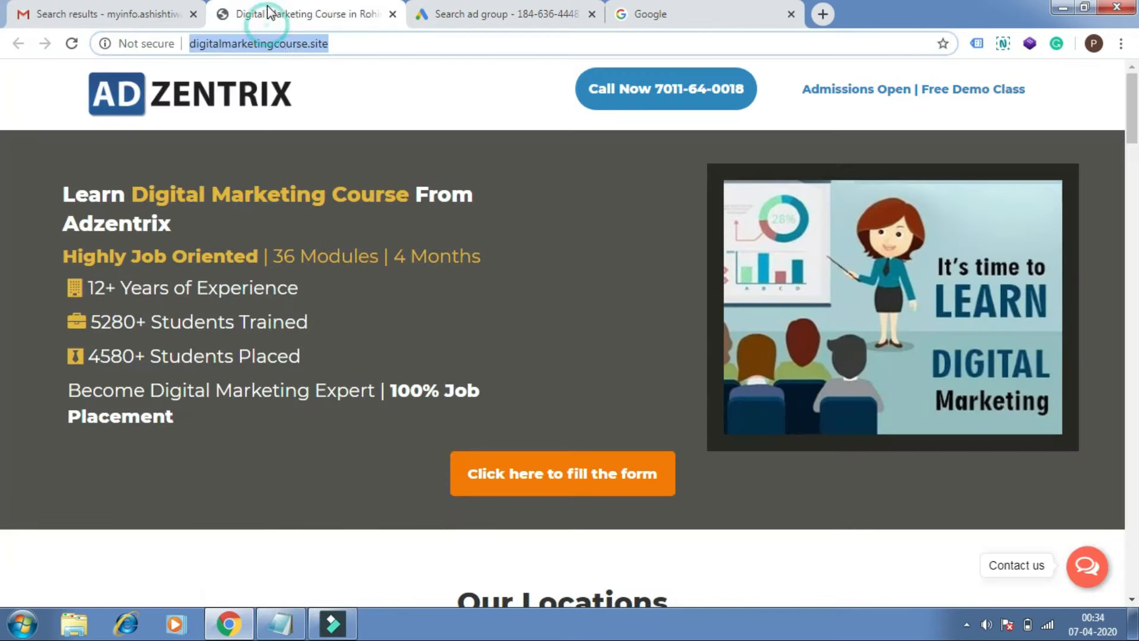
{"action": "key", "text": "ctrl+c"}
{"action": "left_click", "coordinate": [468, 12]}
{"action": "key", "text": "ctrl+v"}
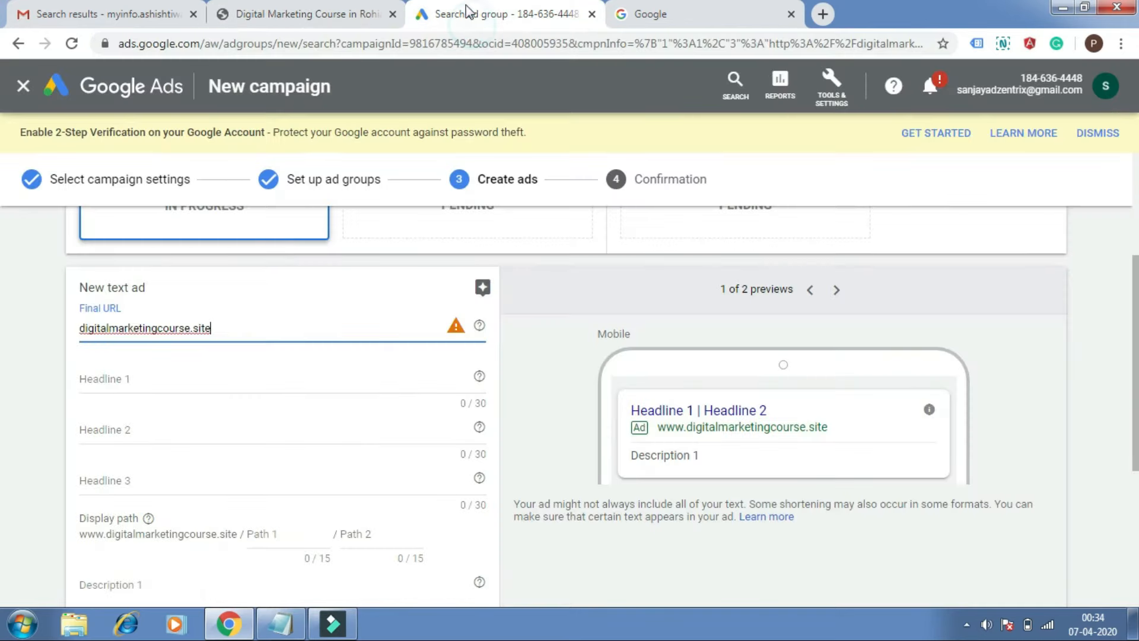
{"action": "left_click_drag", "start_coordinate": [236, 330], "coordinate": [5, 346]}
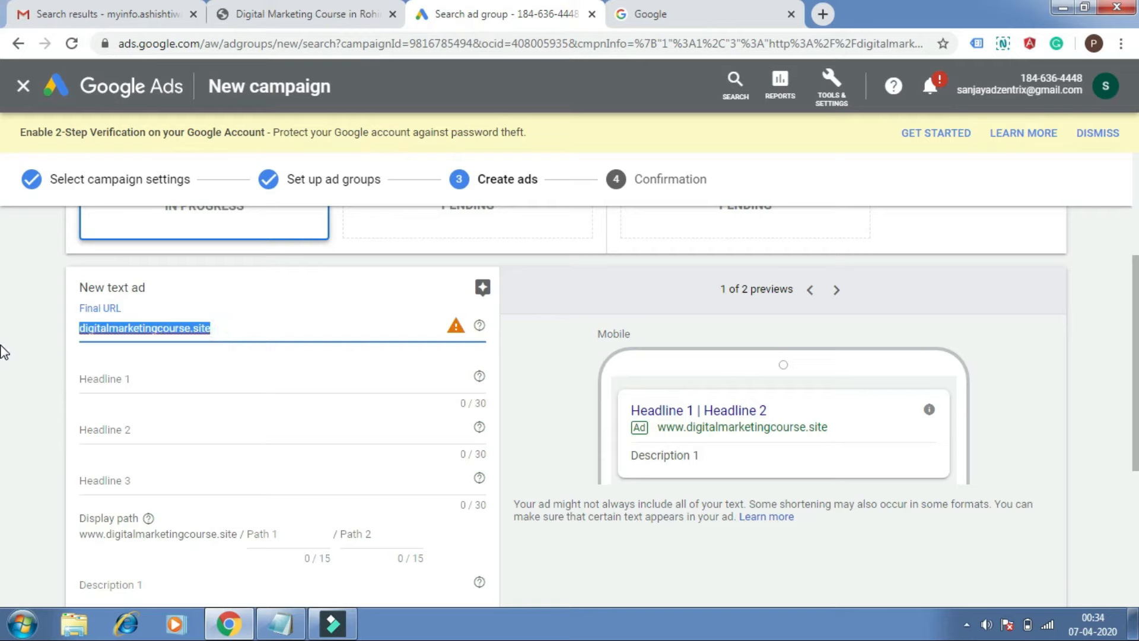
{"action": "key", "text": "ctrl+v"}
{"action": "left_click", "coordinate": [285, 373]}
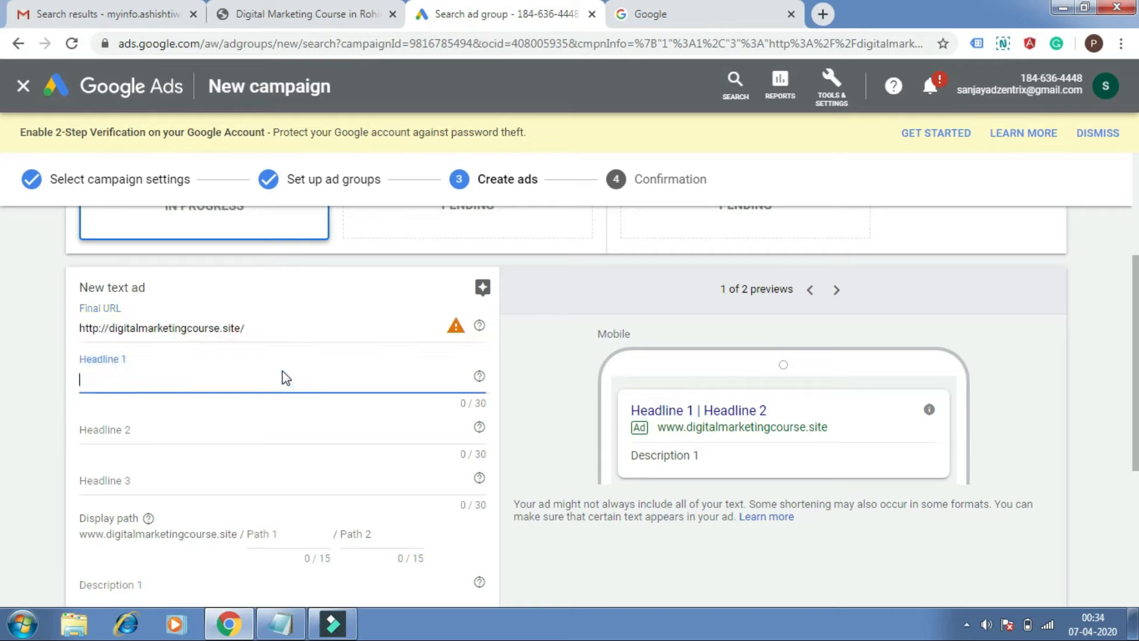
Examine the warning attached to the text ad's final URL.
{"action": "mouse_move", "coordinate": [455, 327]}
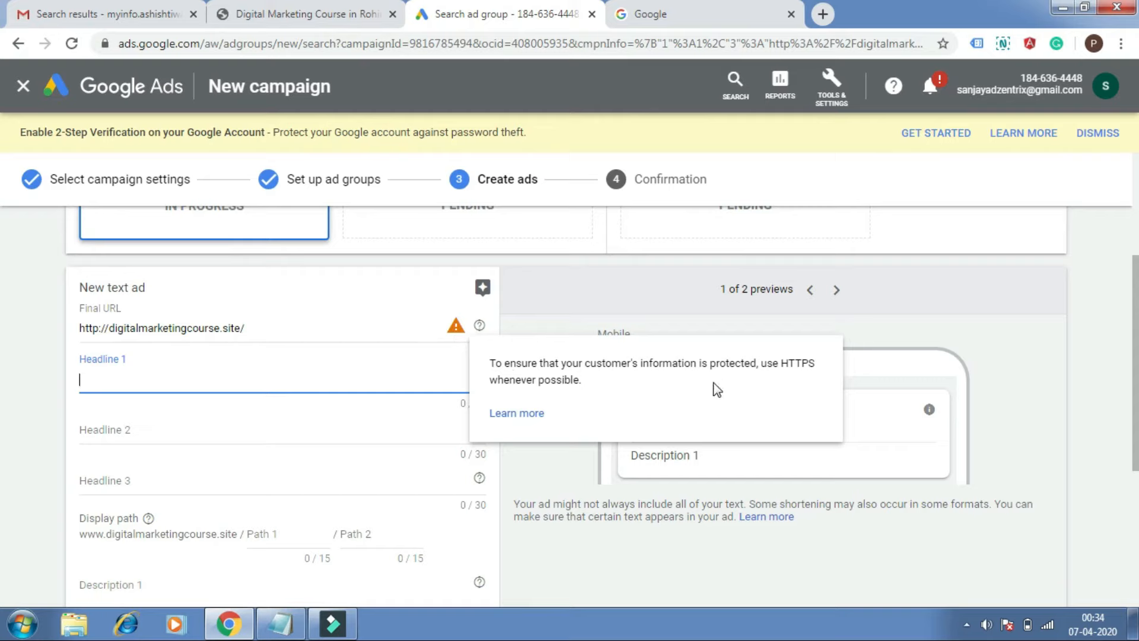
{"action": "left_click_drag", "start_coordinate": [596, 381], "coordinate": [491, 364]}
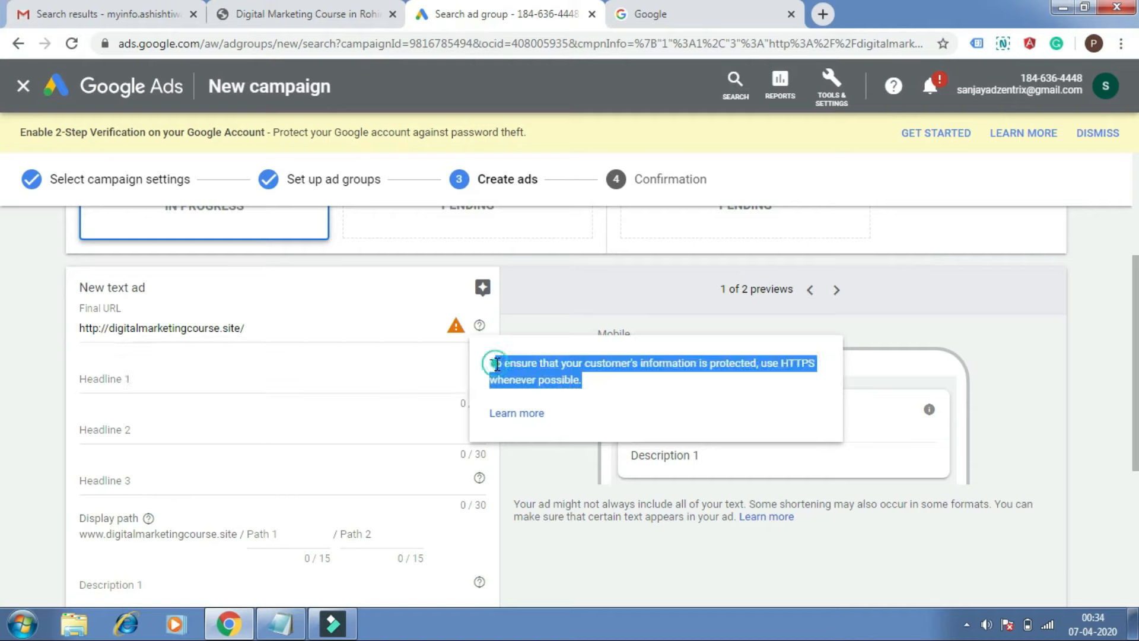
Dismiss the final URL warning and set Headline 1 to "Best Digital Marketing Course".
{"action": "left_click", "coordinate": [492, 364]}
{"action": "left_click", "coordinate": [375, 334]}
{"action": "left_click", "coordinate": [339, 386]}
{"action": "type", "text": "Digital"}
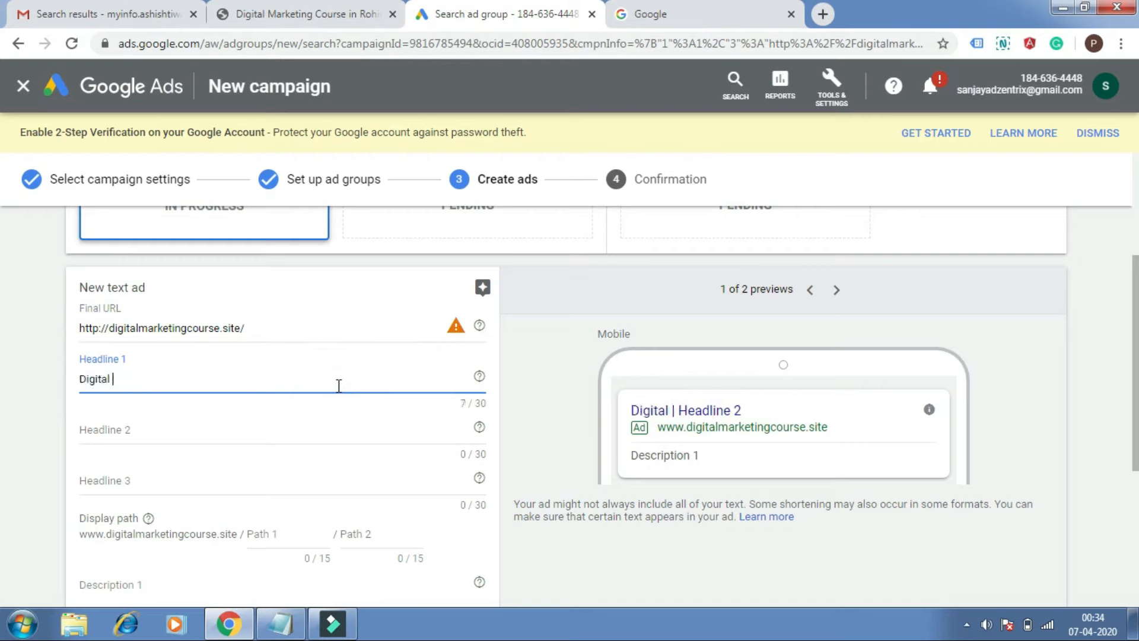
{"action": "key", "text": "ctrl+a"}
{"action": "key", "text": "BackSpace"}
{"action": "type", "text": "Bes"}
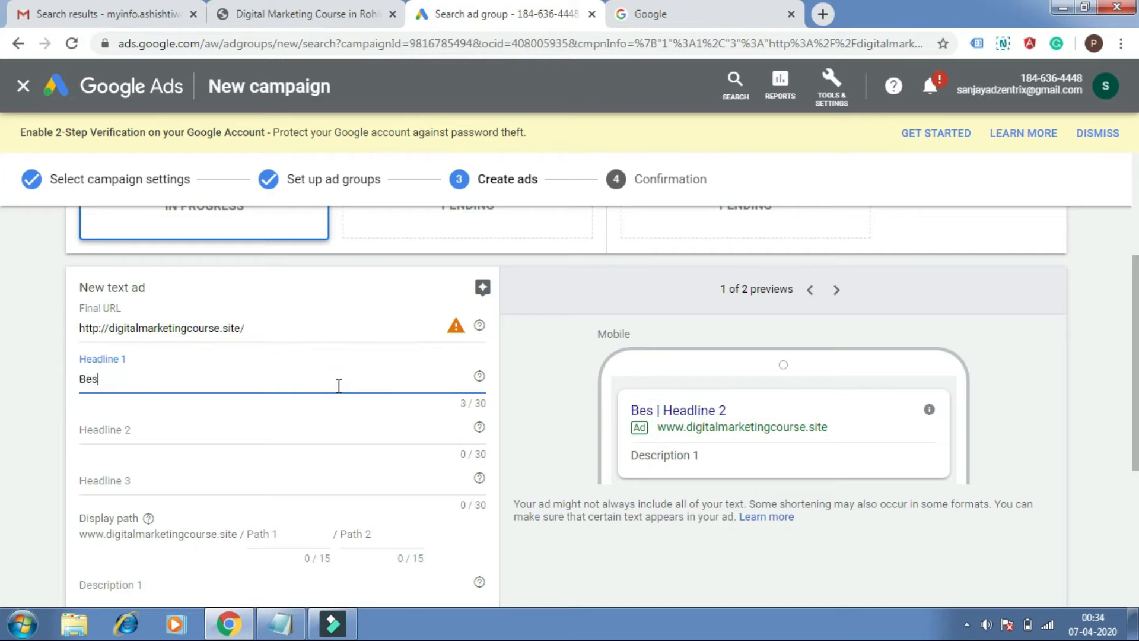
{"action": "type", "text": "t Digital "}
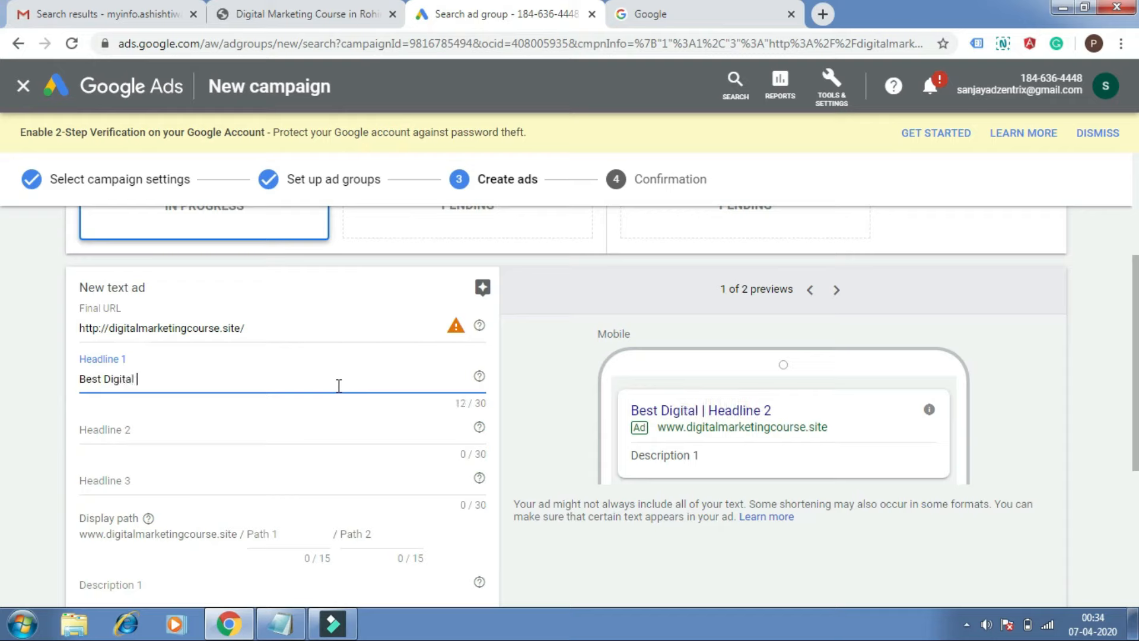
{"action": "type", "text": "Marketing Course"}
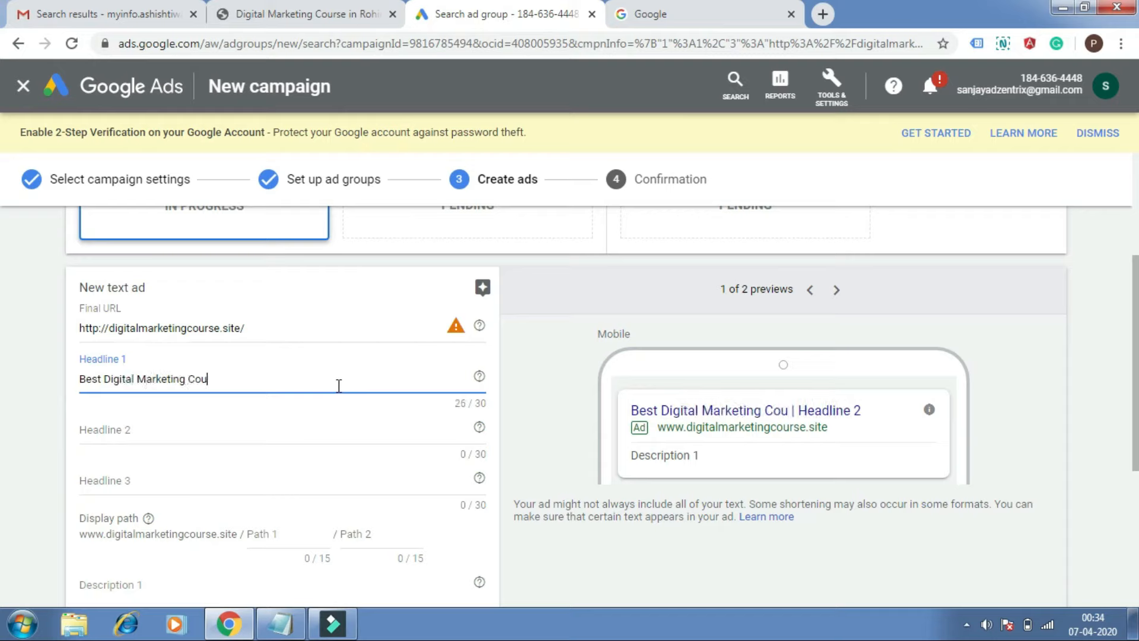
Set Headline 2 of the text ad to "100% Job placement".
{"action": "left_click", "coordinate": [328, 432]}
{"action": "type", "text": "100"}
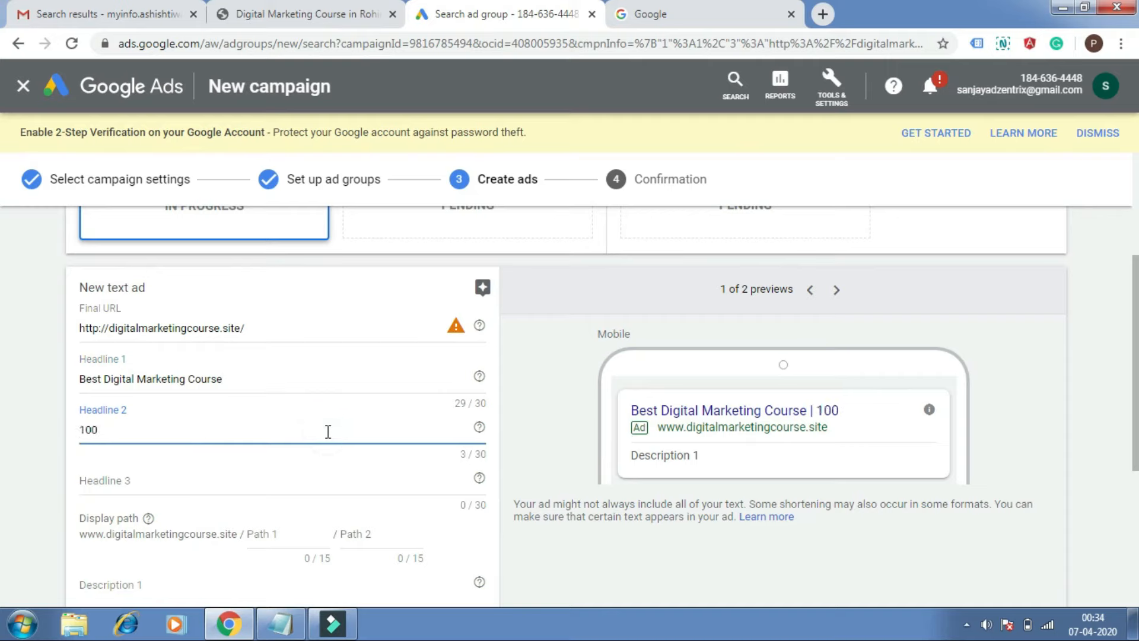
{"action": "type", "text": "% JOb"}
{"action": "key", "text": "BackSpace"}
{"action": "key", "text": "BackSpace"}
{"action": "type", "text": "ob plac"}
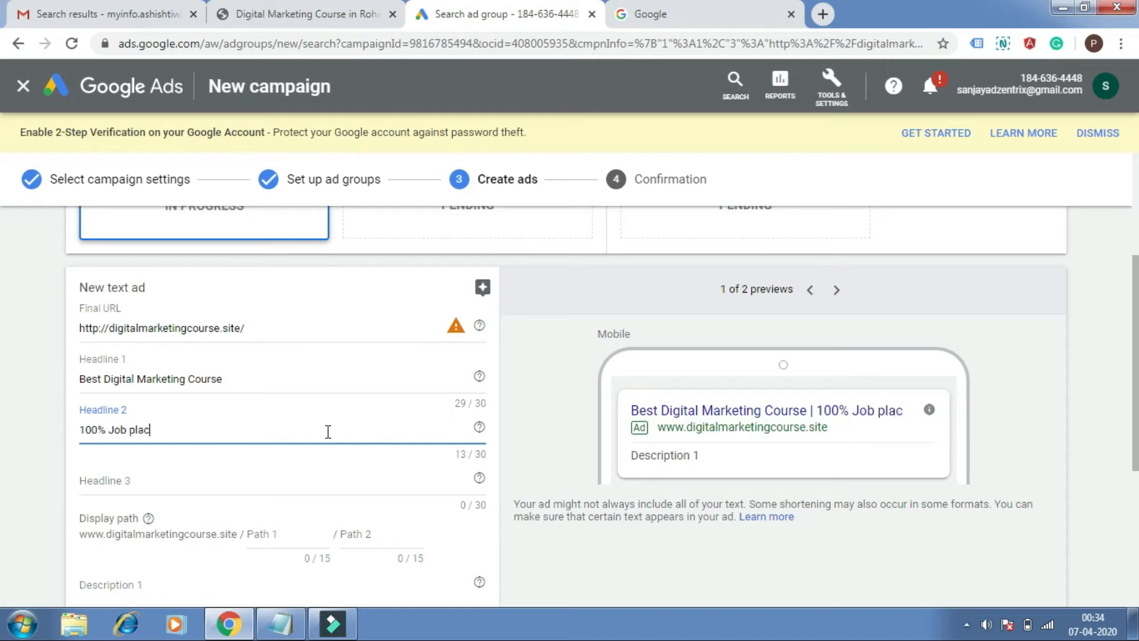
{"action": "type", "text": "ement"}
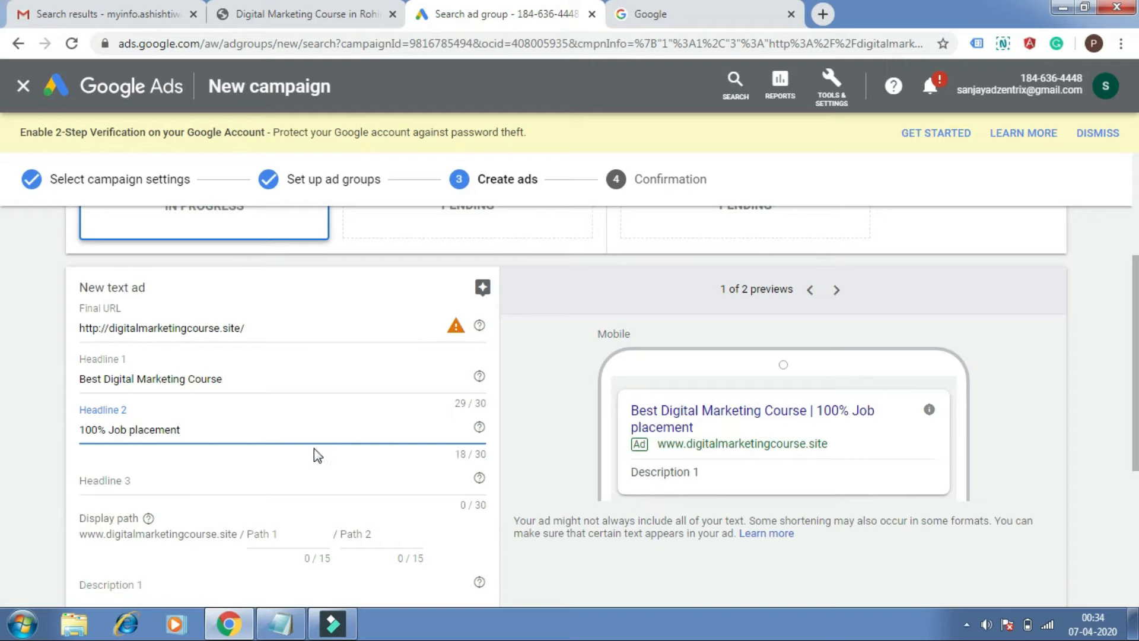
Look over the text ad's Headline 3, display path and description fields, and its final URL.
{"action": "left_click", "coordinate": [302, 463]}
{"action": "left_click", "coordinate": [308, 475]}
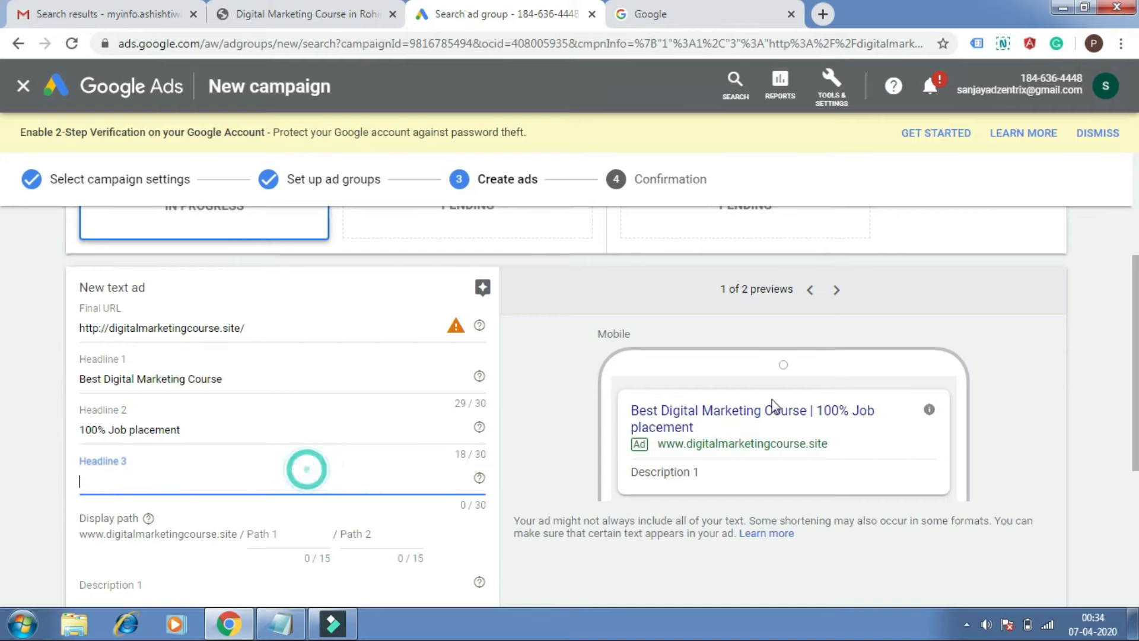
{"action": "scroll", "coordinate": [3, 389], "scroll_direction": "down", "scroll_amount": 2}
{"action": "scroll", "coordinate": [3, 389], "scroll_direction": "down", "scroll_amount": 3}
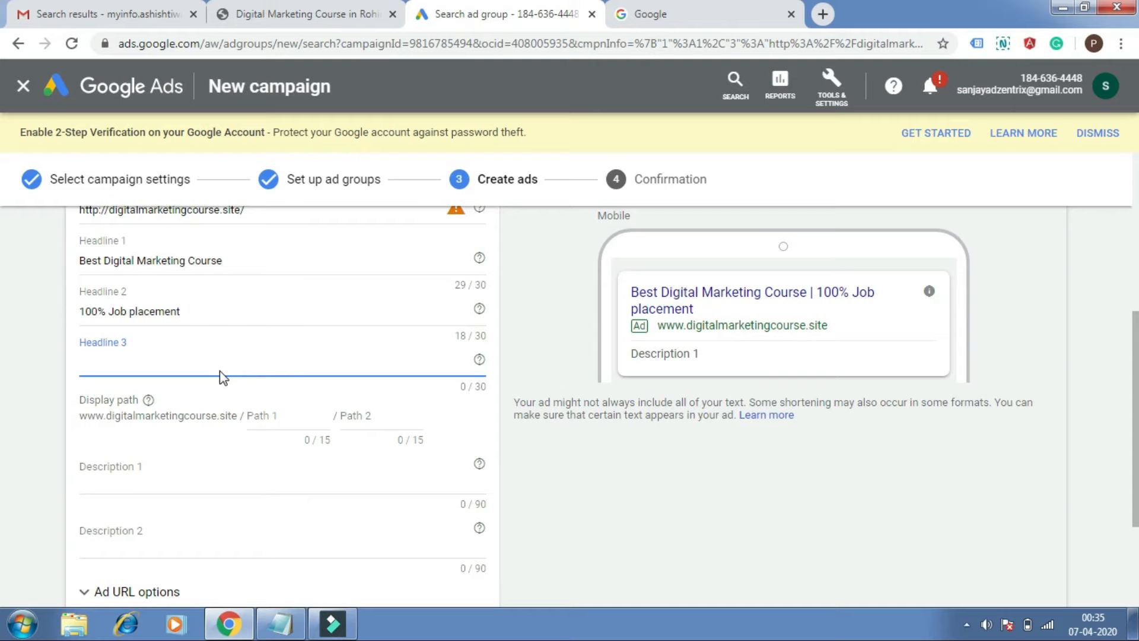
{"action": "left_click", "coordinate": [198, 476]}
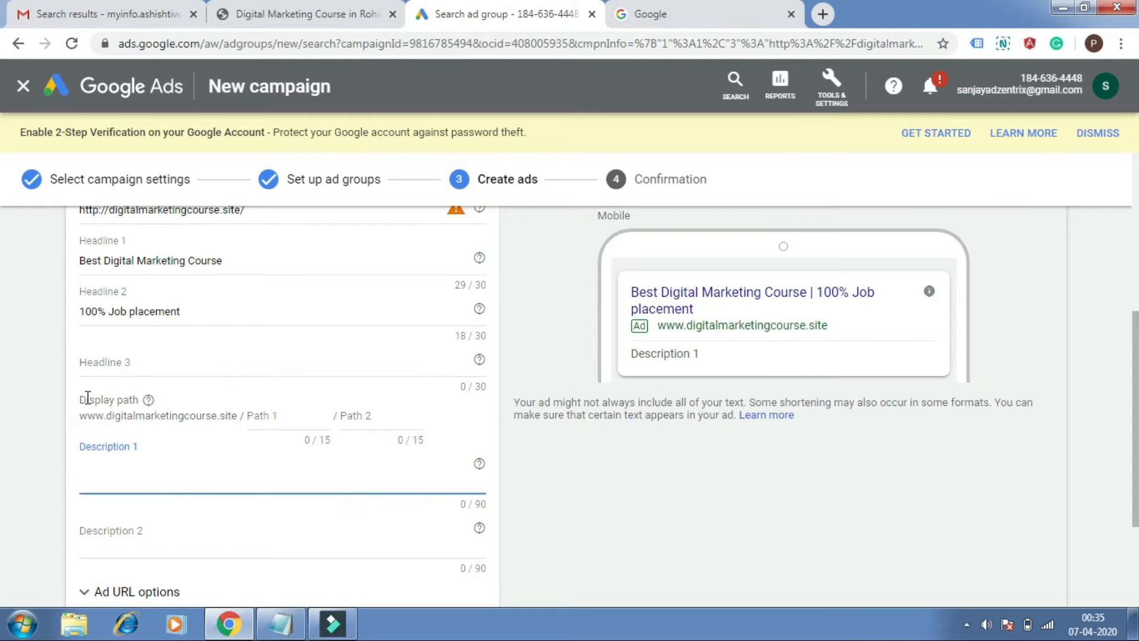
{"action": "left_click_drag", "start_coordinate": [83, 398], "coordinate": [133, 396]}
{"action": "left_click", "coordinate": [148, 417]}
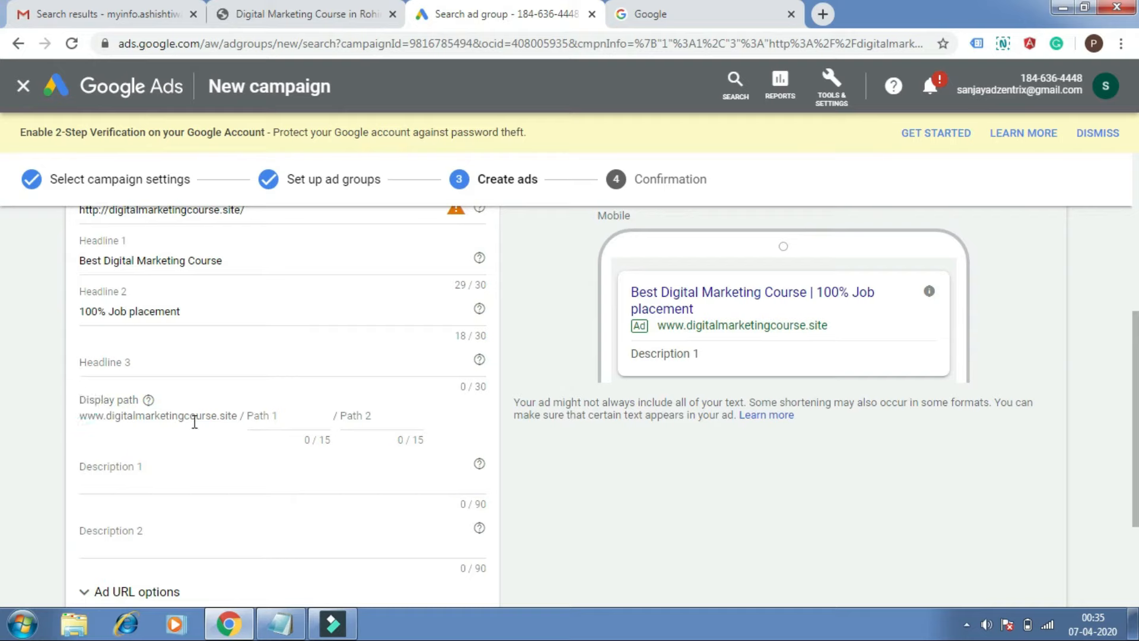
{"action": "left_click", "coordinate": [283, 417]}
{"action": "scroll", "coordinate": [2, 403], "scroll_direction": "up", "scroll_amount": 3}
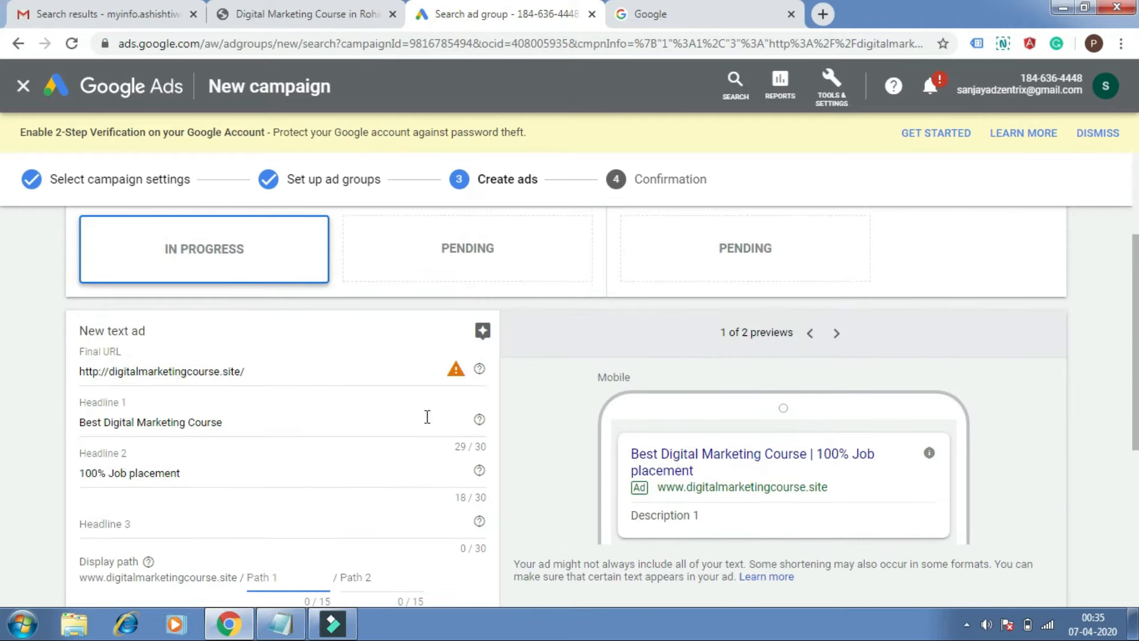
{"action": "left_click", "coordinate": [331, 373]}
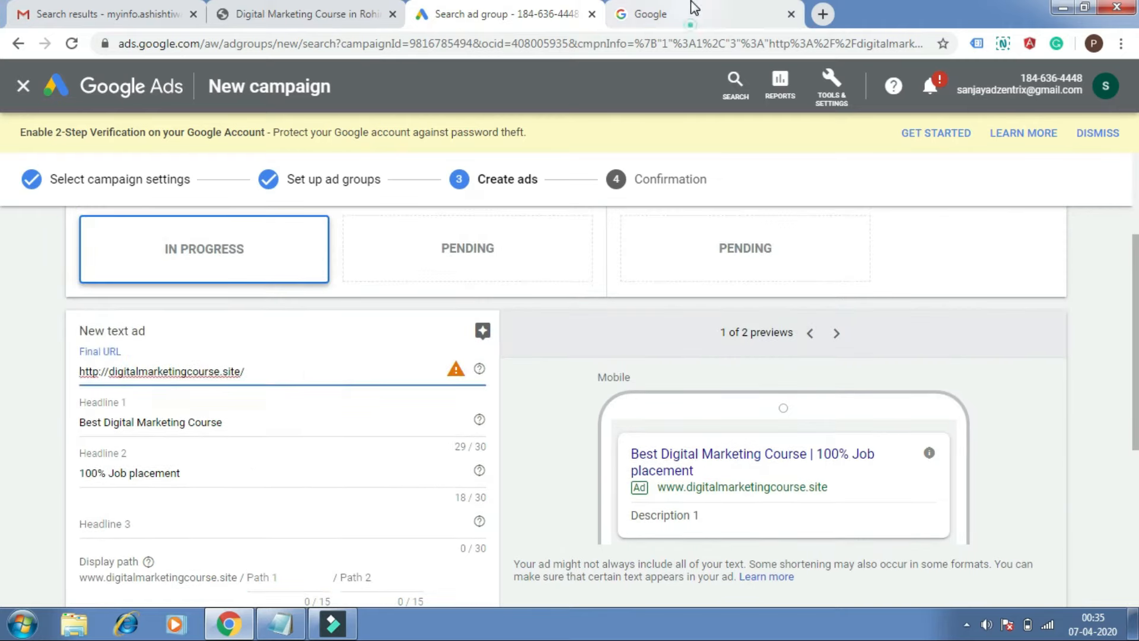
Search Google for "ppc training in delhi" and open the Adzentrix PPC course result in a new tab.
{"action": "left_click", "coordinate": [694, 9]}
{"action": "left_click", "coordinate": [427, 302]}
{"action": "type", "text": "ppc training in delhi"}
{"action": "key", "text": "Return"}
{"action": "scroll", "coordinate": [445, 460], "scroll_direction": "down", "scroll_amount": 6}
{"action": "left_click", "coordinate": [445, 461], "text": "ctrl"}
{"action": "left_click_drag", "start_coordinate": [902, 98], "coordinate": [808, 254]}
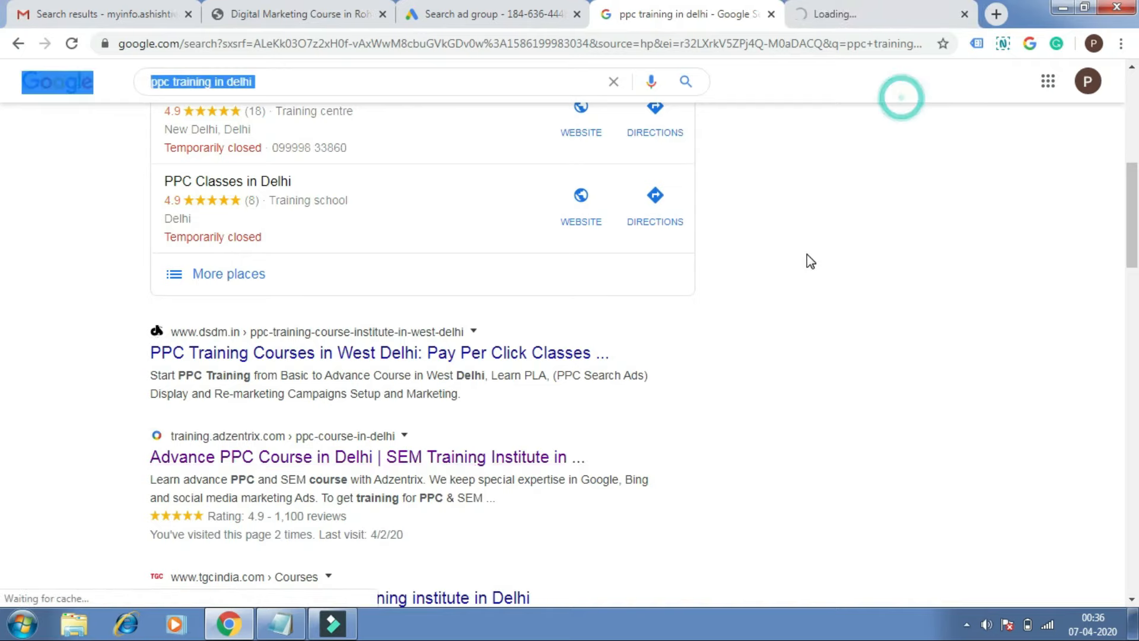
Switch to the Adzentrix PPC course page and examine its full web address.
{"action": "left_click", "coordinate": [840, 9]}
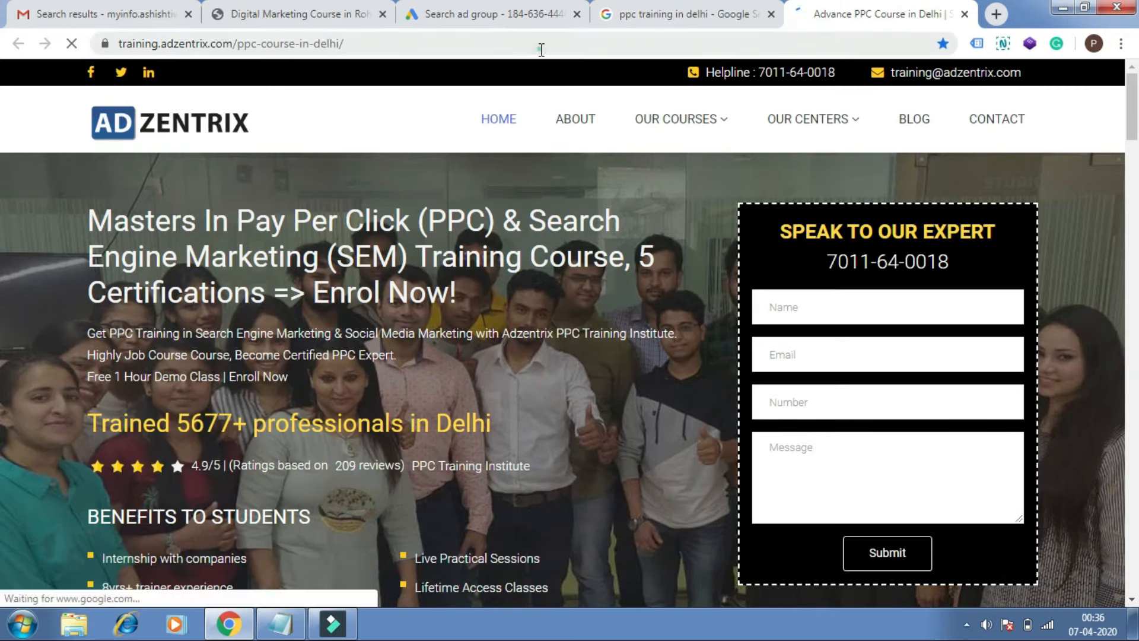
{"action": "left_click", "coordinate": [540, 49]}
{"action": "left_click", "coordinate": [540, 49]}
{"action": "left_click_drag", "start_coordinate": [494, 48], "coordinate": [120, 52]}
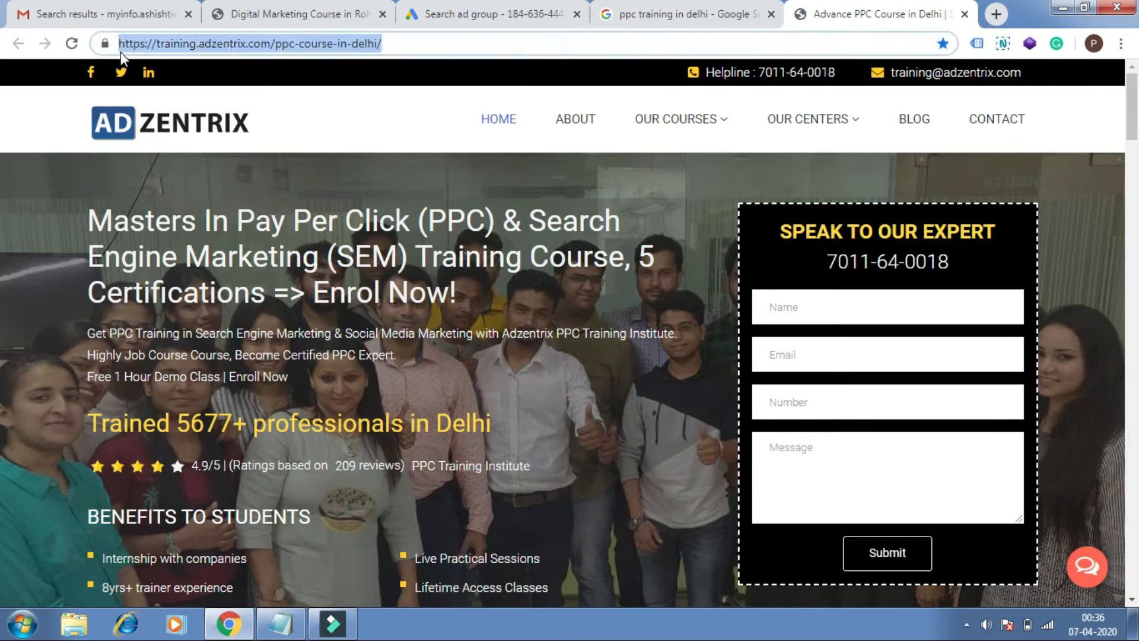
Return to the new text ad in Google Ads and compare its final URL with the display path fields.
{"action": "left_click", "coordinate": [487, 14]}
{"action": "left_click_drag", "start_coordinate": [276, 372], "coordinate": [61, 408]}
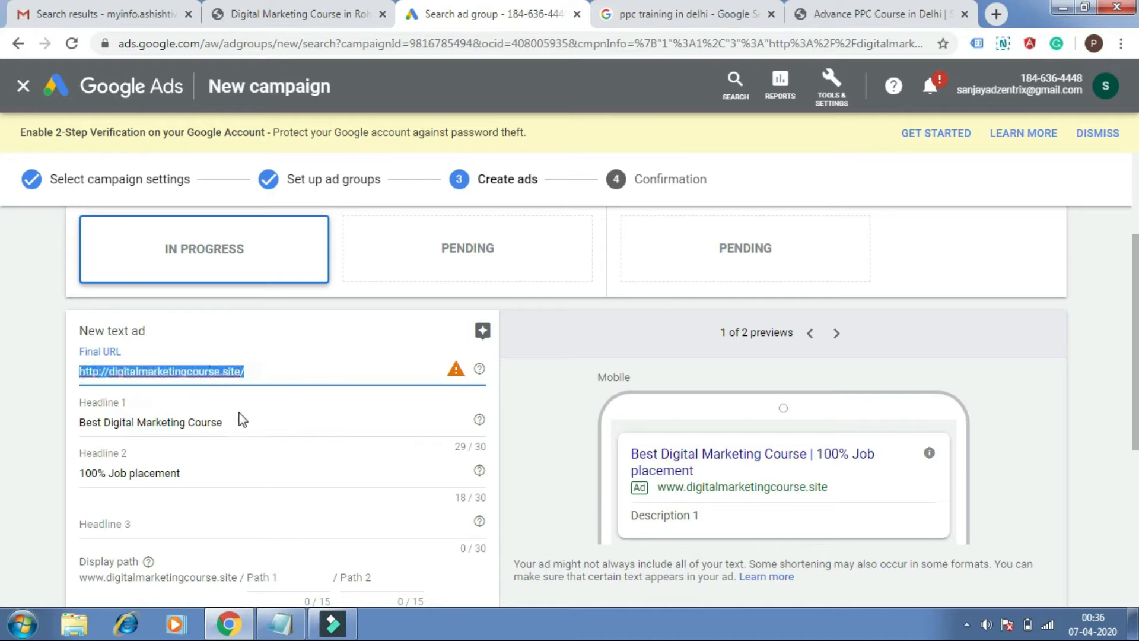
{"action": "left_click", "coordinate": [256, 421]}
{"action": "scroll", "coordinate": [593, 415], "scroll_direction": "down", "scroll_amount": 3}
{"action": "left_click", "coordinate": [288, 429]}
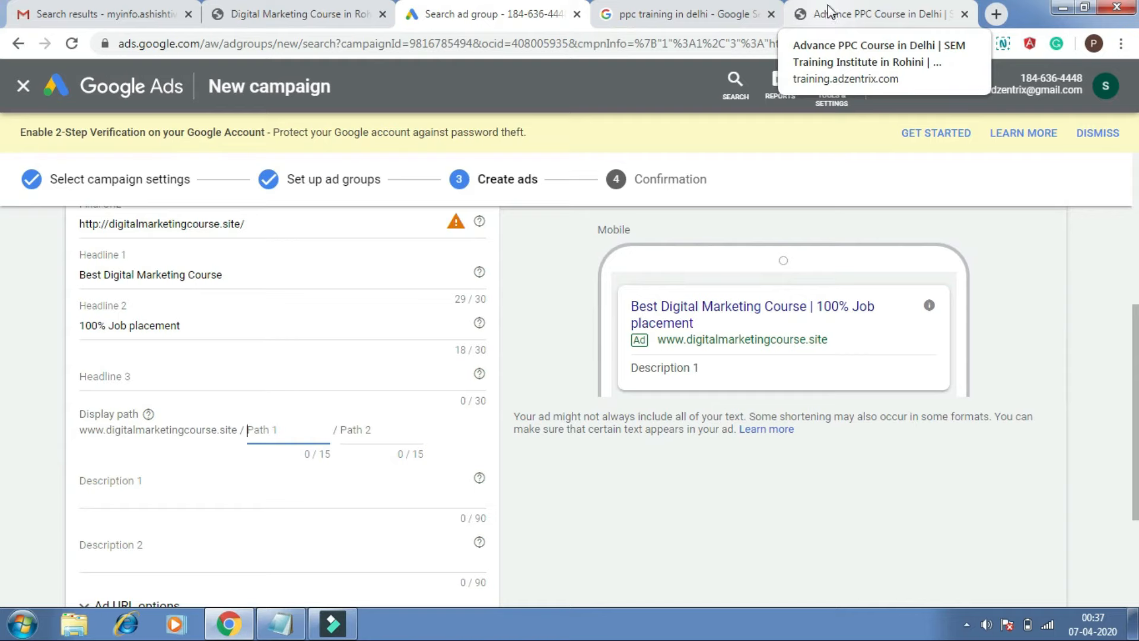
{"action": "scroll", "coordinate": [3, 228], "scroll_direction": "up", "scroll_amount": 4}
{"action": "left_click_drag", "start_coordinate": [1137, 222], "coordinate": [1138, 240]}
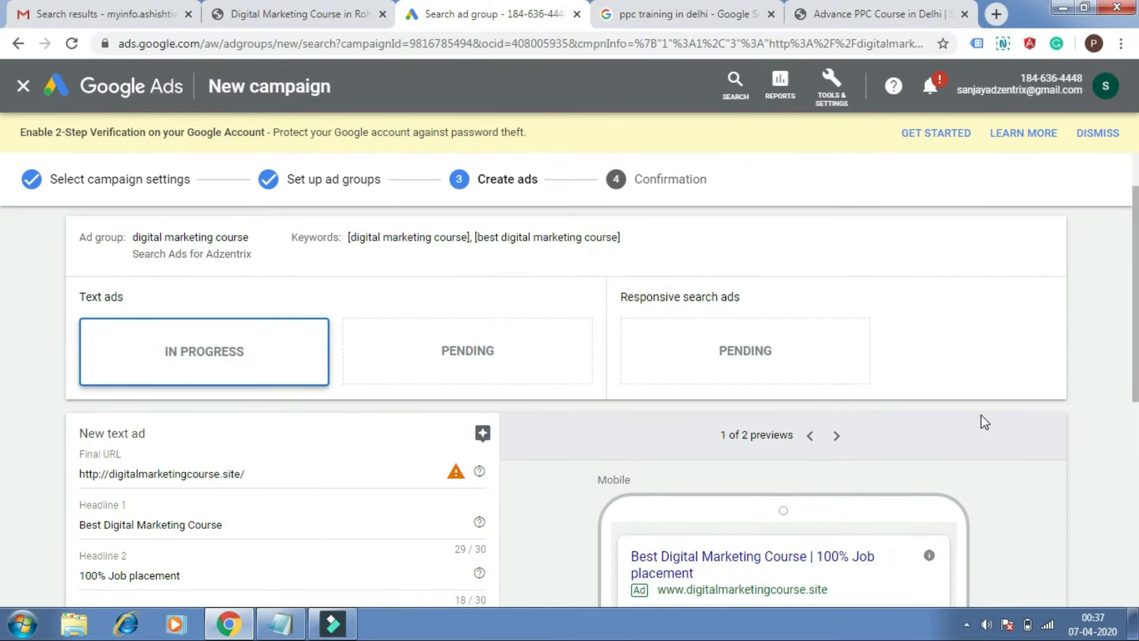
{"action": "scroll", "coordinate": [1135, 332], "scroll_direction": "down", "scroll_amount": 5}
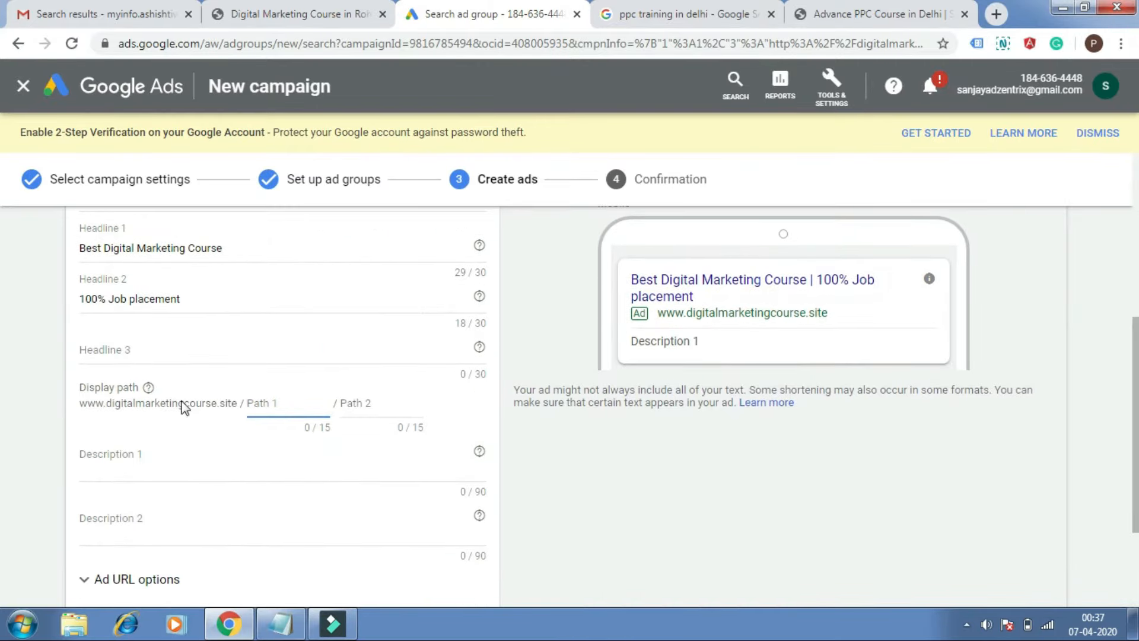
Set the ad's display path to "digital" for Path 1 and "marketing" for Path 2.
{"action": "type", "text": "digital"}
{"action": "key", "text": "Tab"}
{"action": "type", "text": "marketing course"}
{"action": "key", "text": "BackSpace"}
{"action": "key", "text": "BackSpace"}
{"action": "key", "text": "BackSpace"}
{"action": "type", "text": "rse"}
{"action": "key", "text": "BackSpace"}
{"action": "key", "text": "BackSpace"}
{"action": "key", "text": "BackSpace"}
{"action": "key", "text": "BackSpace"}
{"action": "key", "text": "BackSpace"}
{"action": "key", "text": "BackSpace"}
{"action": "key", "text": "BackSpace"}
{"action": "left_click", "coordinate": [273, 405]}
Check the length of Headline 1 against its character limit.
{"action": "scroll", "coordinate": [273, 405], "scroll_direction": "up", "scroll_amount": 3}
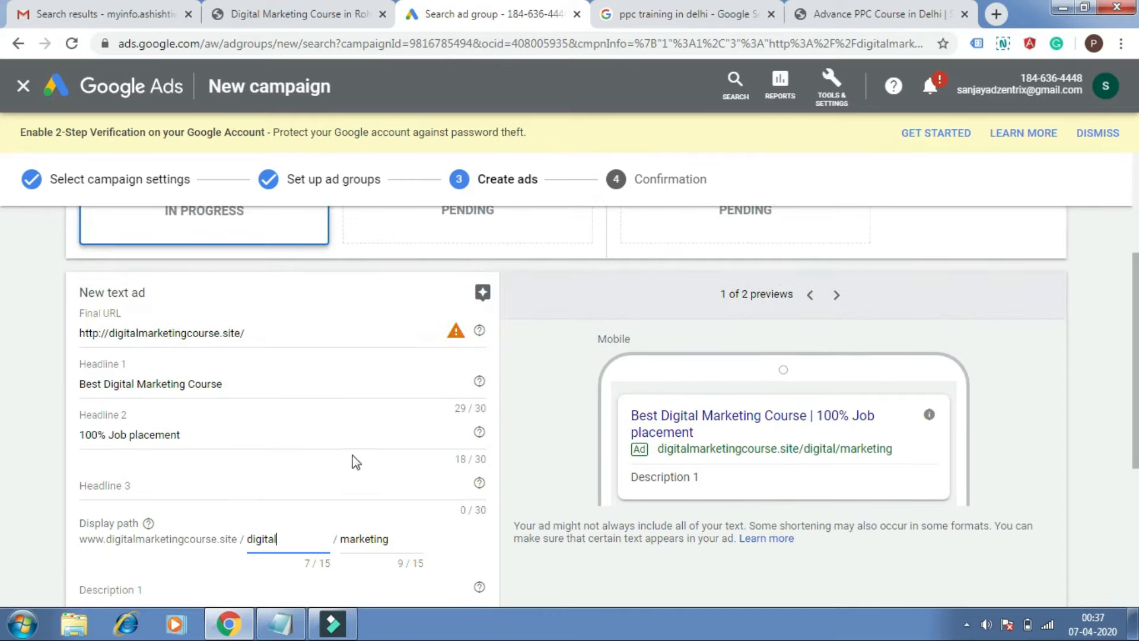
{"action": "left_click", "coordinate": [265, 384]}
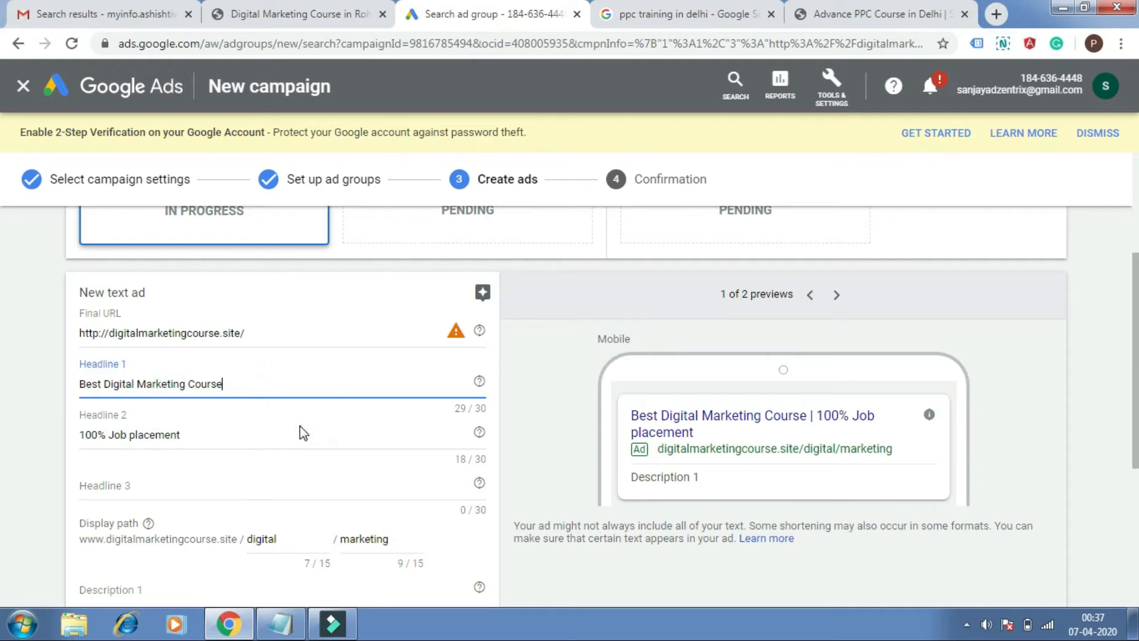
{"action": "left_click", "coordinate": [490, 413]}
{"action": "double_click", "coordinate": [479, 409]}
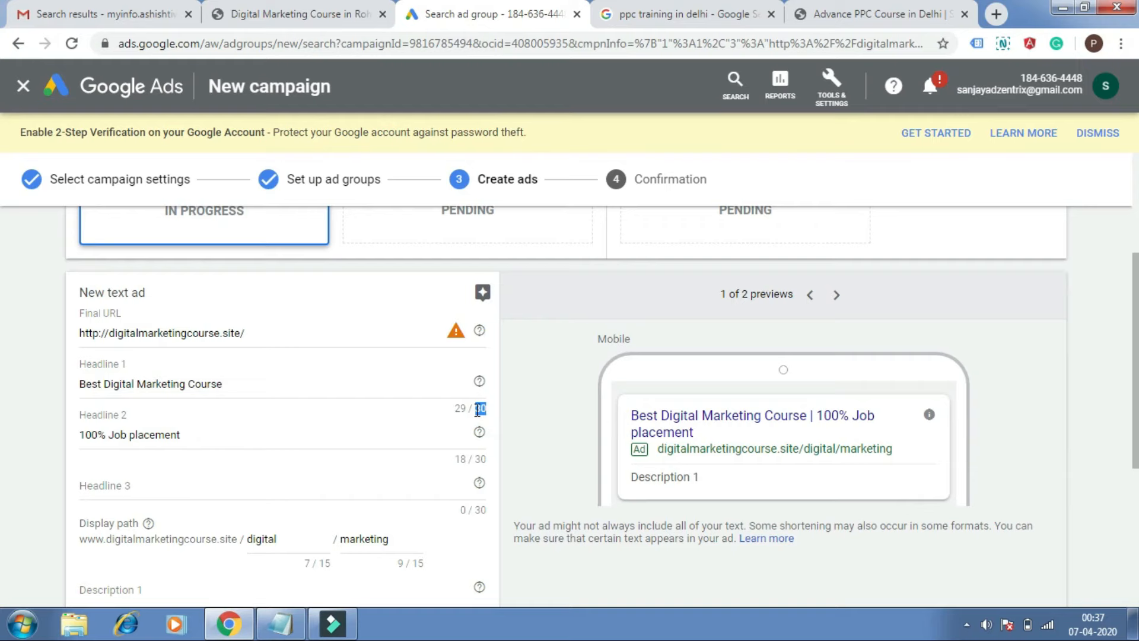
{"action": "left_click", "coordinate": [311, 384]}
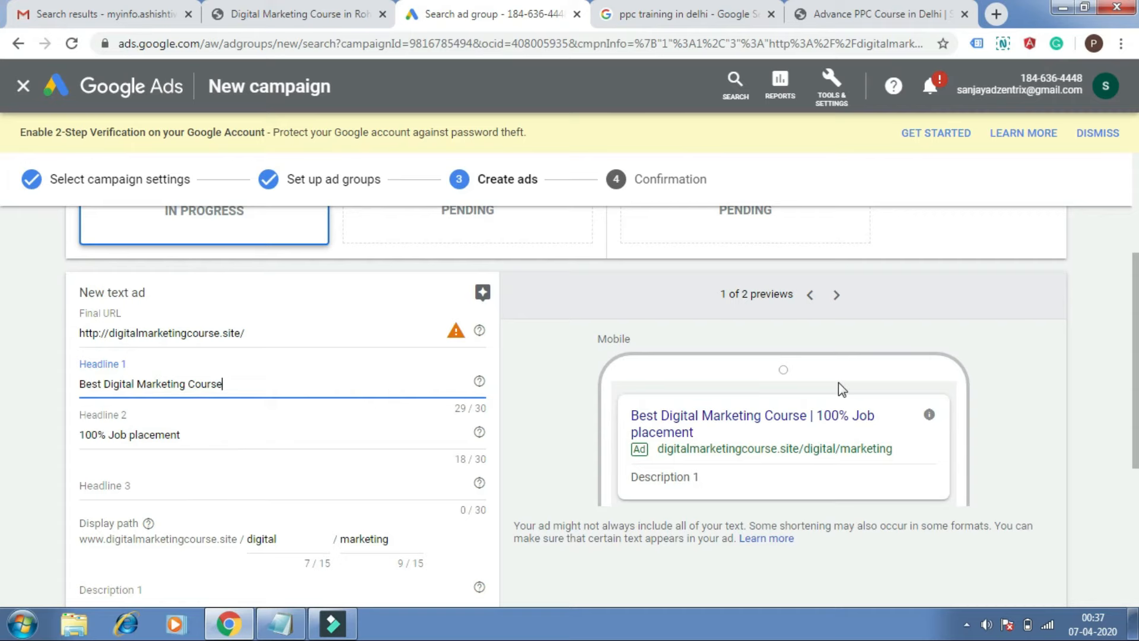
Copy "Learn Digital Marketing Course From Adzentrix" from the Adzentrix landing page into the ad's Description 1.
{"action": "scroll", "coordinate": [5, 356], "scroll_direction": "down", "scroll_amount": 3}
{"action": "scroll", "coordinate": [3, 406], "scroll_direction": "down", "scroll_amount": 1}
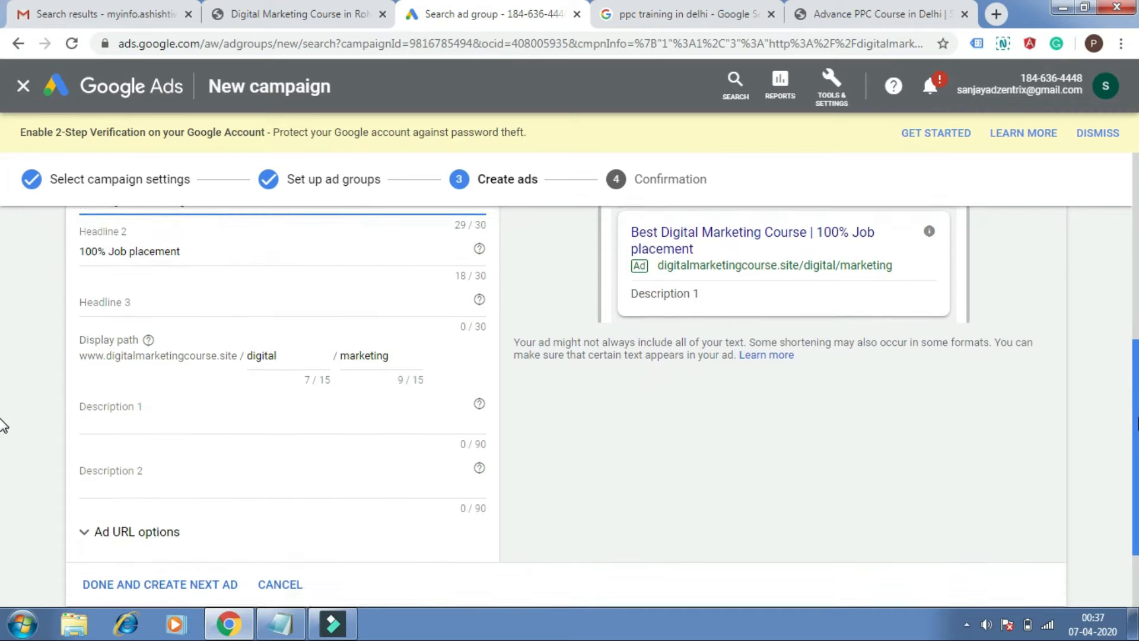
{"action": "left_click", "coordinate": [307, 422]}
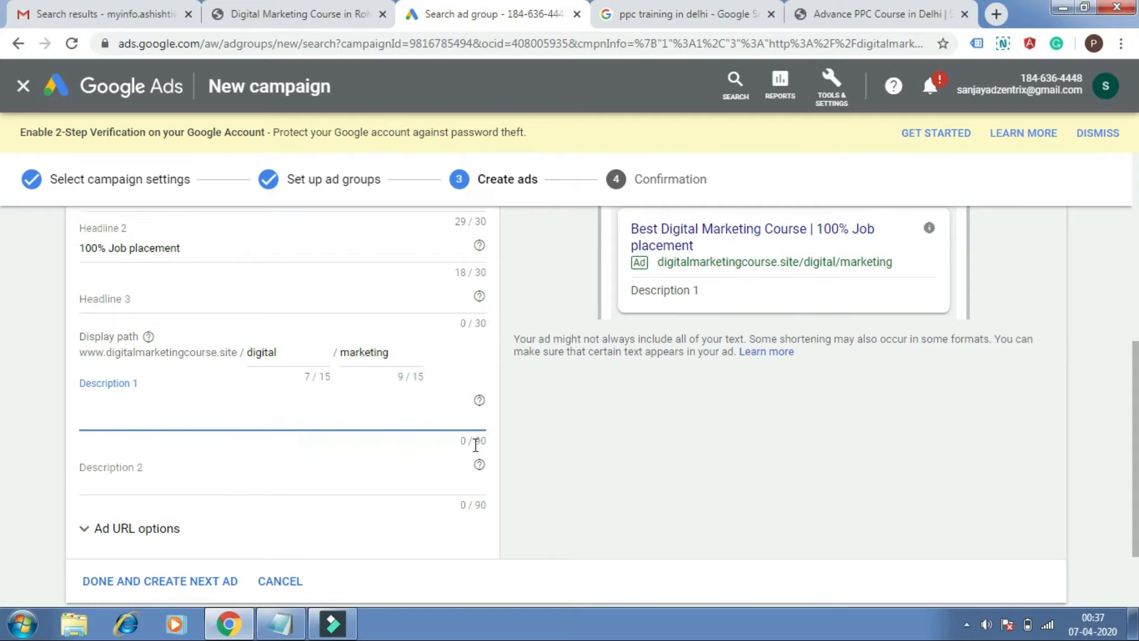
{"action": "left_click", "coordinate": [298, 10]}
{"action": "left_click_drag", "start_coordinate": [64, 190], "coordinate": [193, 227]}
{"action": "key", "text": "ctrl+c"}
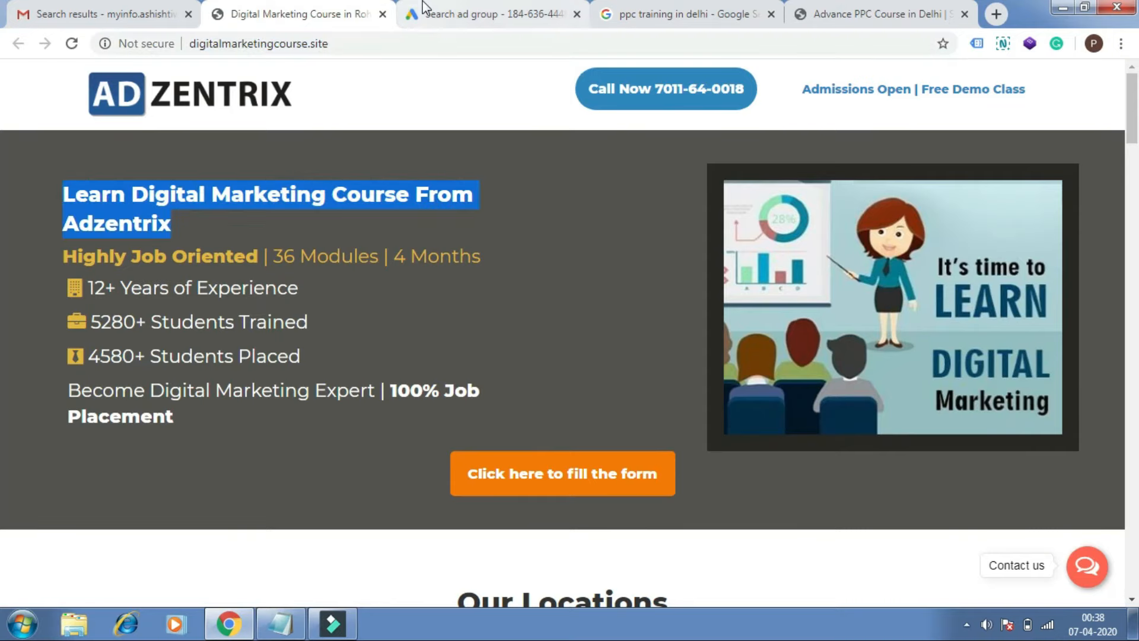
{"action": "left_click", "coordinate": [423, 7]}
{"action": "key", "text": "ctrl+v"}
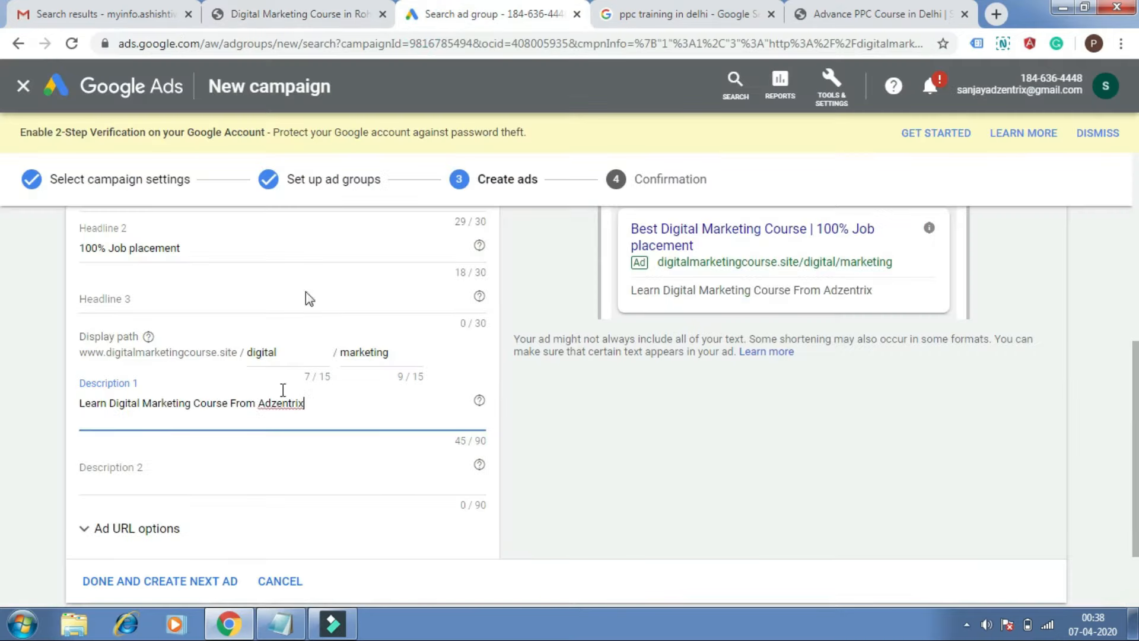
Copy "Highly Job Oriented | 36 Modules | 4 Months" from the Adzentrix landing page into the ad's Description 2.
{"action": "left_click", "coordinate": [299, 11]}
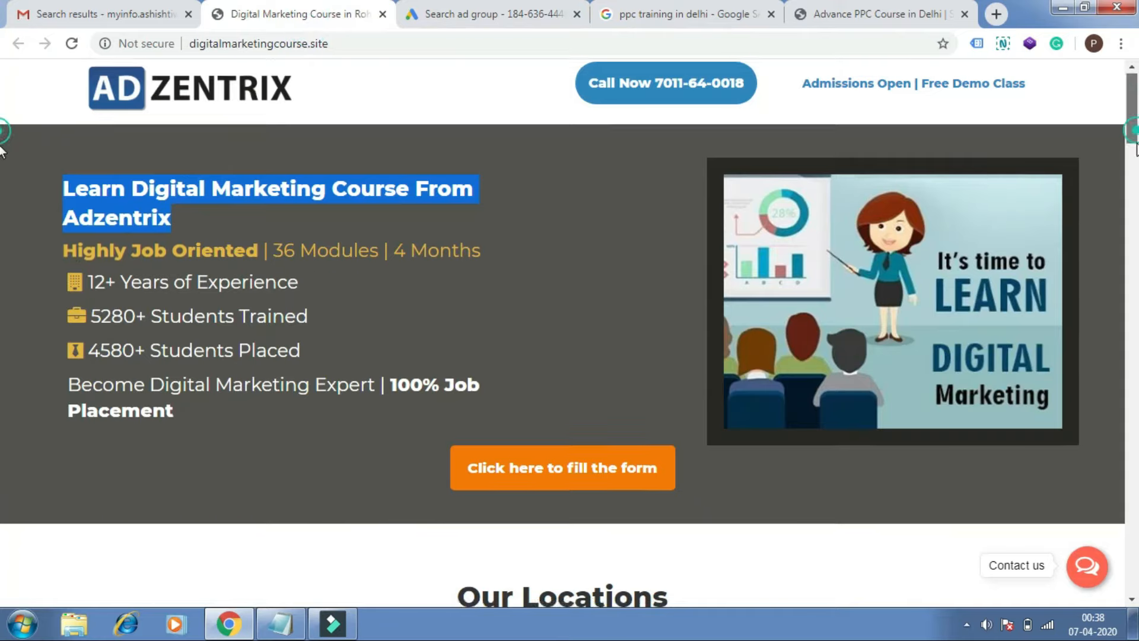
{"action": "scroll", "coordinate": [2, 178], "scroll_direction": "down", "scroll_amount": 6}
{"action": "scroll", "coordinate": [1, 143], "scroll_direction": "up", "scroll_amount": 4}
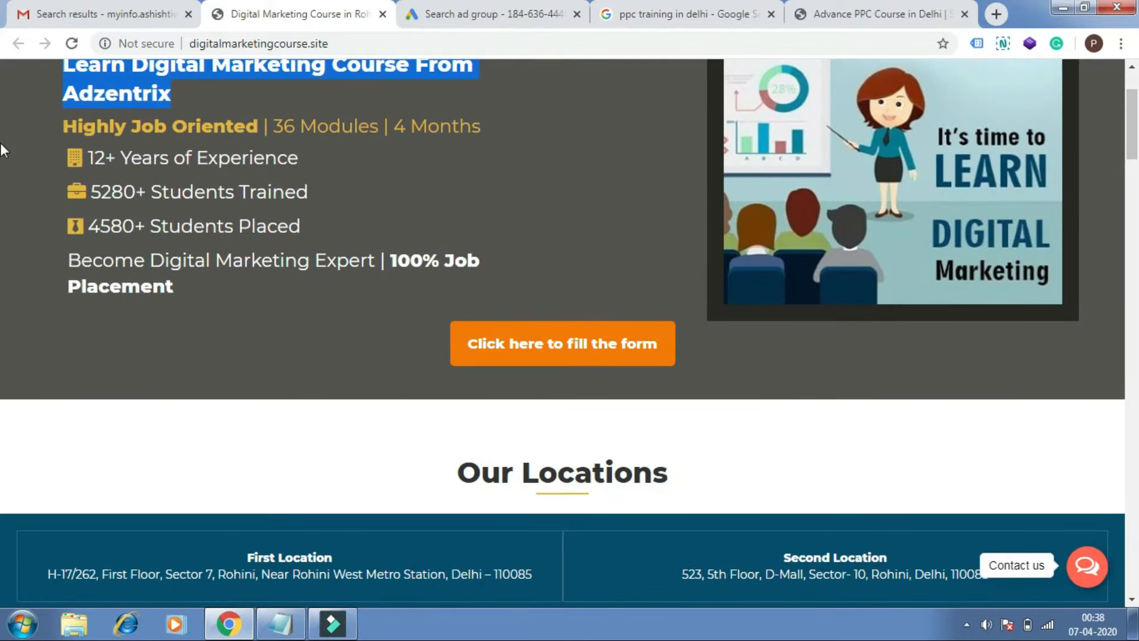
{"action": "left_click_drag", "start_coordinate": [261, 141], "coordinate": [487, 135]}
{"action": "left_click", "coordinate": [478, 2]}
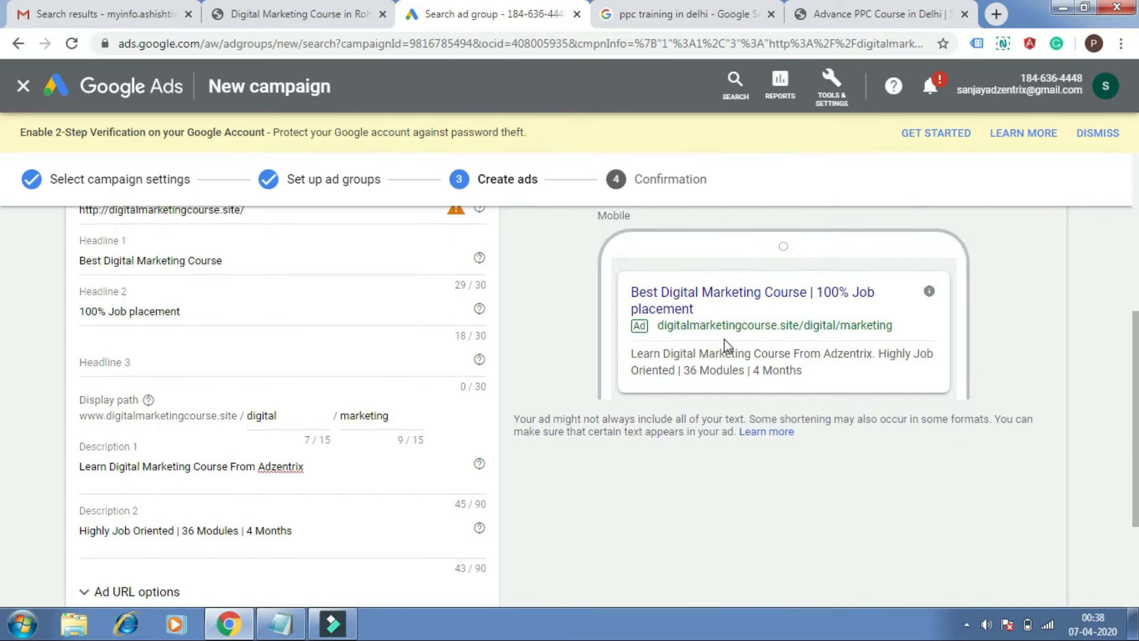
Check the display URL in the ad preview and change Path 2 of the display path to "course".
{"action": "left_click_drag", "start_coordinate": [655, 325], "coordinate": [822, 334]}
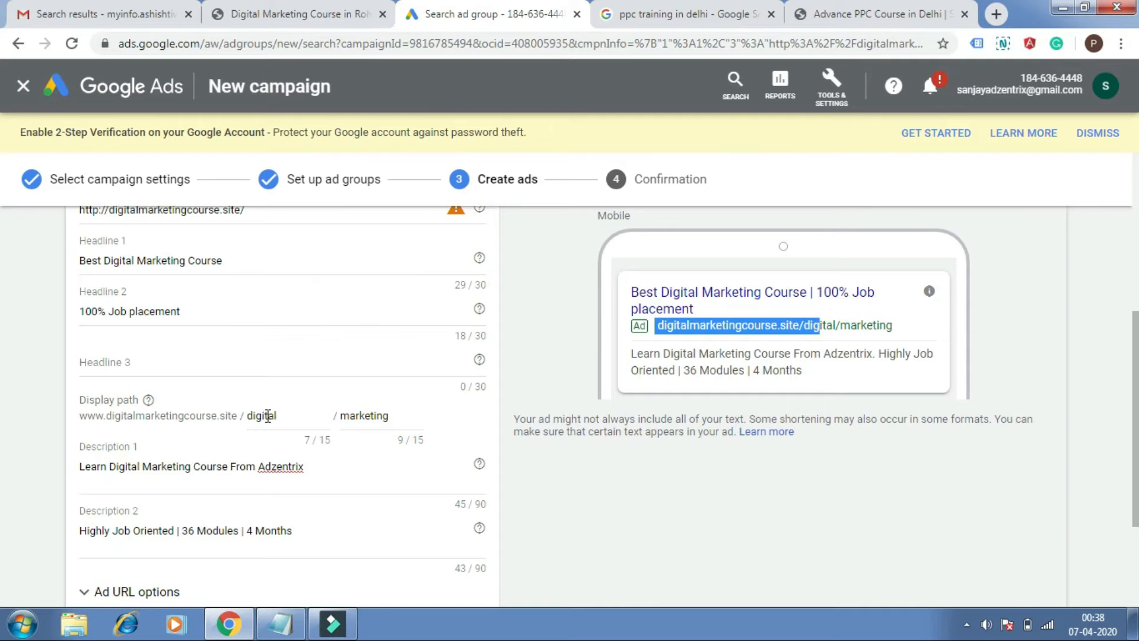
{"action": "left_click", "coordinate": [362, 420]}
{"action": "left_click_drag", "start_coordinate": [388, 416], "coordinate": [343, 412]}
{"action": "type", "text": "course"}
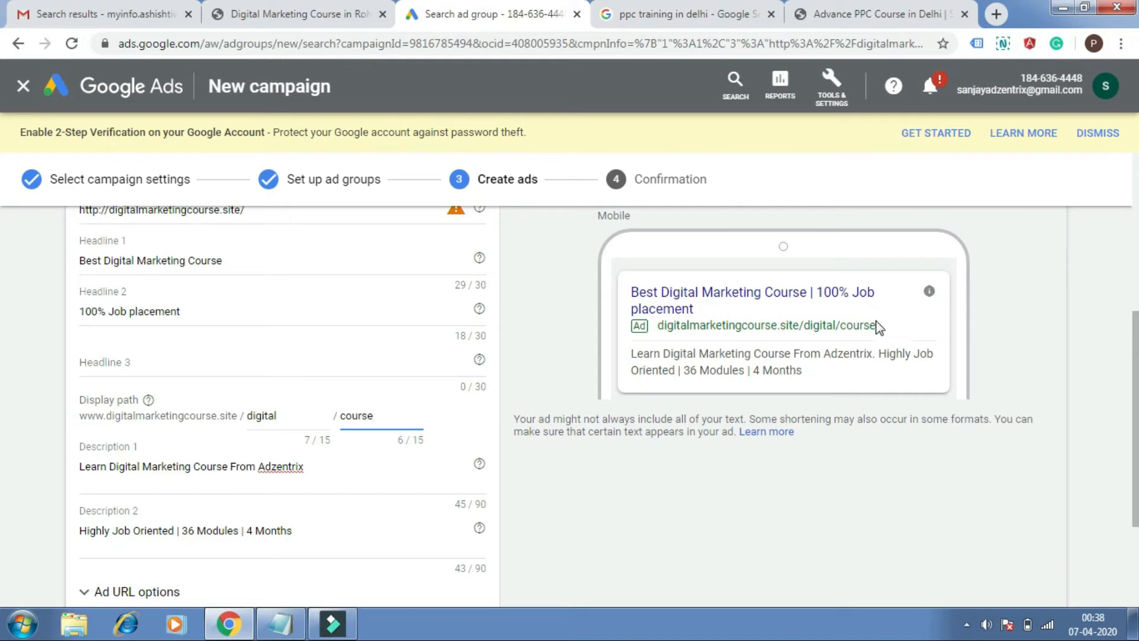
Compare the display URL in the mobile ad preview with the ad's final URL.
{"action": "left_click_drag", "start_coordinate": [879, 324], "coordinate": [677, 333]}
{"action": "left_click", "coordinate": [805, 333]}
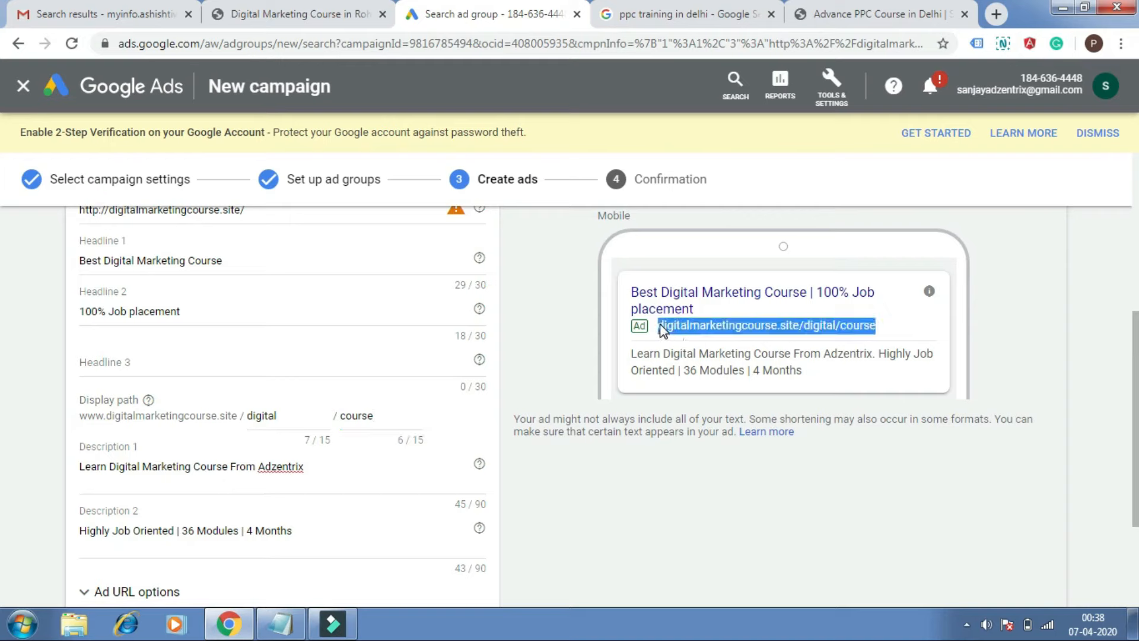
{"action": "left_click_drag", "start_coordinate": [254, 208], "coordinate": [83, 228]}
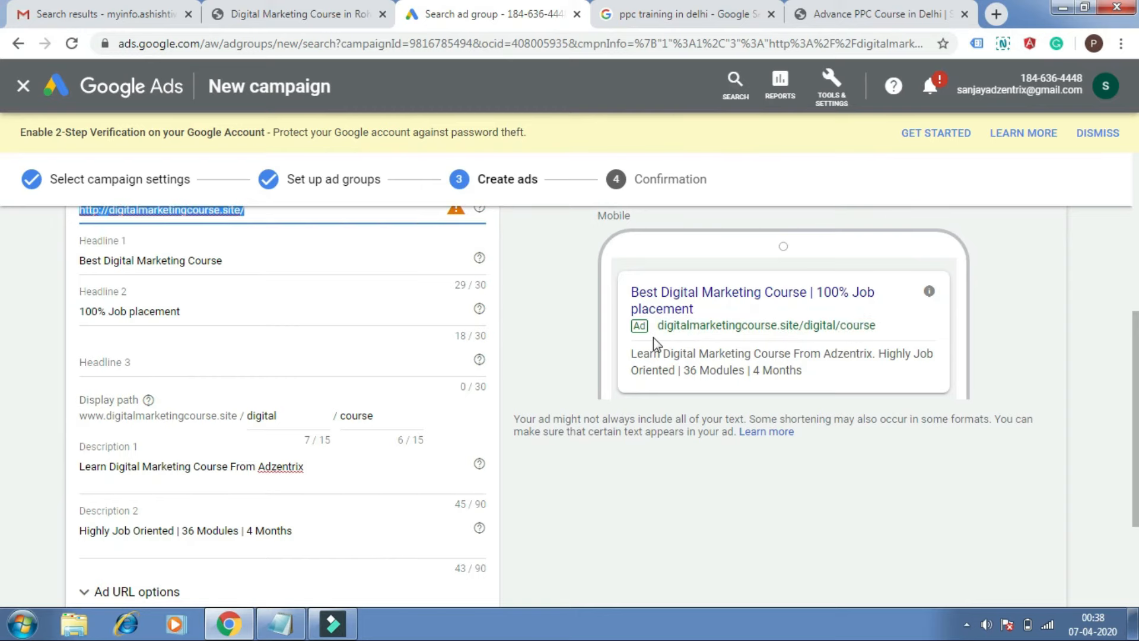
Review the completed text ad and inspect the tracking template, final URL suffix and custom parameter fields in its Ad URL options.
{"action": "left_click", "coordinate": [741, 498]}
{"action": "scroll", "coordinate": [1, 356], "scroll_direction": "down", "scroll_amount": 2}
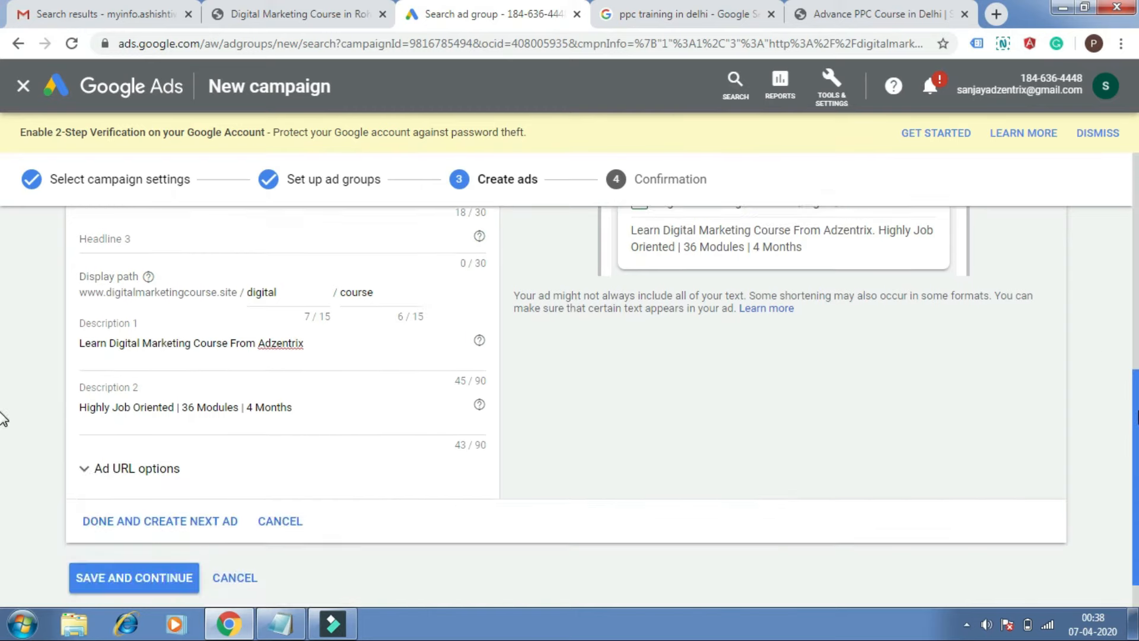
{"action": "scroll", "coordinate": [3, 320], "scroll_direction": "up", "scroll_amount": 3}
{"action": "scroll", "coordinate": [3, 300], "scroll_direction": "up", "scroll_amount": 3}
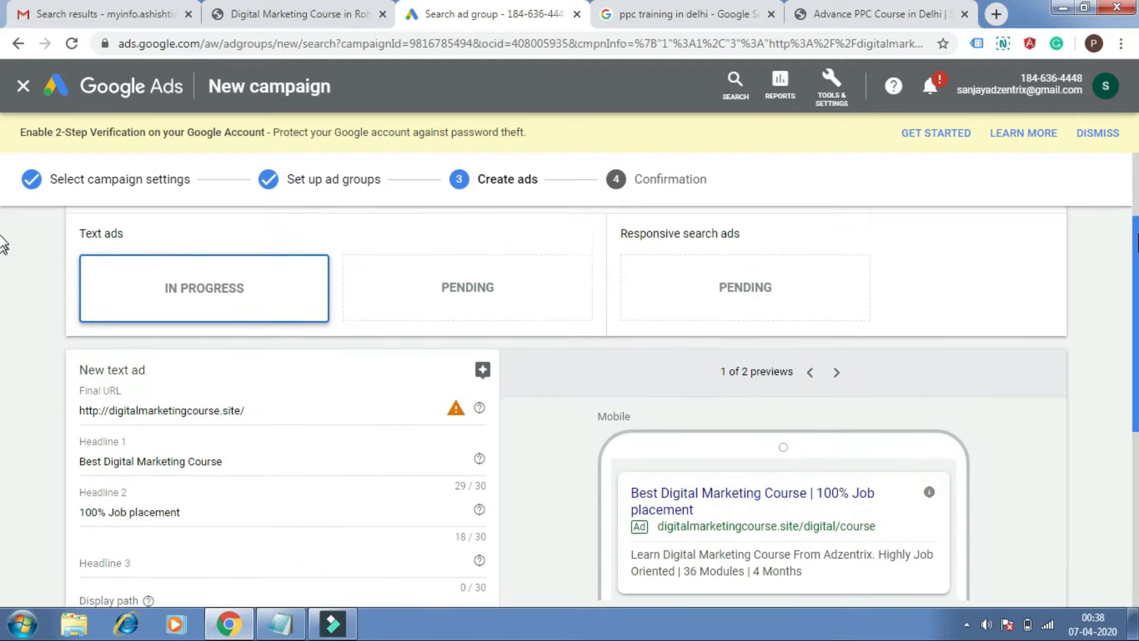
{"action": "scroll", "coordinate": [2, 430], "scroll_direction": "down", "scroll_amount": 6}
{"action": "scroll", "coordinate": [3, 430], "scroll_direction": "down", "scroll_amount": 1}
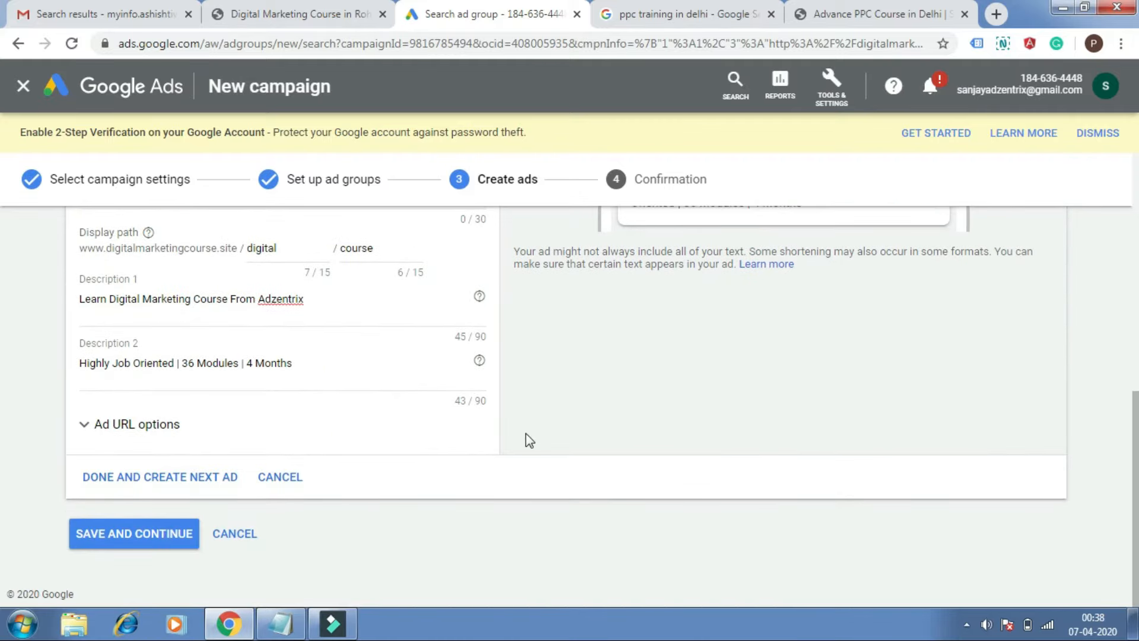
{"action": "left_click", "coordinate": [138, 423]}
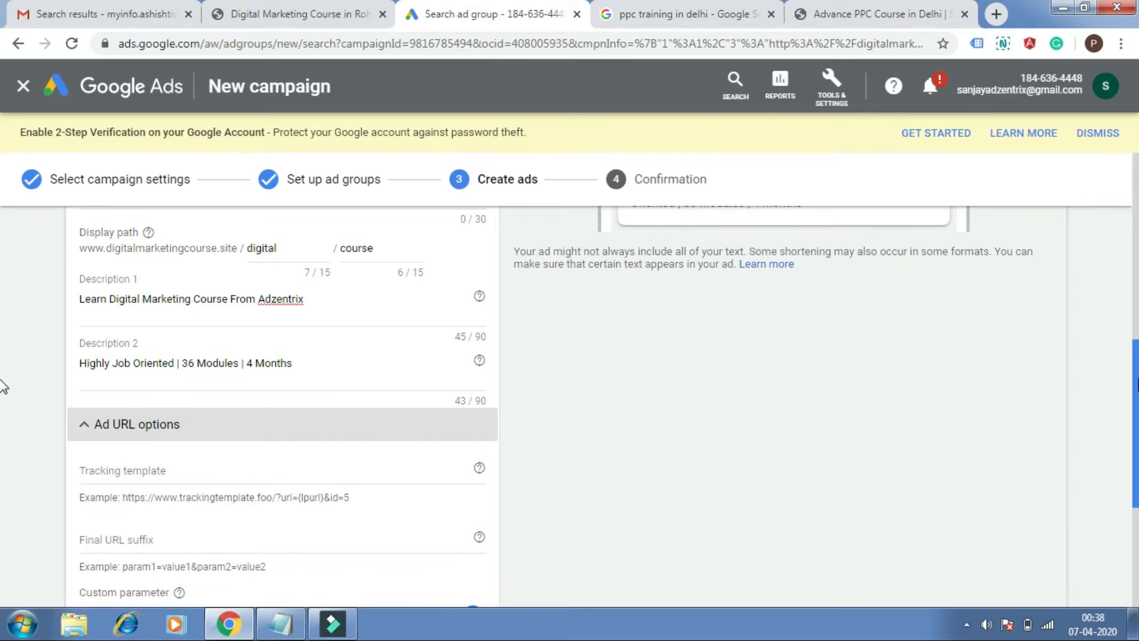
{"action": "scroll", "coordinate": [4, 392], "scroll_direction": "down", "scroll_amount": 1}
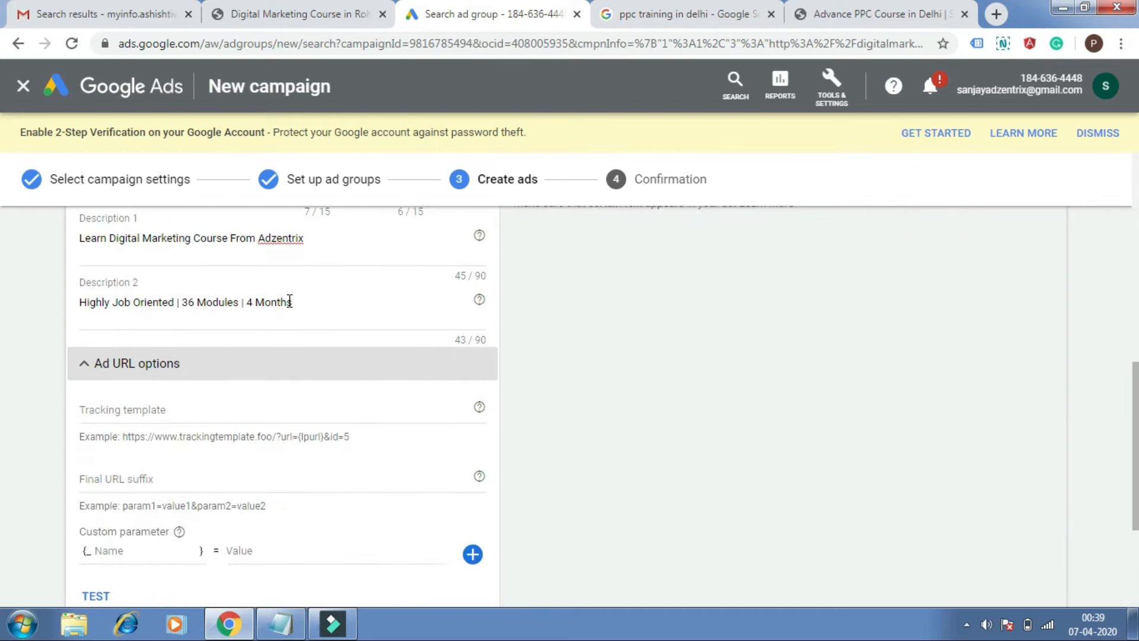
{"action": "left_click", "coordinate": [85, 369]}
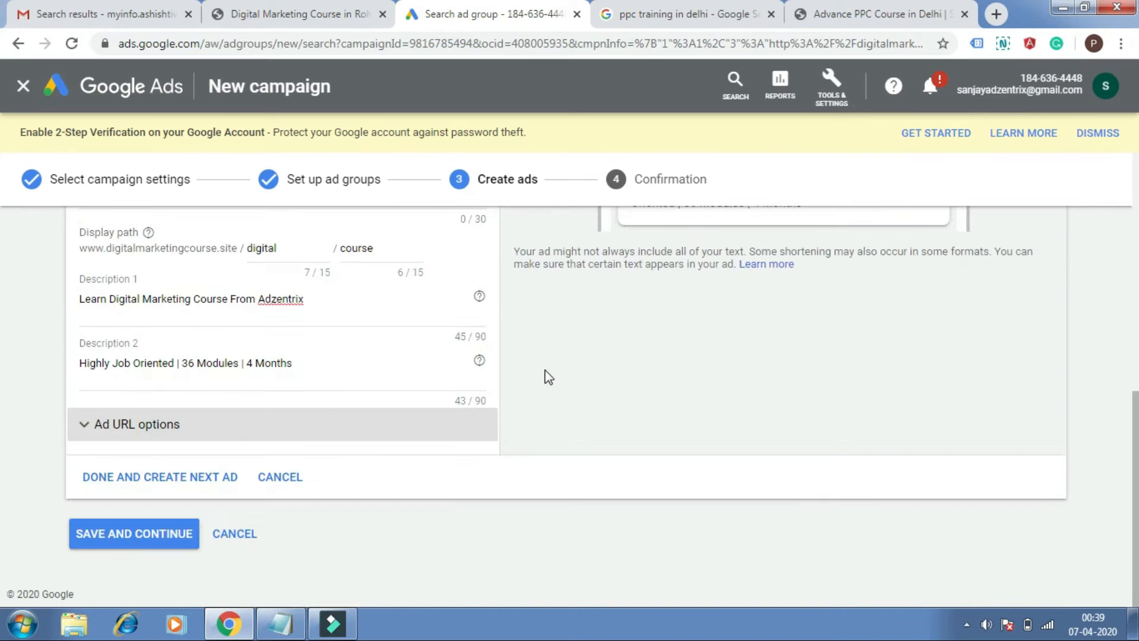
{"action": "scroll", "coordinate": [3, 454], "scroll_direction": "up", "scroll_amount": 4}
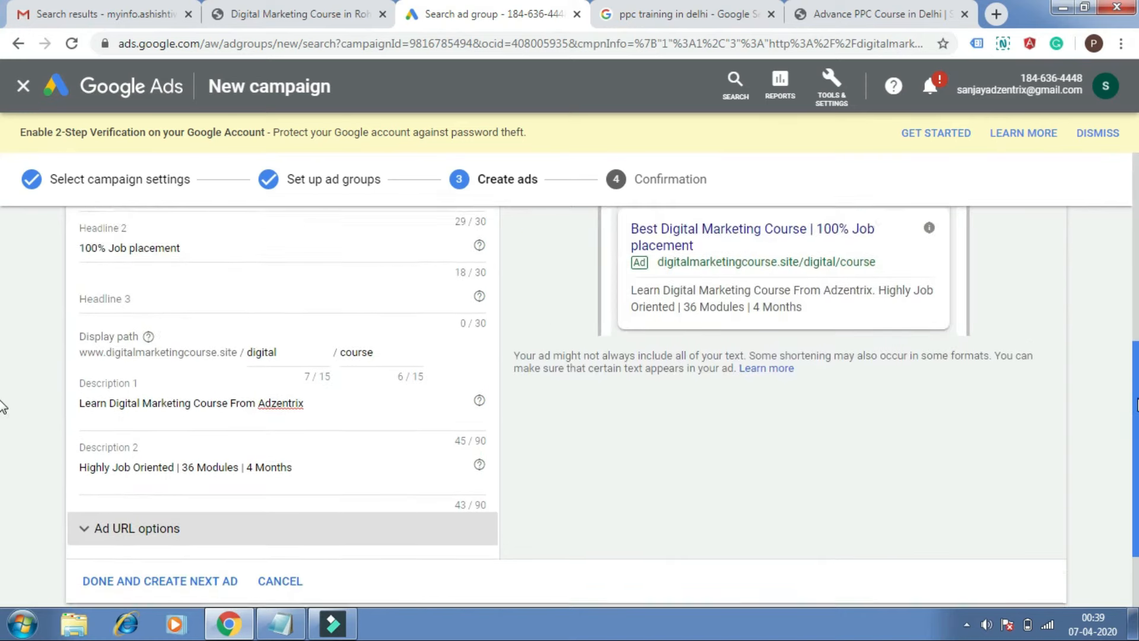
{"action": "scroll", "coordinate": [2, 392], "scroll_direction": "down", "scroll_amount": 4}
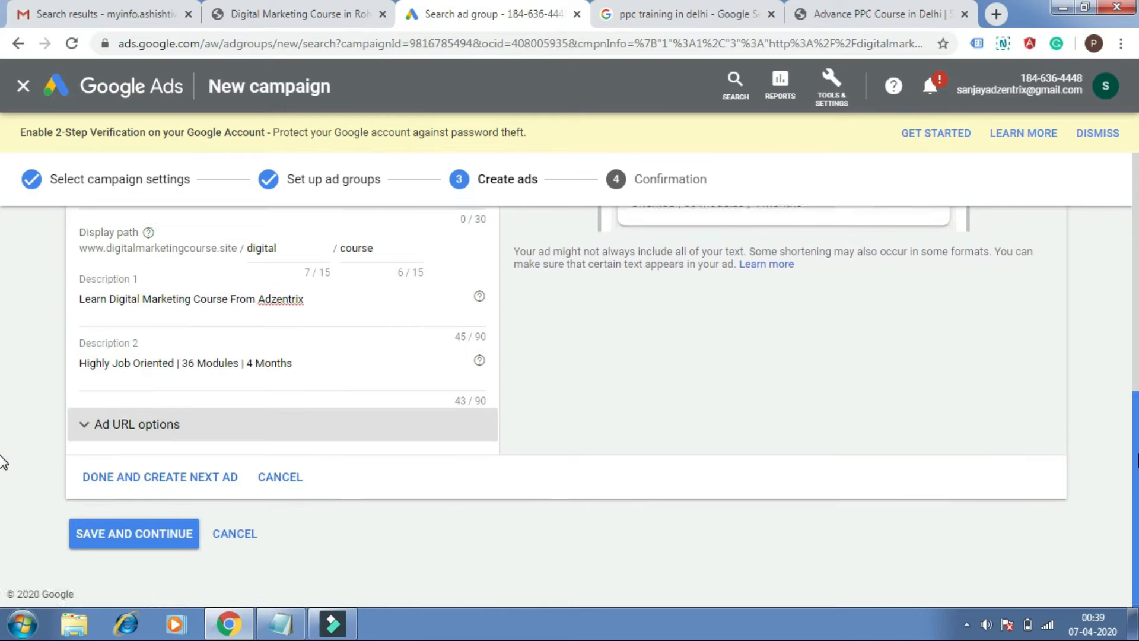
{"action": "left_click", "coordinate": [338, 422]}
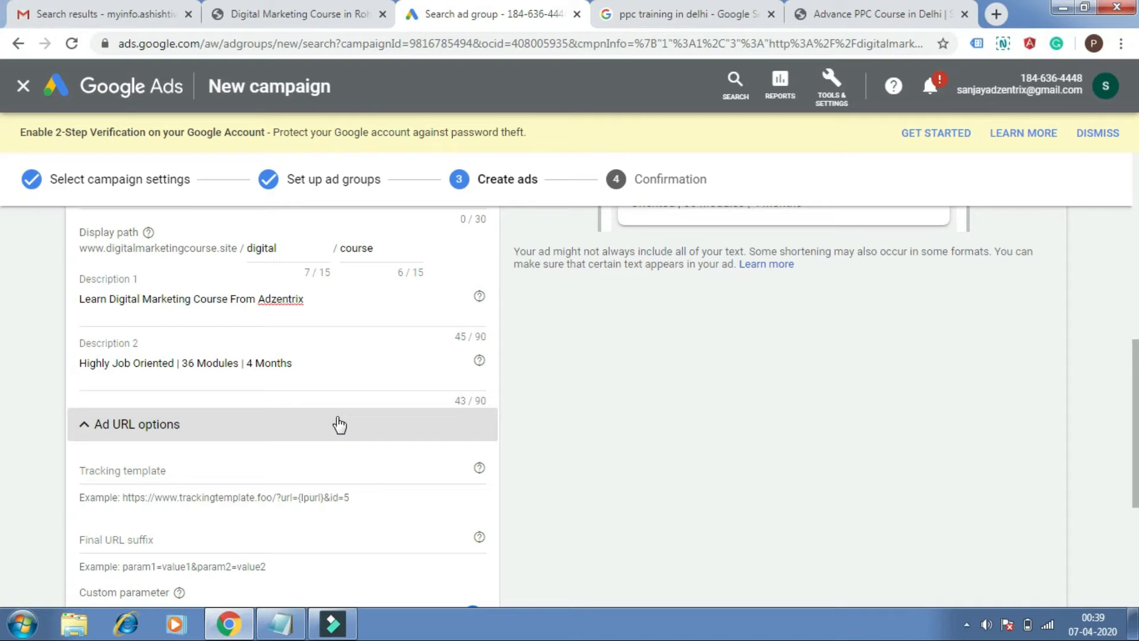
{"action": "left_click", "coordinate": [448, 430]}
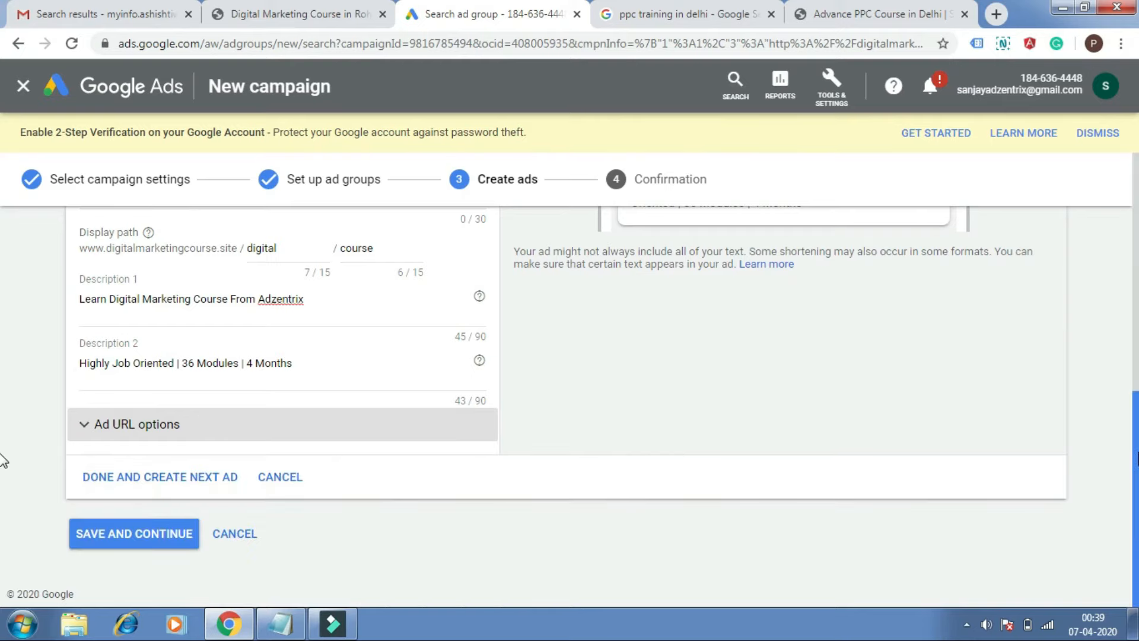
Save the text ad to finish creating the campaign, and check the ad in the campaign's list of ads.
{"action": "left_click", "coordinate": [1137, 466]}
{"action": "left_click_drag", "start_coordinate": [1138, 471], "coordinate": [1138, 528]}
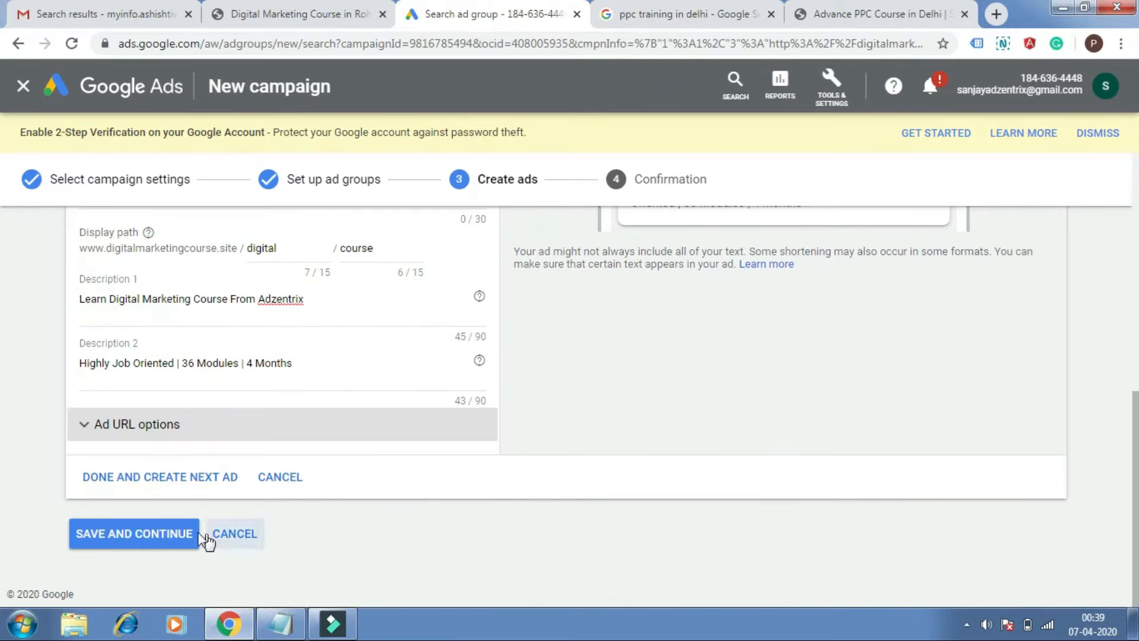
{"action": "left_click", "coordinate": [151, 535]}
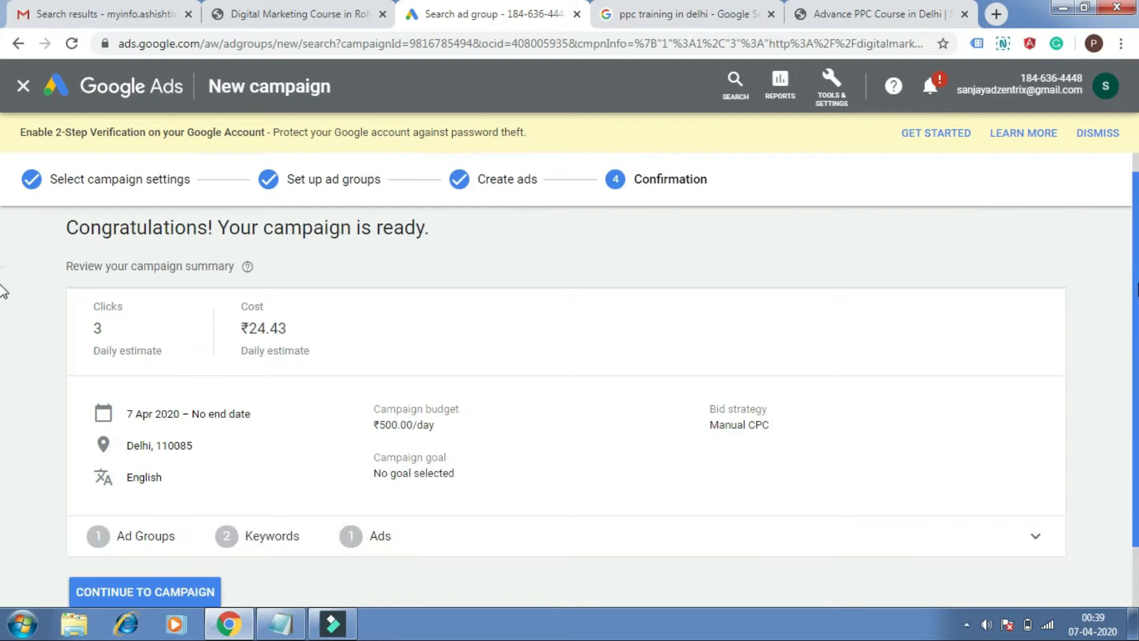
{"action": "scroll", "coordinate": [5, 332], "scroll_direction": "down", "scroll_amount": 1}
{"action": "left_click", "coordinate": [123, 536]}
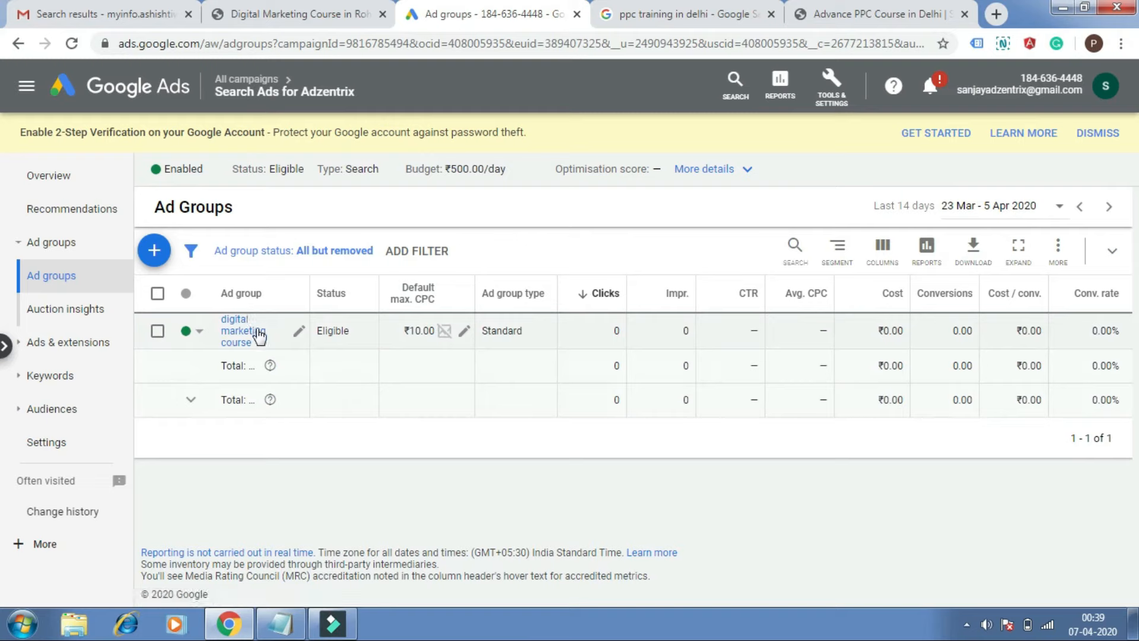
{"action": "left_click", "coordinate": [77, 343]}
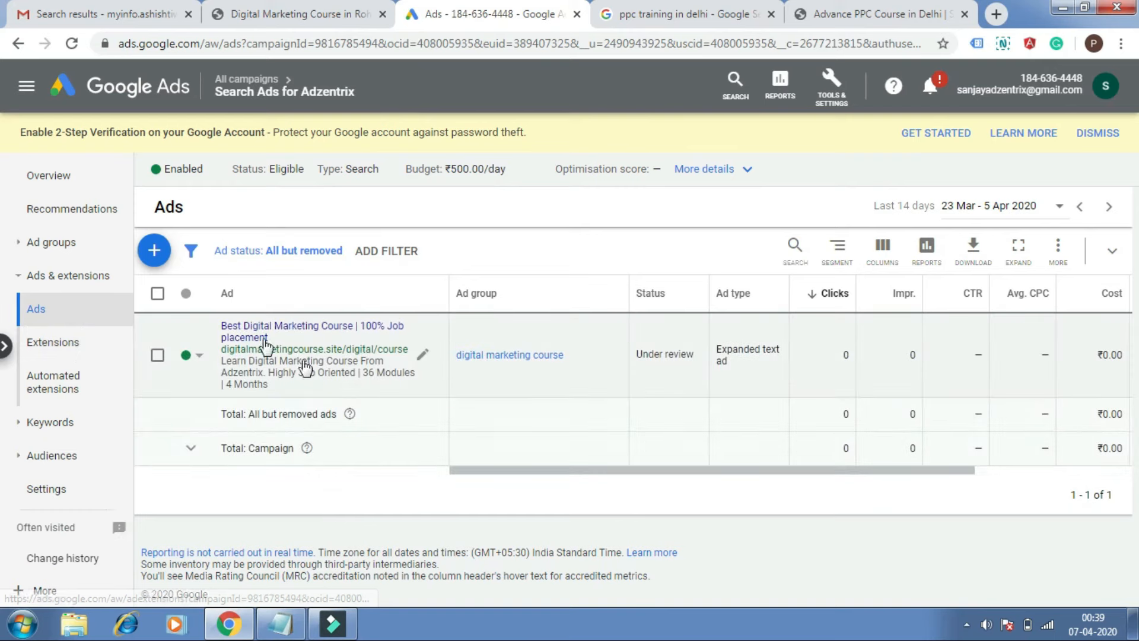
Start a second ad group in the campaign, named "Digital Marketing Training", with a default bid of ₹10.
{"action": "left_click", "coordinate": [78, 244]}
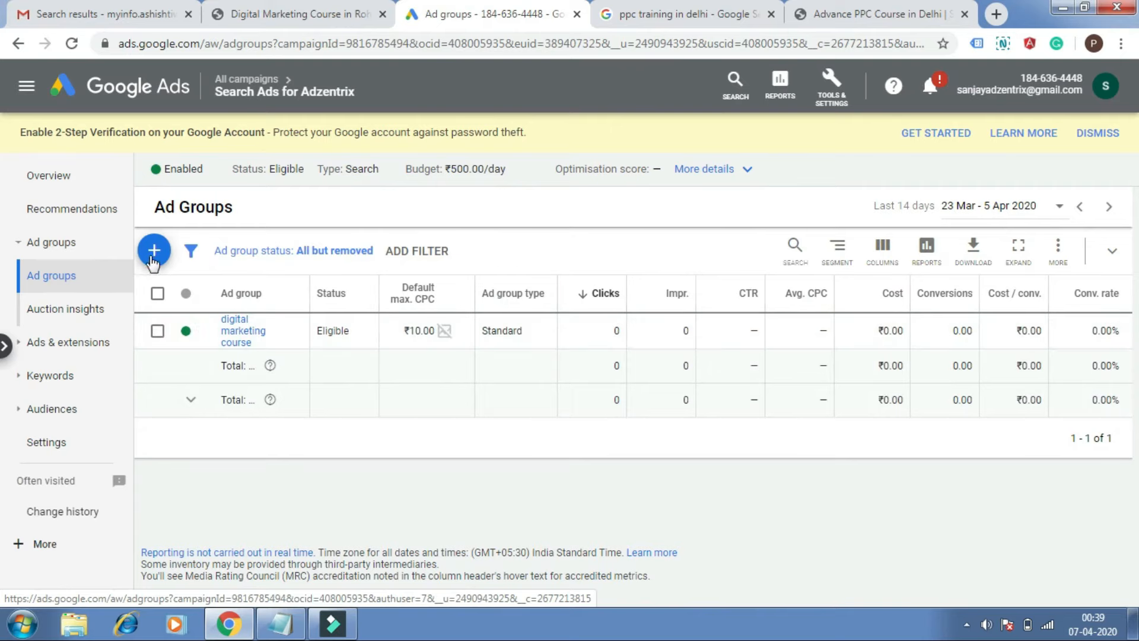
{"action": "left_click", "coordinate": [153, 251]}
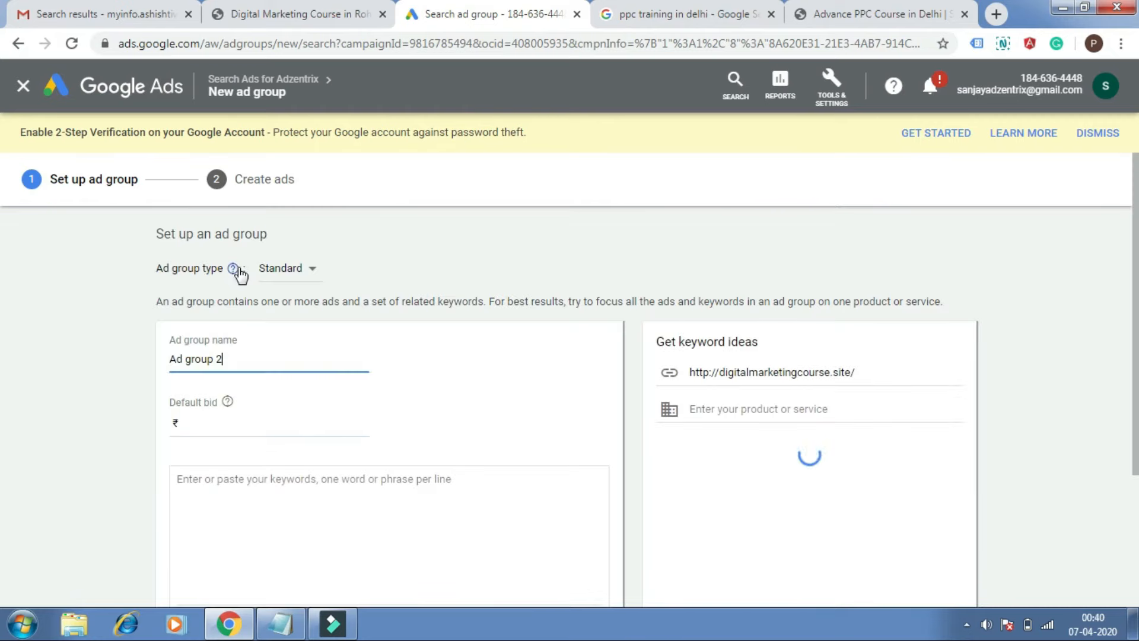
{"action": "left_click_drag", "start_coordinate": [248, 358], "coordinate": [127, 359]}
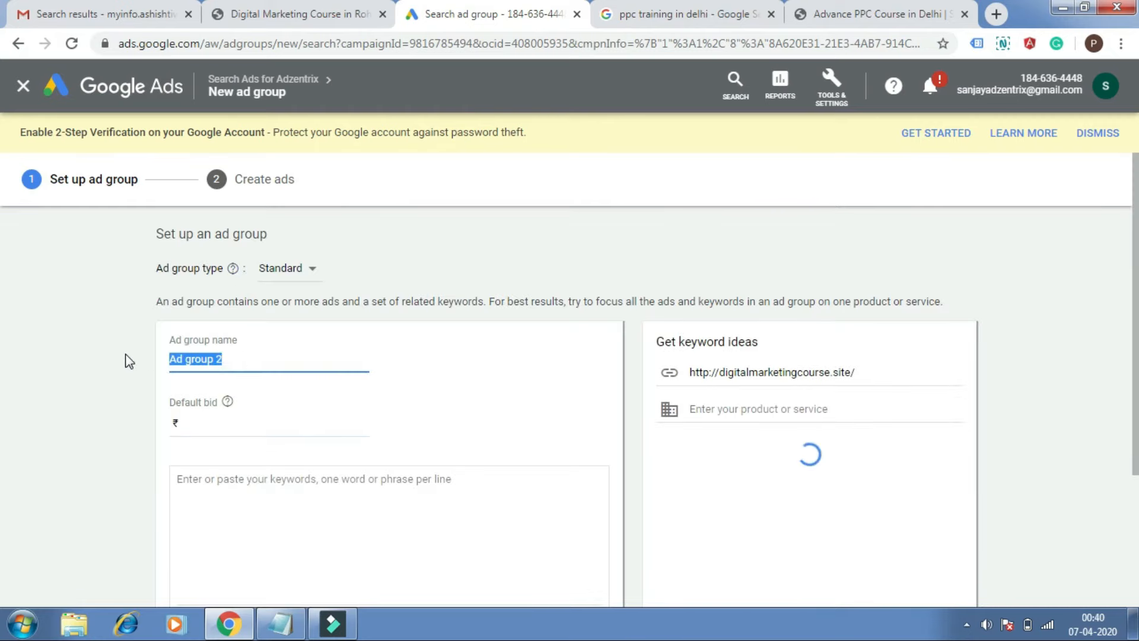
{"action": "key", "text": "BackSpace"}
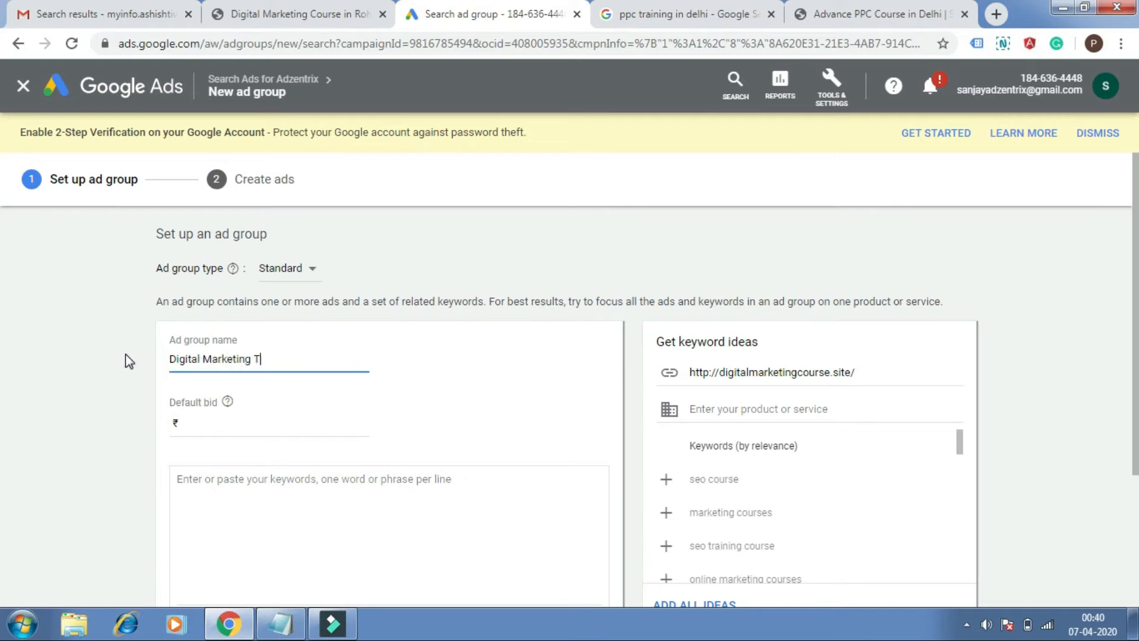
{"action": "left_click", "coordinate": [224, 425]}
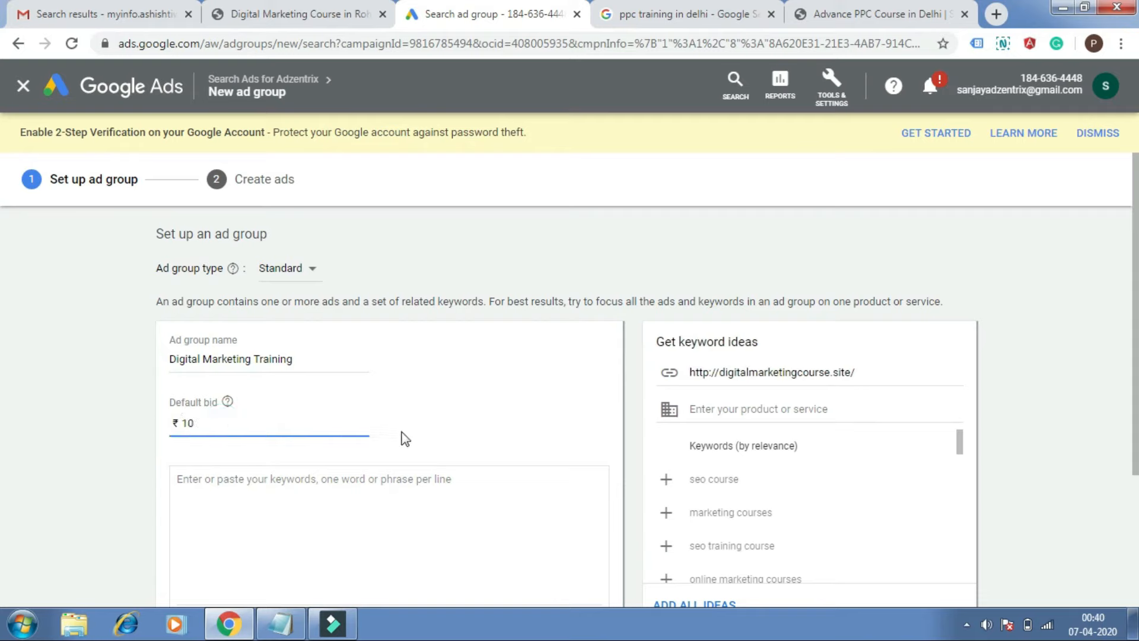
{"action": "left_click", "coordinate": [461, 414]}
Add the exact match keyword [digital marketing training] to the new ad group and save it to continue to ad creation.
{"action": "left_click", "coordinate": [415, 494]}
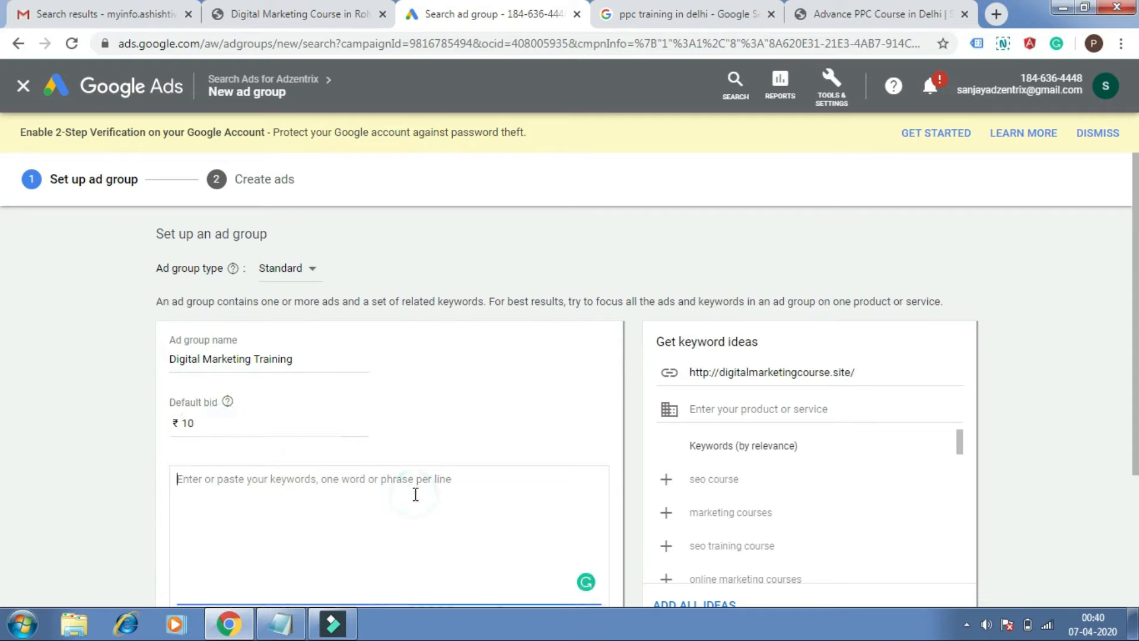
{"action": "type", "text": "[di"}
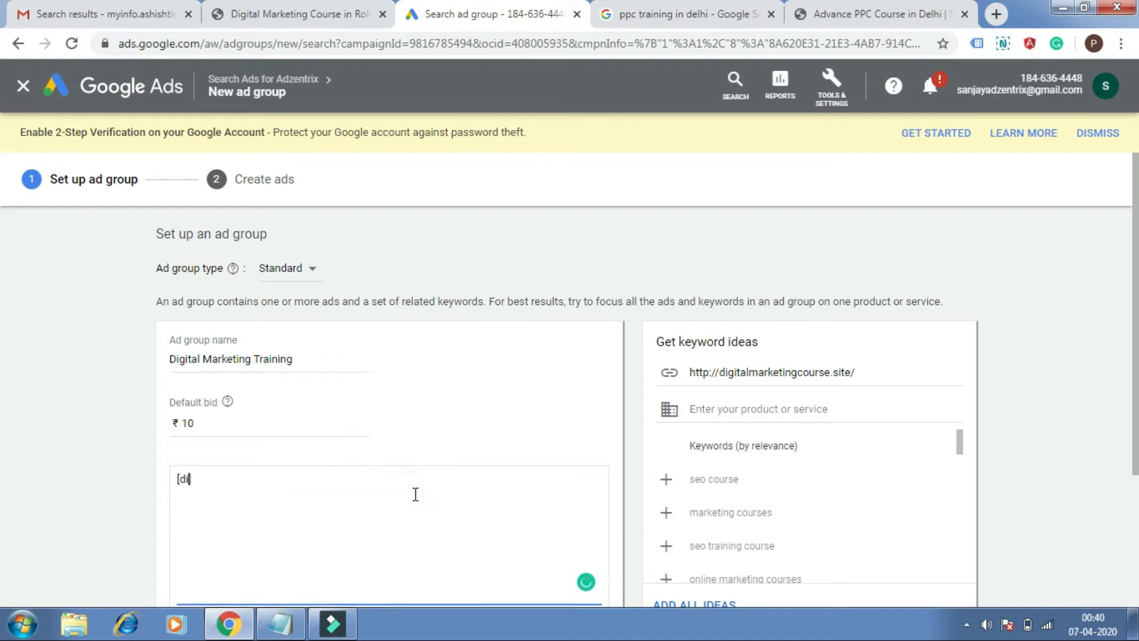
{"action": "type", "text": "gital marketing traini"}
{"action": "left_click", "coordinate": [480, 442]}
{"action": "scroll", "coordinate": [3, 453], "scroll_direction": "down", "scroll_amount": 2}
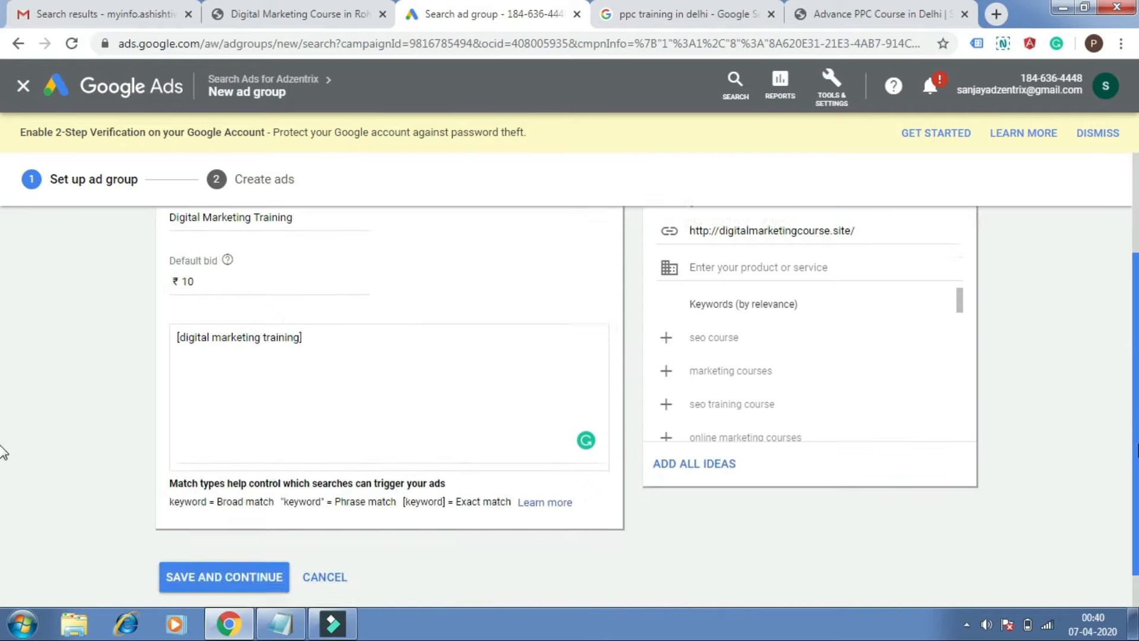
{"action": "scroll", "coordinate": [3, 453], "scroll_direction": "down", "scroll_amount": 1}
{"action": "left_click", "coordinate": [248, 540]}
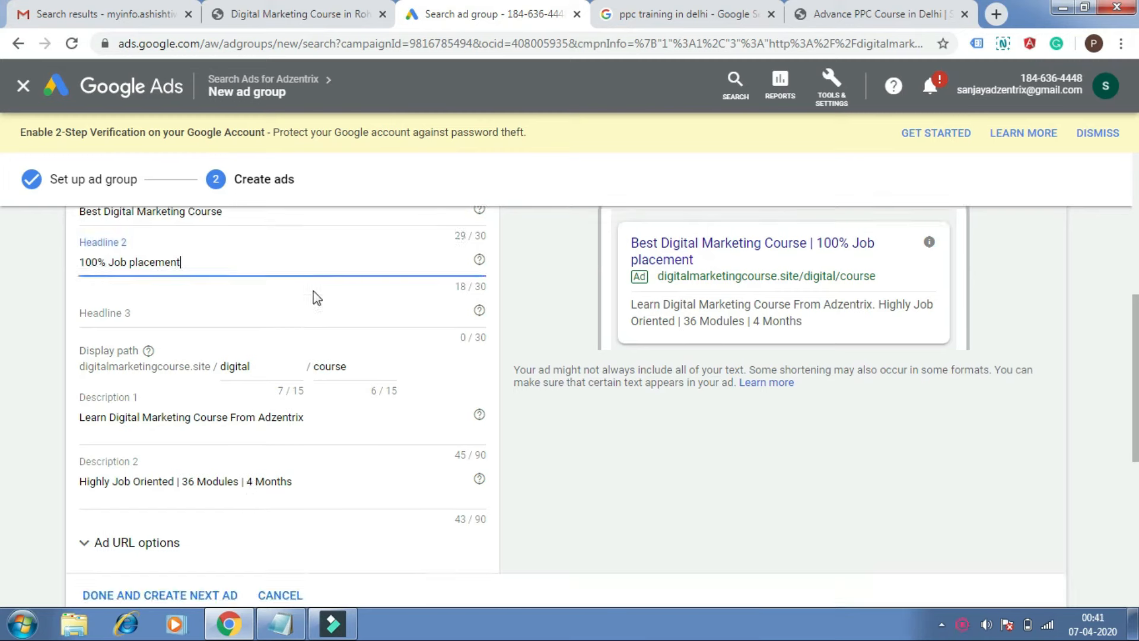
Change Headline 1 of the new text ad to "Digital Marketing Training".
{"action": "scroll", "coordinate": [3, 356], "scroll_direction": "up", "scroll_amount": 3}
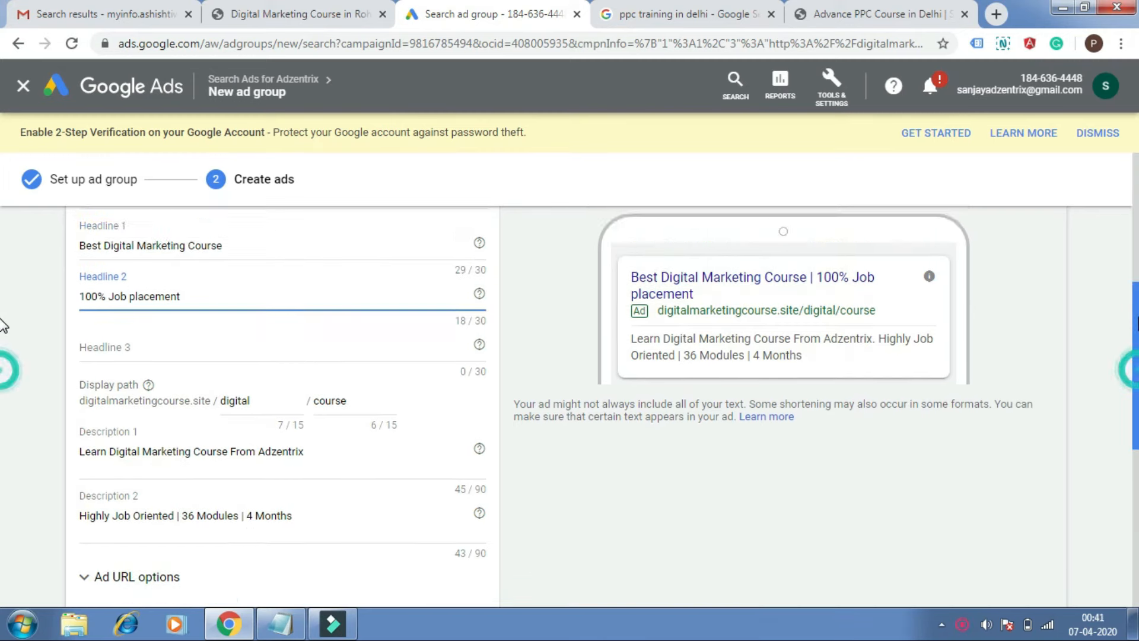
{"action": "scroll", "coordinate": [3, 326], "scroll_direction": "down", "scroll_amount": 1}
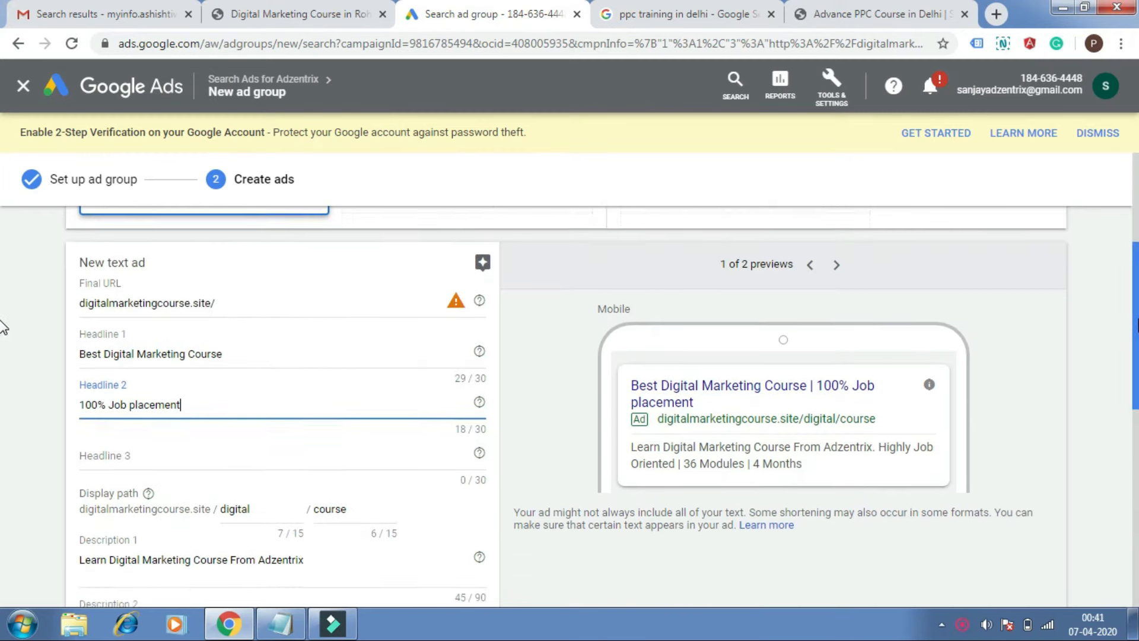
{"action": "left_click", "coordinate": [293, 350]}
{"action": "left_click_drag", "start_coordinate": [291, 349], "coordinate": [189, 346]}
{"action": "type", "text": "Training"}
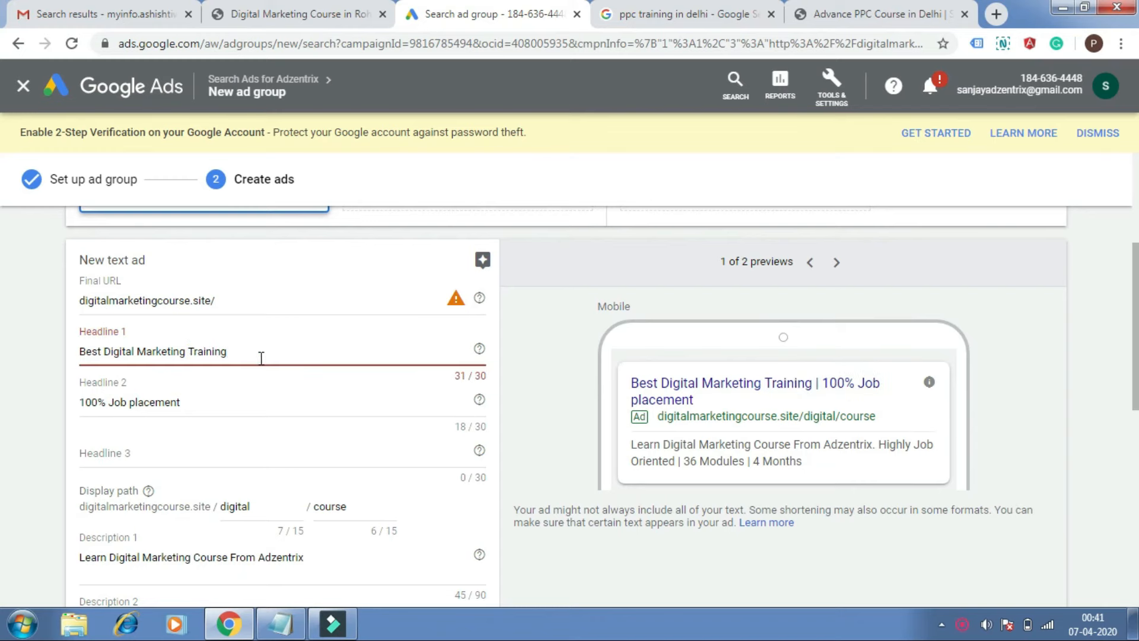
{"action": "left_click_drag", "start_coordinate": [106, 352], "coordinate": [30, 350]}
{"action": "key", "text": "BackSpace"}
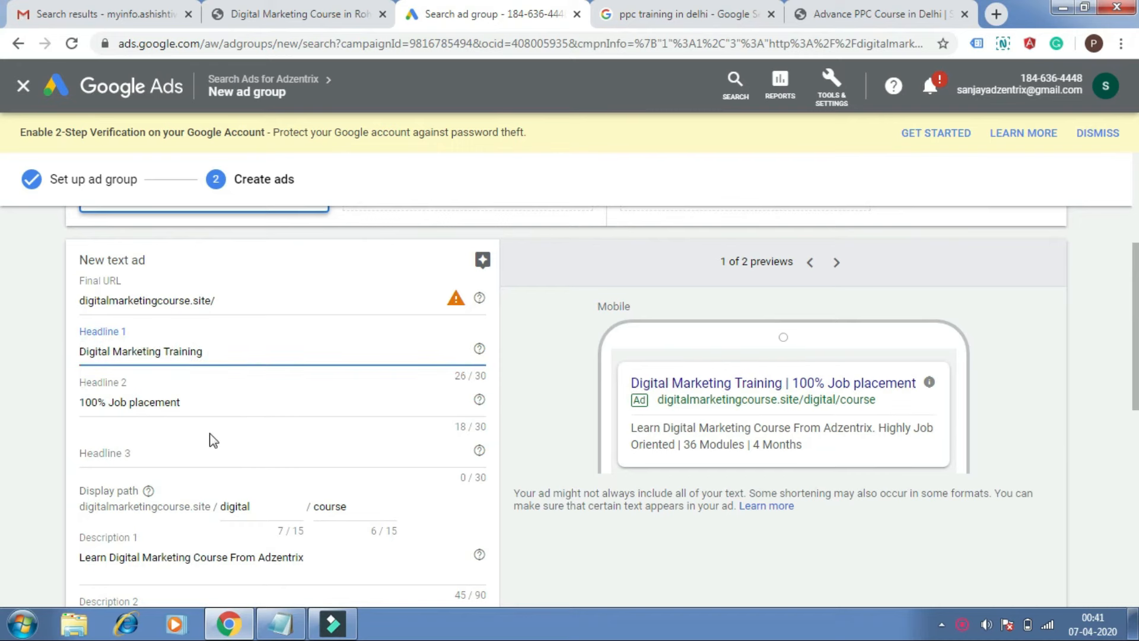
Replace the word "Course" in Description 1 so that it reads "Learn Digital Marketing training From Adzentrix".
{"action": "left_click_drag", "start_coordinate": [1137, 341], "coordinate": [1138, 427]}
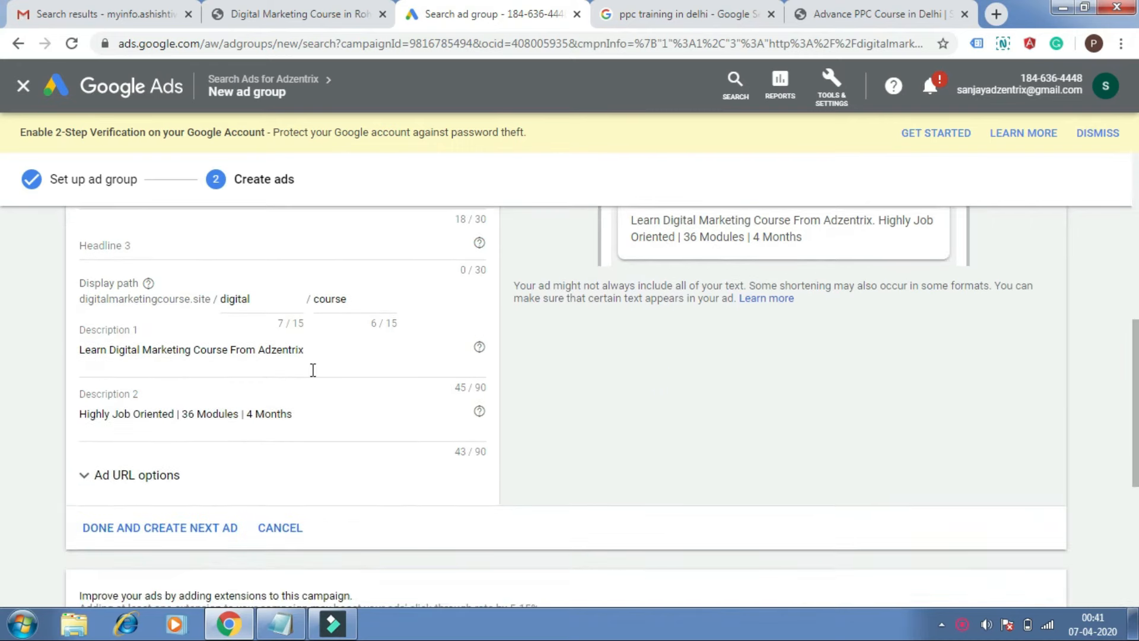
{"action": "left_click_drag", "start_coordinate": [304, 351], "coordinate": [271, 350]}
{"action": "left_click_drag", "start_coordinate": [173, 351], "coordinate": [222, 353]}
{"action": "left_click", "coordinate": [223, 353]}
{"action": "double_click", "coordinate": [225, 353]}
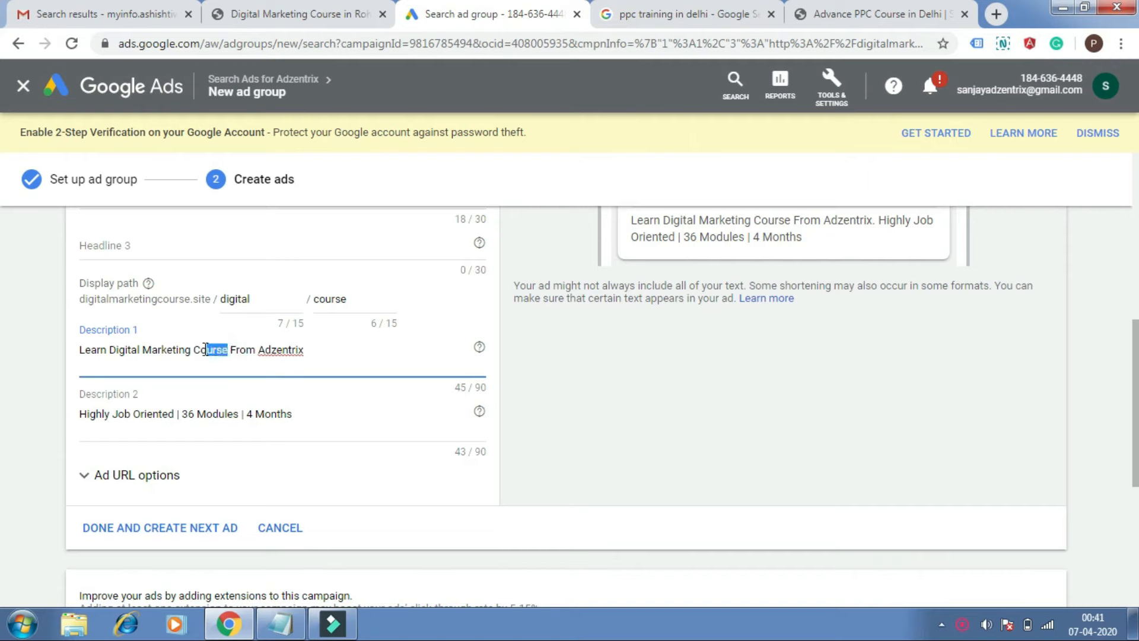
{"action": "type", "text": "training"}
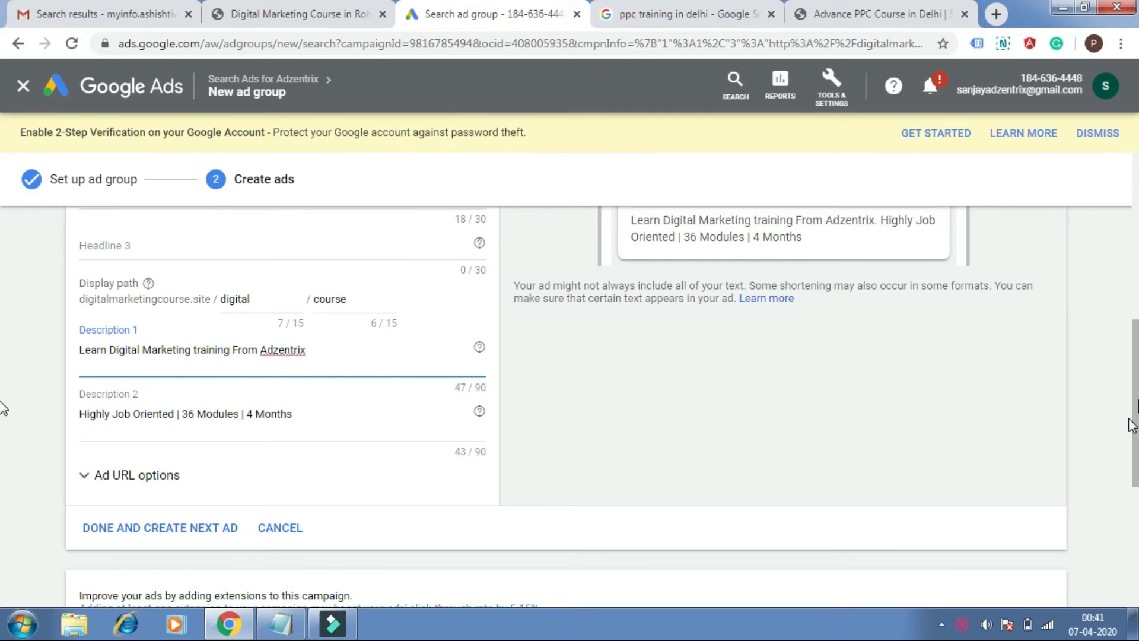
Set Path 2 of the ad's display path to "training" and review the ad in the mobile preview.
{"action": "scroll", "coordinate": [1131, 425], "scroll_direction": "up", "scroll_amount": 2}
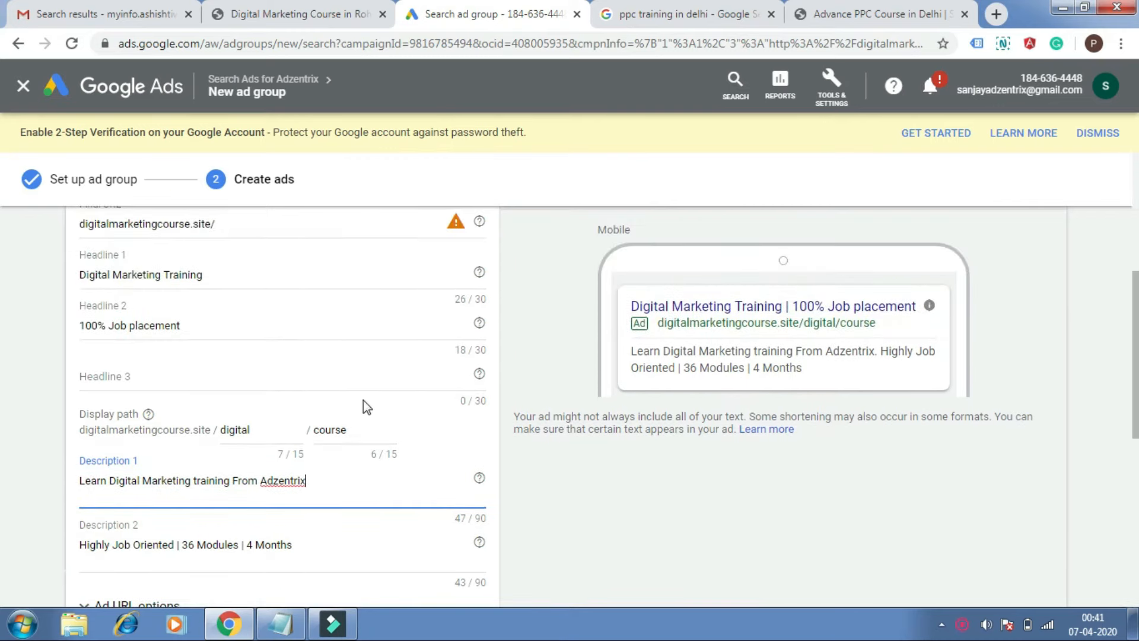
{"action": "left_click_drag", "start_coordinate": [361, 431], "coordinate": [314, 431]}
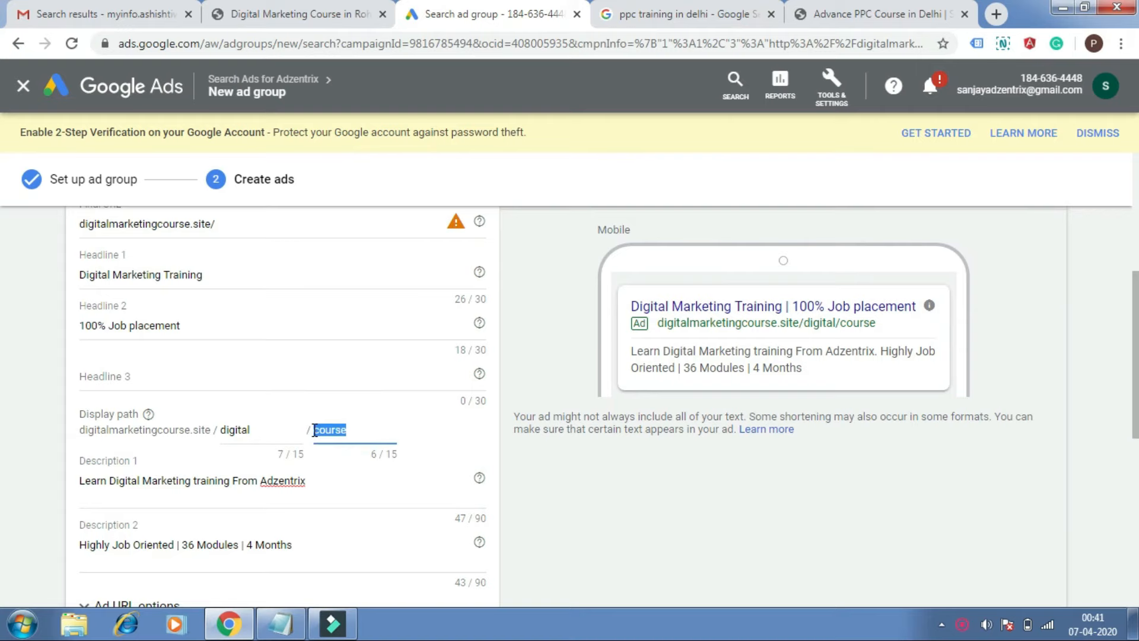
{"action": "type", "text": "training"}
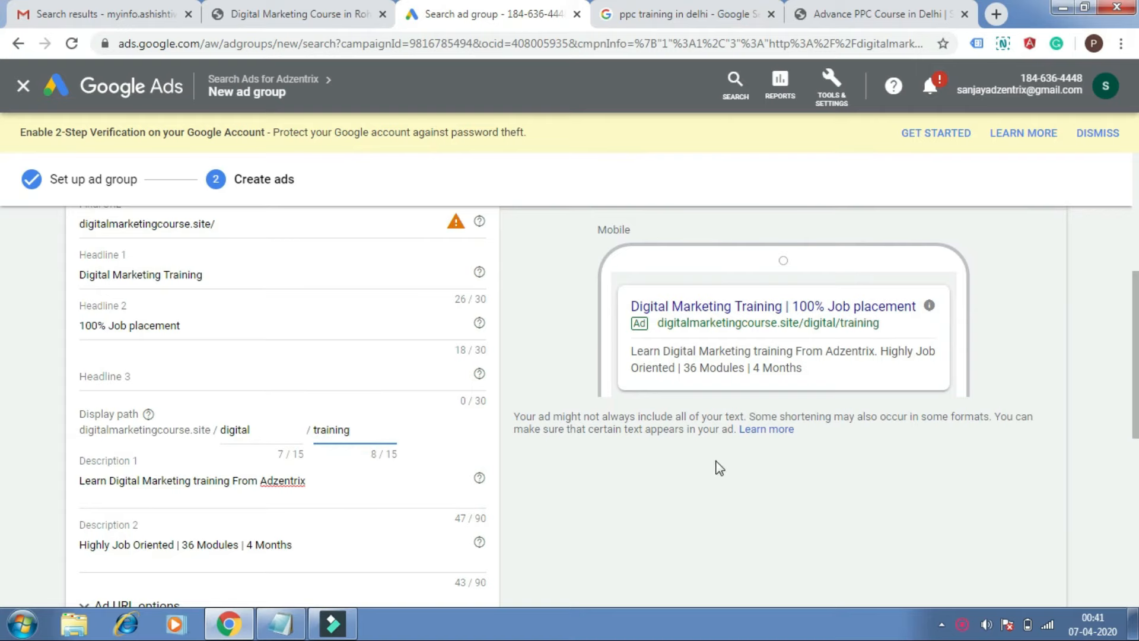
{"action": "left_click", "coordinate": [724, 481]}
{"action": "scroll", "coordinate": [3, 306], "scroll_direction": "up", "scroll_amount": 2}
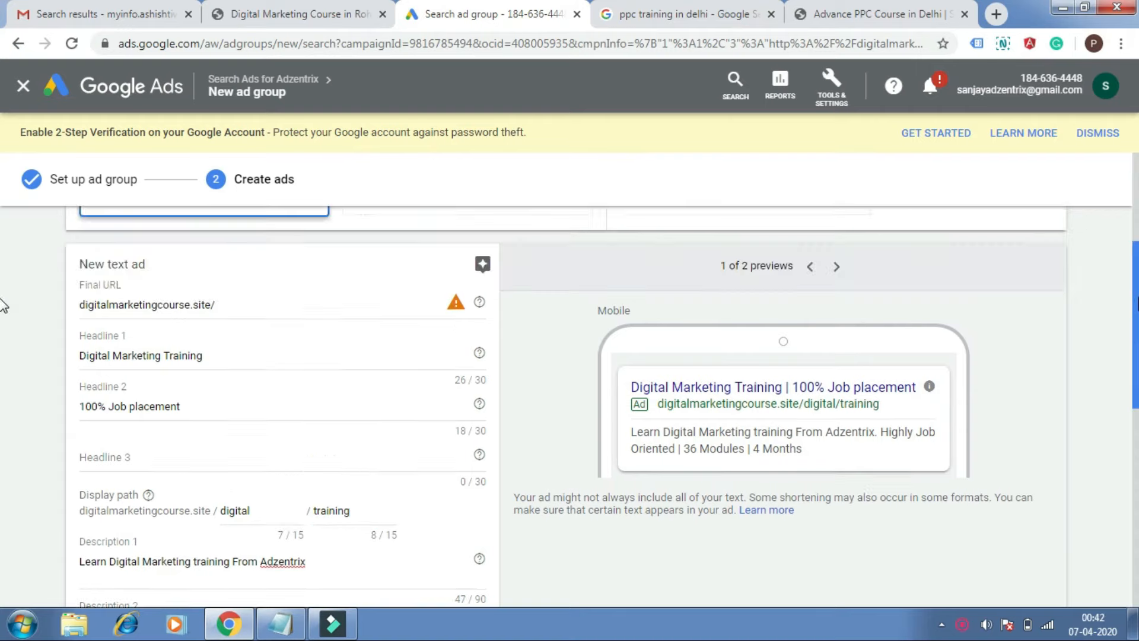
{"action": "scroll", "coordinate": [3, 309], "scroll_direction": "down", "scroll_amount": 4}
{"action": "scroll", "coordinate": [3, 327], "scroll_direction": "up", "scroll_amount": 3}
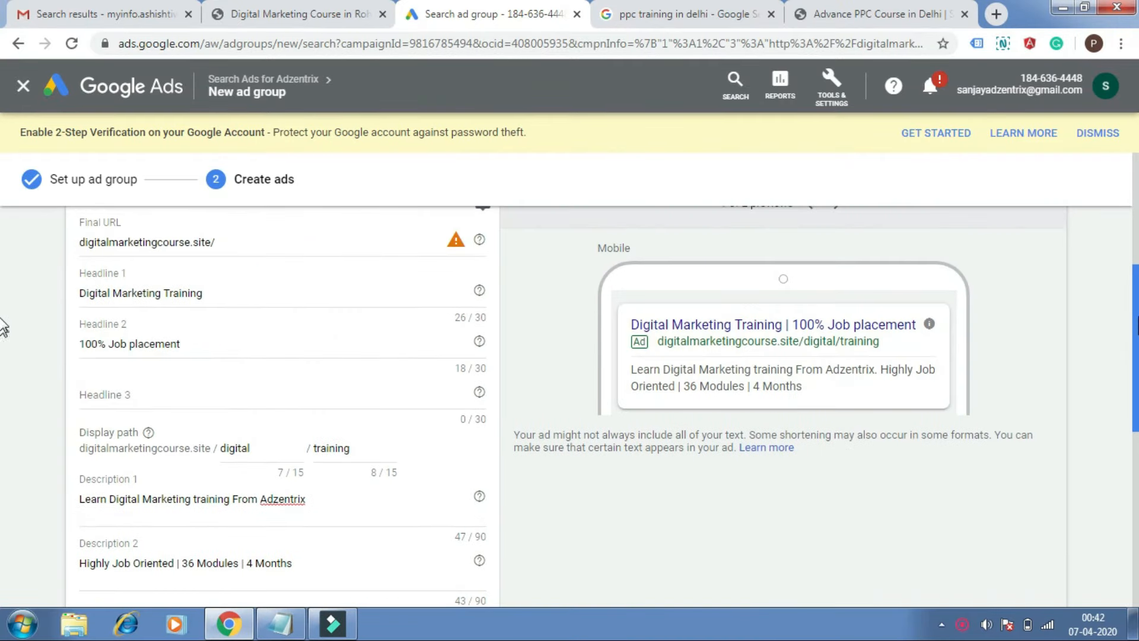
Finish the Digital Marketing Training text ad, discard the extra ad draft and save the ad group.
{"action": "scroll", "coordinate": [3, 326], "scroll_direction": "up", "scroll_amount": 1}
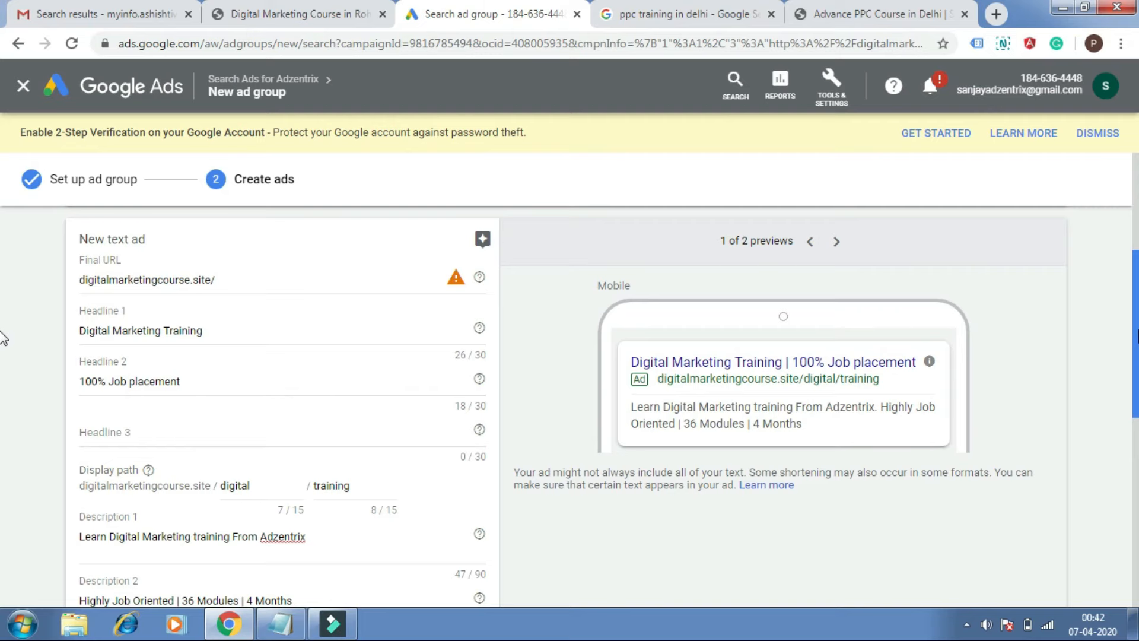
{"action": "scroll", "coordinate": [2, 338], "scroll_direction": "down", "scroll_amount": 6}
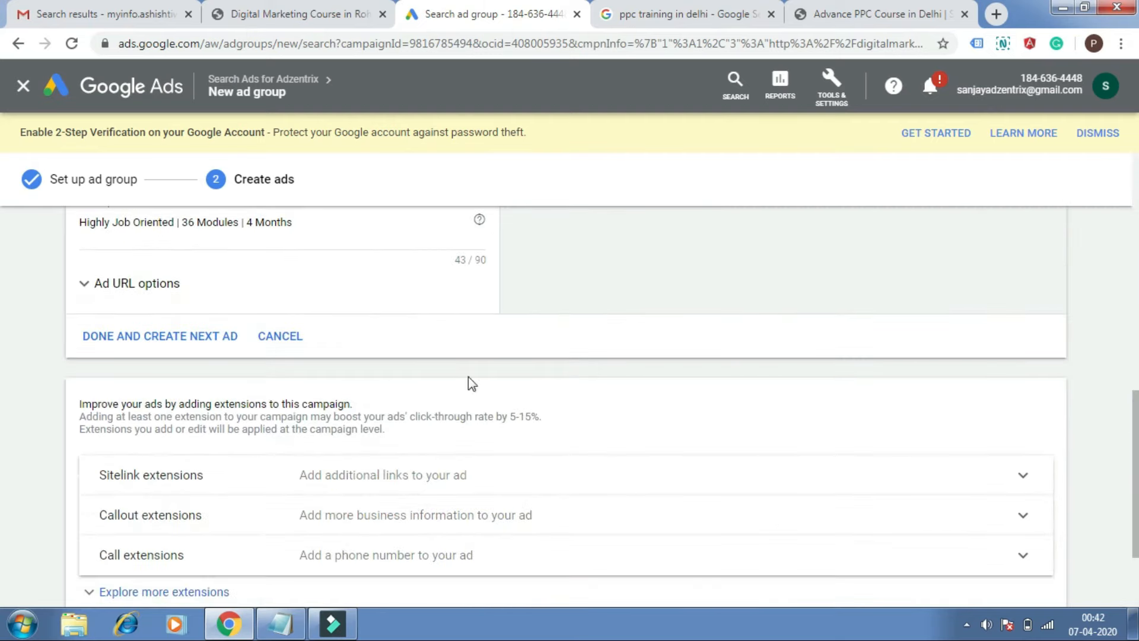
{"action": "left_click", "coordinate": [177, 341]}
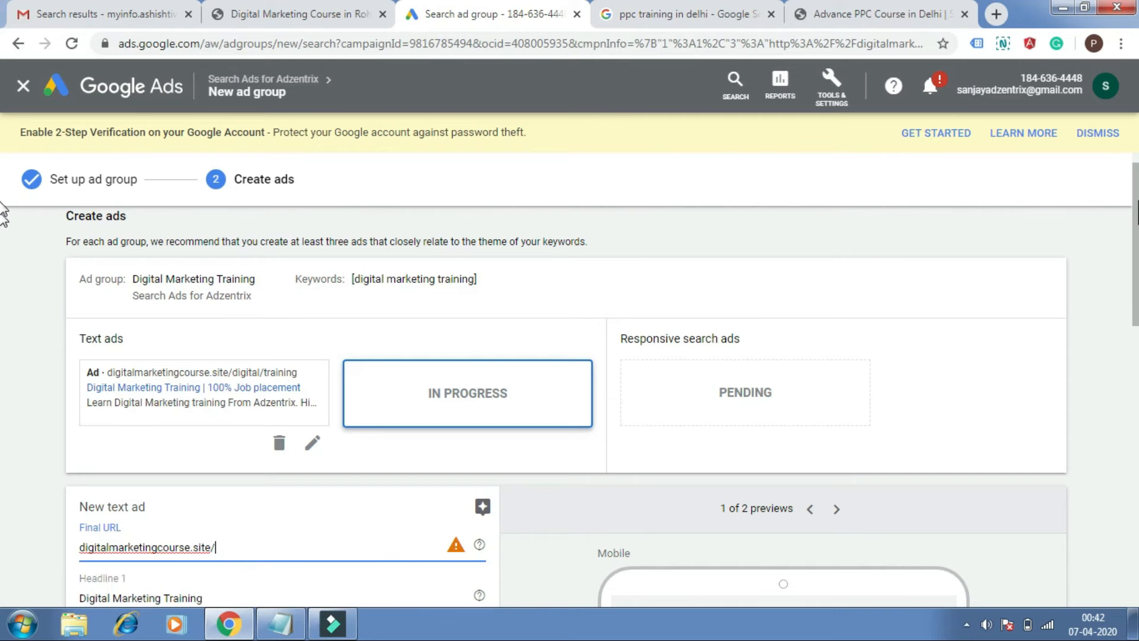
{"action": "scroll", "coordinate": [3, 409], "scroll_direction": "down", "scroll_amount": 10}
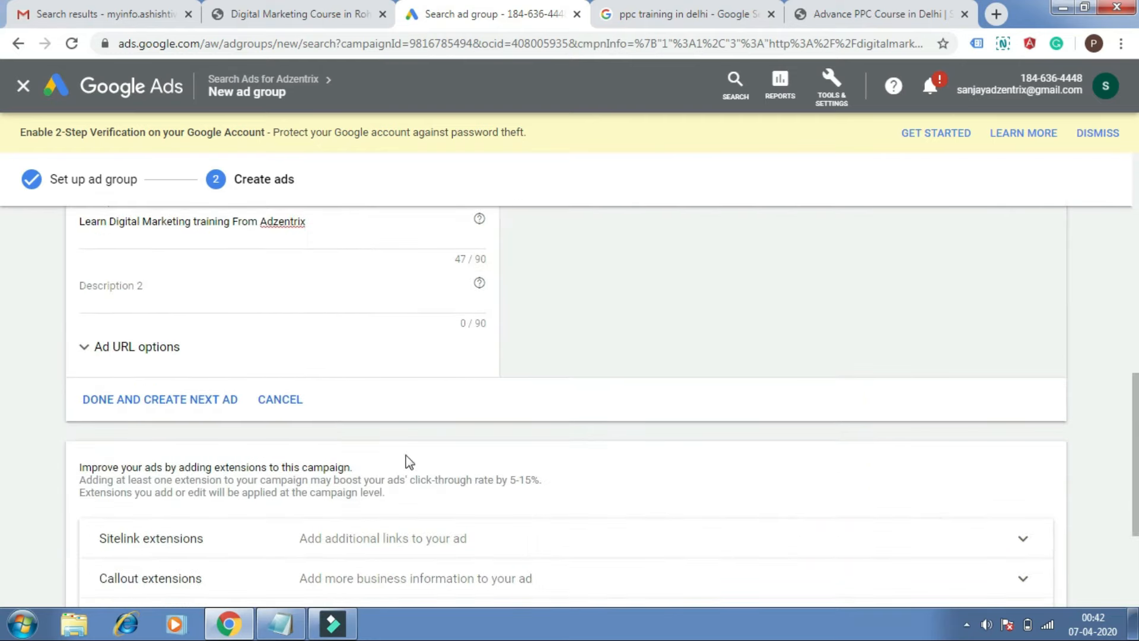
{"action": "left_click", "coordinate": [284, 399]}
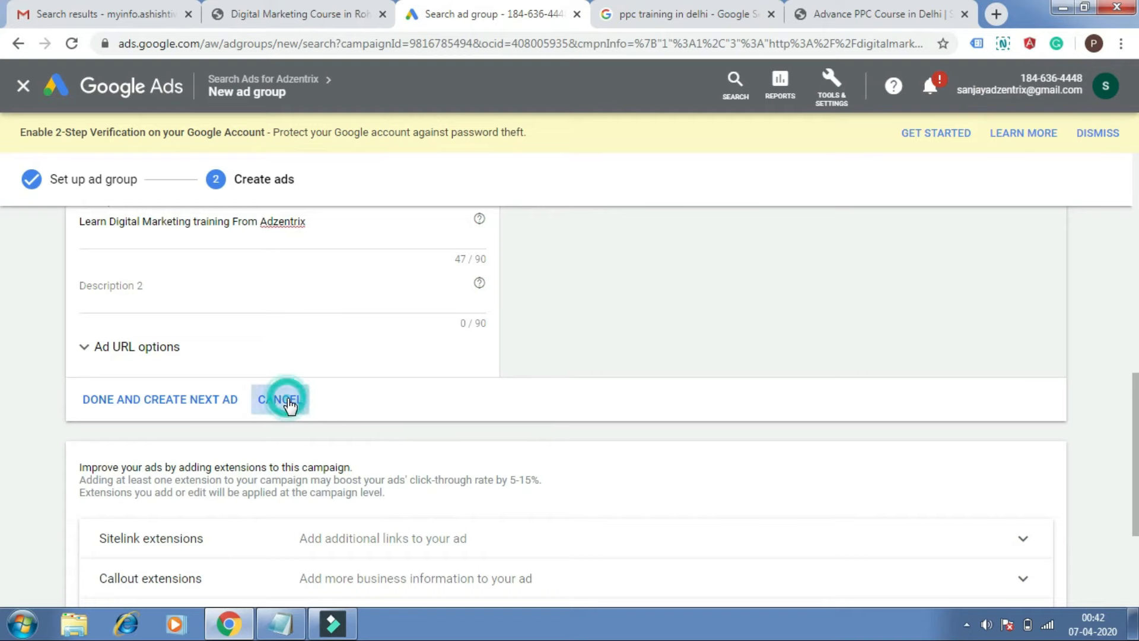
{"action": "left_click", "coordinate": [101, 583]}
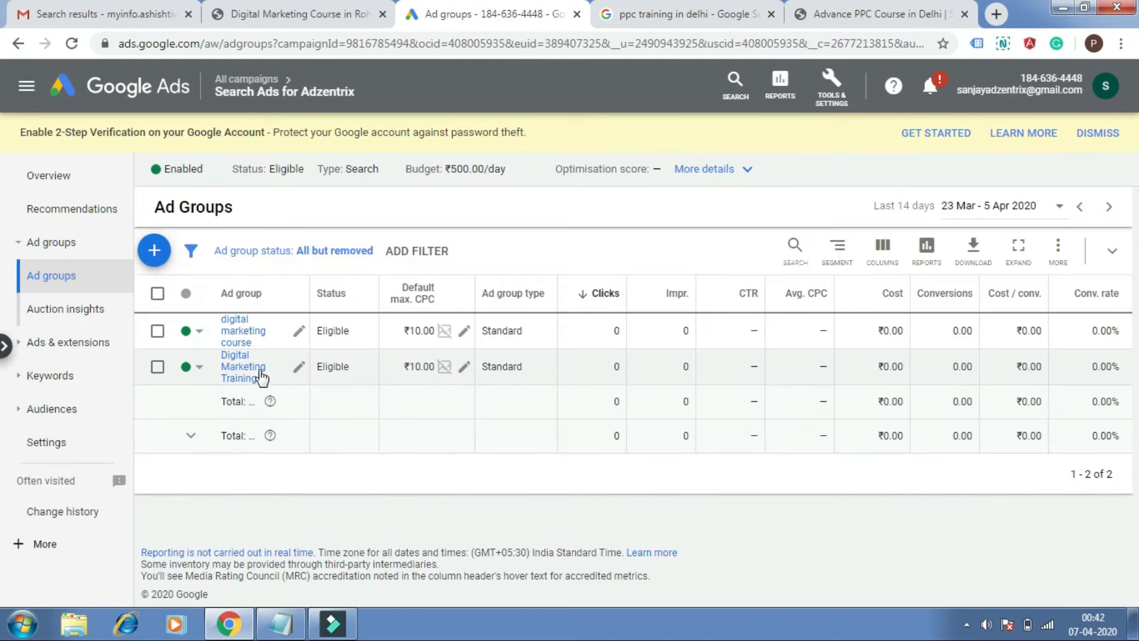
Open the Digital Marketing Training ad group and review its search keywords and ads.
{"action": "left_click", "coordinate": [249, 371]}
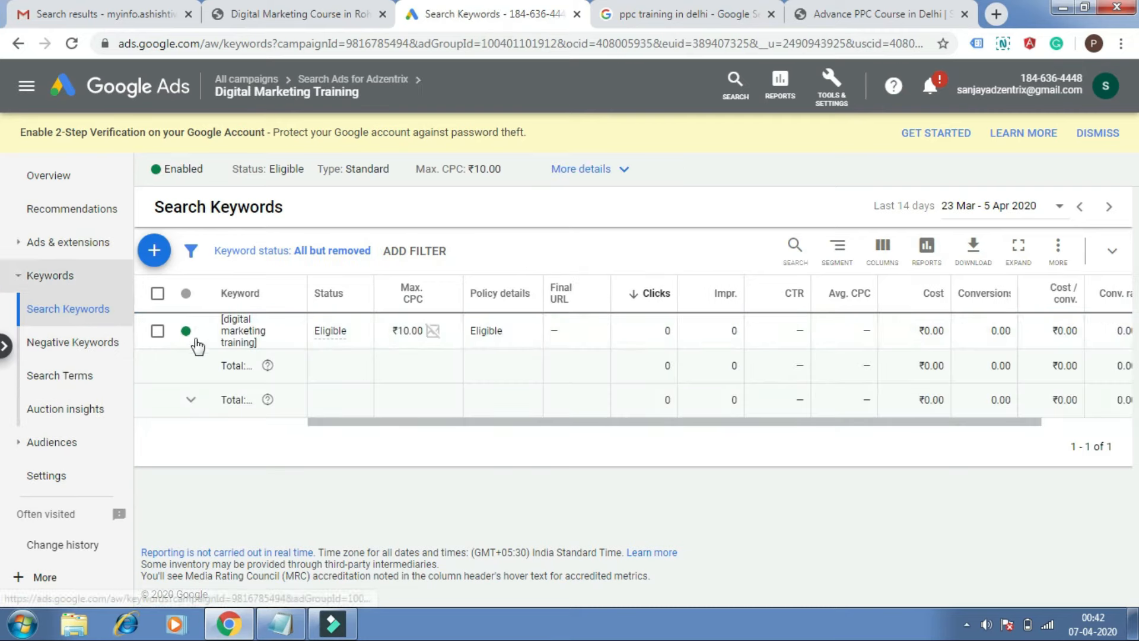
{"action": "left_click", "coordinate": [84, 245]}
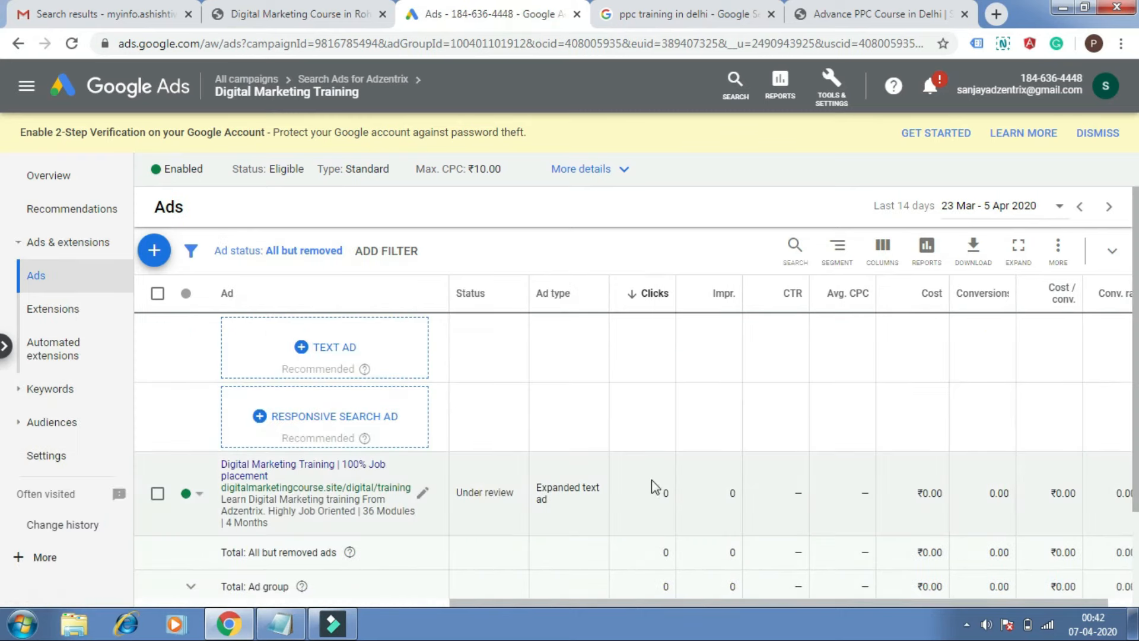
{"action": "left_click_drag", "start_coordinate": [1138, 323], "coordinate": [1138, 348]}
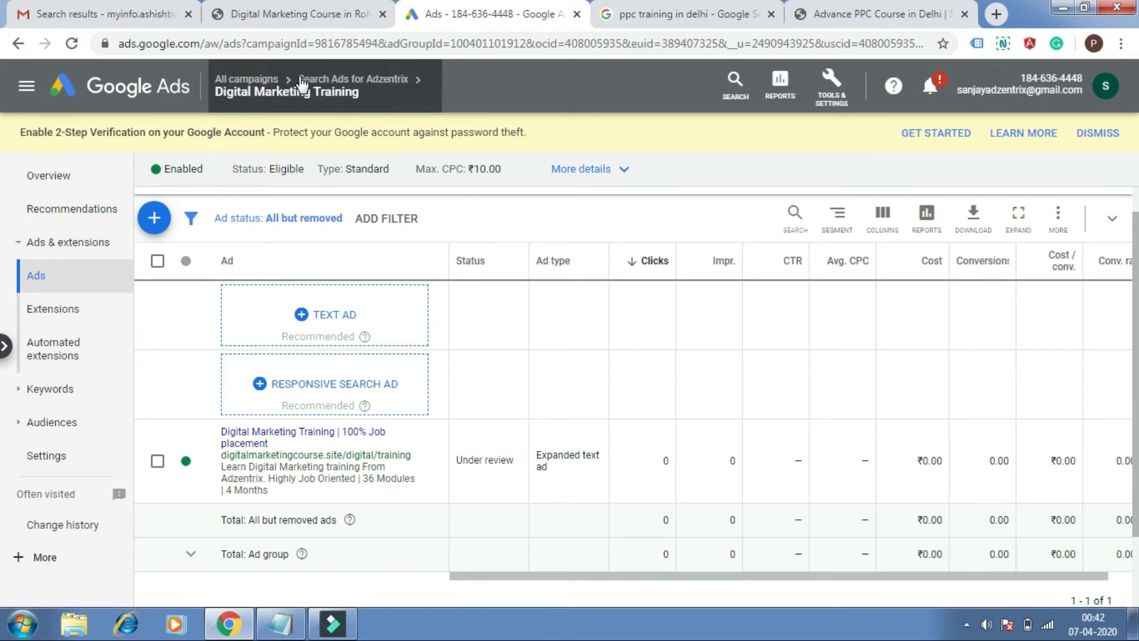
Start a new ad group in the Search Ads for Adzentrix campaign, named "digital marketing institute" with a default bid of ₹10.
{"action": "left_click", "coordinate": [321, 80]}
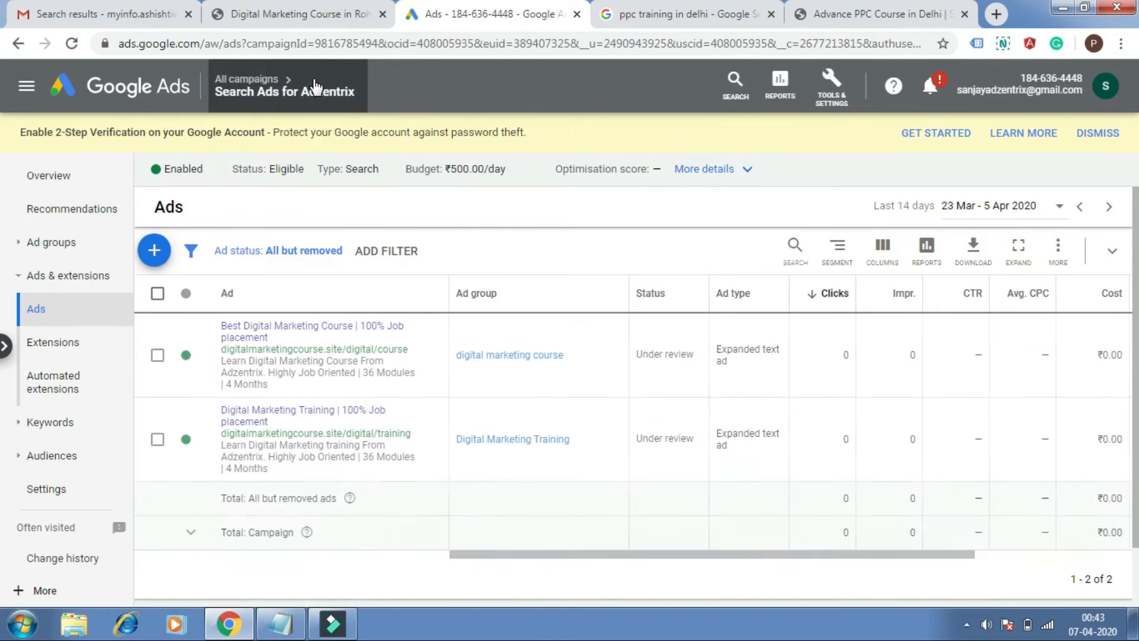
{"action": "left_click", "coordinate": [56, 243]}
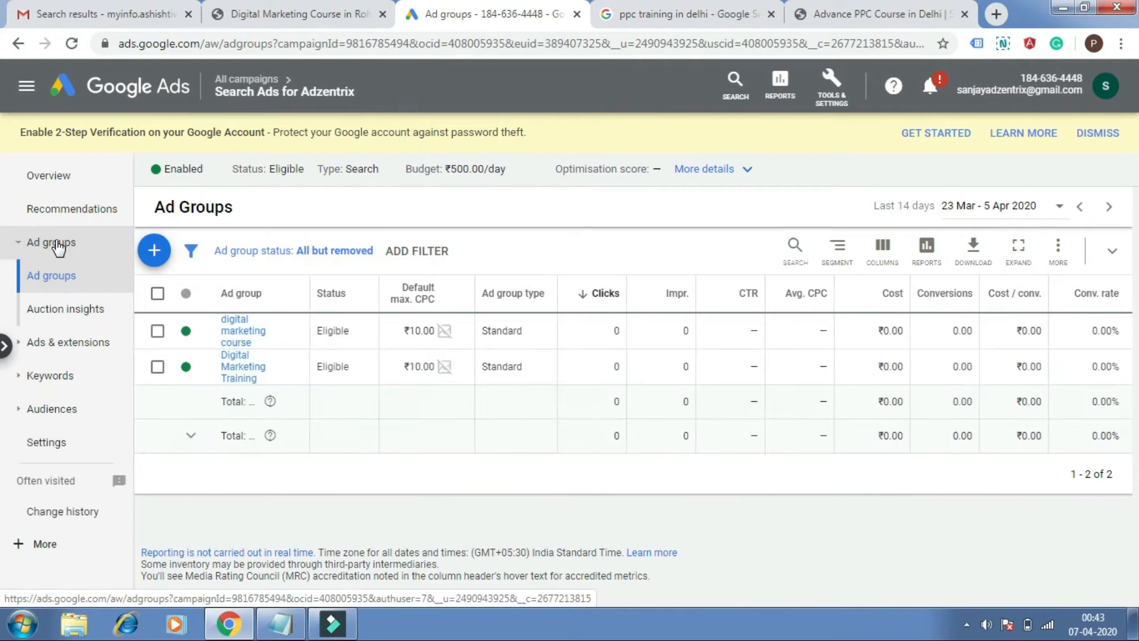
{"action": "left_click", "coordinate": [156, 252]}
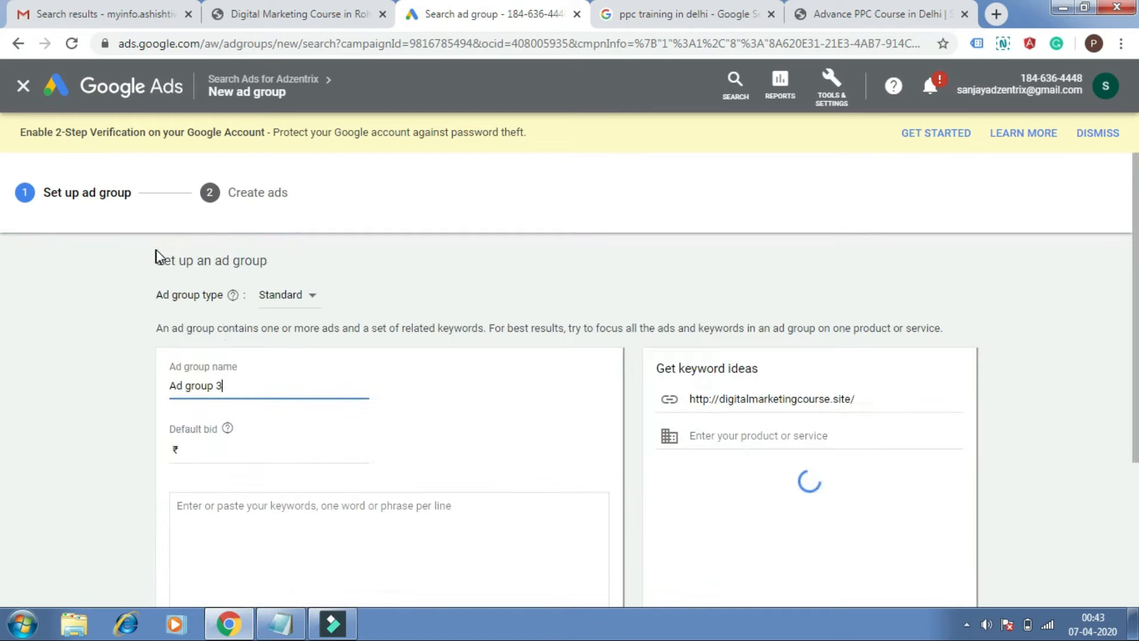
{"action": "left_click_drag", "start_coordinate": [243, 385], "coordinate": [148, 387]}
{"action": "type", "text": "digital mark"}
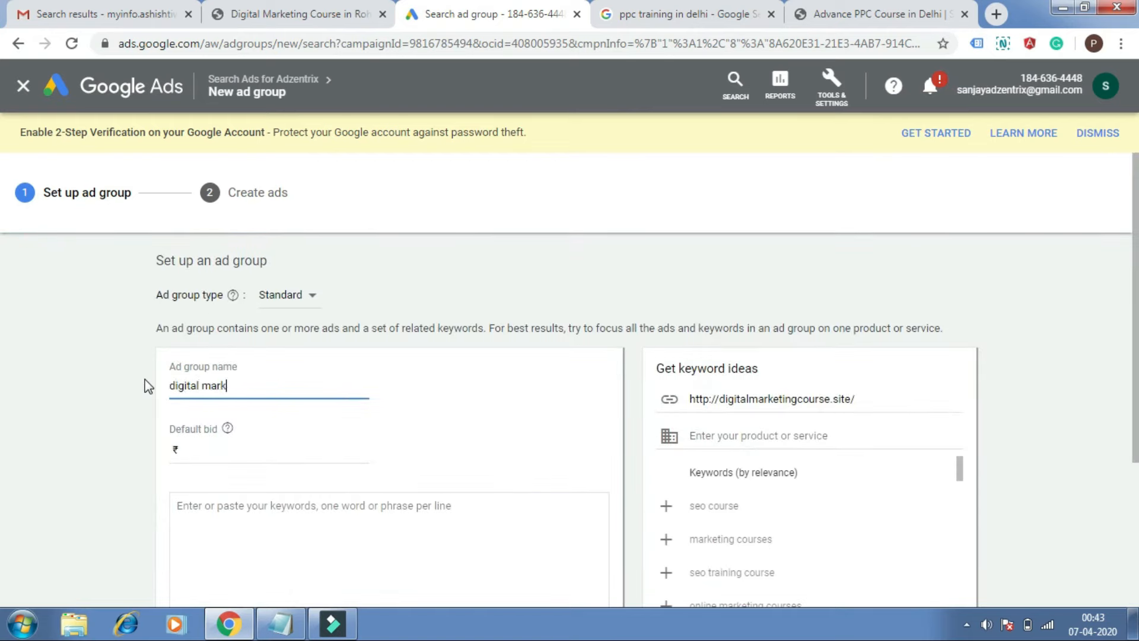
{"action": "type", "text": "eting institute"}
{"action": "left_click", "coordinate": [250, 453]}
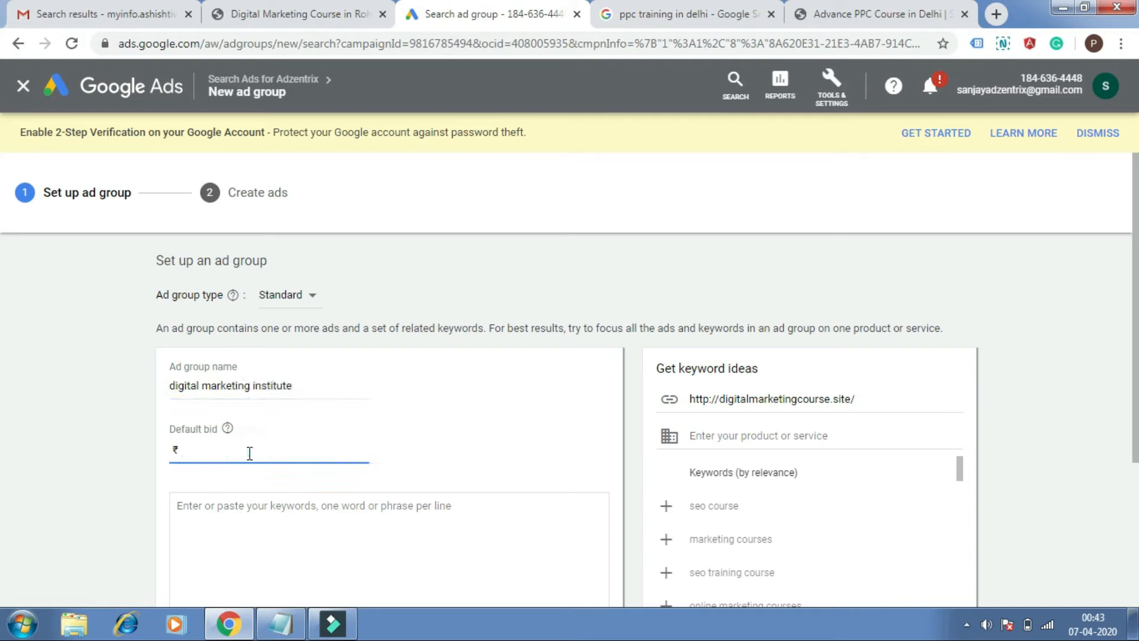
{"action": "type", "text": "10"}
Add the exact match keyword [digital marketing institute] to the new ad group and save it to continue to ad creation.
{"action": "left_click", "coordinate": [265, 515]}
{"action": "type", "text": "[digital"}
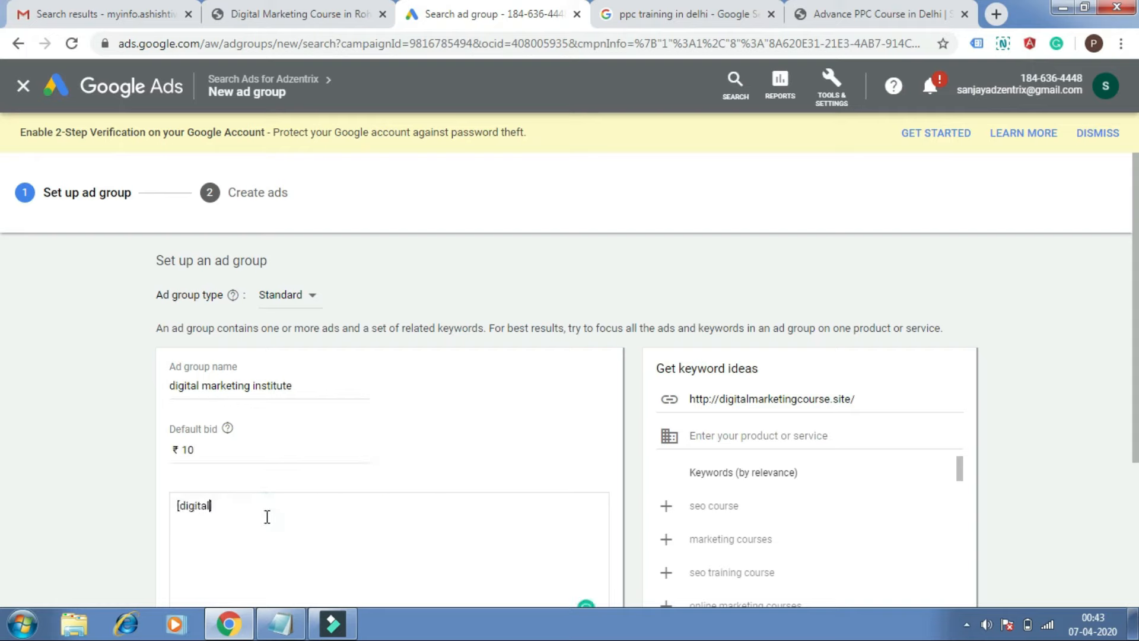
{"action": "type", "text": " marketing institute"}
{"action": "scroll", "coordinate": [828, 483], "scroll_direction": "down", "scroll_amount": 4}
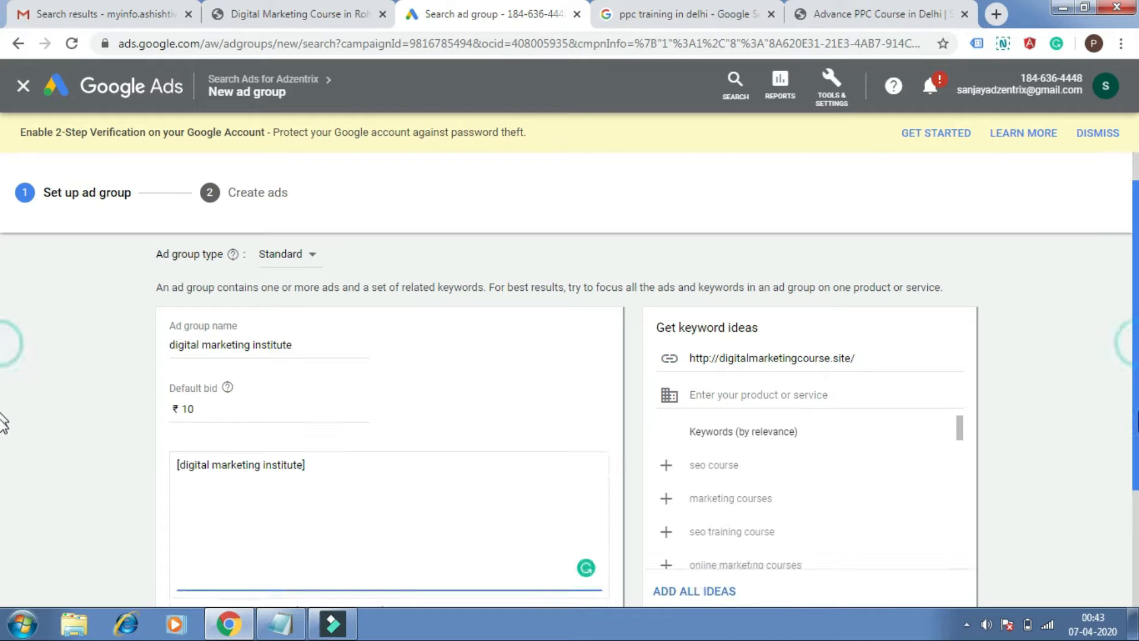
{"action": "left_click", "coordinate": [253, 534]}
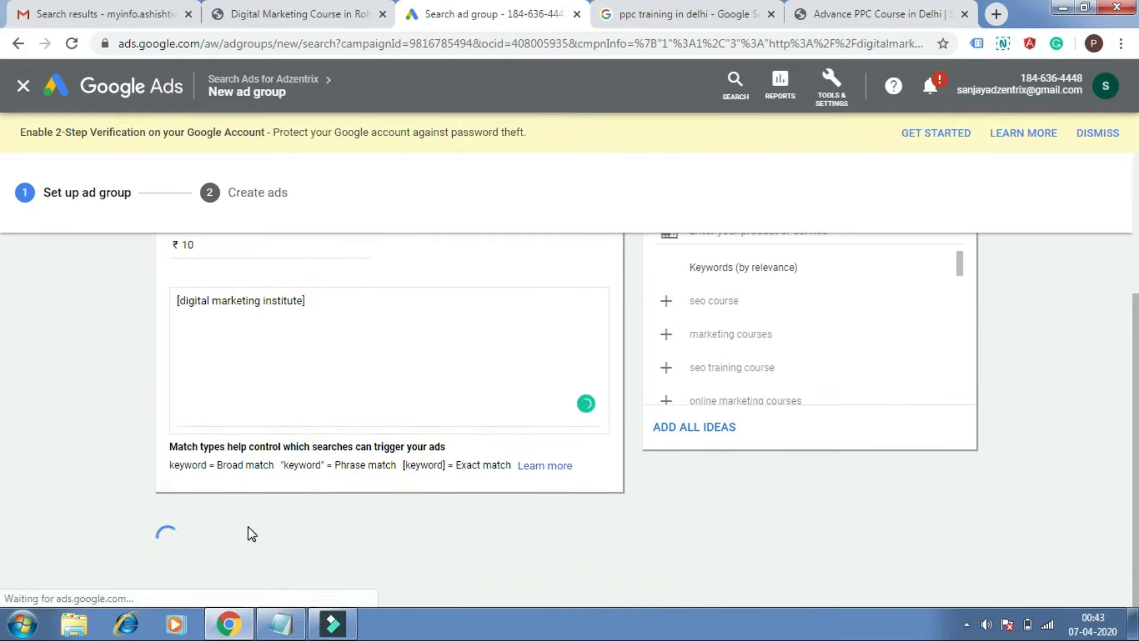
Change Headline 1 of the new text ad to "Digital Marketing Institute".
{"action": "left_click_drag", "start_coordinate": [226, 266], "coordinate": [191, 264]}
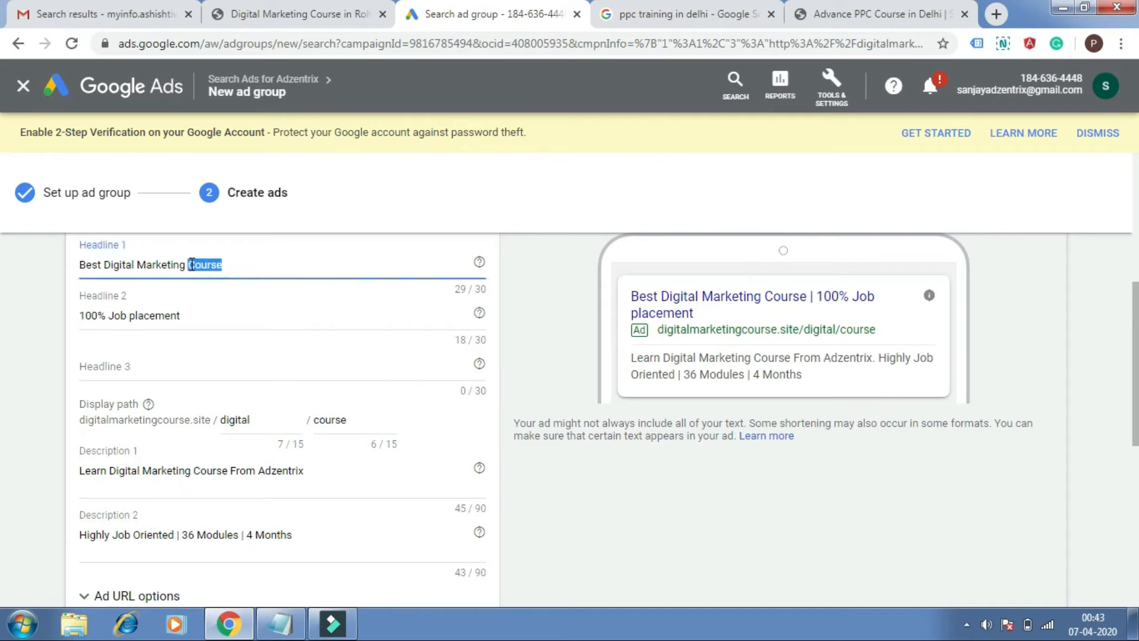
{"action": "type", "text": "Institute"}
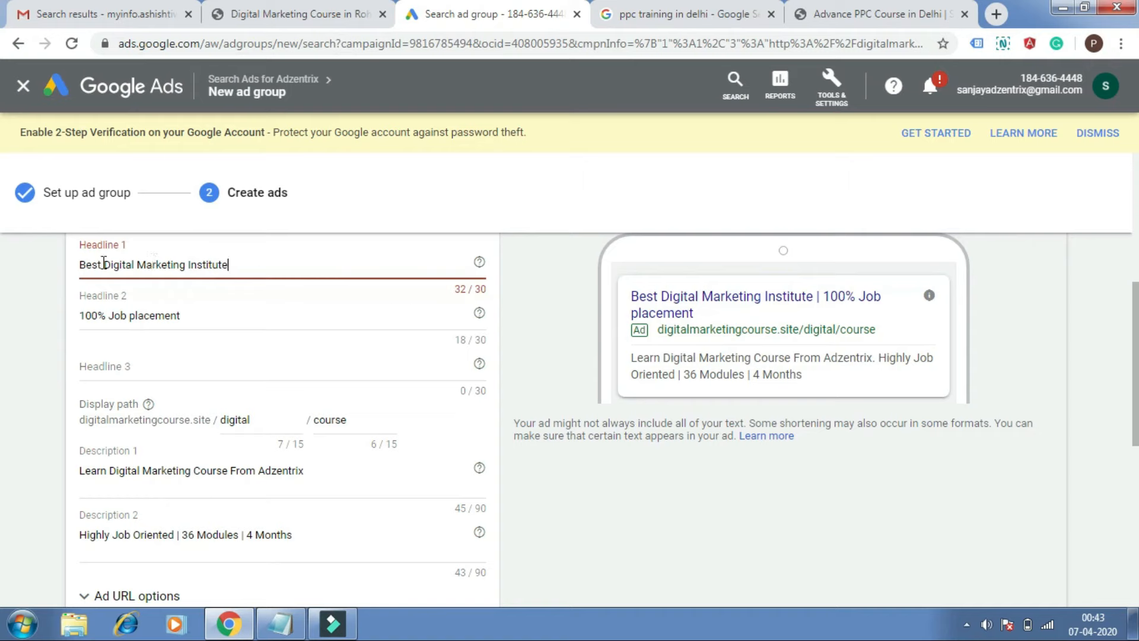
{"action": "left_click_drag", "start_coordinate": [102, 264], "coordinate": [65, 272]}
{"action": "key", "text": "BackSpace"}
{"action": "left_click", "coordinate": [237, 314]}
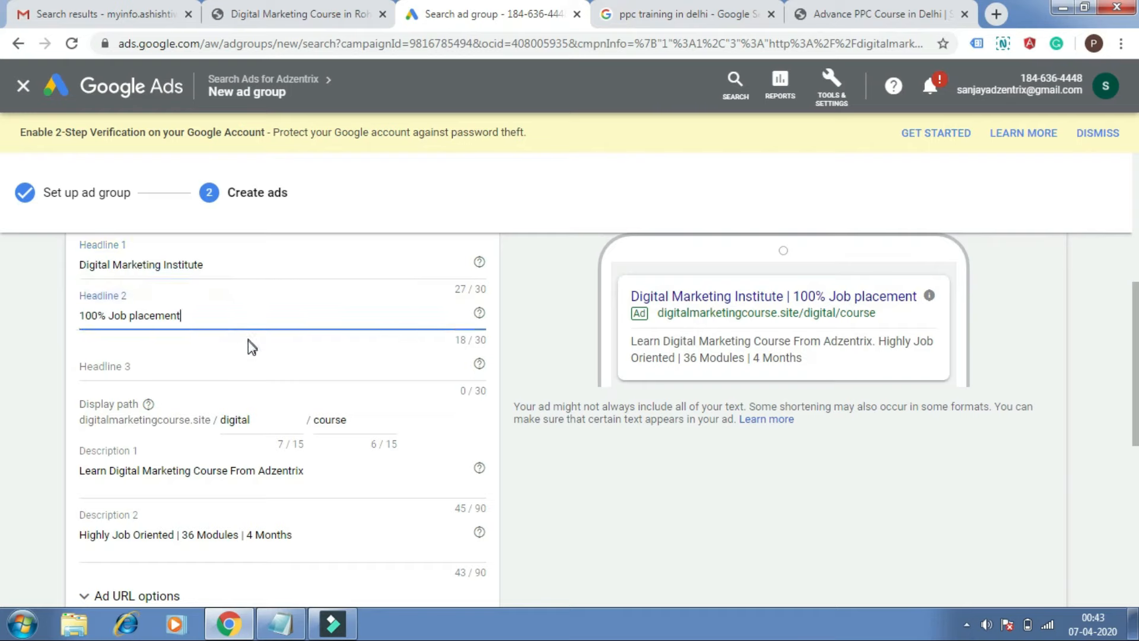
Set Path 2 of the ad's display path to "institute".
{"action": "left_click_drag", "start_coordinate": [368, 421], "coordinate": [312, 422]}
{"action": "type", "text": "institute"}
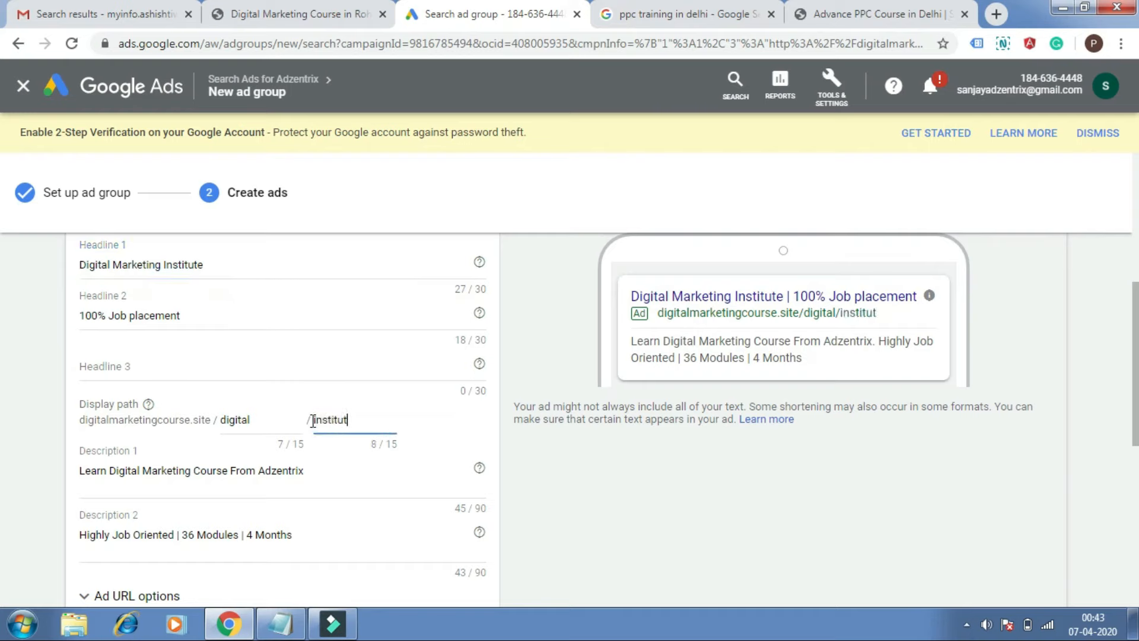
{"action": "left_click", "coordinate": [462, 432]}
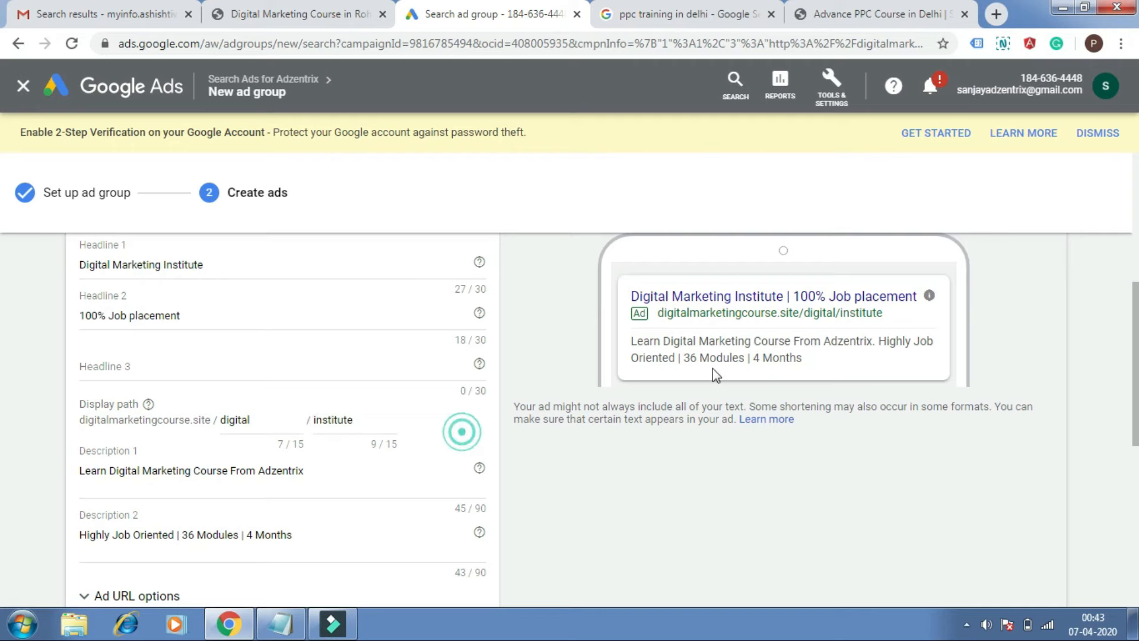
Replace Description 1 of the ad with "Learn digital marketing from best digital marketing institute in delhi.".
{"action": "scroll", "coordinate": [3, 405], "scroll_direction": "down", "scroll_amount": 1}
{"action": "scroll", "coordinate": [3, 405], "scroll_direction": "down", "scroll_amount": 1}
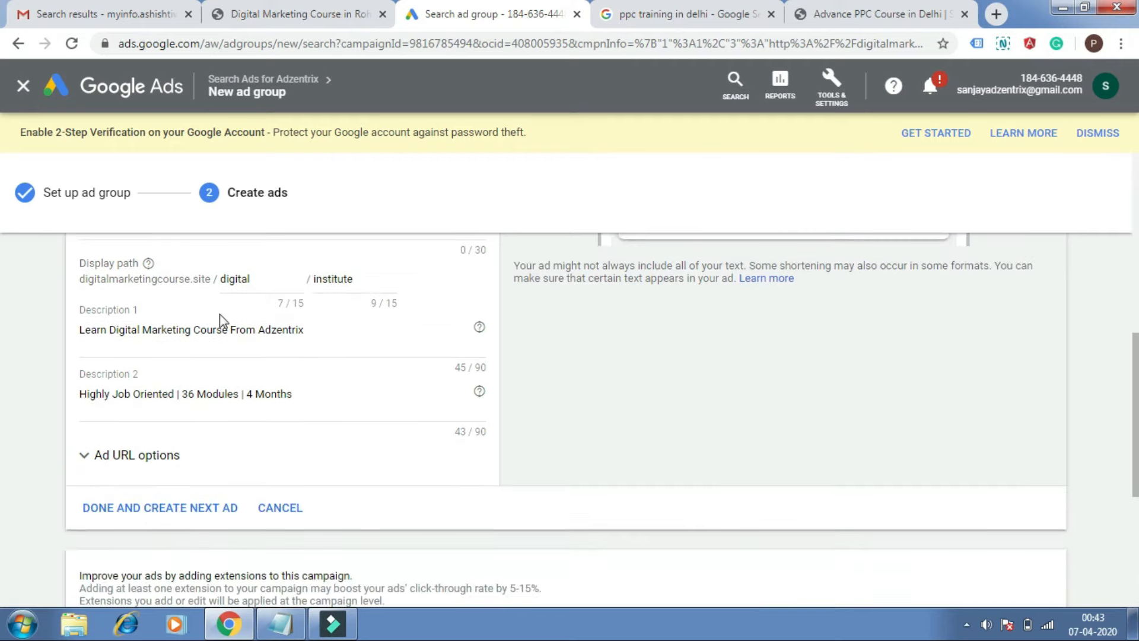
{"action": "left_click_drag", "start_coordinate": [230, 330], "coordinate": [223, 332]}
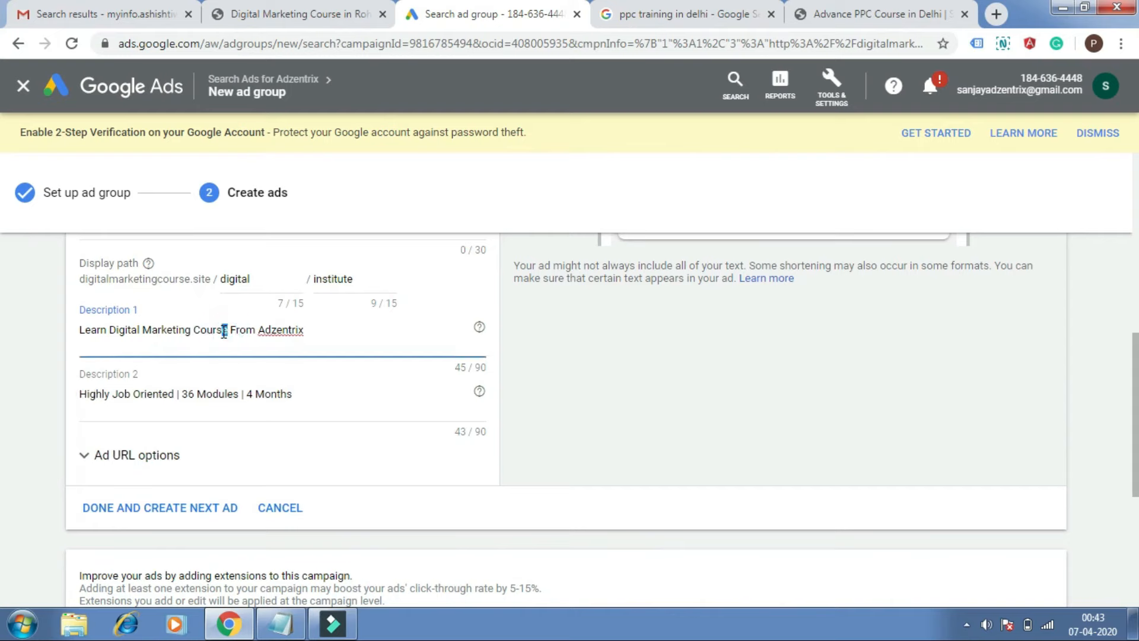
{"action": "double_click", "coordinate": [204, 331]}
{"action": "left_click_drag", "start_coordinate": [309, 330], "coordinate": [64, 331]}
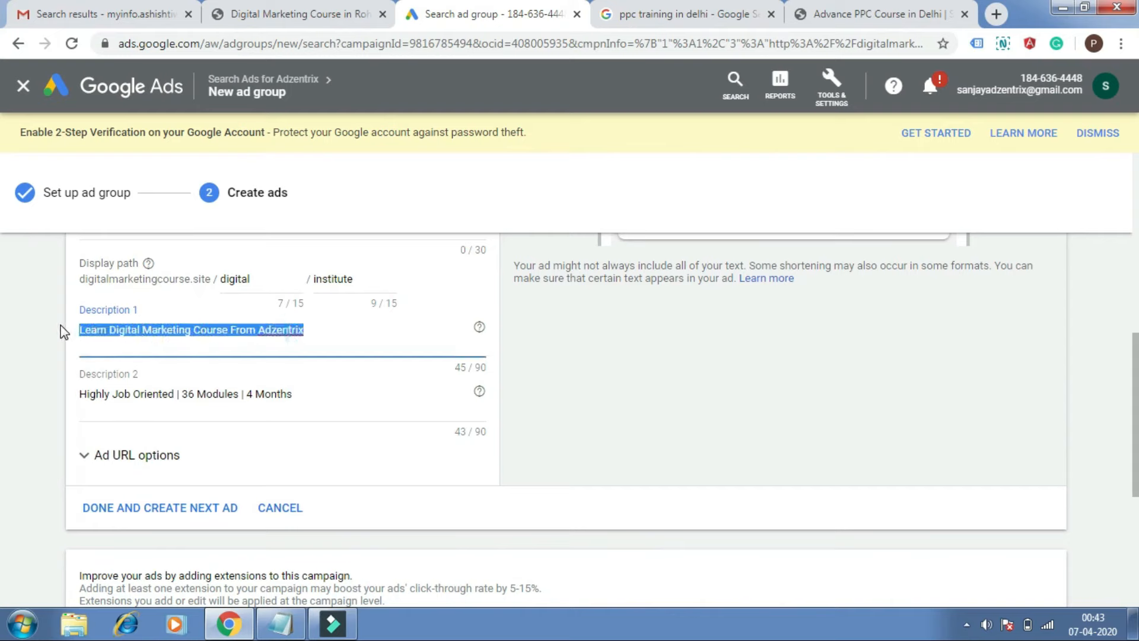
{"action": "type", "text": "Cont"}
{"action": "key", "text": "BackSpace"}
{"action": "key", "text": "BackSpace"}
{"action": "key", "text": "BackSpace"}
{"action": "key", "text": "BackSpace"}
{"action": "type", "text": "Learn digital marke"}
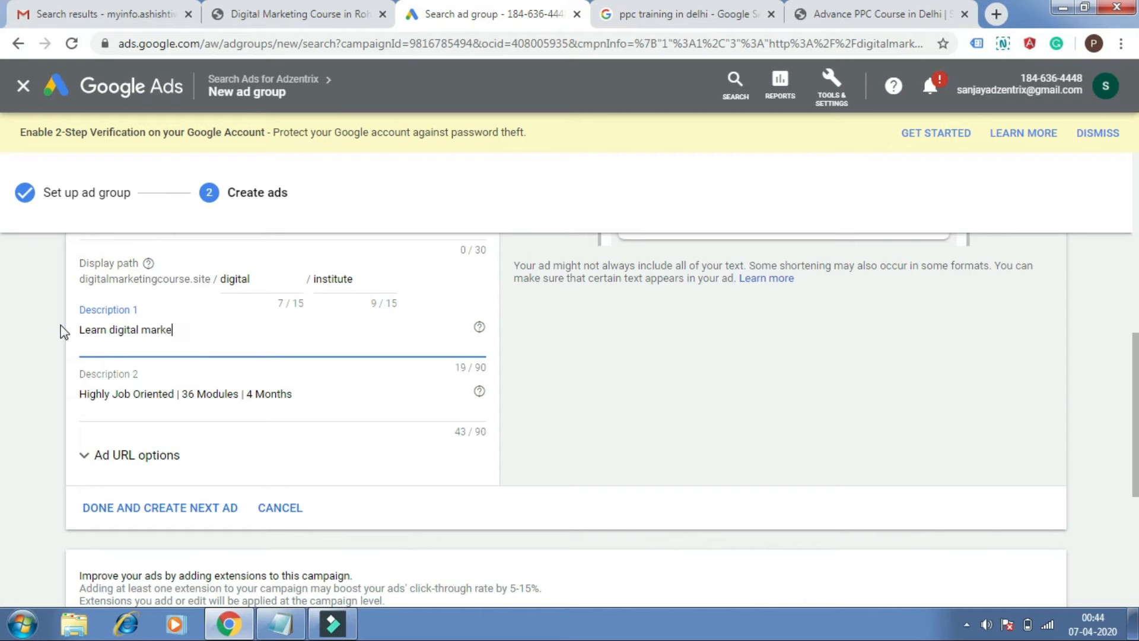
{"action": "type", "text": "ting from best digital "}
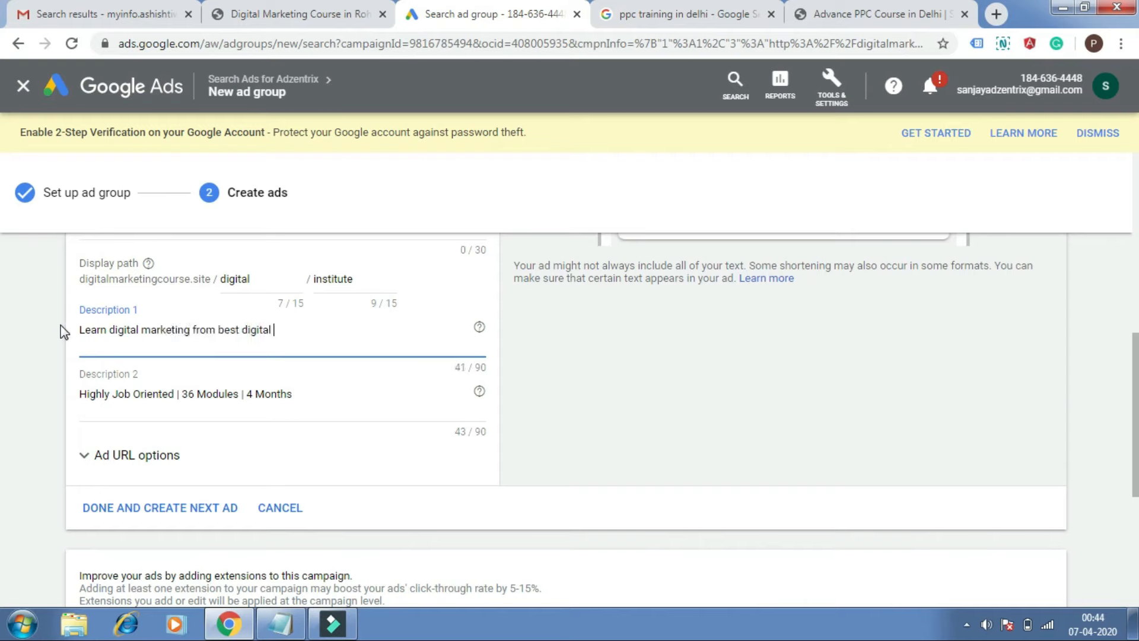
{"action": "type", "text": "marketing institute in delhi."}
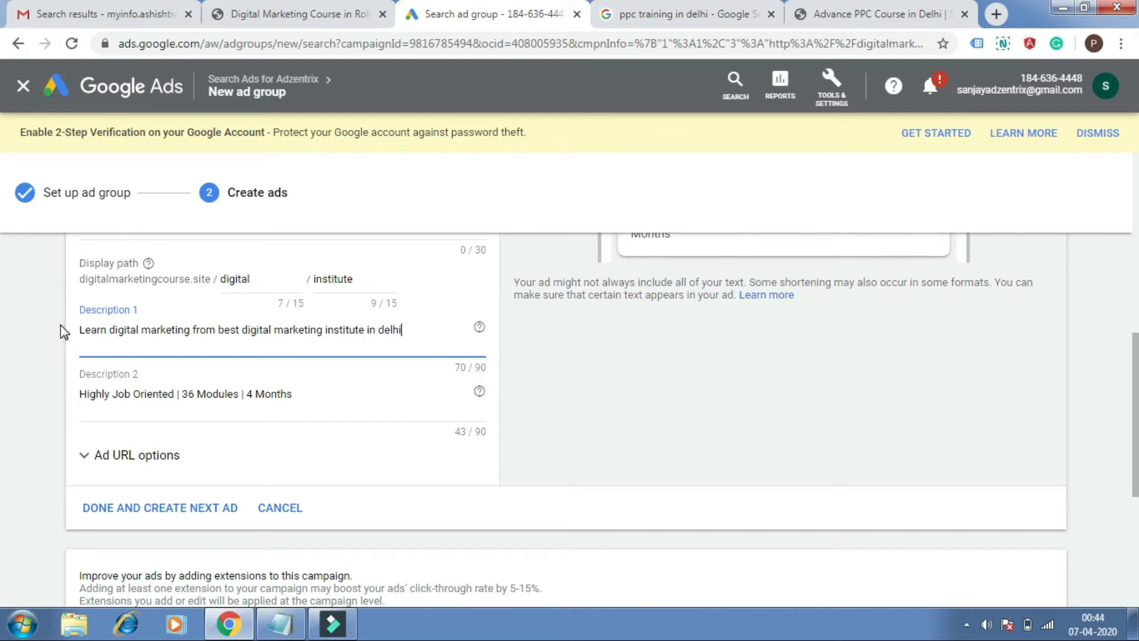
{"action": "left_click", "coordinate": [619, 430]}
Finish the Digital Marketing Institute text ad and discard the follow-up ad draft.
{"action": "left_click", "coordinate": [160, 507]}
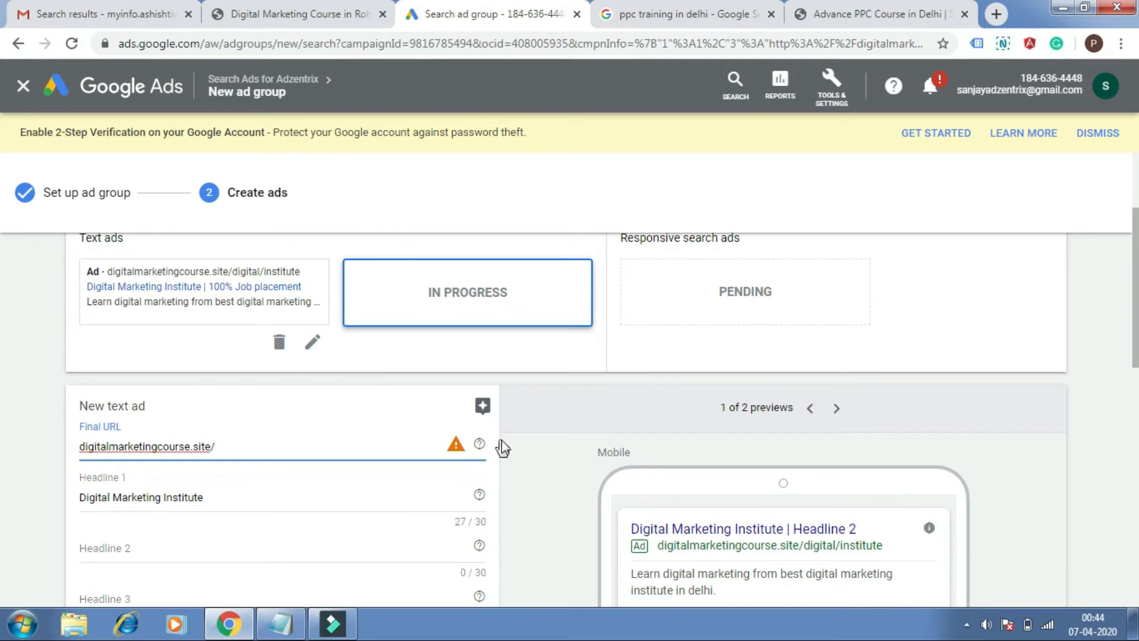
{"action": "scroll", "coordinate": [706, 430], "scroll_direction": "down", "scroll_amount": 10}
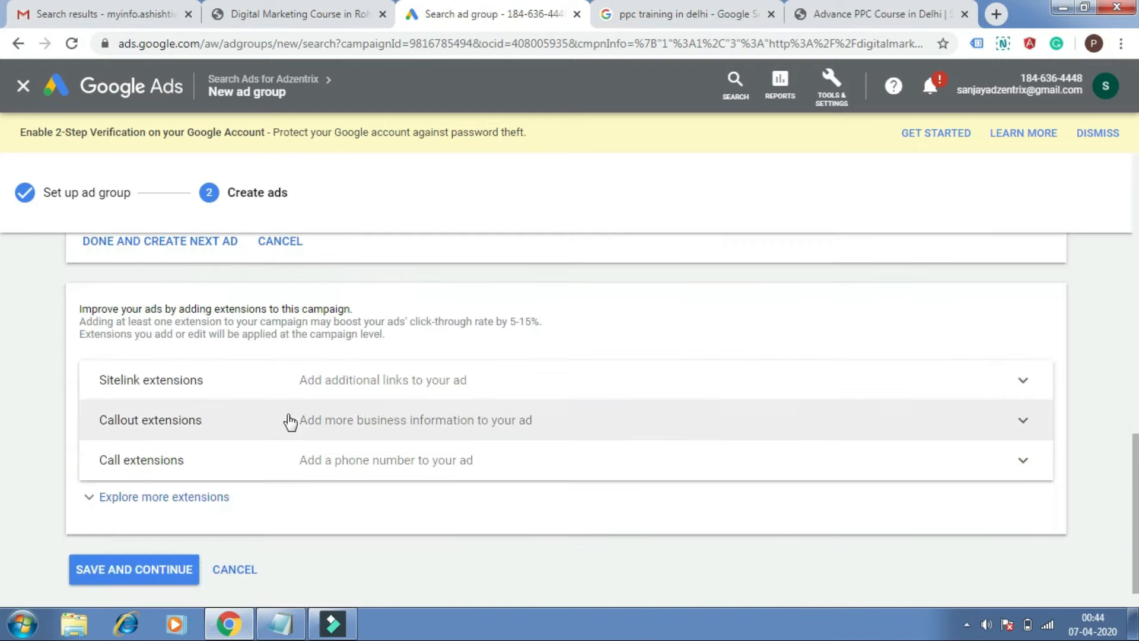
{"action": "left_click", "coordinate": [277, 243]}
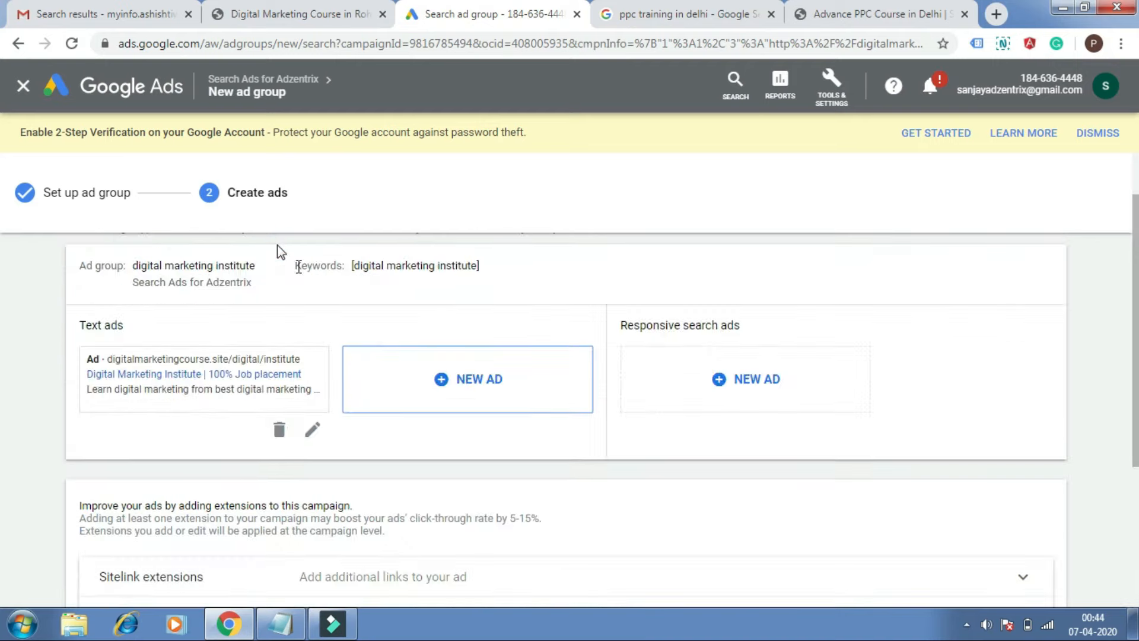